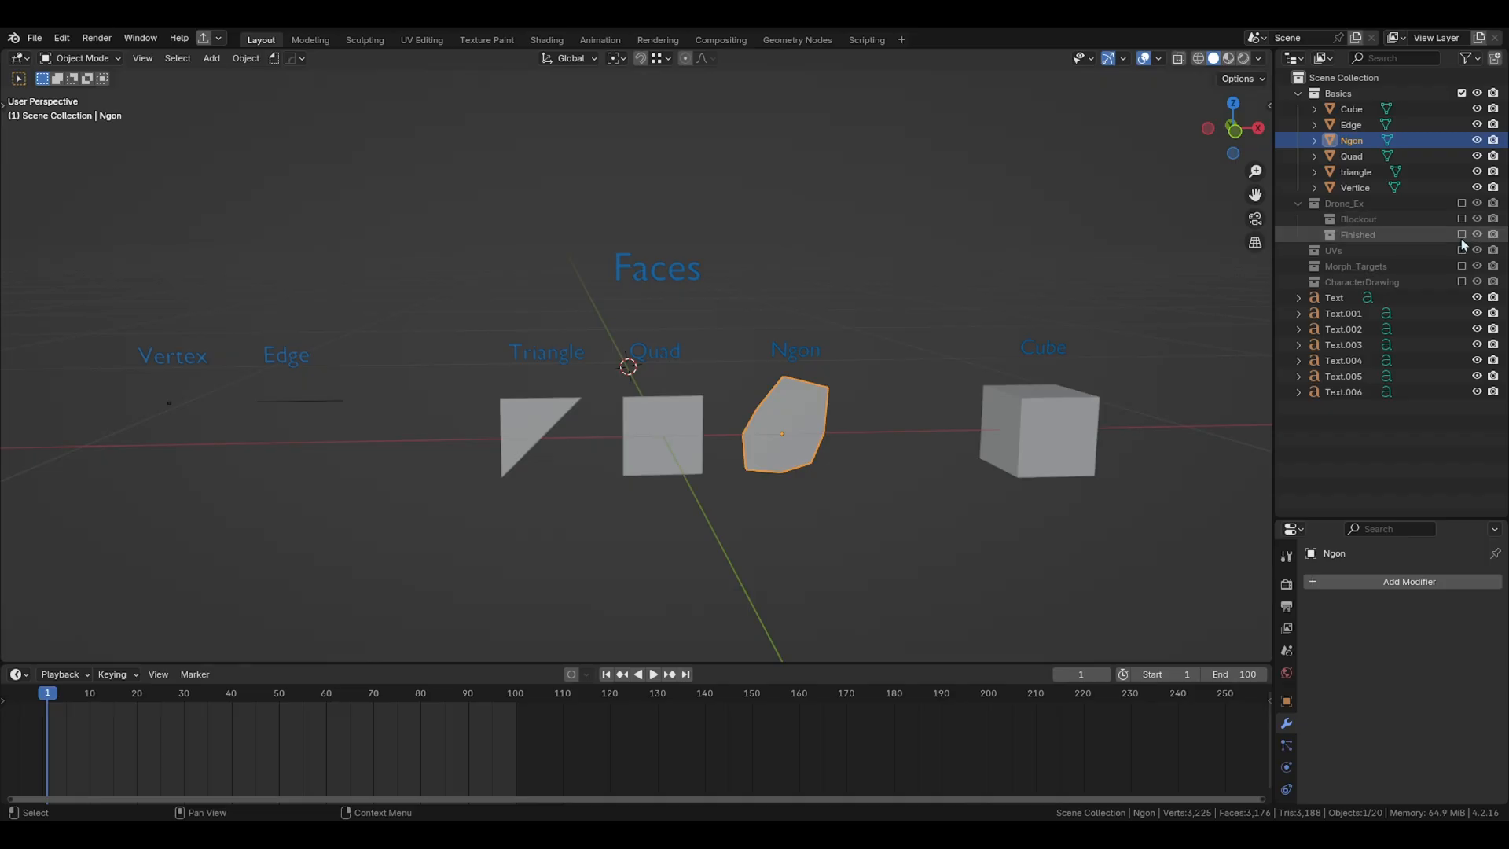
Step: Show the Finished drone collection and select the drone's main body
{"action": "scroll", "coordinate": [582, 371], "scroll_direction": "up", "scroll_amount": 6}
{"action": "middle_click_drag", "start_coordinate": [568, 371], "coordinate": [704, 404]}
{"action": "left_click", "coordinate": [658, 377]}
{"action": "scroll", "coordinate": [660, 378], "scroll_direction": "up", "scroll_amount": 3}
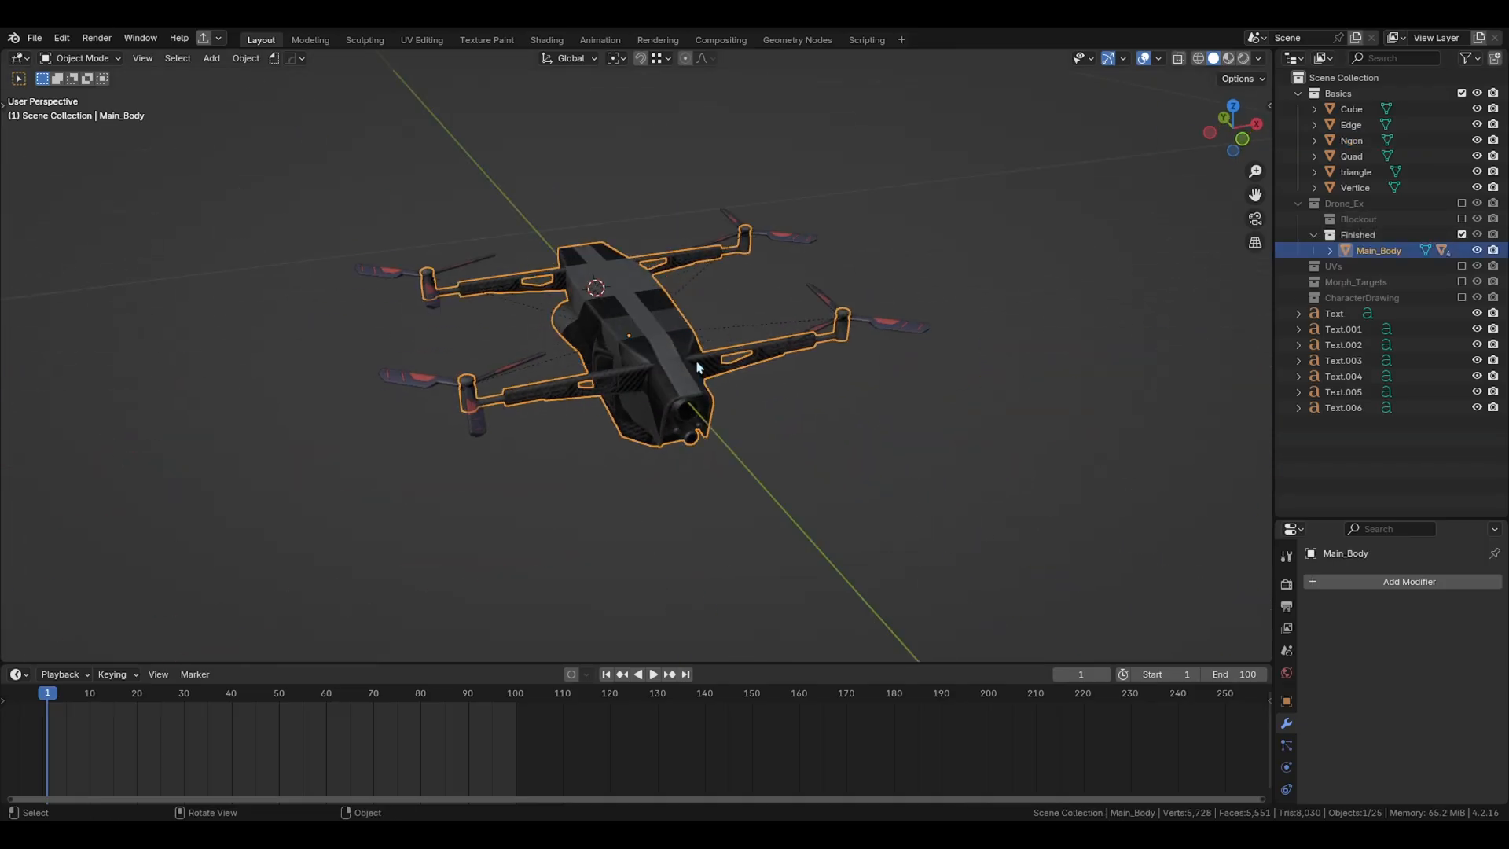
{"action": "scroll", "coordinate": [639, 368], "scroll_direction": "up", "scroll_amount": 3}
{"action": "scroll", "coordinate": [635, 360], "scroll_direction": "down", "scroll_amount": 5}
Step: In Edit Mode, select an upper side edge of the drone body, select the adjoining top face, and return to Object Mode
{"action": "key", "text": "Tab"}
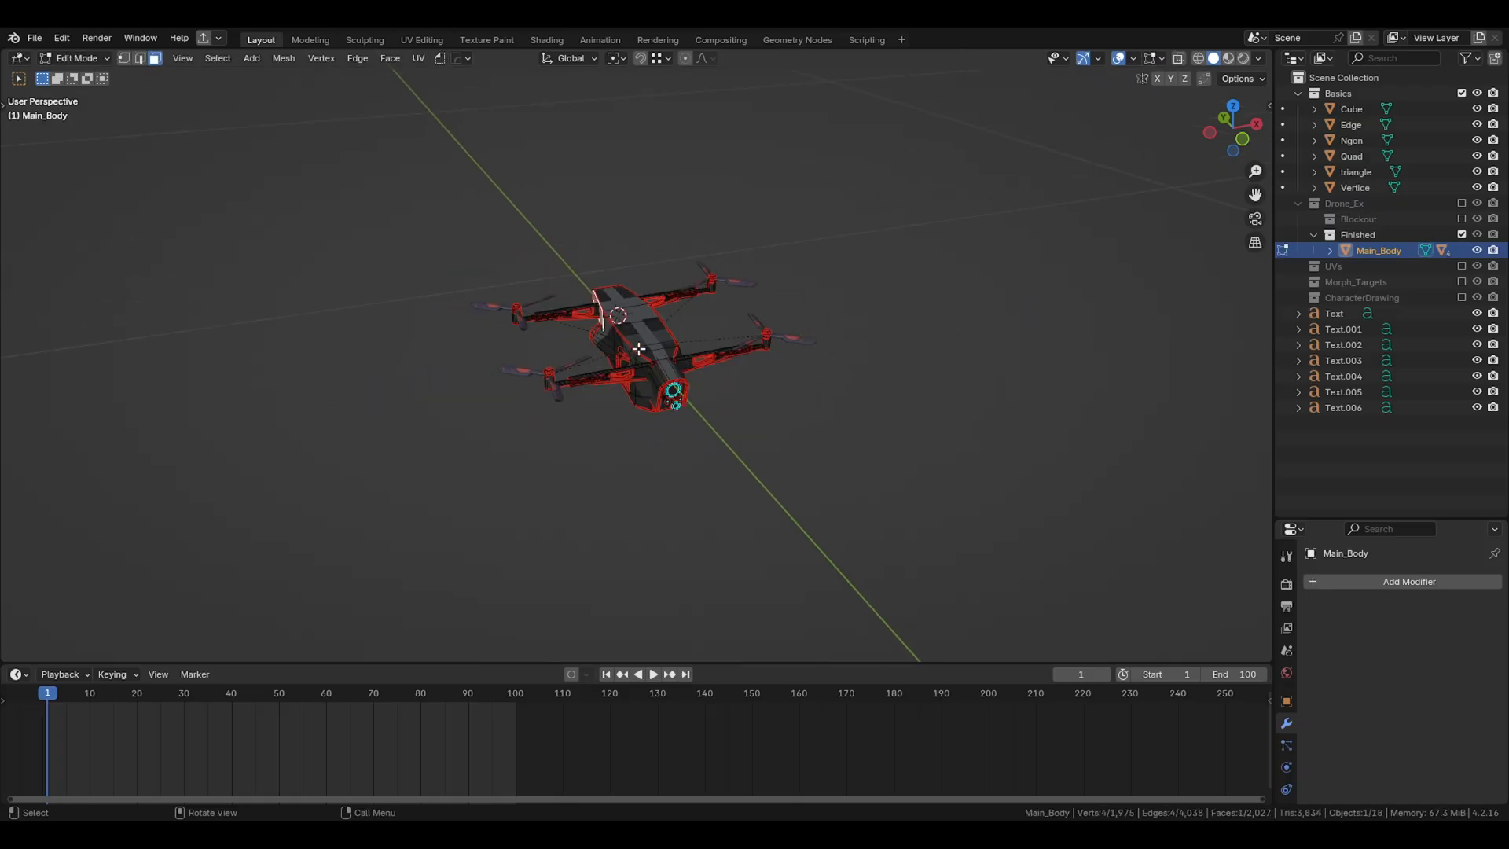
{"action": "scroll", "coordinate": [672, 387], "scroll_direction": "up", "scroll_amount": 5}
{"action": "key", "text": "1"}
{"action": "scroll", "coordinate": [664, 360], "scroll_direction": "up", "scroll_amount": 1}
{"action": "middle_click_drag", "start_coordinate": [664, 347], "coordinate": [696, 349]}
{"action": "left_click", "coordinate": [620, 343]}
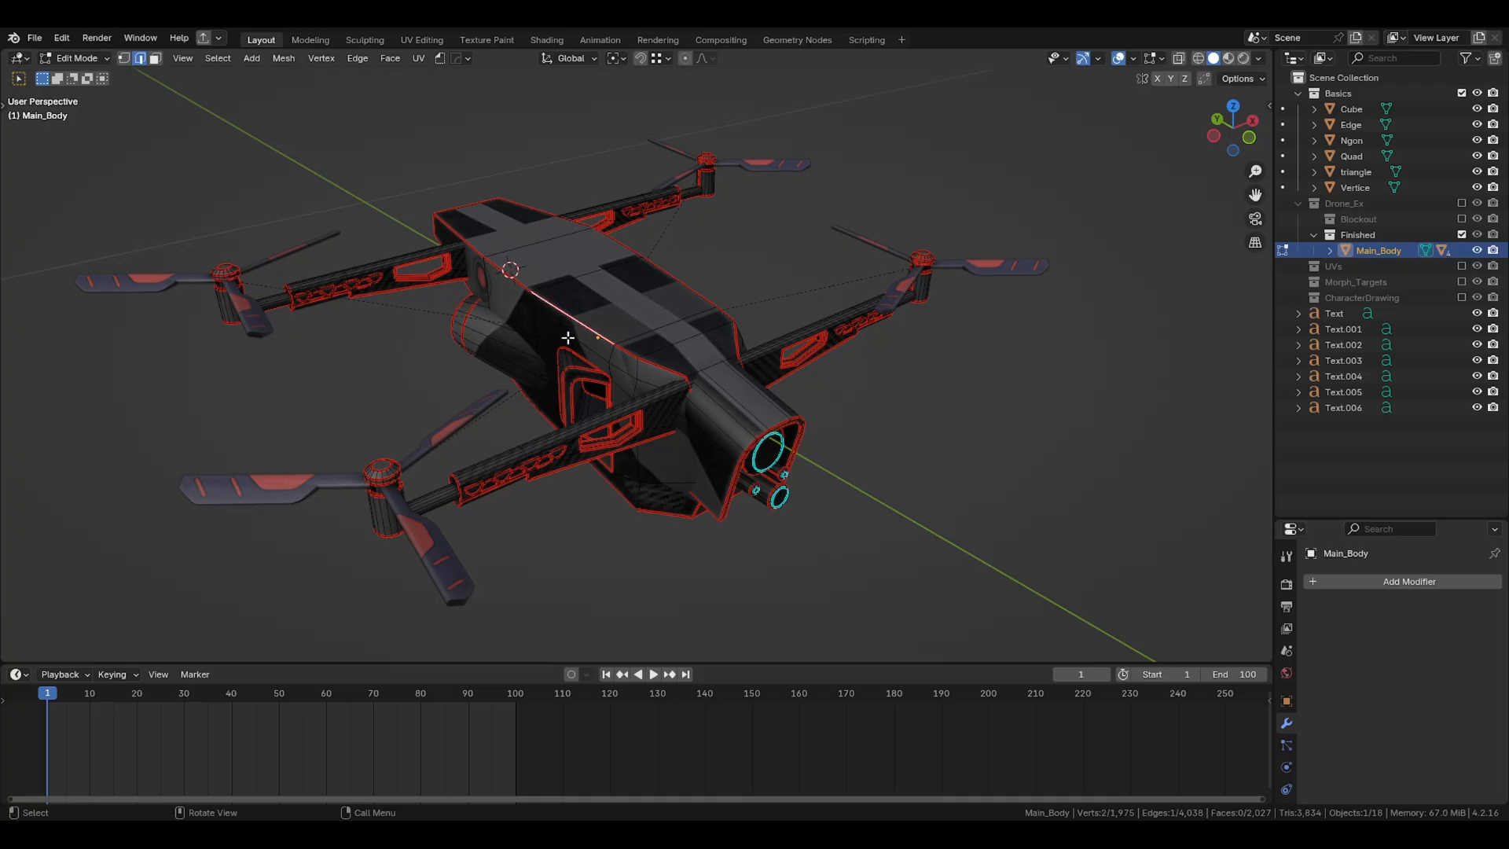
{"action": "key", "text": "3"}
{"action": "left_click", "coordinate": [623, 299]}
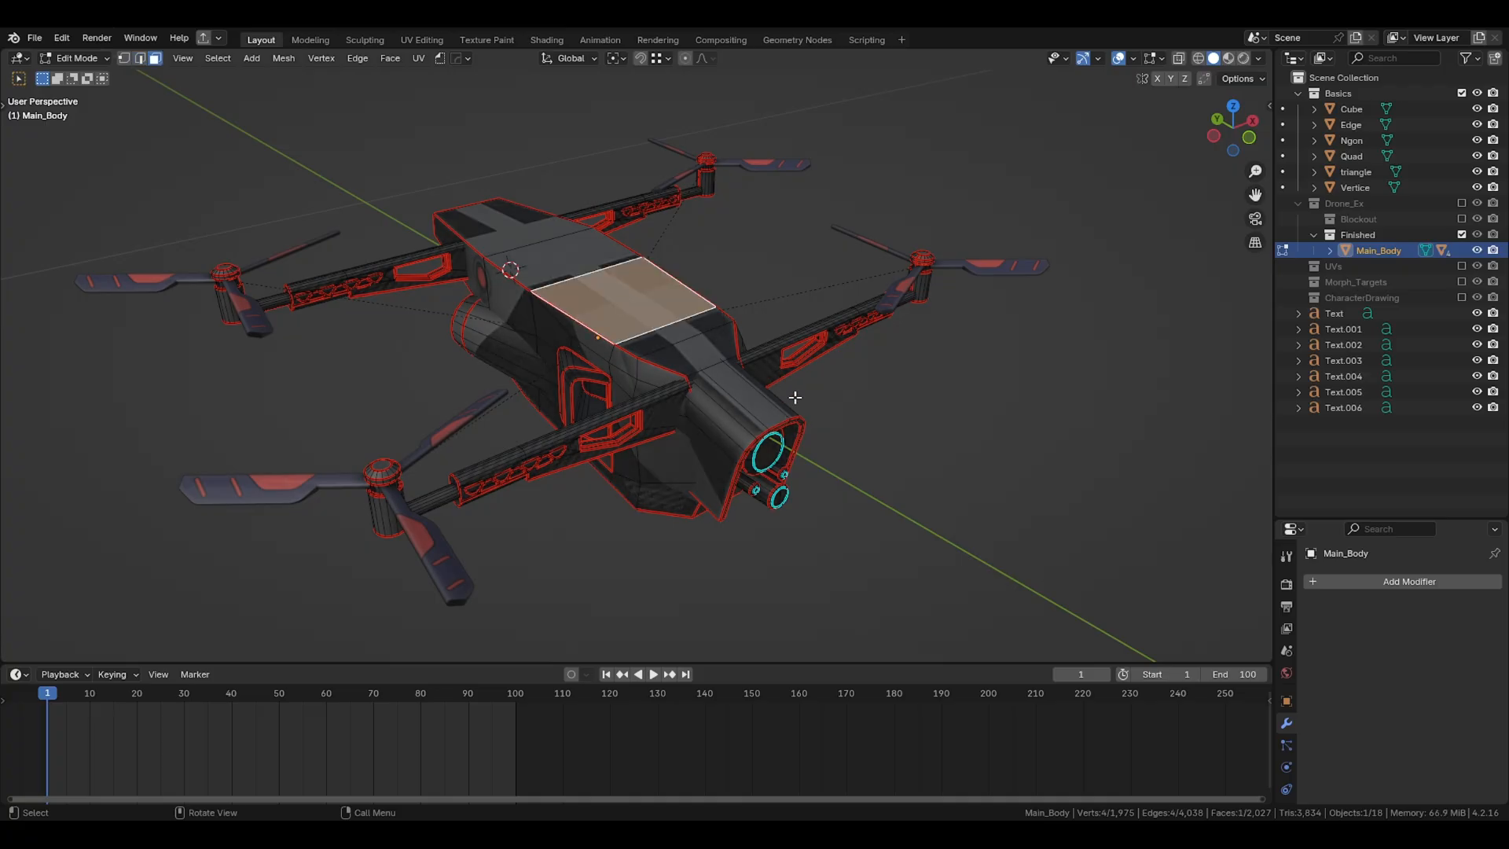
{"action": "key", "text": "Tab"}
Step: Set the viewport's solid shading color to Material
{"action": "scroll", "coordinate": [649, 447], "scroll_direction": "down", "scroll_amount": 8}
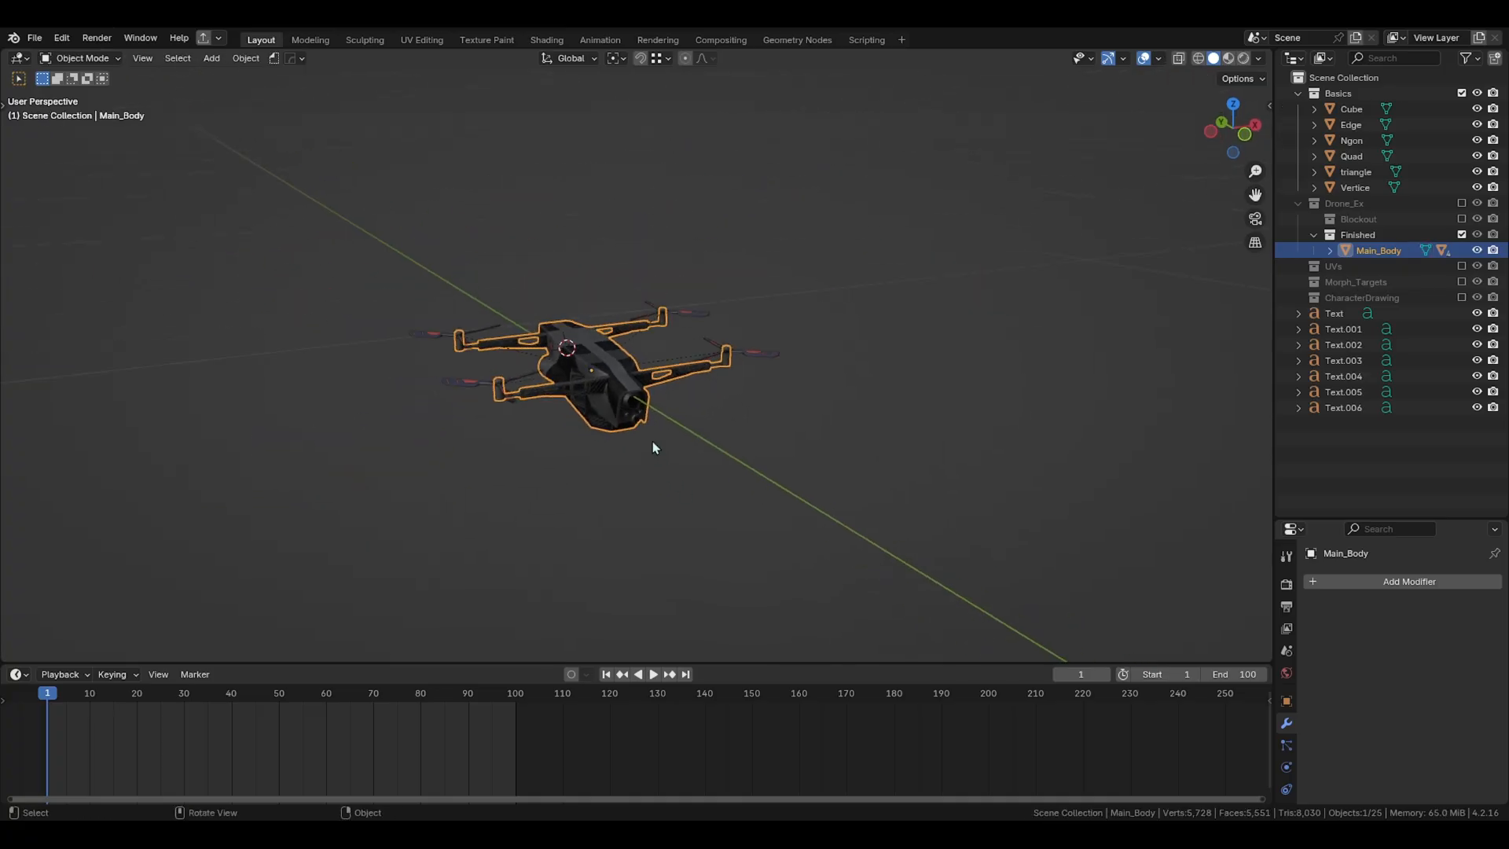
{"action": "scroll", "coordinate": [819, 367], "scroll_direction": "down", "scroll_amount": 2}
{"action": "scroll", "coordinate": [630, 238], "scroll_direction": "up", "scroll_amount": 5}
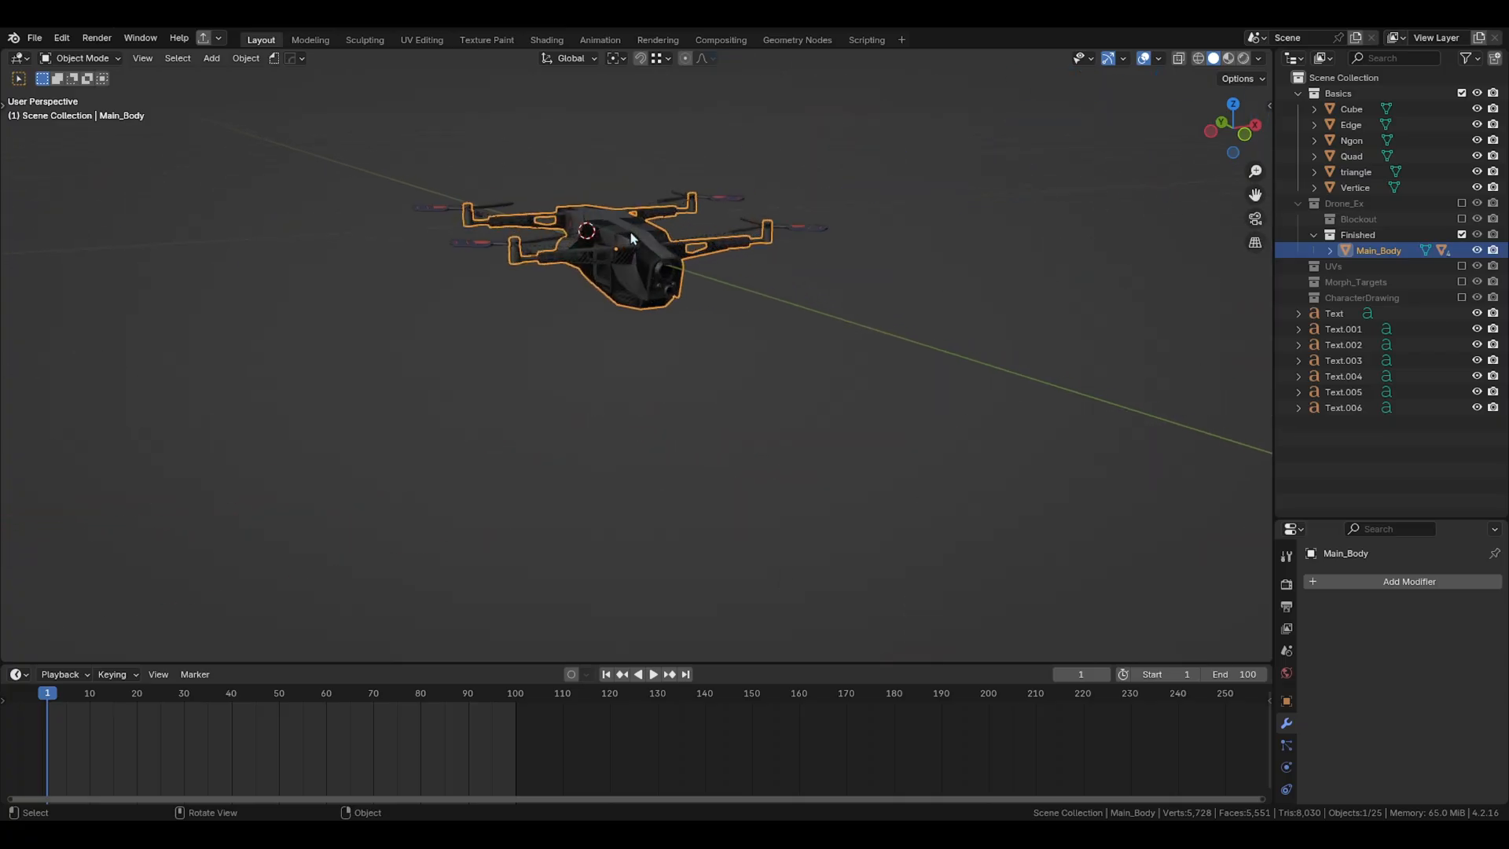
{"action": "middle_click_drag", "start_coordinate": [629, 238], "coordinate": [683, 395], "text": "shift"}
{"action": "scroll", "coordinate": [706, 363], "scroll_direction": "up", "scroll_amount": 2}
{"action": "scroll", "coordinate": [566, 414], "scroll_direction": "up", "scroll_amount": 2}
{"action": "middle_click_drag", "start_coordinate": [566, 413], "coordinate": [708, 334]}
{"action": "left_click", "coordinate": [1159, 58]}
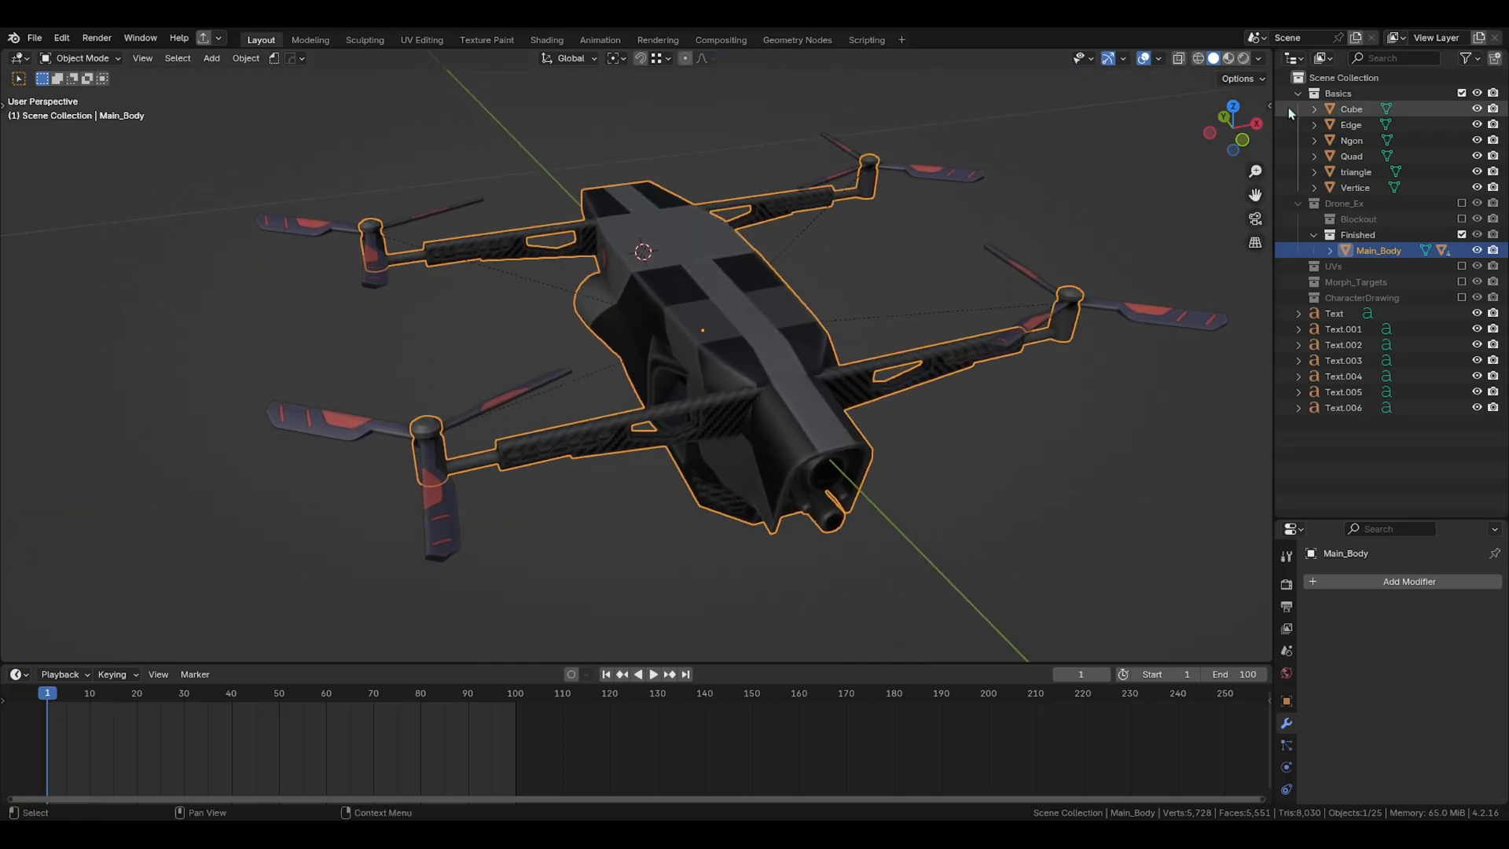
{"action": "left_click", "coordinate": [1259, 58]}
{"action": "left_click", "coordinate": [1200, 297]}
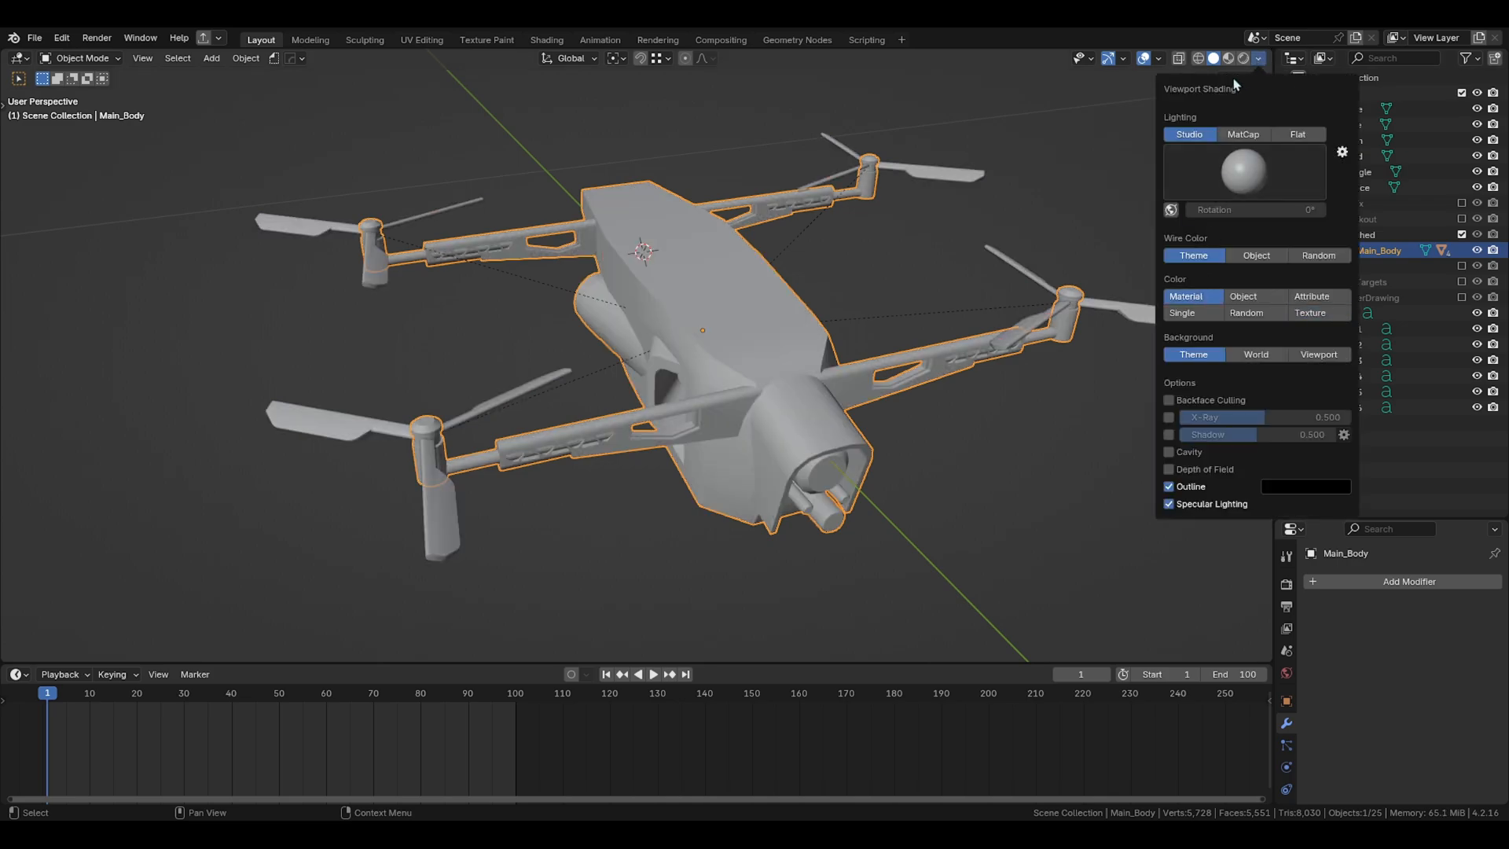
Step: Turn on the wireframe overlay, deselect the drone, and examine its mesh topology
{"action": "left_click", "coordinate": [1159, 58]}
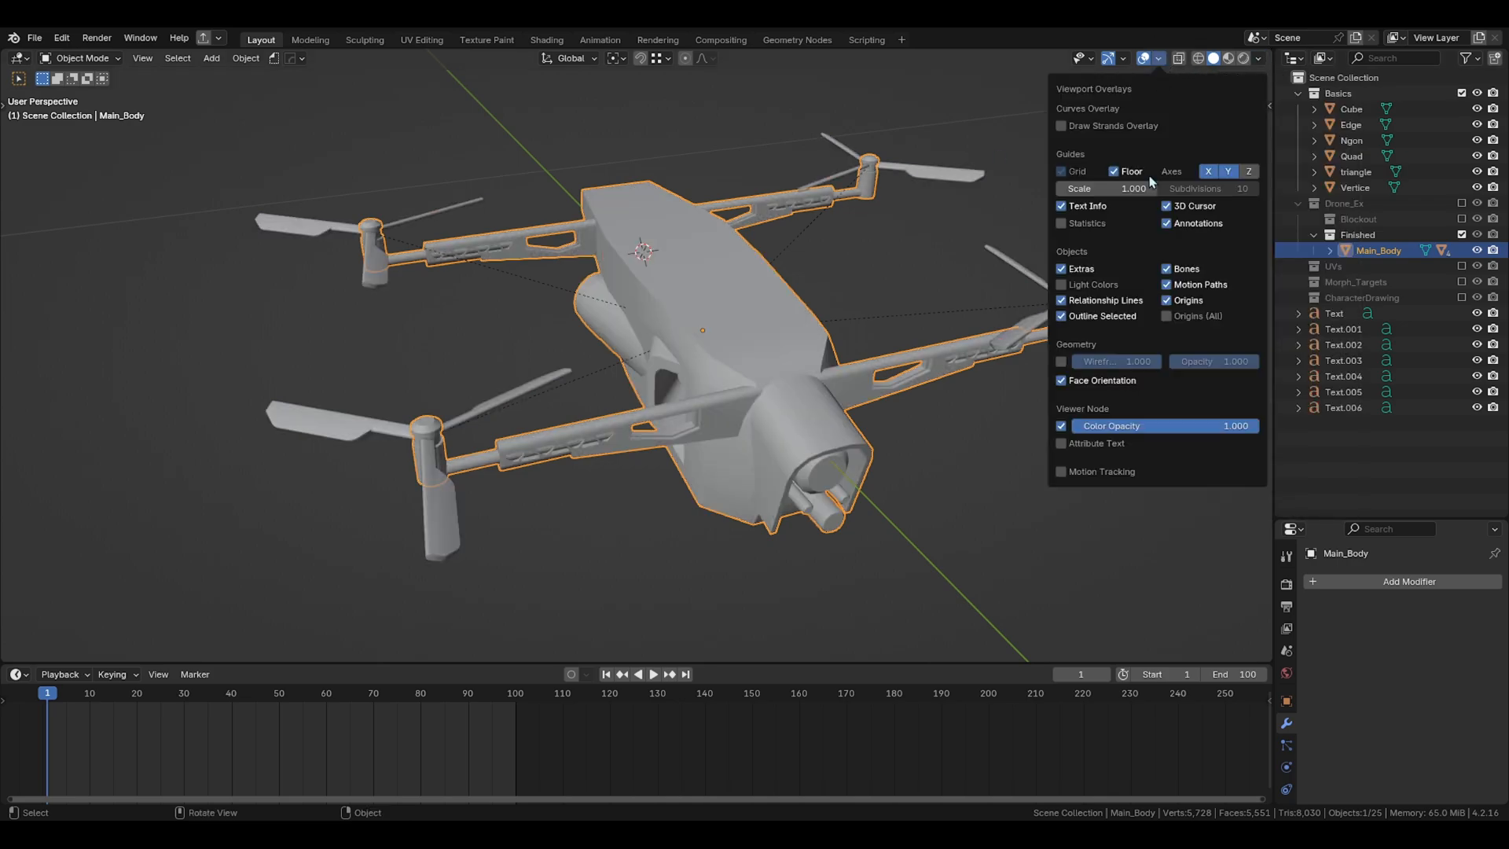
{"action": "left_click", "coordinate": [1063, 361]}
{"action": "left_click", "coordinate": [889, 277]}
{"action": "scroll", "coordinate": [444, 434], "scroll_direction": "up", "scroll_amount": 2}
{"action": "middle_click_drag", "start_coordinate": [478, 456], "coordinate": [350, 452]}
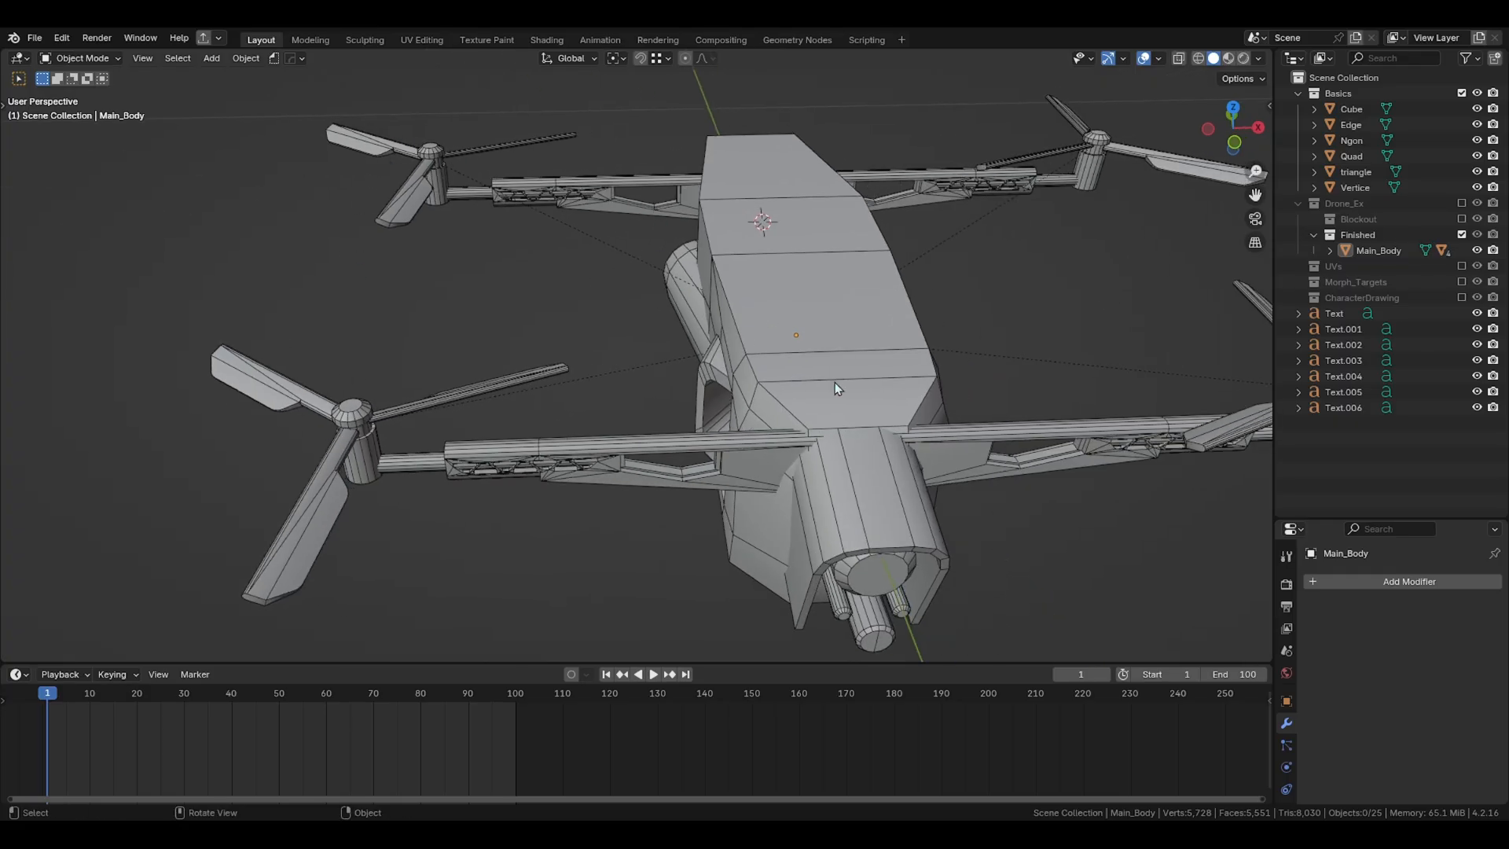
{"action": "middle_click_drag", "start_coordinate": [952, 445], "coordinate": [724, 423]}
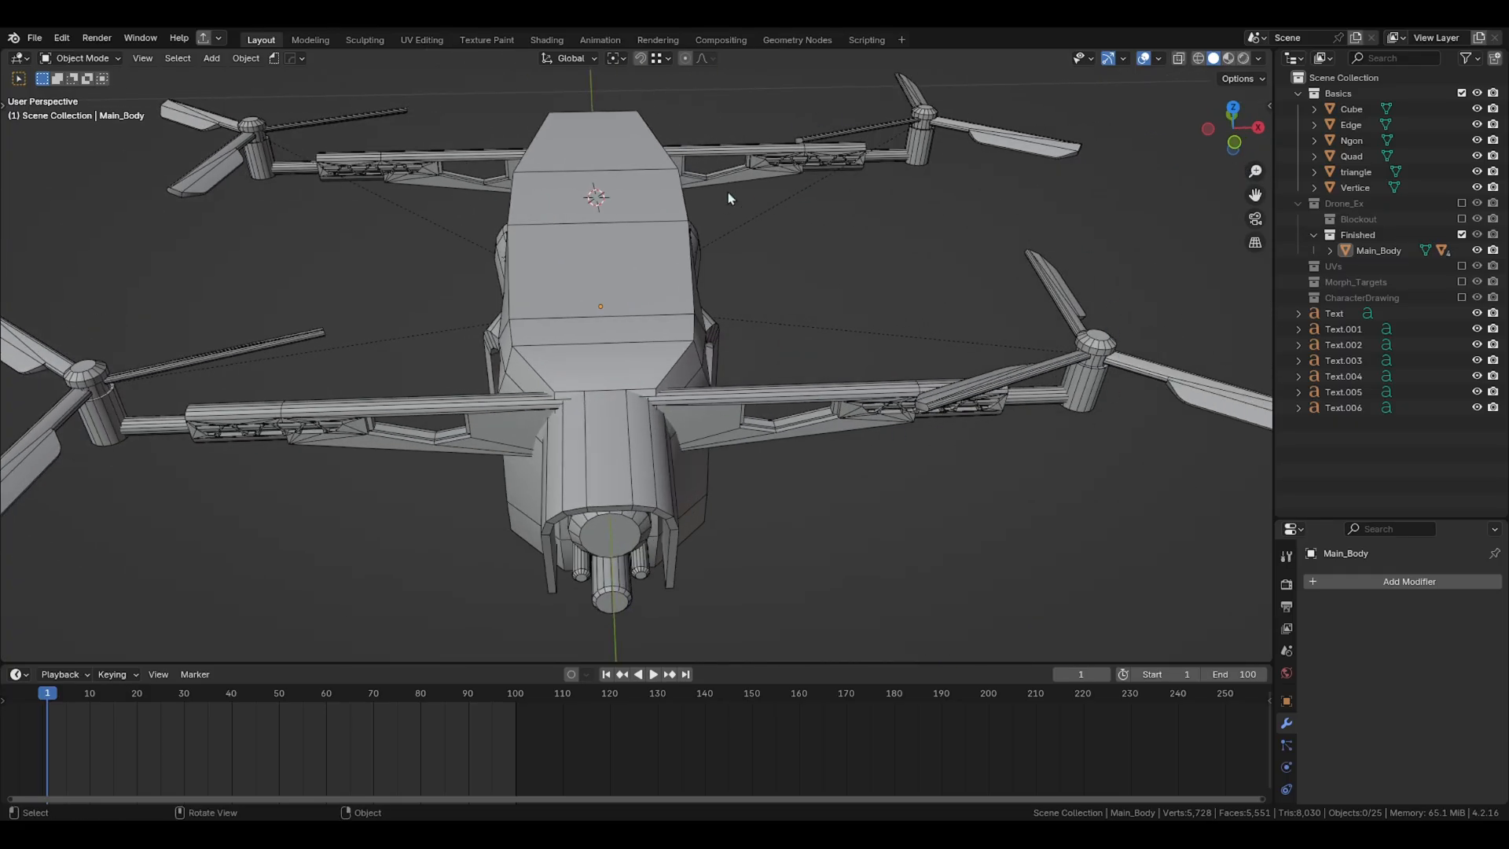
Step: Turn off the wireframe overlay on the drone
{"action": "left_click", "coordinate": [1159, 59]}
{"action": "left_click", "coordinate": [1063, 369]}
{"action": "middle_click_drag", "start_coordinate": [767, 264], "coordinate": [813, 248]}
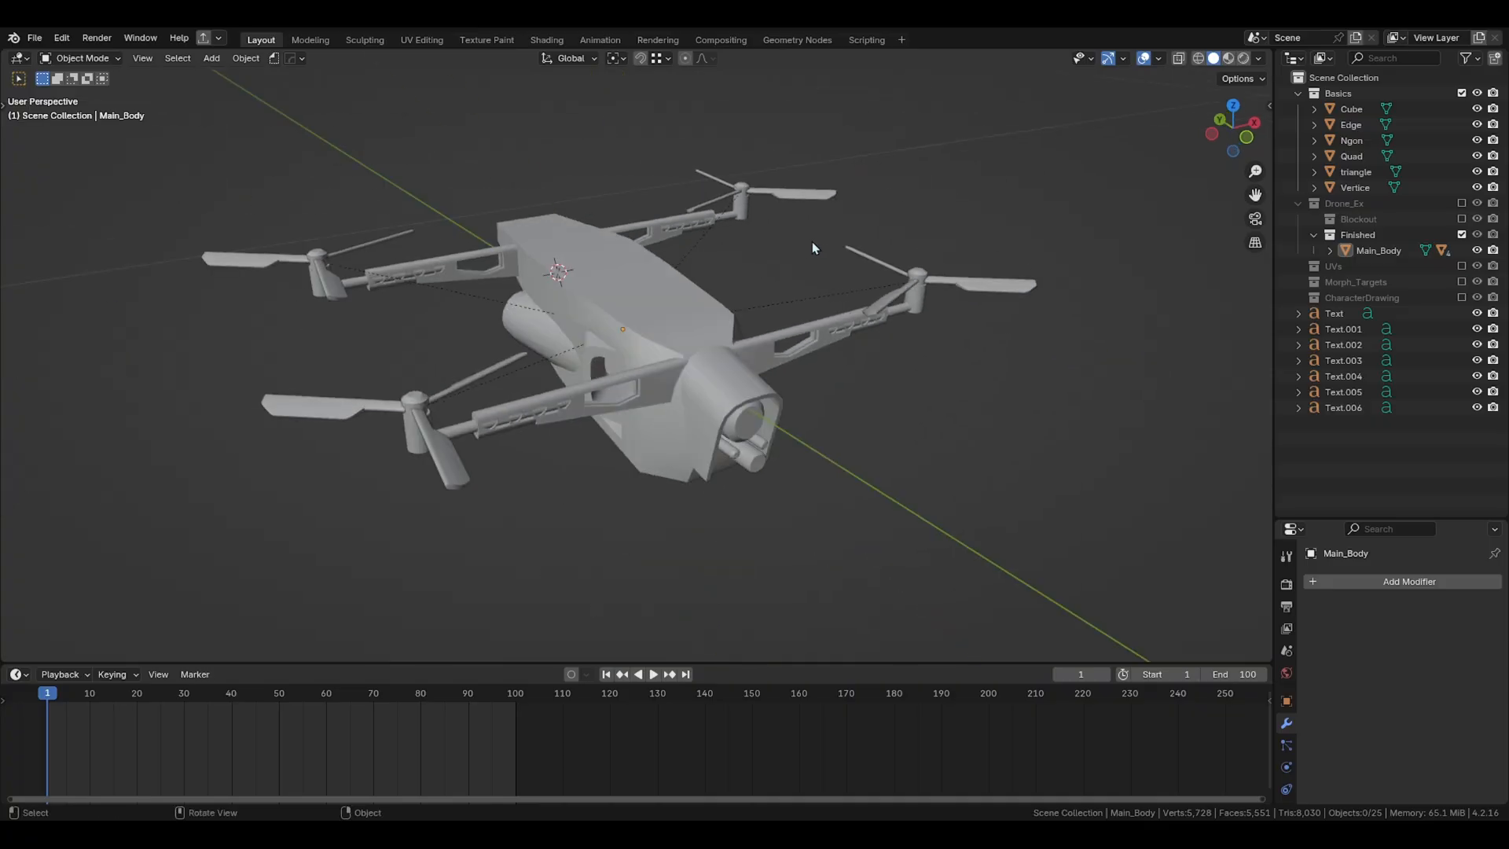
{"action": "key", "text": "shift+a"}
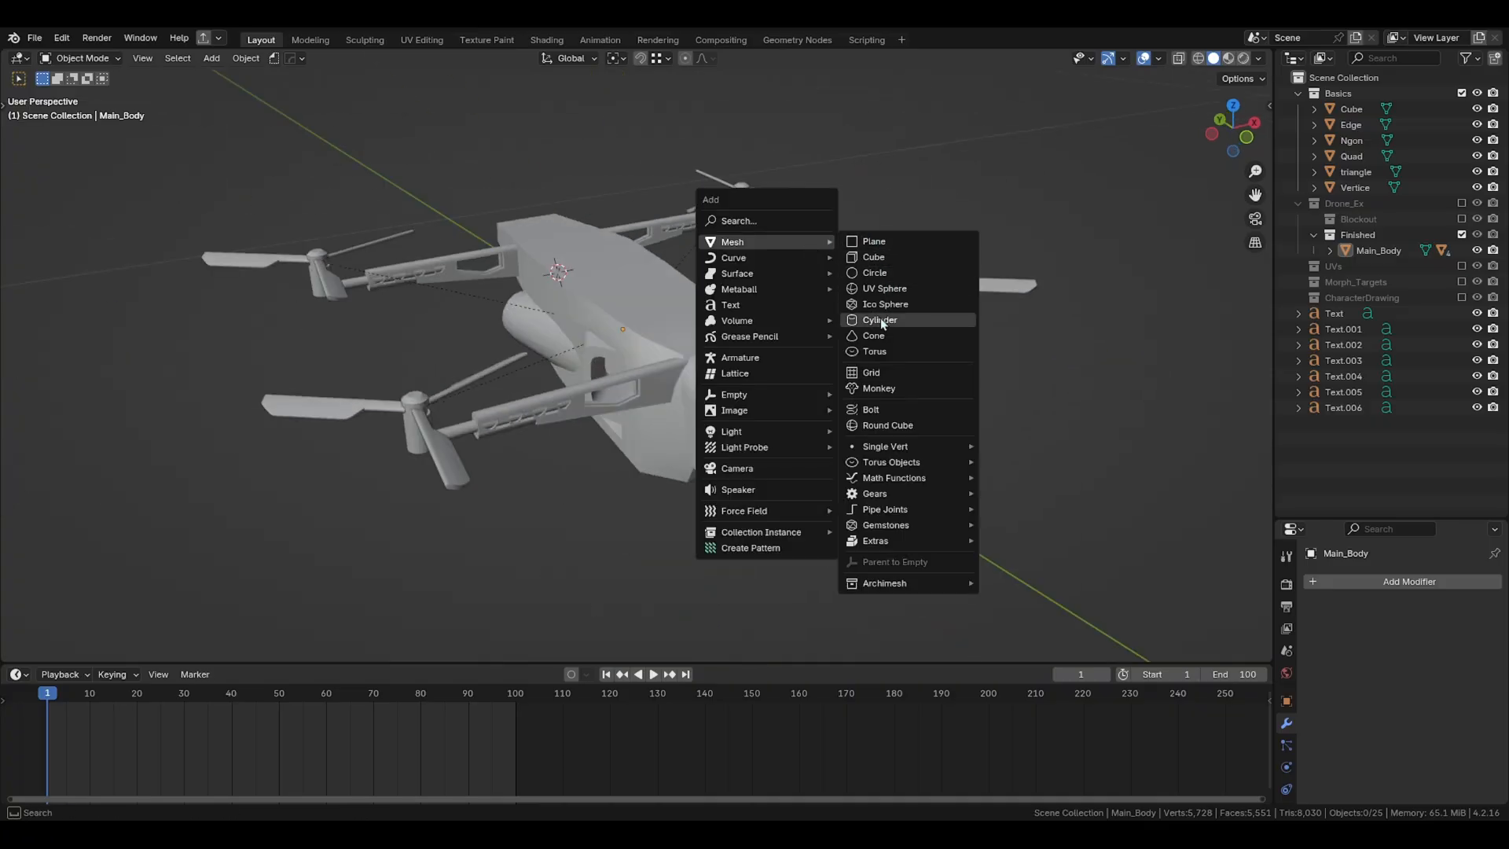
{"action": "key", "text": "Escape"}
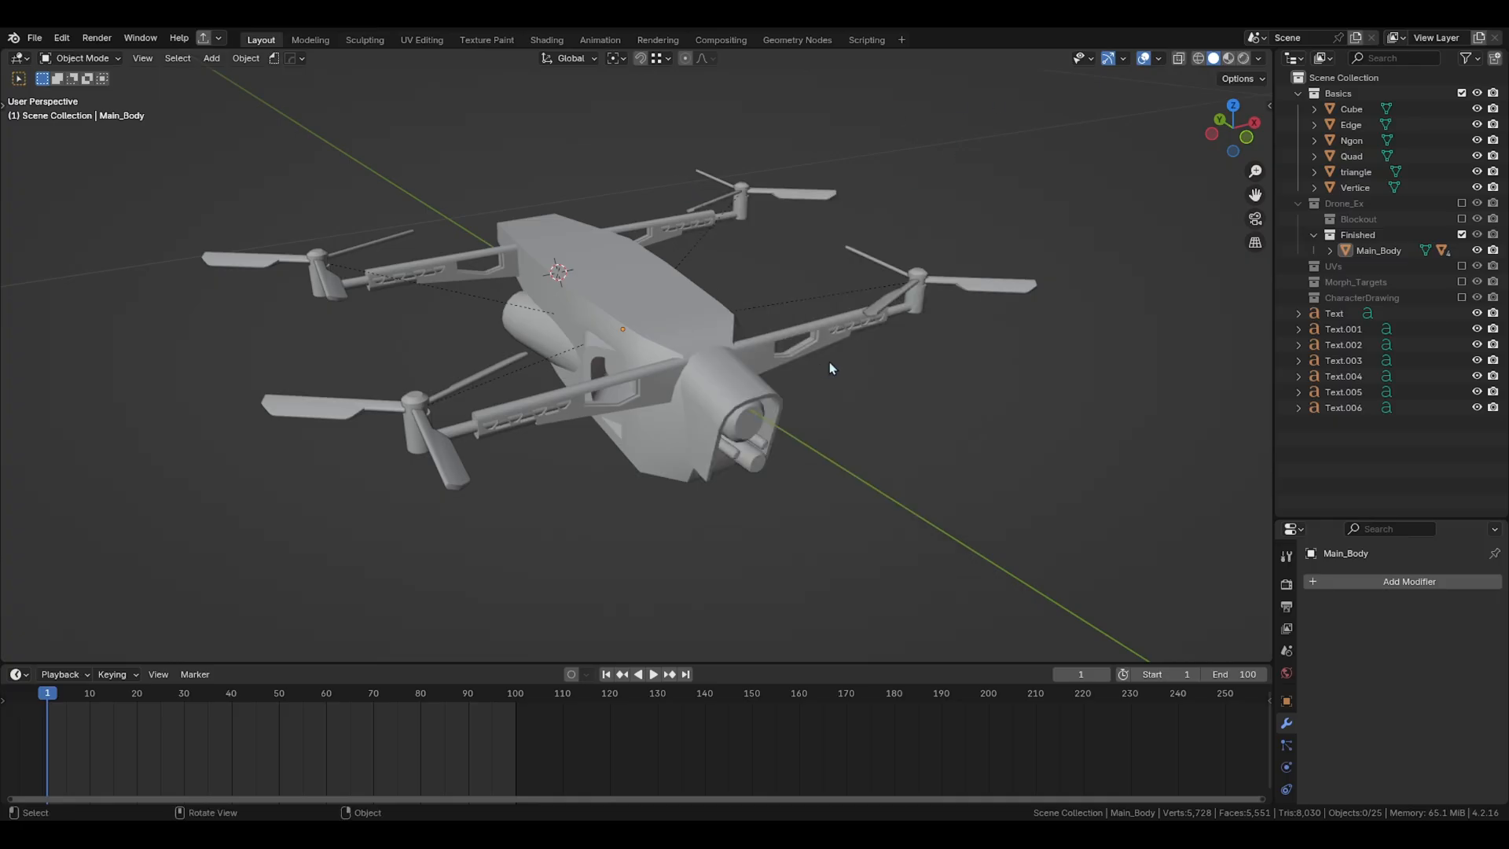
{"action": "key", "text": "shift+a"}
{"action": "mouse_move", "coordinate": [846, 338]}
{"action": "scroll", "coordinate": [595, 341], "scroll_direction": "down", "scroll_amount": 3}
{"action": "middle_click_drag", "start_coordinate": [598, 338], "coordinate": [718, 326]}
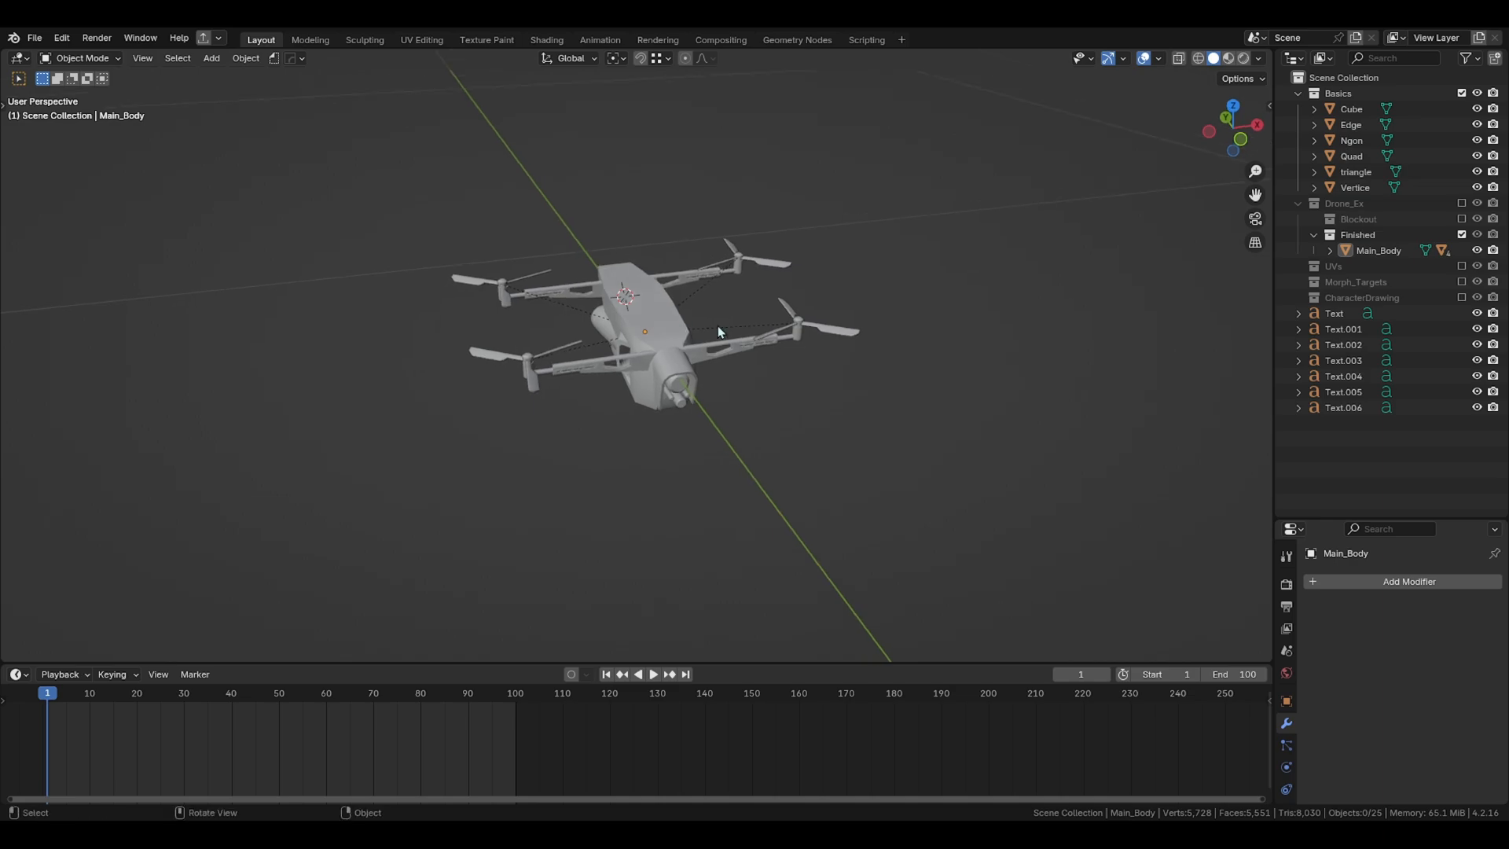
Step: Show the CharacterDrawing collection, then select and frame its face-drawing reference image
{"action": "left_click", "coordinate": [1461, 297]}
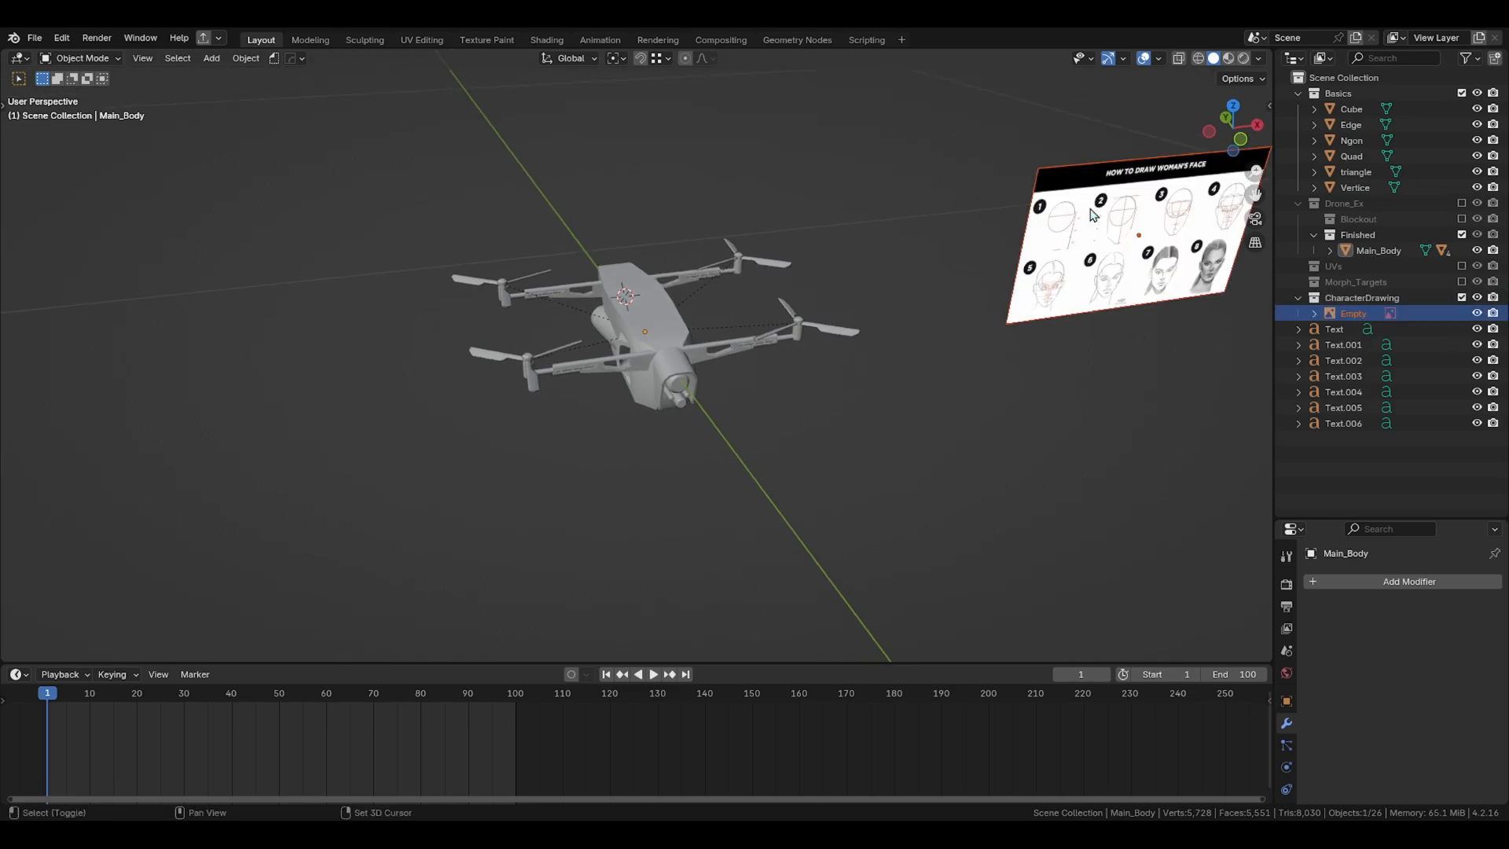
{"action": "key", "text": "KP_Decimal"}
{"action": "left_click", "coordinate": [798, 309]}
{"action": "scroll", "coordinate": [798, 309], "scroll_direction": "up", "scroll_amount": 3}
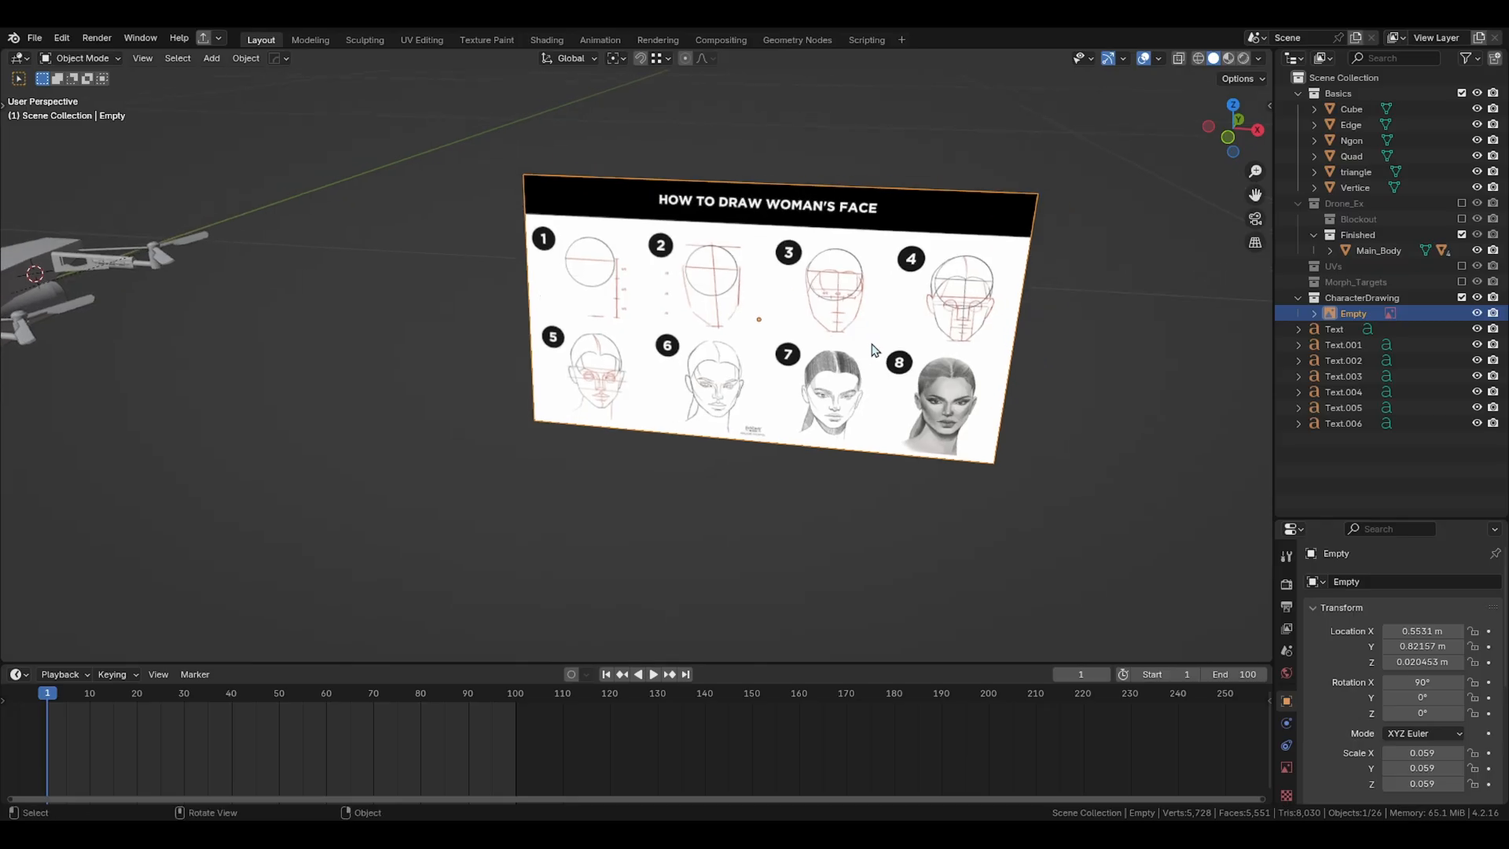
{"action": "scroll", "coordinate": [864, 338], "scroll_direction": "up", "scroll_amount": 2}
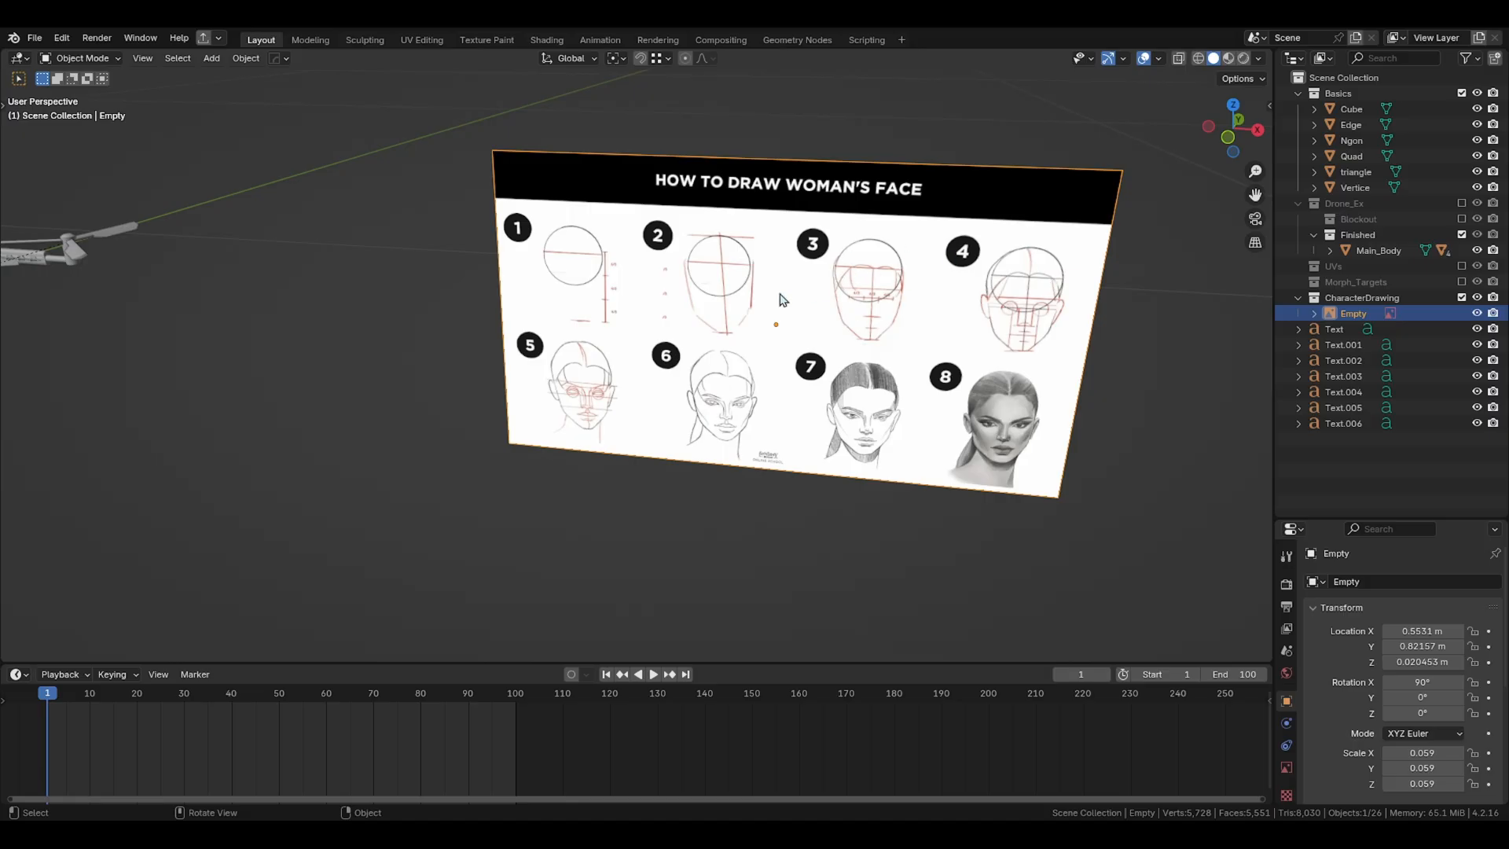
{"action": "scroll", "coordinate": [596, 389], "scroll_direction": "up", "scroll_amount": 3}
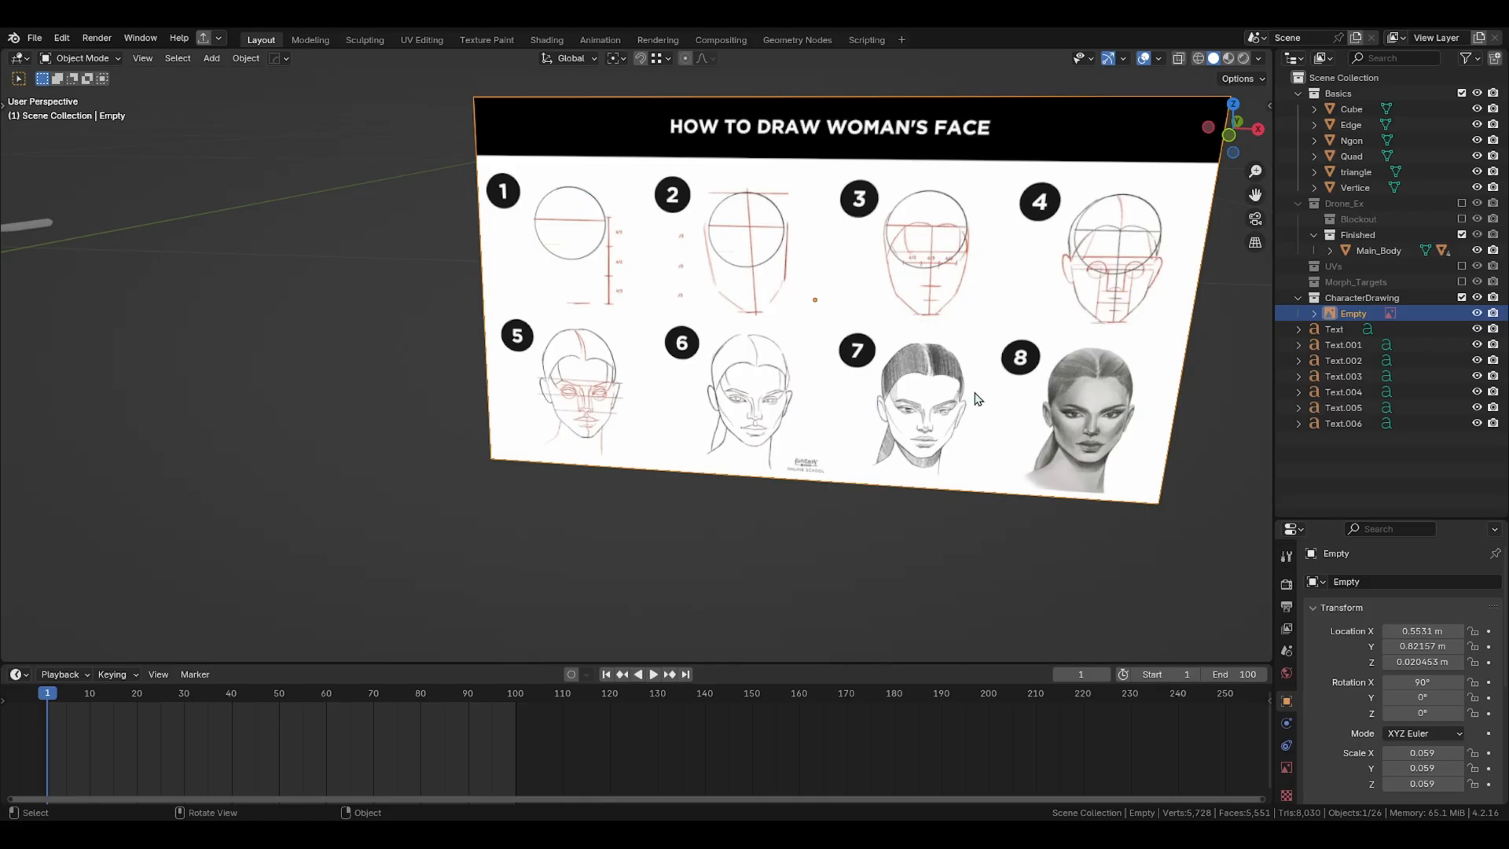
Step: Hide the CharacterDrawing collection with the face-drawing reference
{"action": "scroll", "coordinate": [708, 368], "scroll_direction": "down", "scroll_amount": 3}
{"action": "middle_click_drag", "start_coordinate": [566, 349], "coordinate": [1148, 358], "text": "shift"}
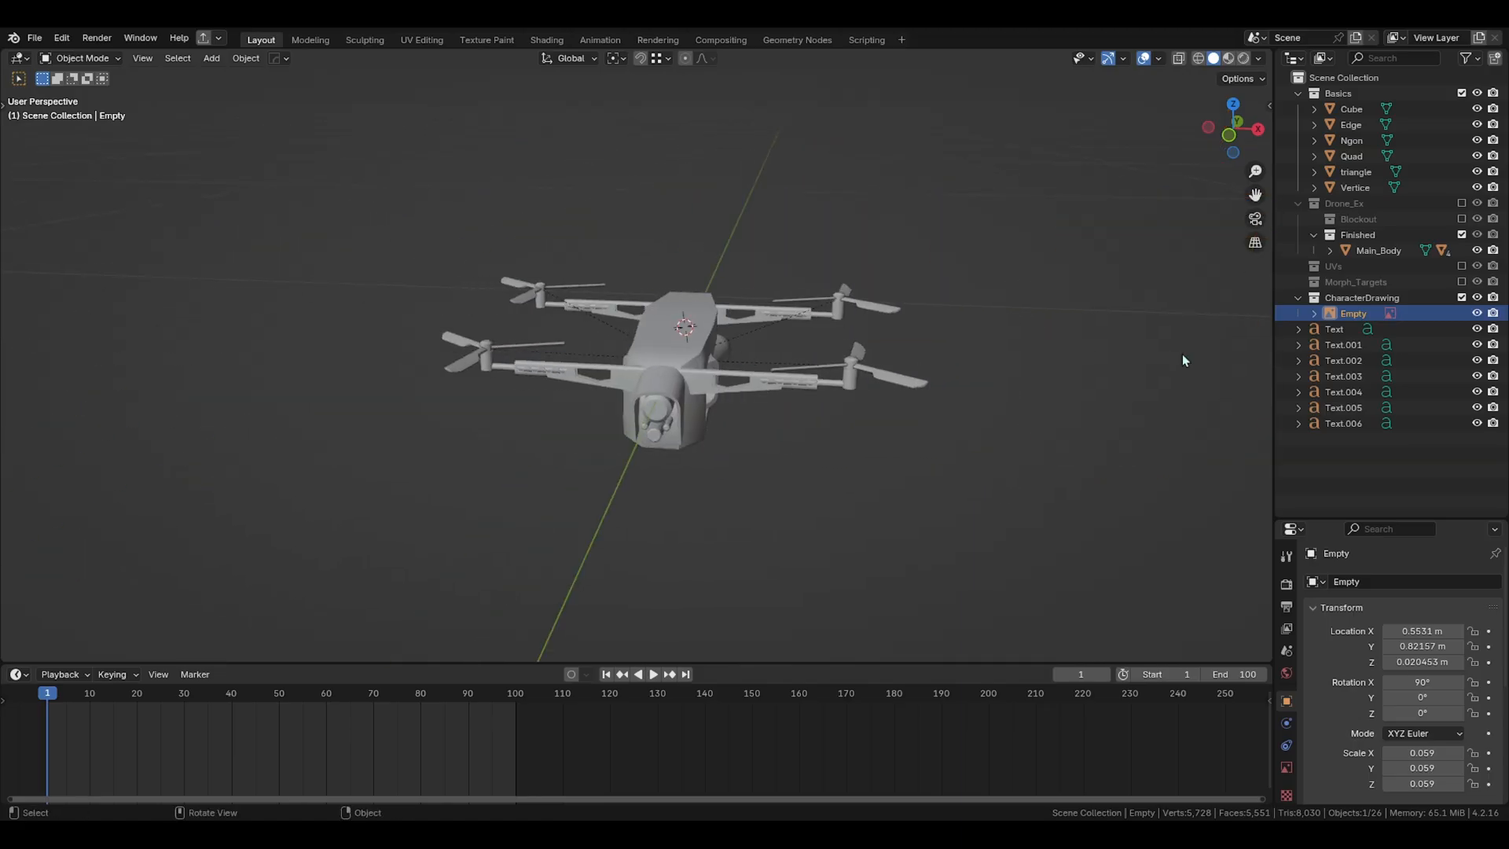
{"action": "left_click", "coordinate": [1461, 297]}
Step: Hide the Finished collection and show the Blockout collection with nothing selected
{"action": "middle_click_drag", "start_coordinate": [1220, 311], "coordinate": [822, 365]}
{"action": "scroll", "coordinate": [717, 405], "scroll_direction": "up", "scroll_amount": 1}
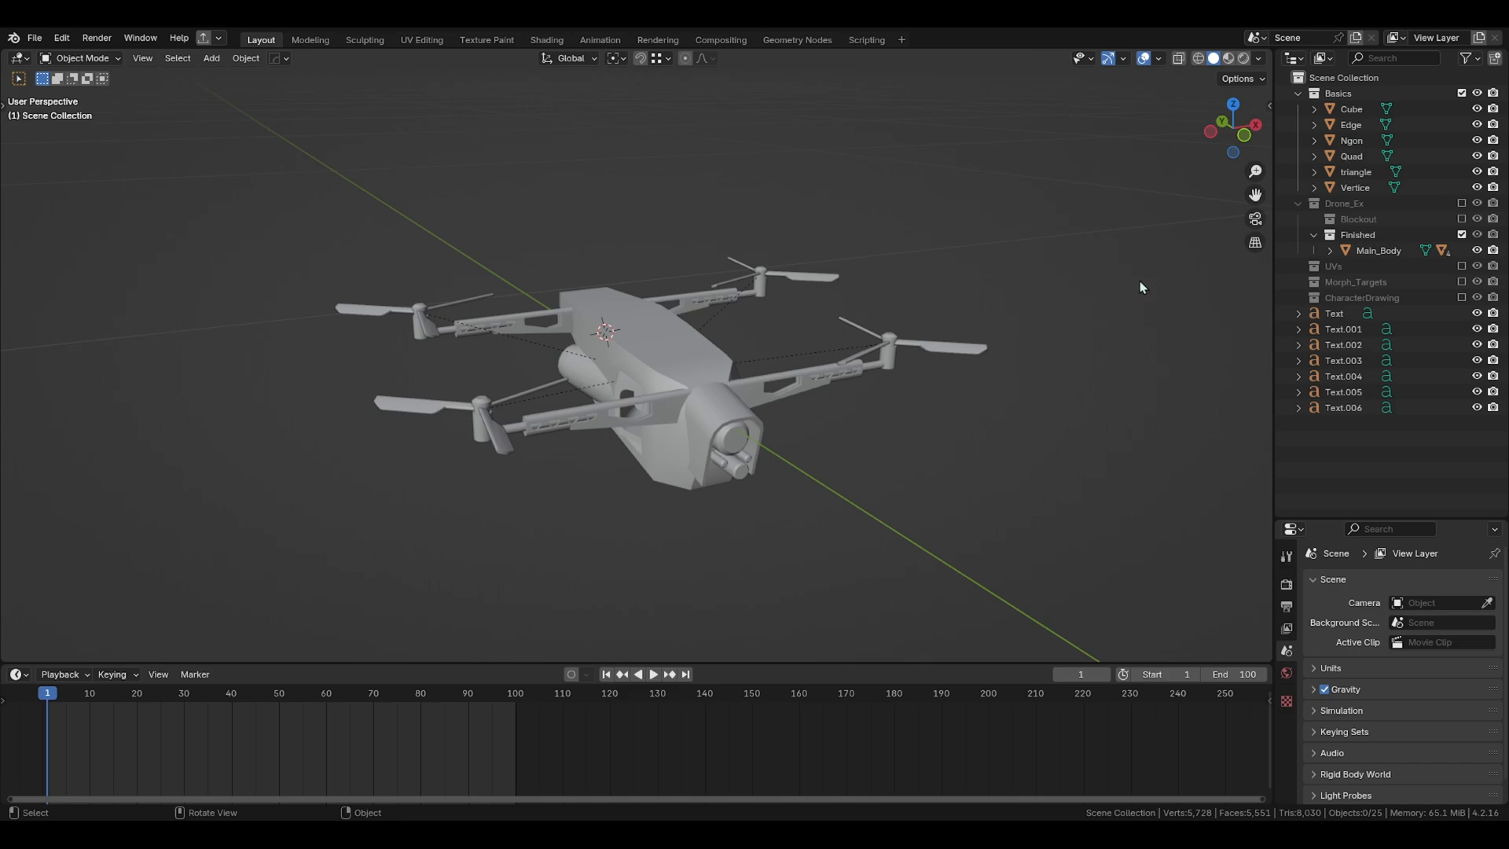
{"action": "left_click", "coordinate": [1464, 234]}
{"action": "left_click", "coordinate": [1461, 219]}
{"action": "key", "text": "a"}
{"action": "scroll", "coordinate": [658, 404], "scroll_direction": "up", "scroll_amount": 2}
{"action": "key", "text": "alt+a"}
{"action": "middle_click_drag", "start_coordinate": [655, 403], "coordinate": [771, 360]}
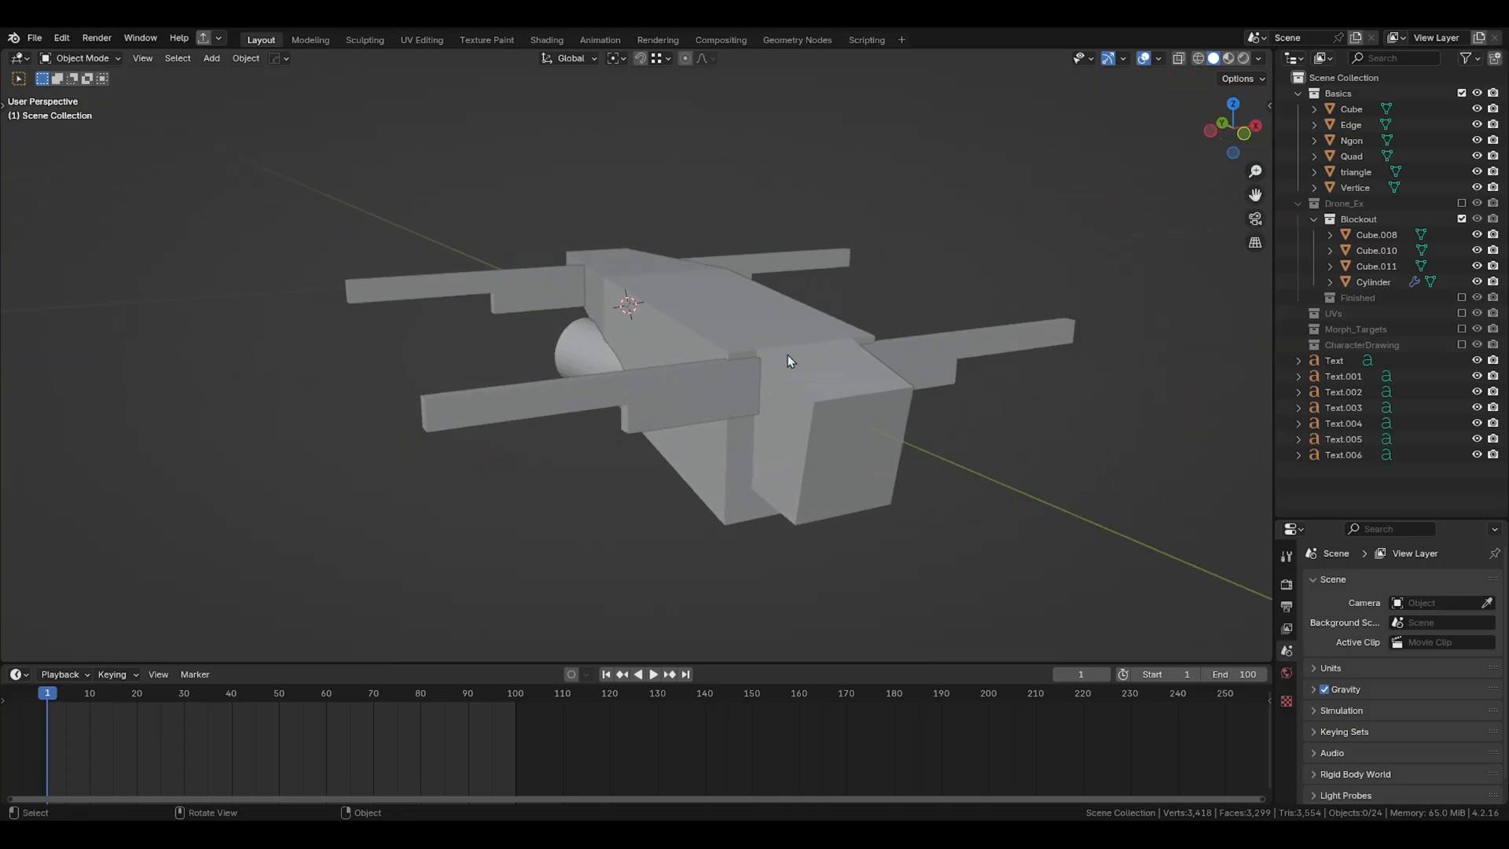
Step: Select individual blockout pieces, including the rear arms and the main body, to examine how the drone is built from simple shapes
{"action": "left_click", "coordinate": [787, 356]}
{"action": "left_click", "coordinate": [639, 396]}
{"action": "left_click", "coordinate": [528, 305]}
{"action": "left_click", "coordinate": [699, 309]}
{"action": "key", "text": "alt+a"}
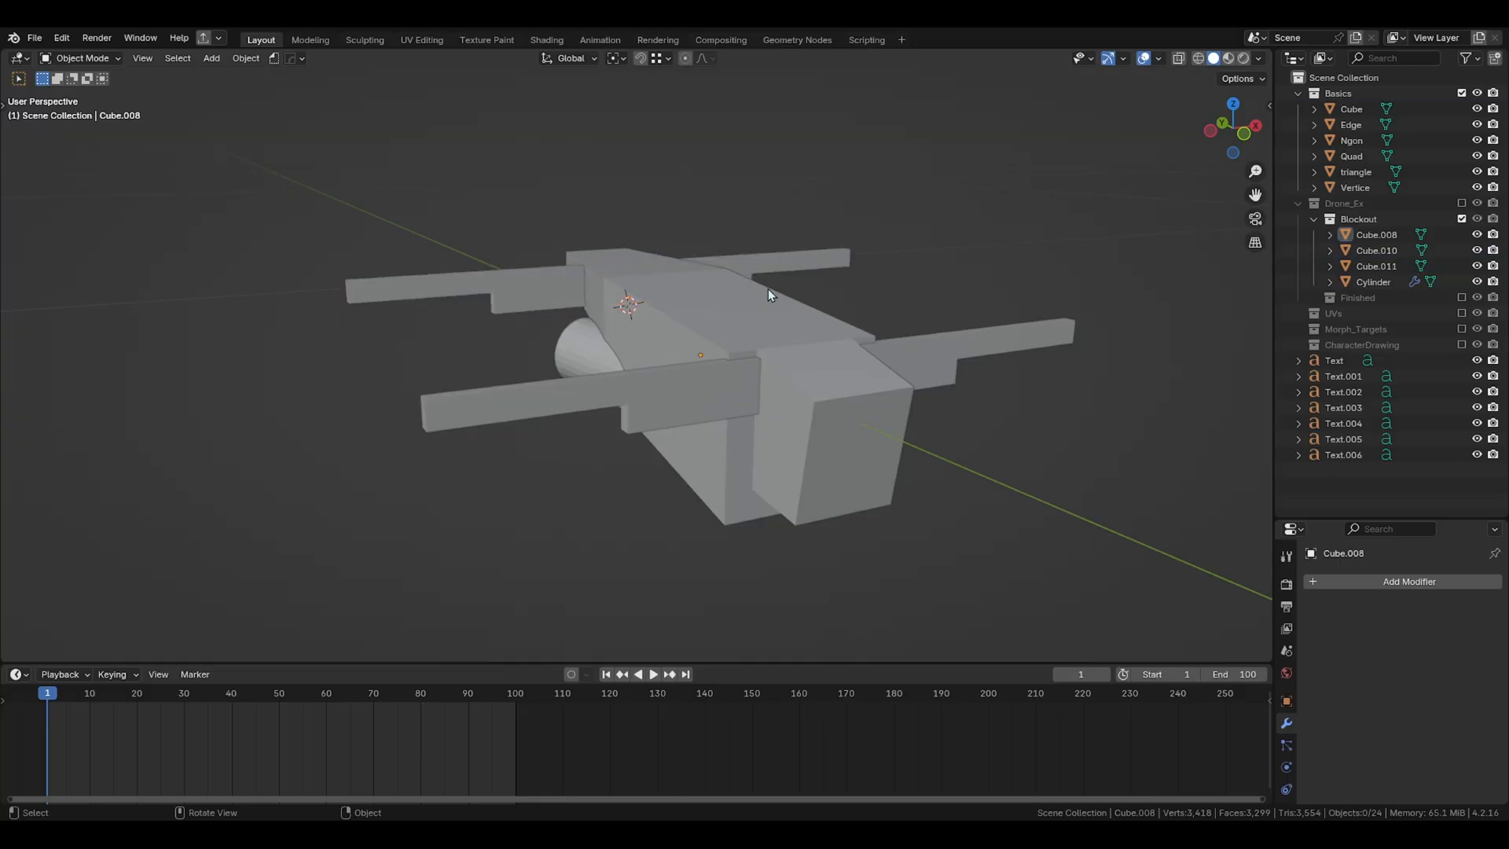
{"action": "left_click", "coordinate": [827, 262]}
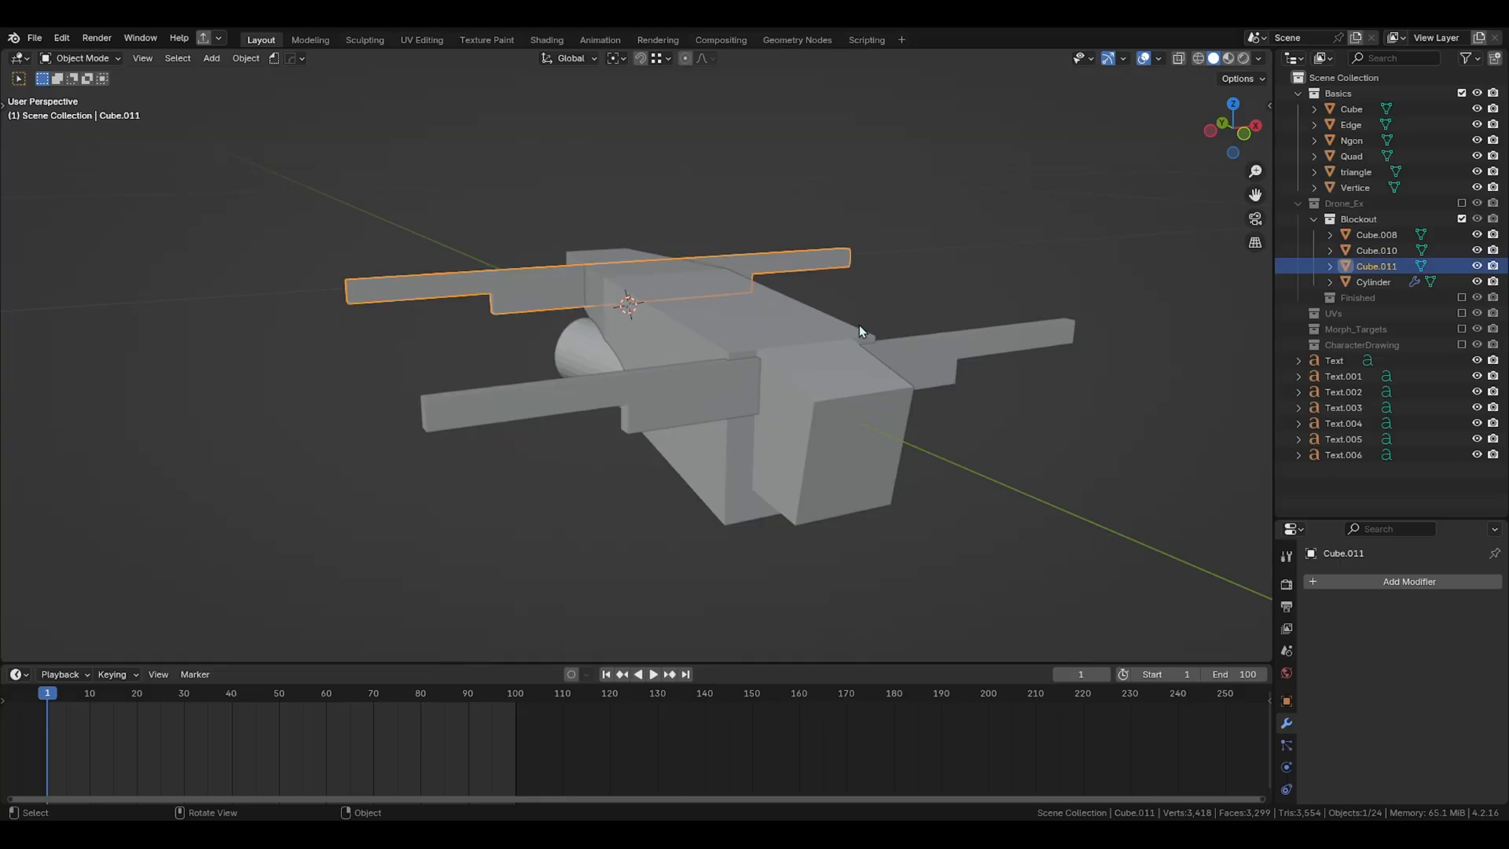
{"action": "left_click", "coordinate": [827, 380]}
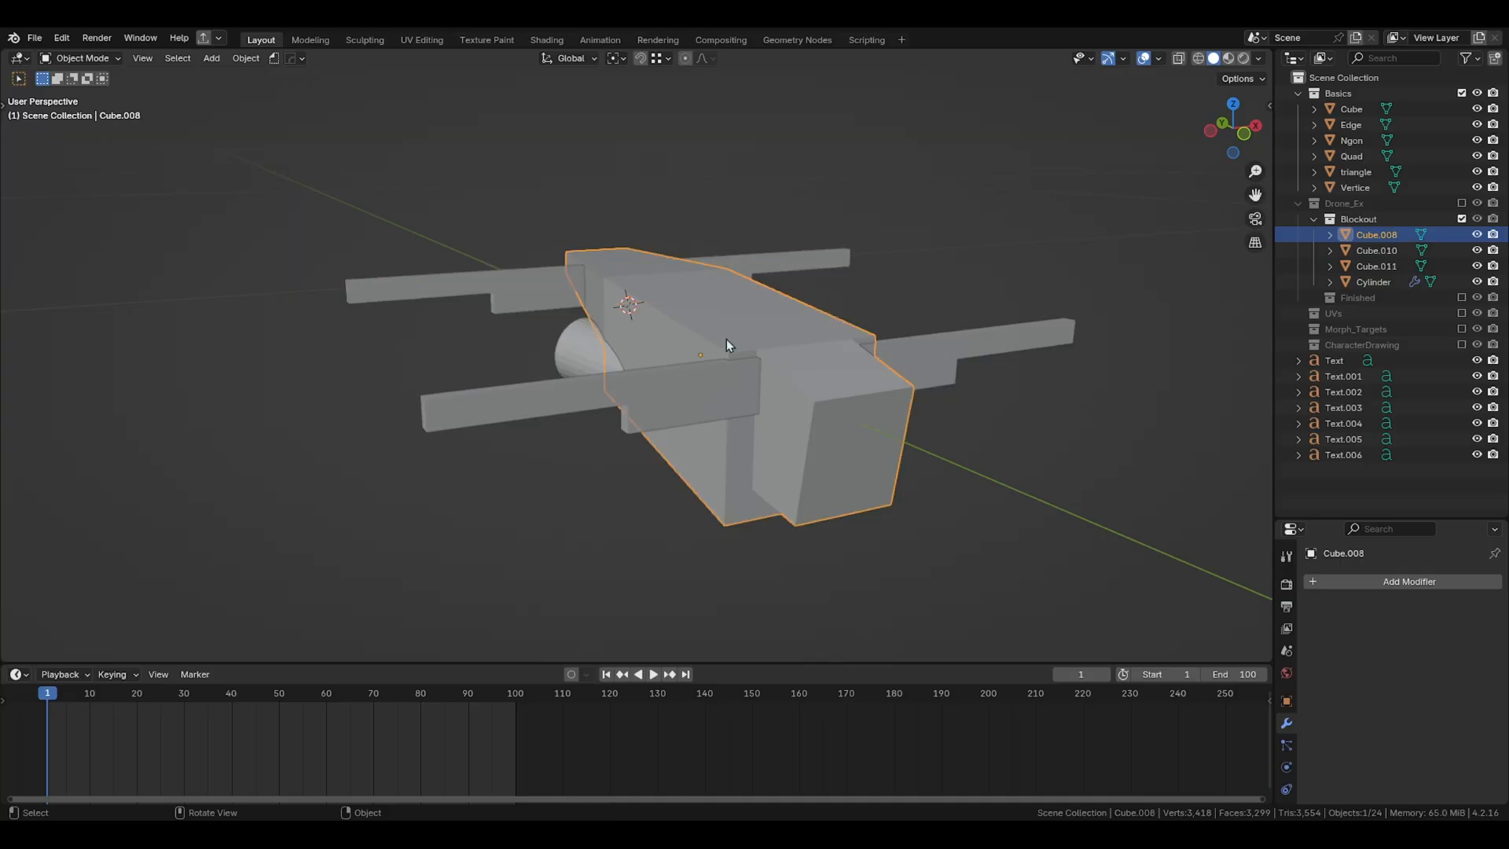
Step: Show the Finished collection over the blockout and hide the Blockout collection
{"action": "left_click", "coordinate": [1463, 297]}
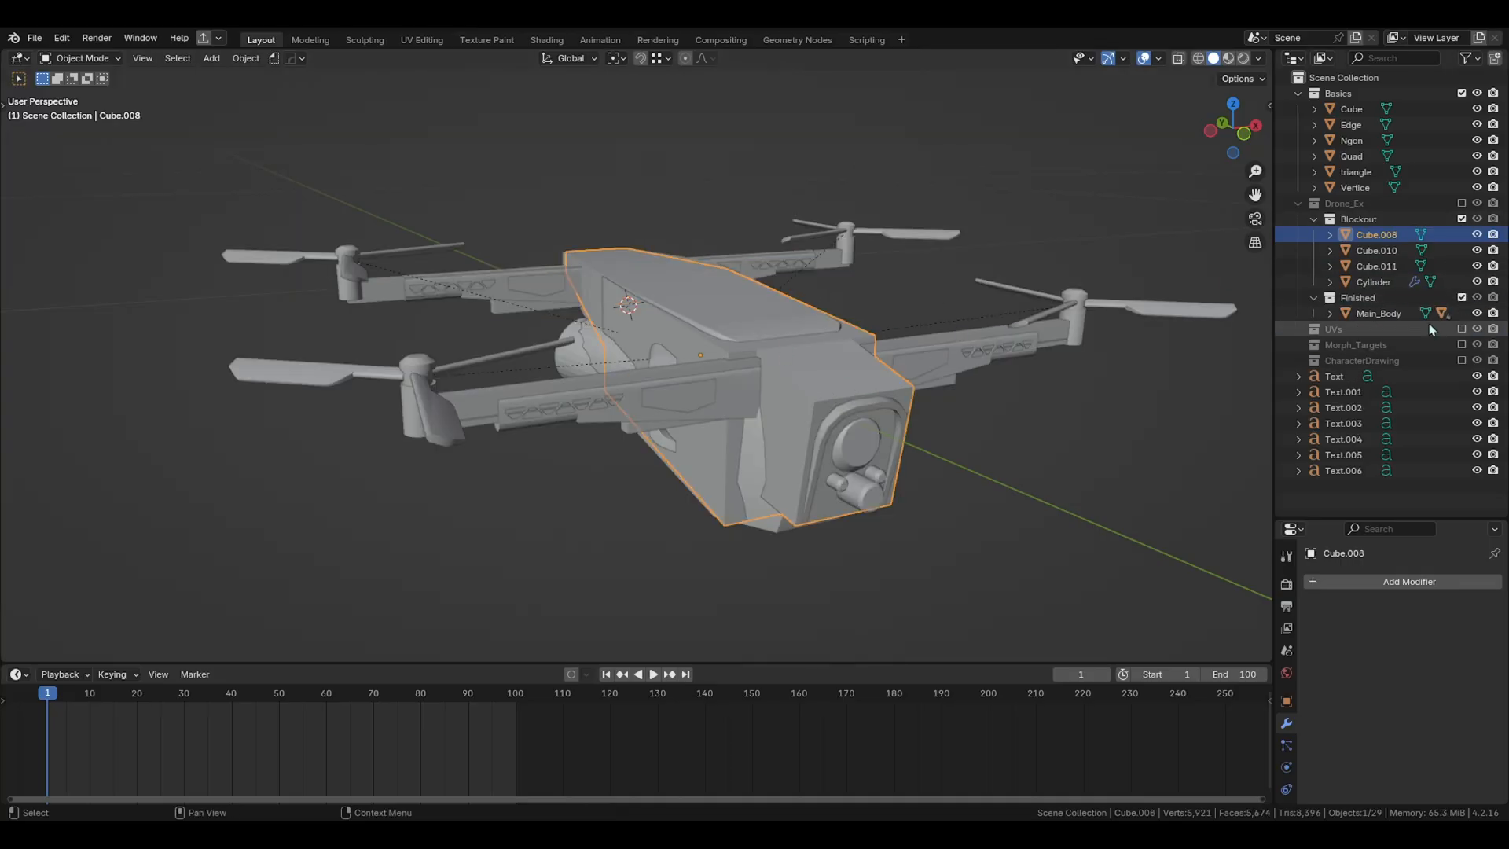
{"action": "left_click", "coordinate": [1462, 219]}
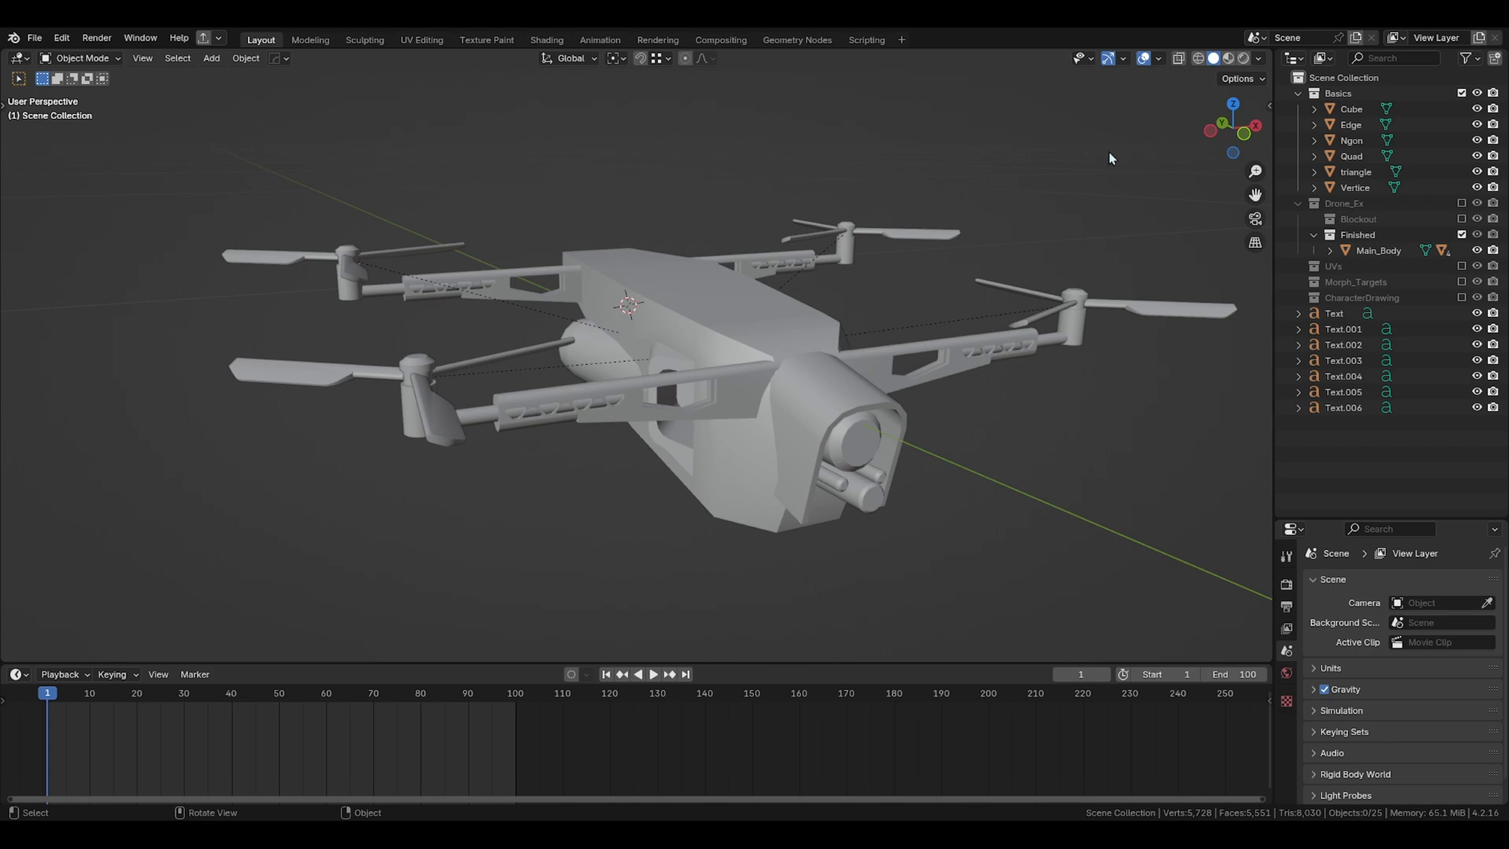
Step: Switch the viewport to Material Preview and examine the textured drone, leaving it deselected
{"action": "left_click", "coordinate": [1227, 61]}
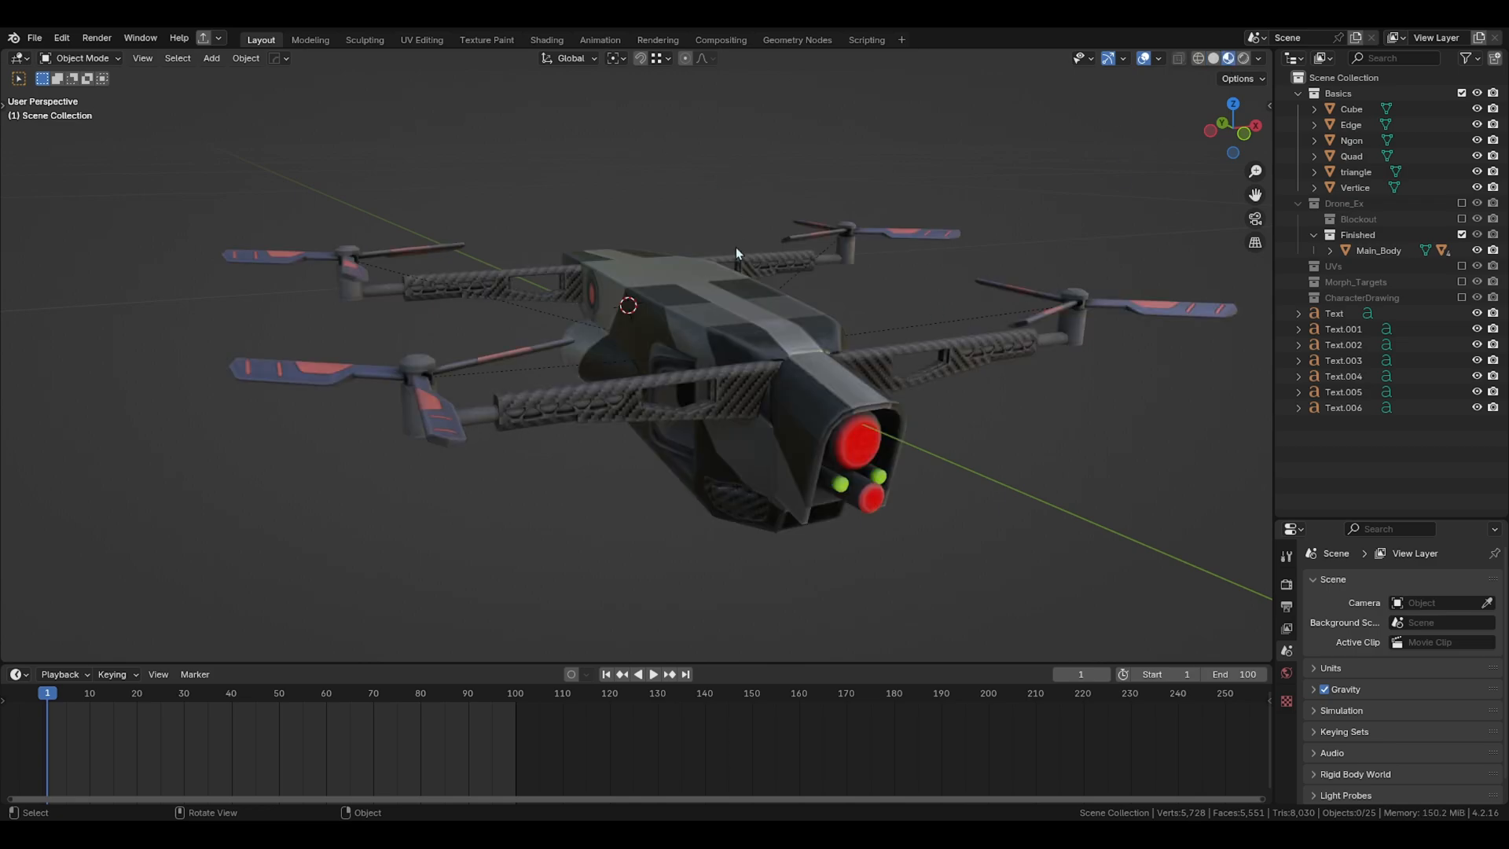
{"action": "left_click", "coordinate": [741, 313]}
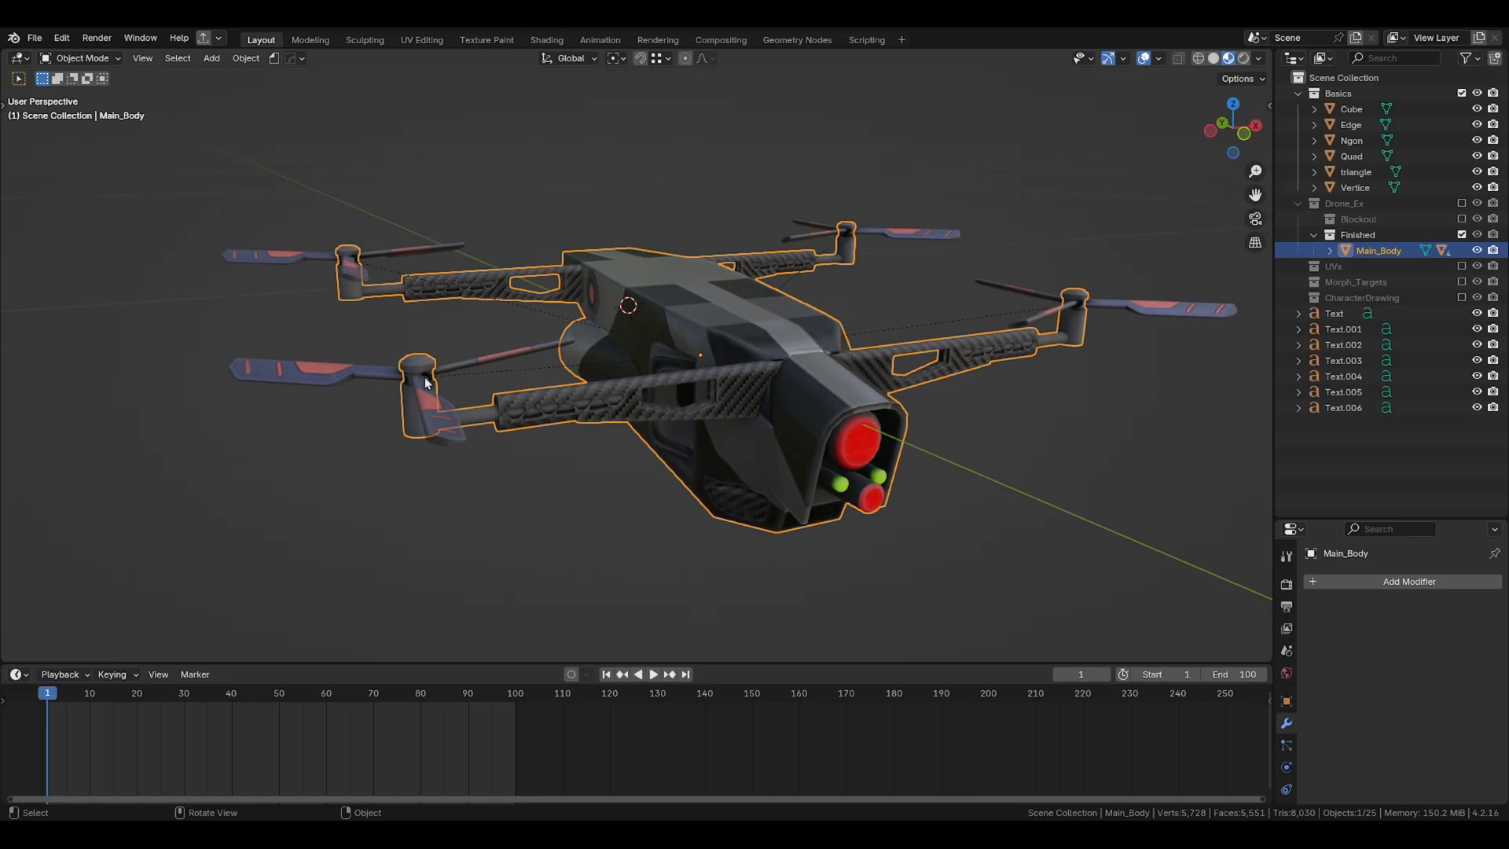
{"action": "middle_click_drag", "start_coordinate": [813, 289], "coordinate": [804, 279]}
{"action": "left_click", "coordinate": [831, 295]}
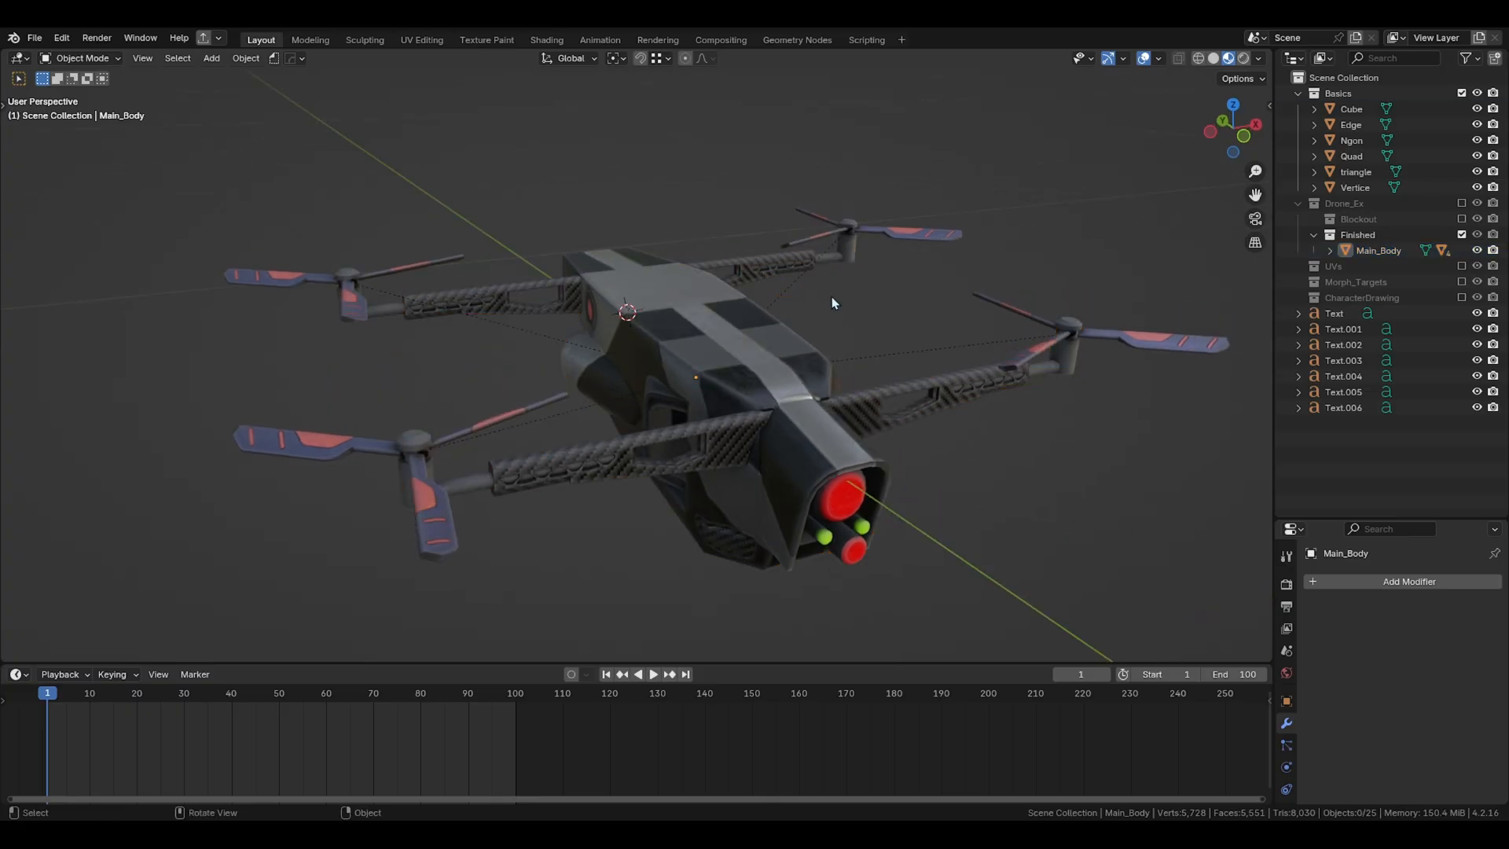
{"action": "left_click_drag", "start_coordinate": [151, 184], "coordinate": [1202, 599]}
{"action": "left_click", "coordinate": [1142, 540]}
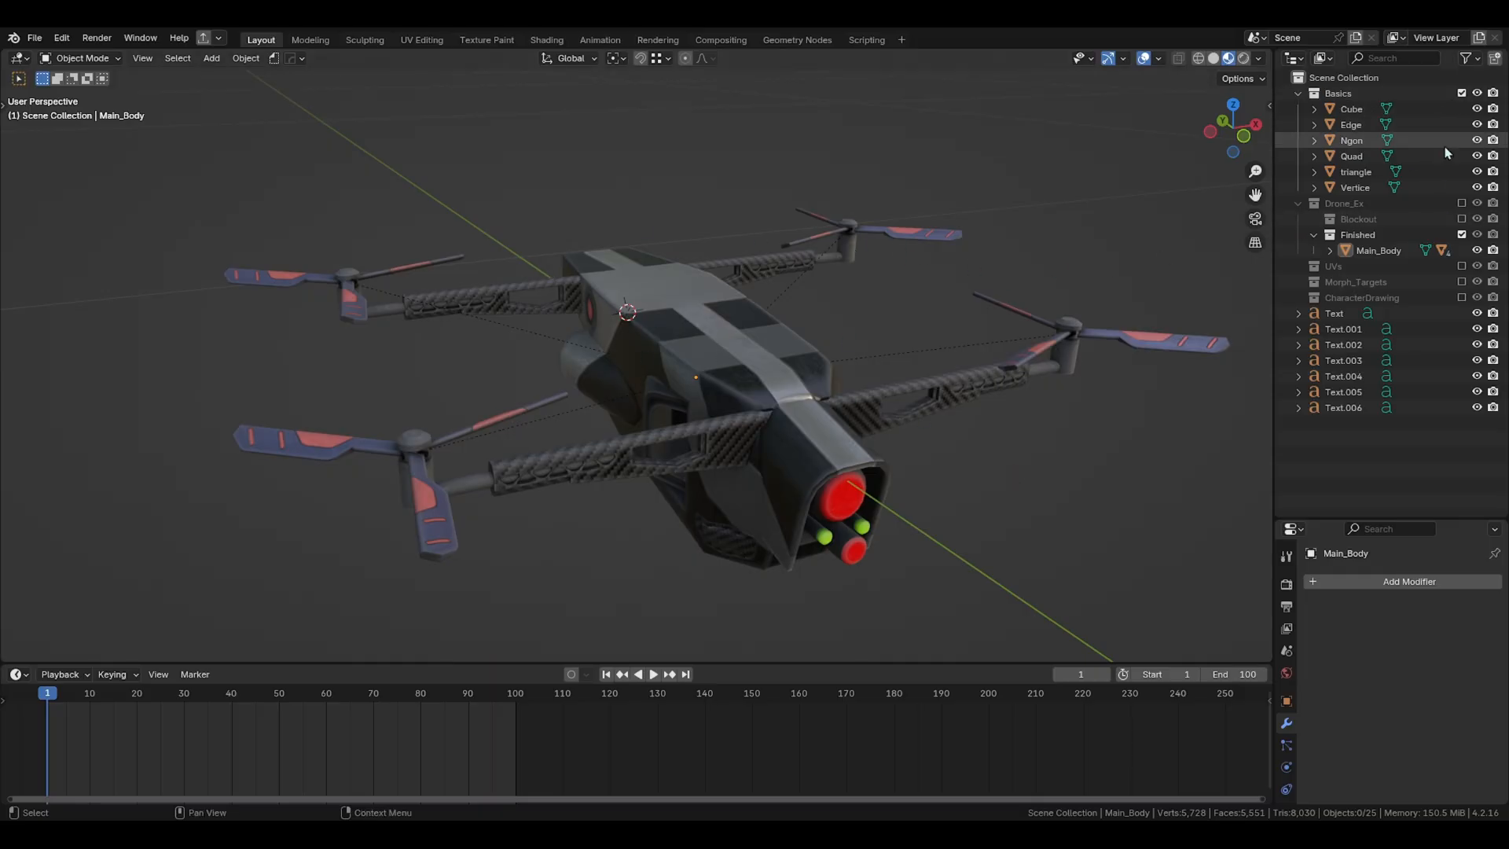
Step: Hide the Finished collection and show the UVs collection, bringing its textured example objects into view
{"action": "left_click", "coordinate": [1463, 235]}
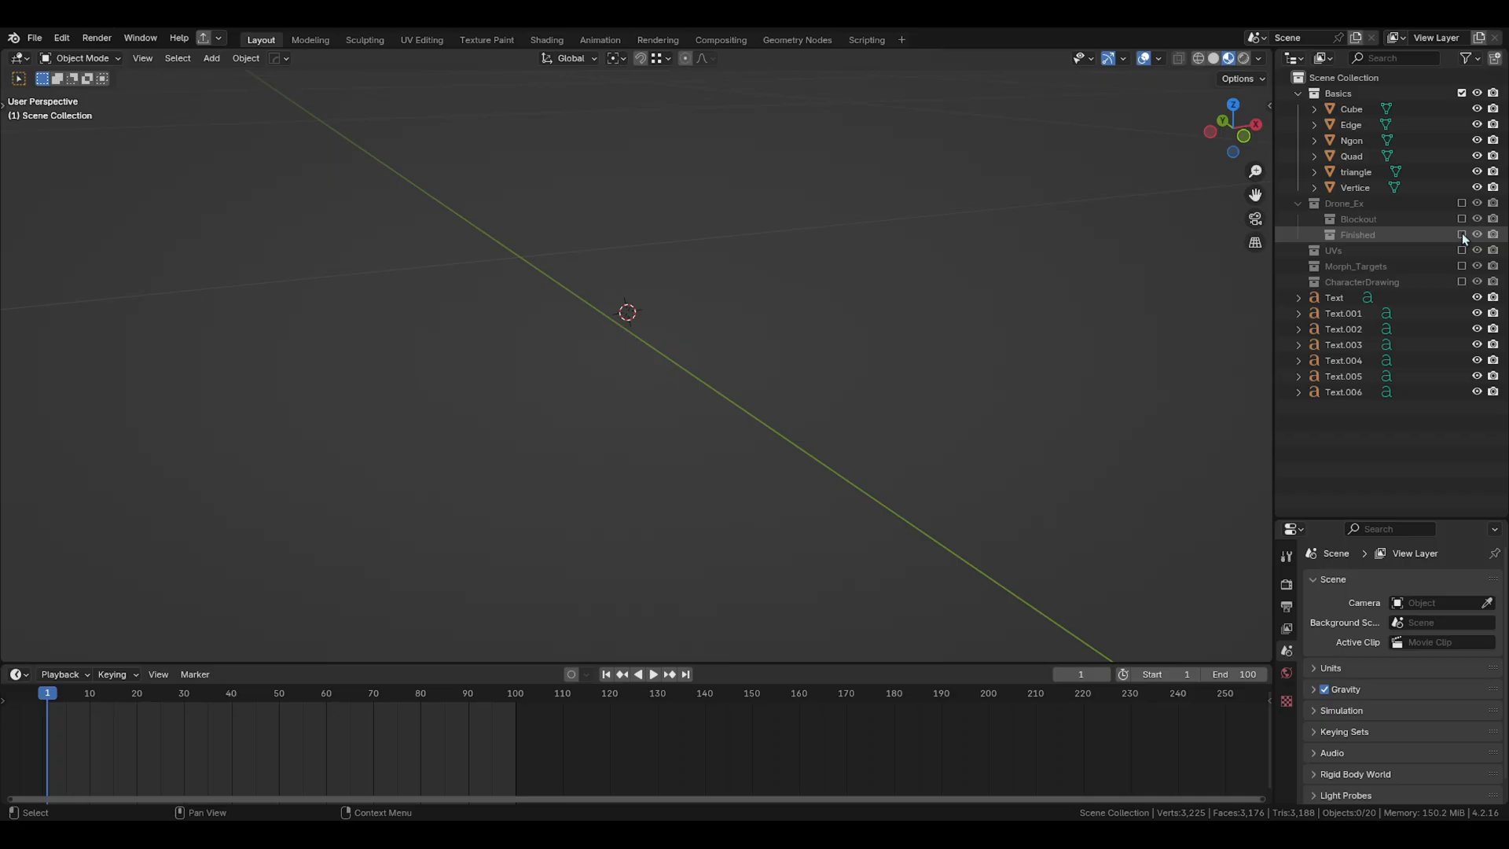
{"action": "left_click", "coordinate": [1462, 250]}
{"action": "middle_click_drag", "start_coordinate": [644, 314], "coordinate": [676, 305]}
{"action": "scroll", "coordinate": [677, 300], "scroll_direction": "down", "scroll_amount": 7}
{"action": "middle_click_drag", "start_coordinate": [1179, 287], "coordinate": [823, 362], "text": "shift"}
{"action": "scroll", "coordinate": [863, 382], "scroll_direction": "up", "scroll_amount": 2}
{"action": "scroll", "coordinate": [864, 383], "scroll_direction": "up", "scroll_amount": 1}
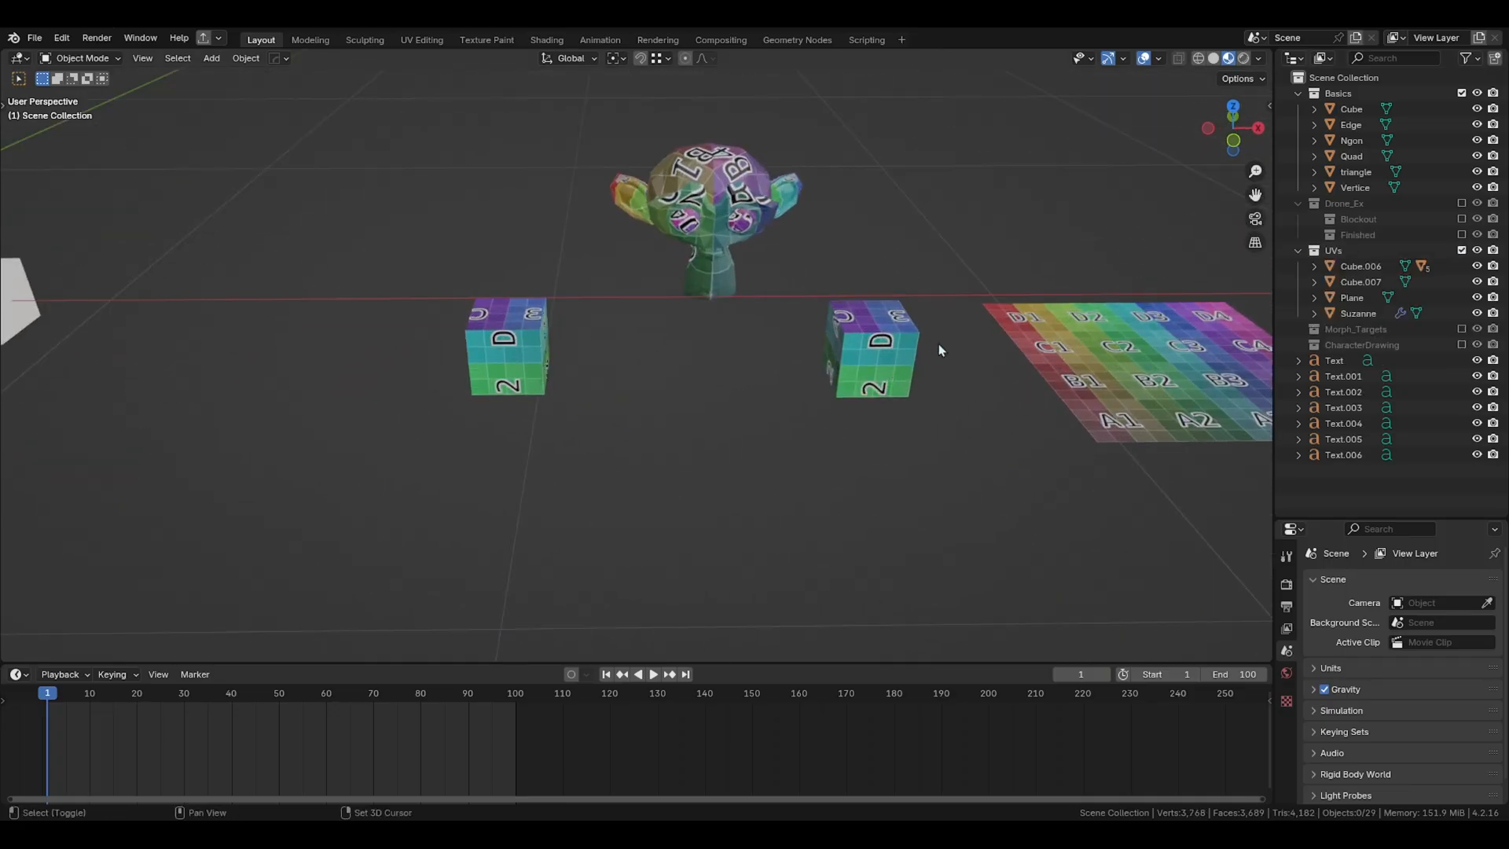
Step: Select the flat plane with the colored UV grid texture and frame it closely
{"action": "middle_click_drag", "start_coordinate": [939, 342], "coordinate": [785, 350], "text": "shift"}
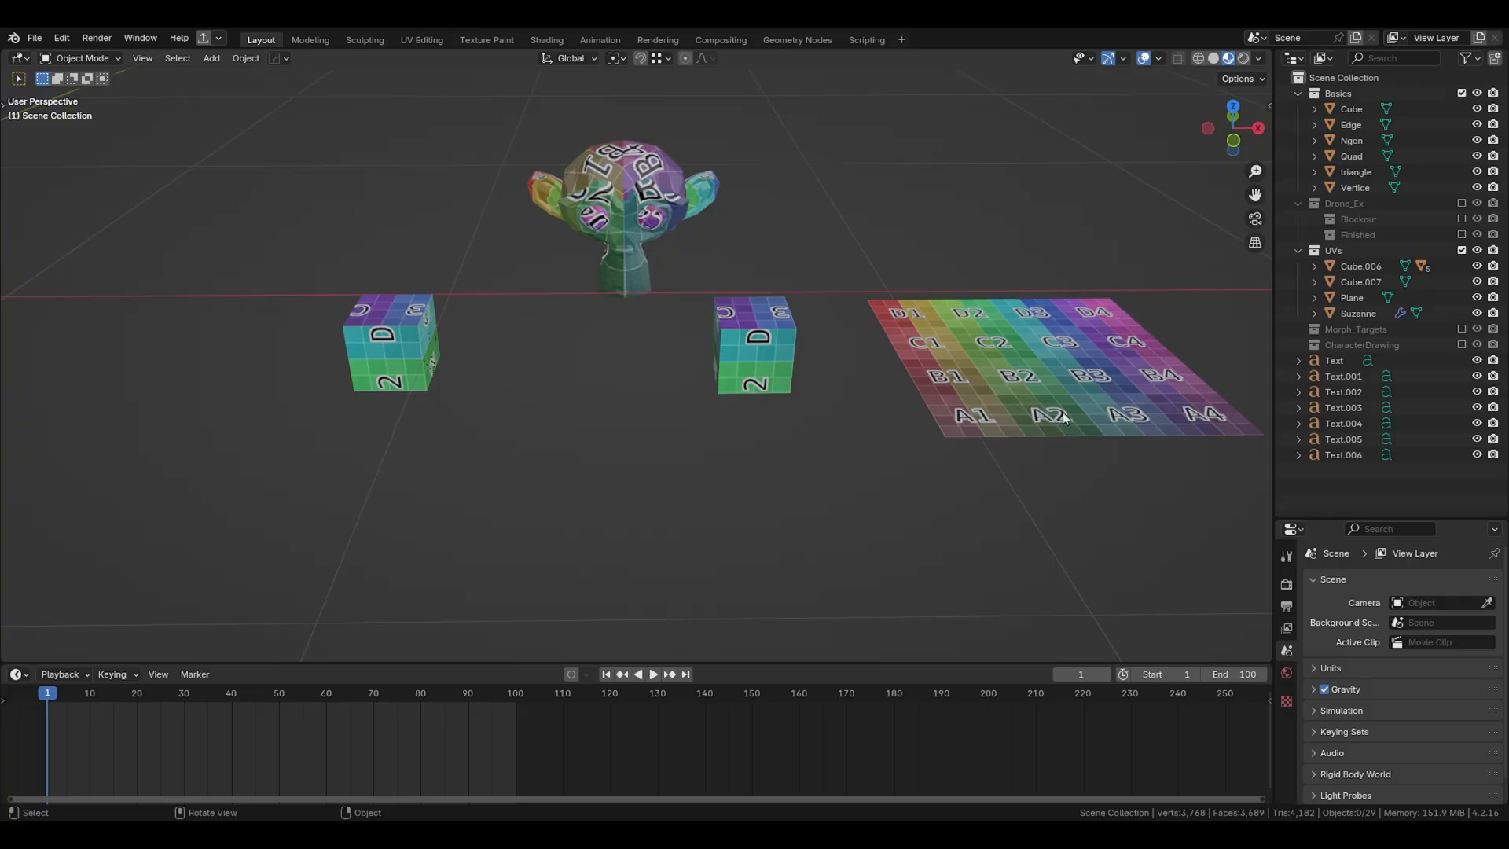
{"action": "scroll", "coordinate": [1050, 376], "scroll_direction": "up", "scroll_amount": 2}
{"action": "middle_click_drag", "start_coordinate": [1051, 376], "coordinate": [778, 438], "text": "shift"}
{"action": "scroll", "coordinate": [794, 397], "scroll_direction": "up", "scroll_amount": 2}
{"action": "left_click", "coordinate": [676, 294]}
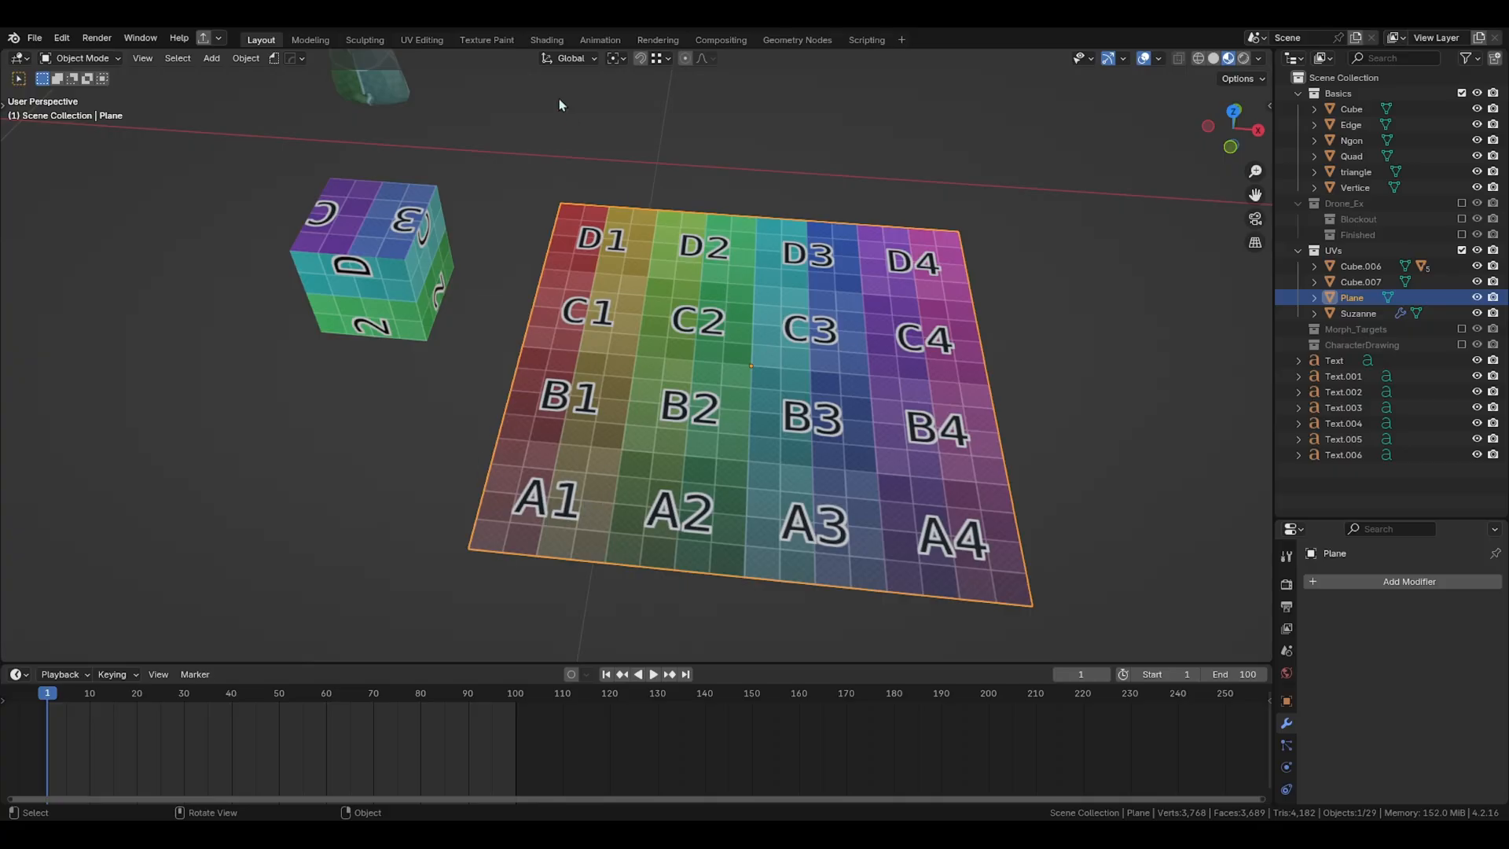
Step: Switch to the UV Editing workspace, return to Object Mode, and frame the UV grid plane and the empty UV space
{"action": "left_click", "coordinate": [412, 40]}
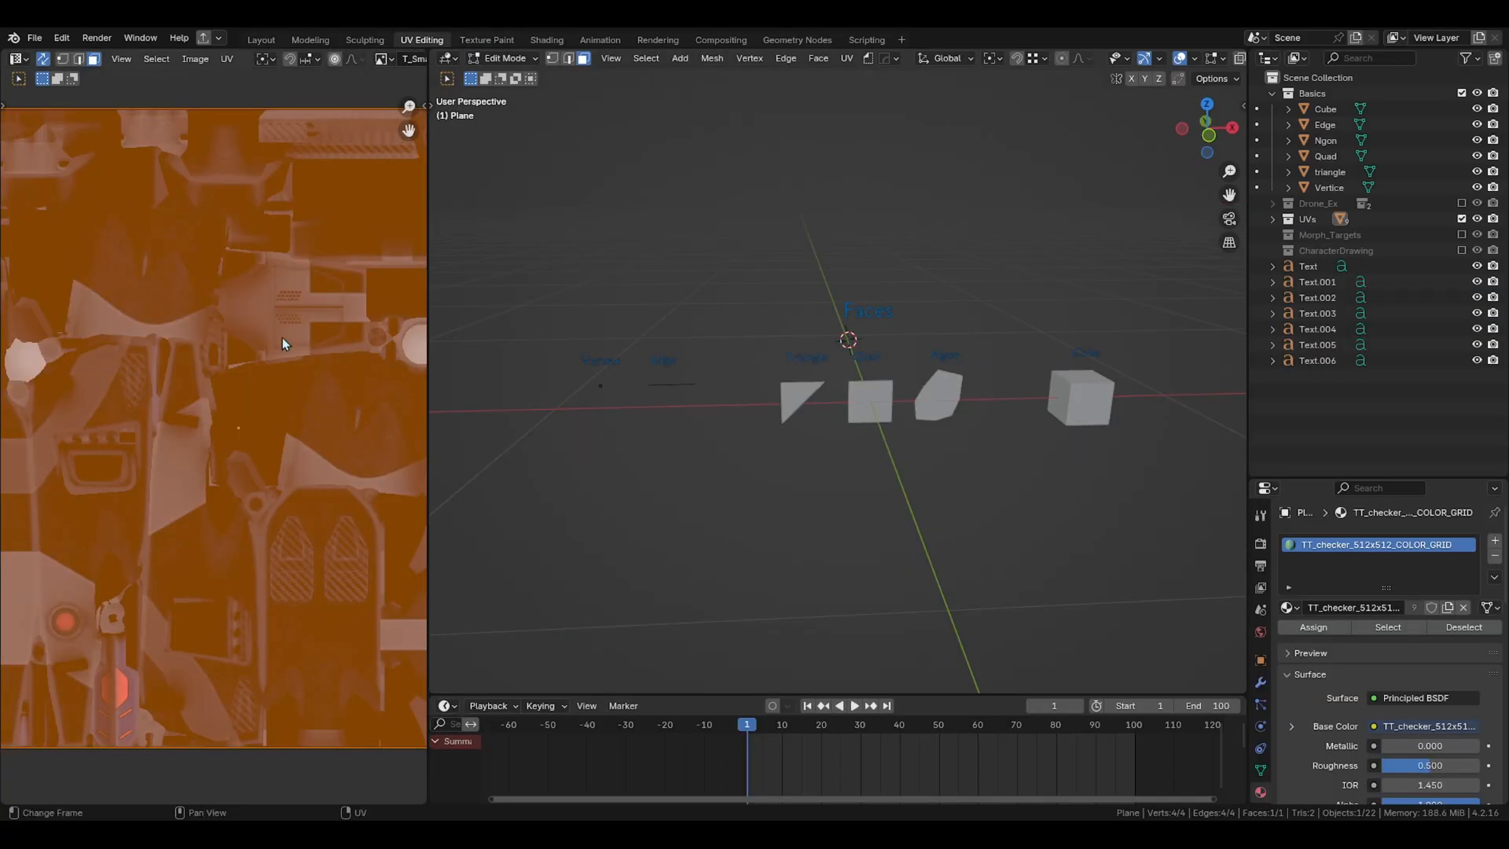
{"action": "scroll", "coordinate": [286, 337], "scroll_direction": "down", "scroll_amount": 2}
{"action": "left_click", "coordinate": [337, 58]}
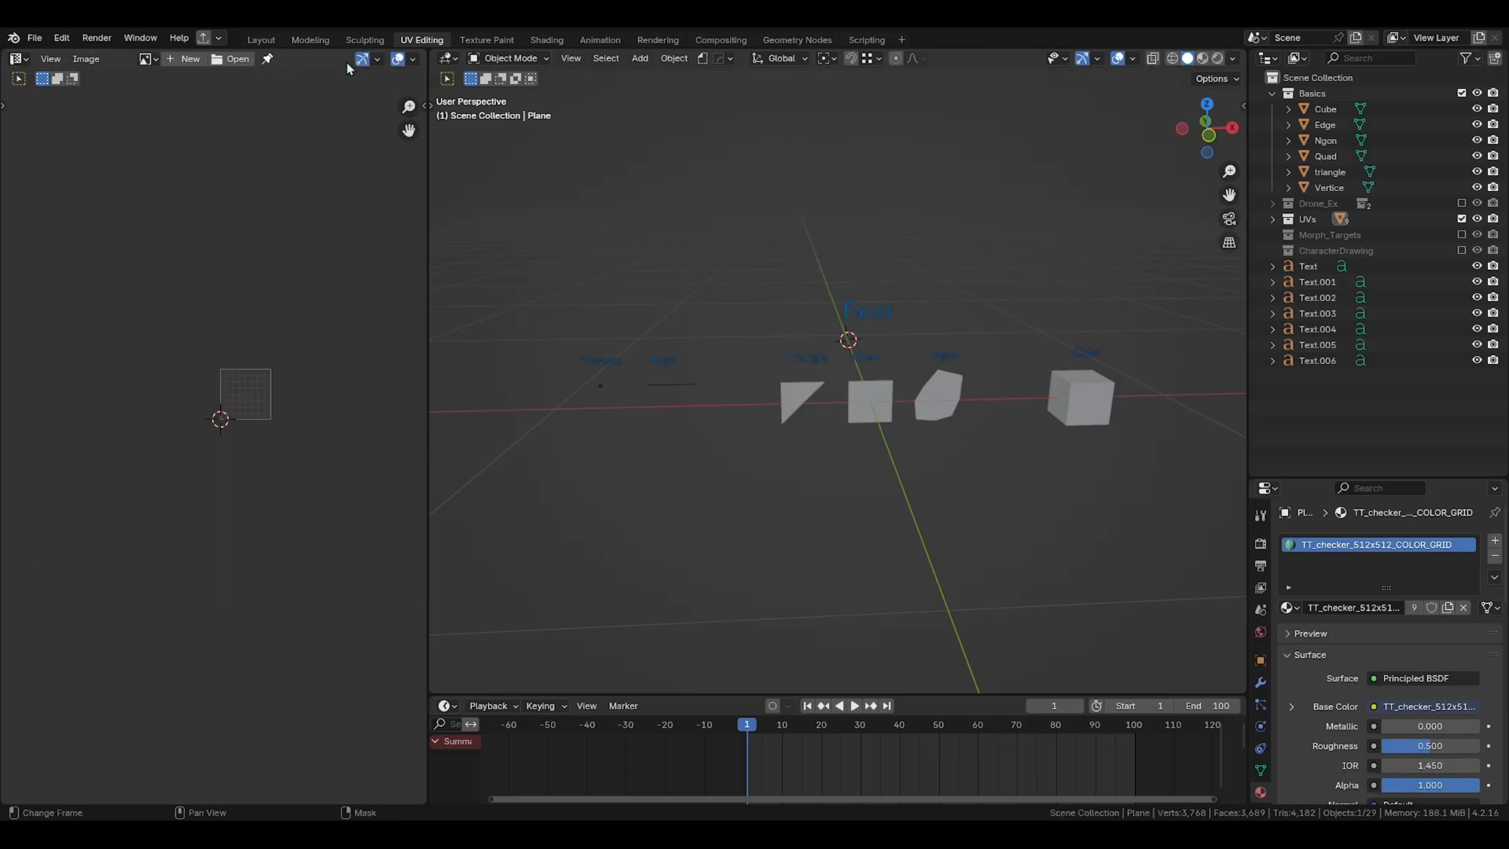
{"action": "key", "text": "KP_Decimal"}
{"action": "middle_click_drag", "start_coordinate": [780, 344], "coordinate": [771, 390]}
{"action": "scroll", "coordinate": [312, 415], "scroll_direction": "up", "scroll_amount": 4}
{"action": "middle_click_drag", "start_coordinate": [132, 372], "coordinate": [242, 368]}
{"action": "scroll", "coordinate": [230, 358], "scroll_direction": "up", "scroll_amount": 2}
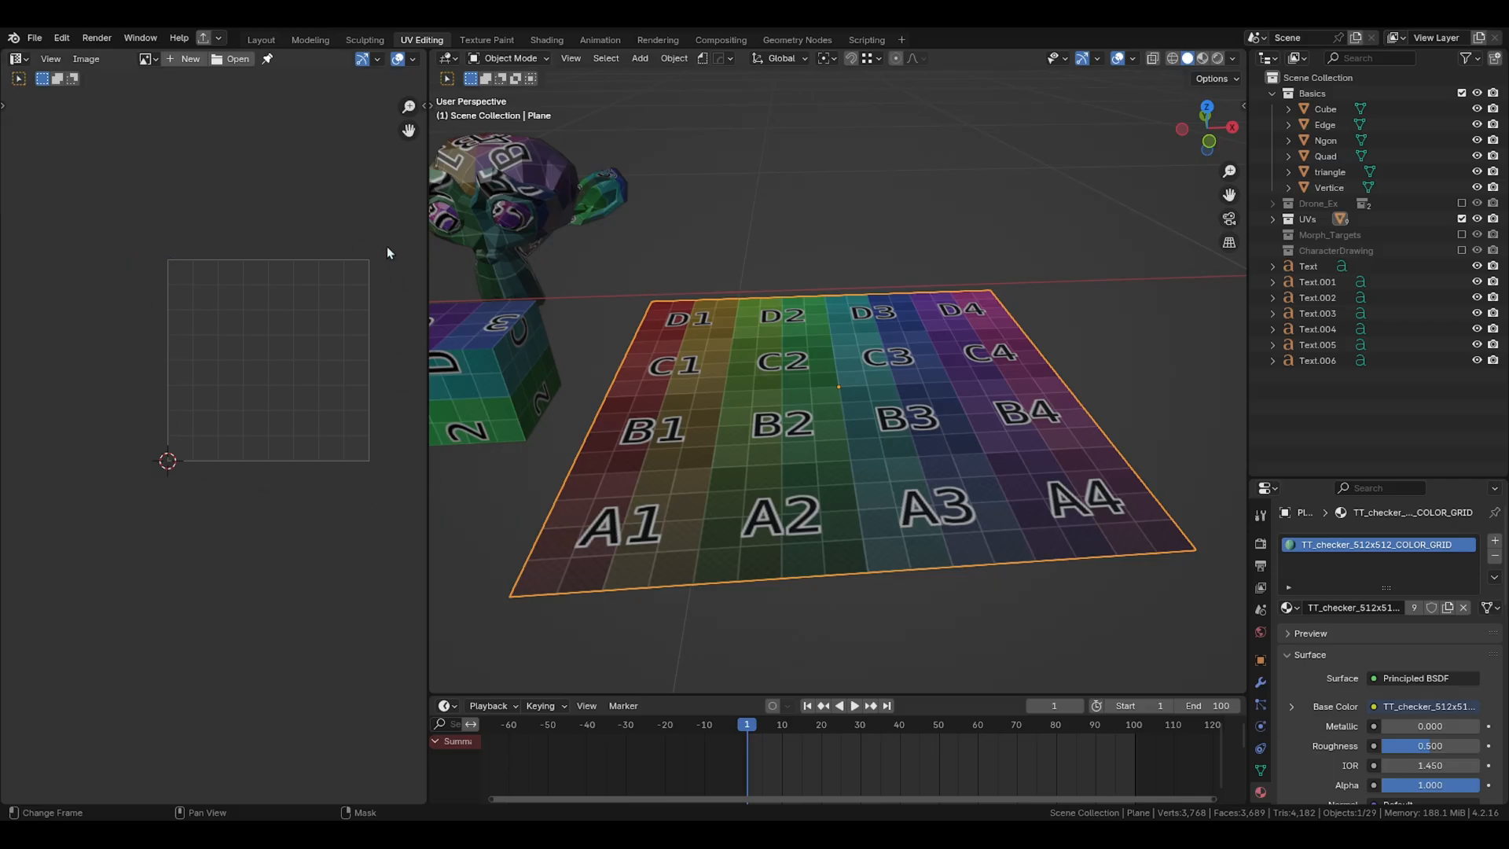
Step: Display the TT_checker_512x512_COLOR_GRID image in the UV editor
{"action": "left_click", "coordinate": [148, 60]}
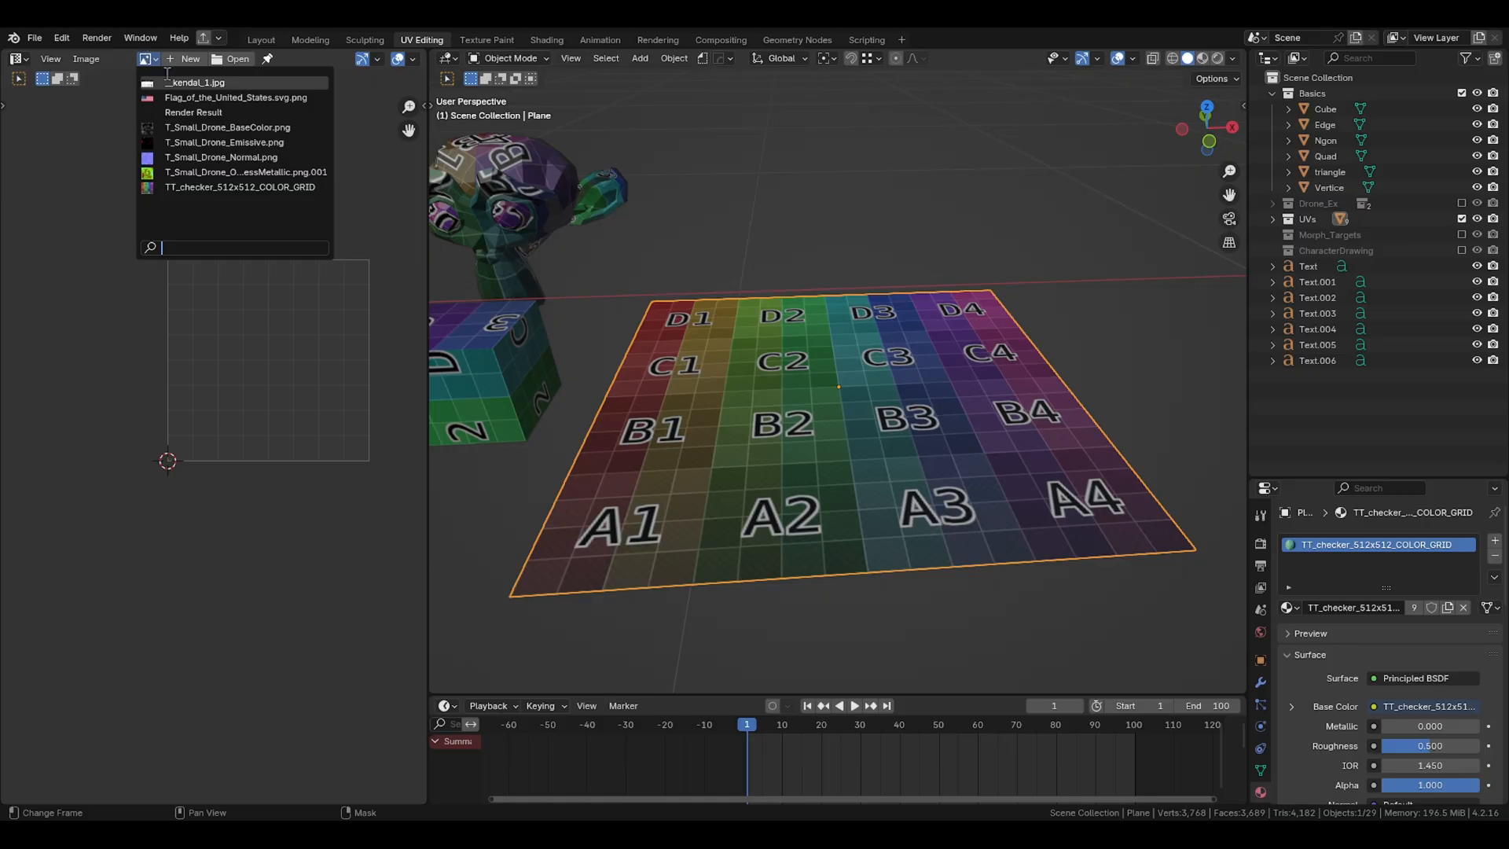
{"action": "left_click", "coordinate": [188, 194]}
{"action": "middle_click_drag", "start_coordinate": [246, 347], "coordinate": [182, 356]}
Step: Select the Suzanne monkey head, frame its face closely, and enter Edit Mode on it
{"action": "middle_click_drag", "start_coordinate": [598, 258], "coordinate": [917, 398], "text": "shift"}
{"action": "scroll", "coordinate": [642, 243], "scroll_direction": "up", "scroll_amount": 3}
{"action": "middle_click_drag", "start_coordinate": [641, 242], "coordinate": [695, 295], "text": "shift"}
{"action": "left_click", "coordinate": [762, 275]}
{"action": "scroll", "coordinate": [769, 265], "scroll_direction": "up", "scroll_amount": 2}
{"action": "scroll", "coordinate": [838, 420], "scroll_direction": "up", "scroll_amount": 4}
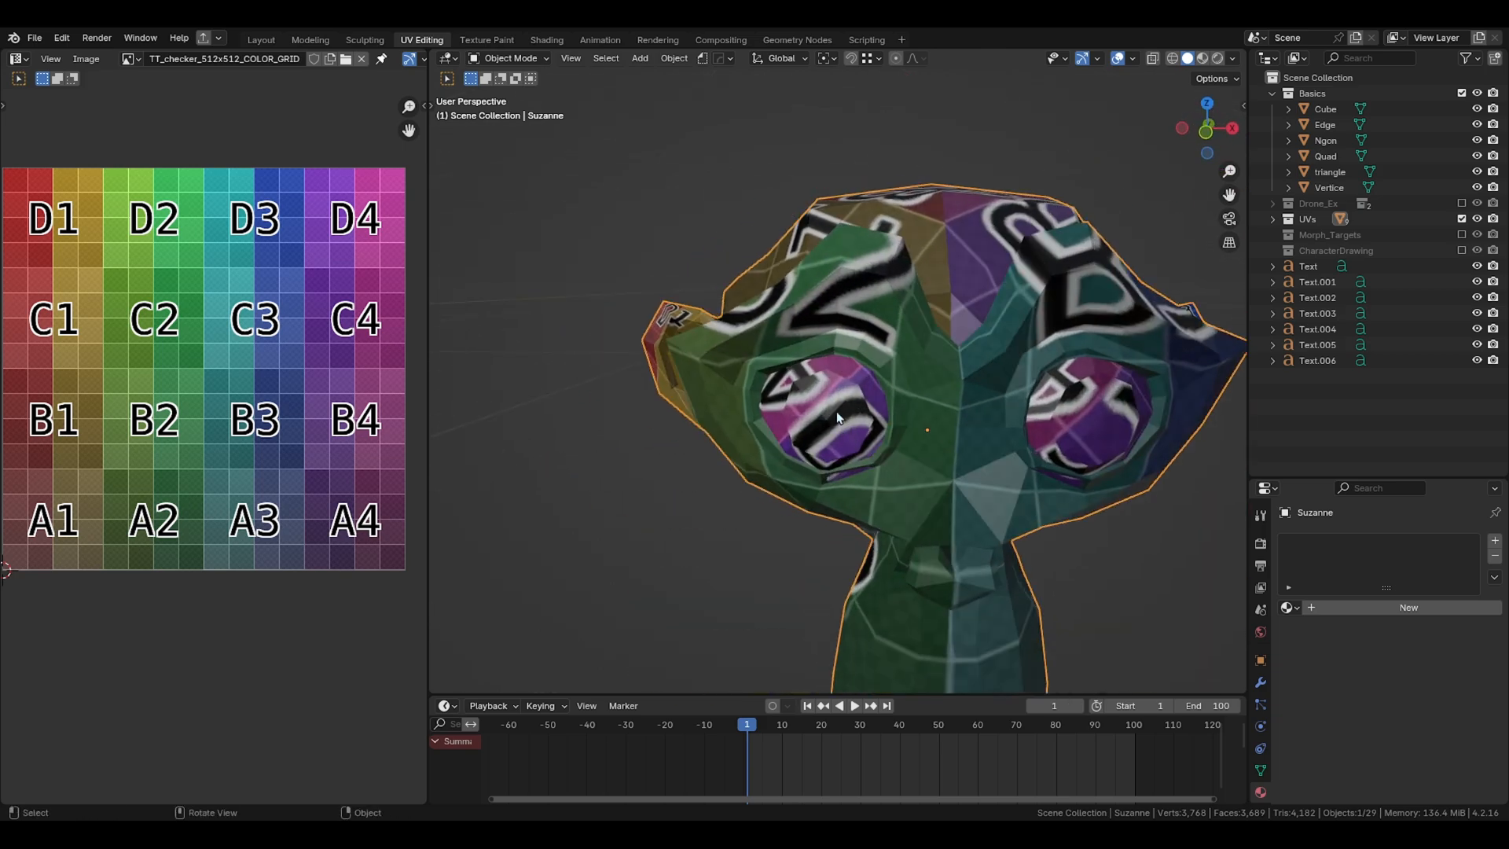
{"action": "key", "text": "ctrl+Tab"}
{"action": "left_click", "coordinate": [978, 392]}
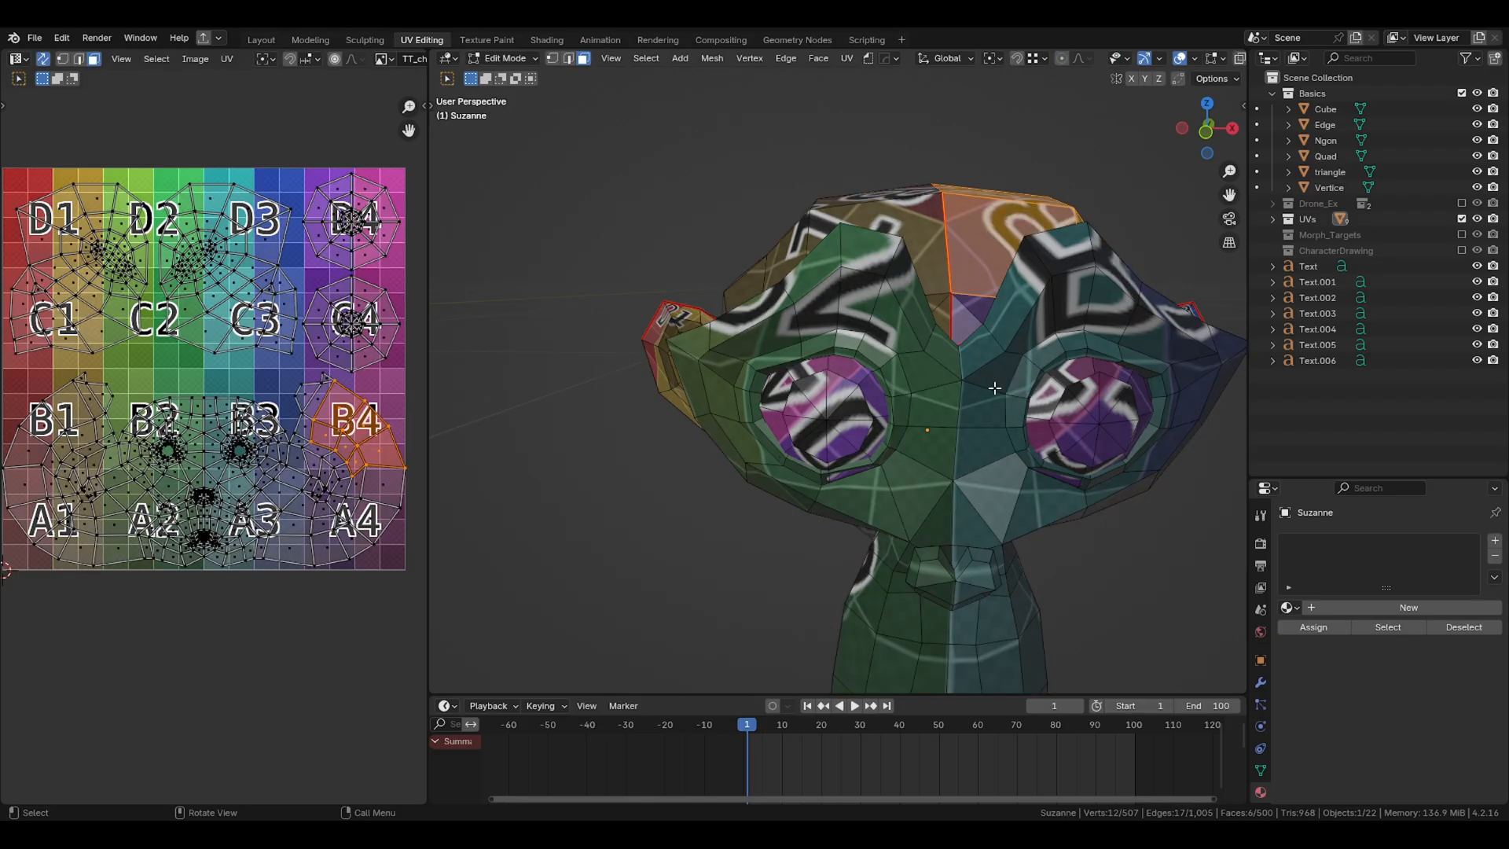
Step: Select only the linked faces of Suzanne's eye whose UV island lies over grid cell D4
{"action": "key", "text": "alt+a"}
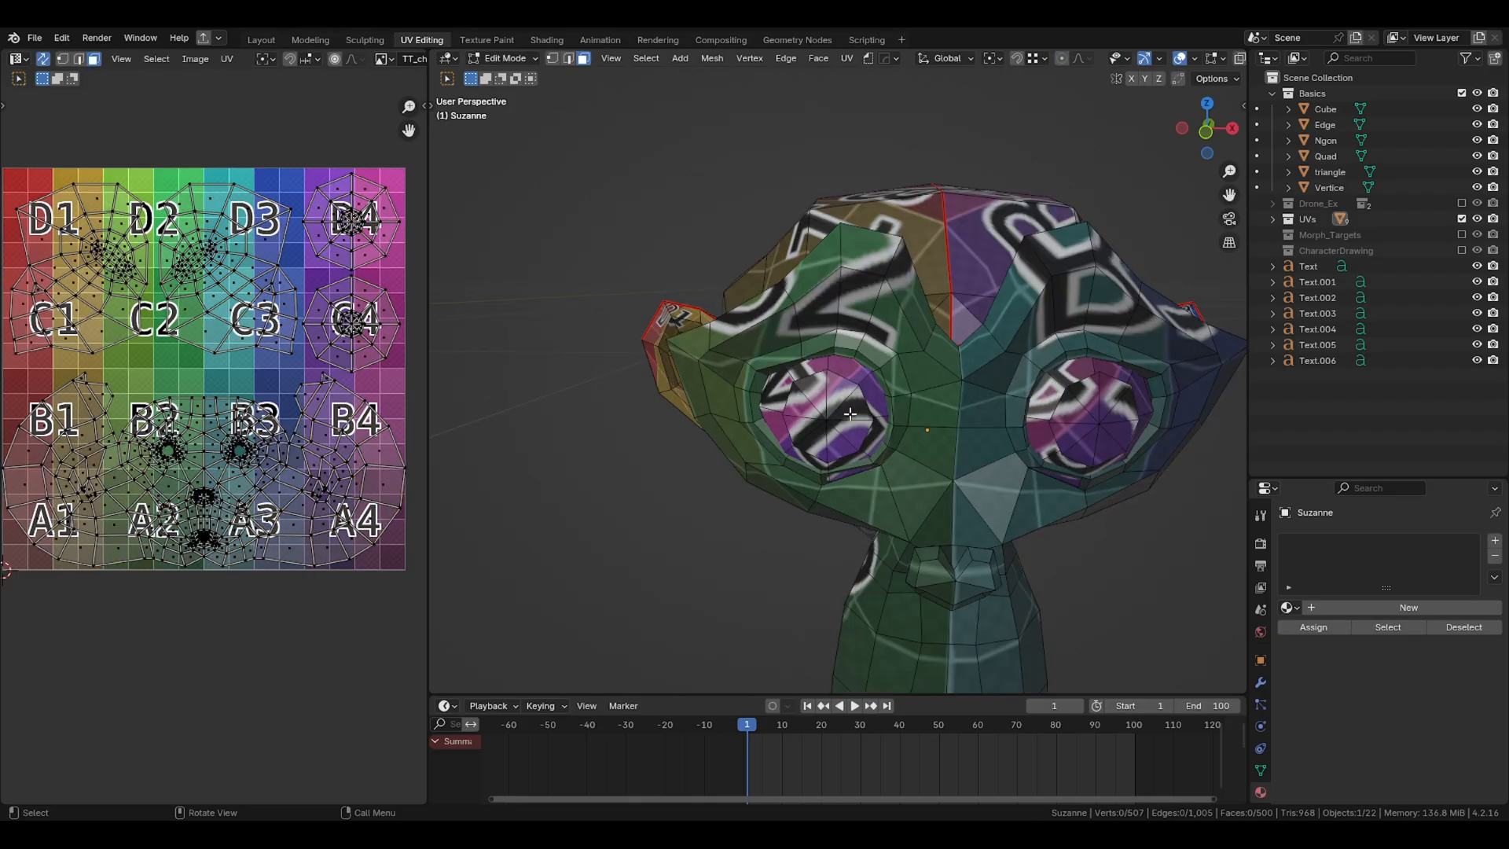
{"action": "left_click", "coordinate": [832, 425]}
{"action": "key", "text": "ctrl+l"}
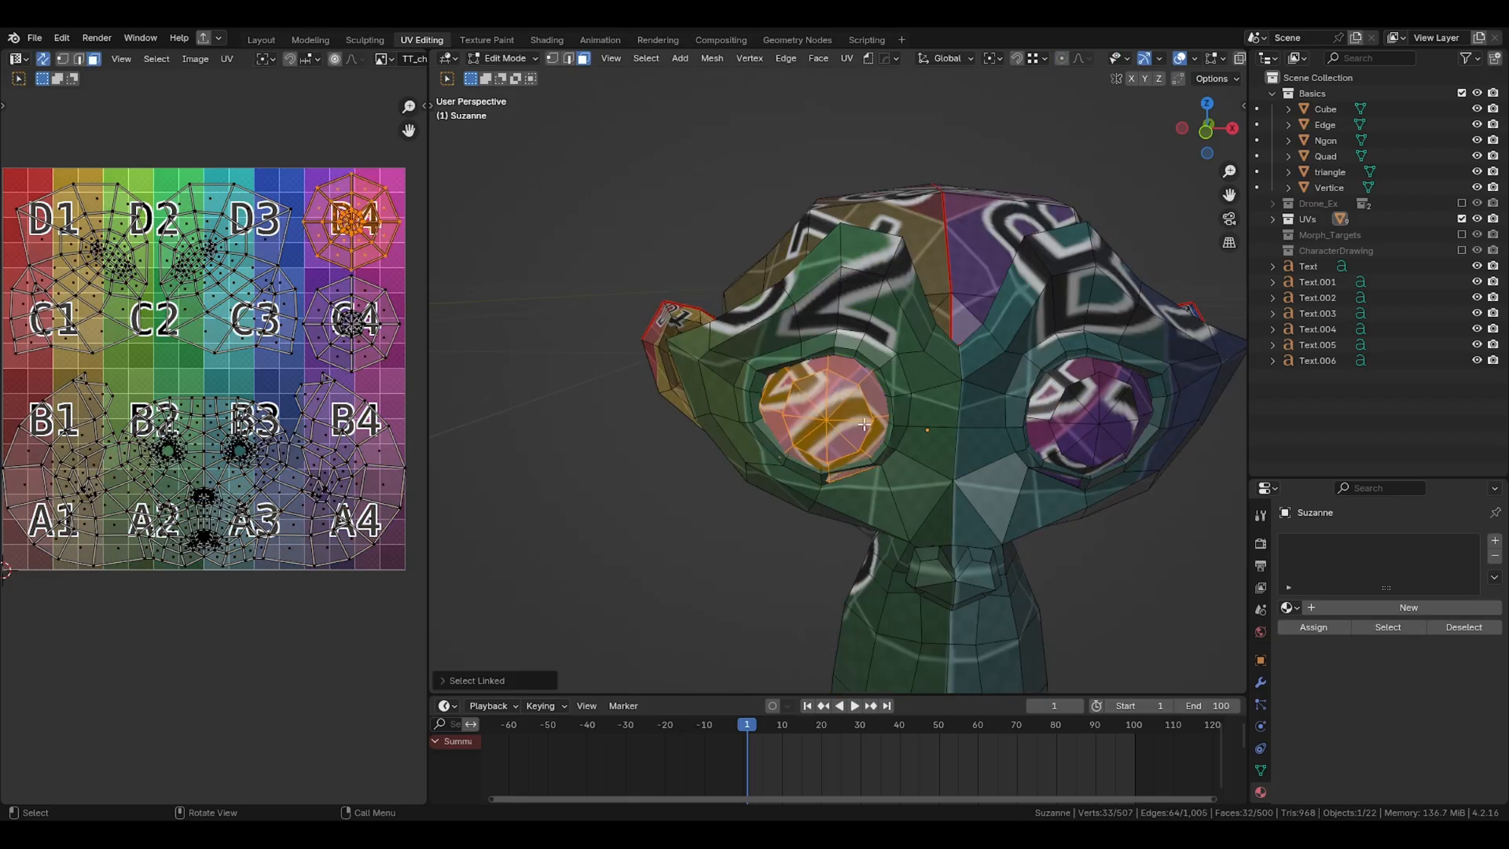
{"action": "scroll", "coordinate": [347, 226], "scroll_direction": "up", "scroll_amount": 2}
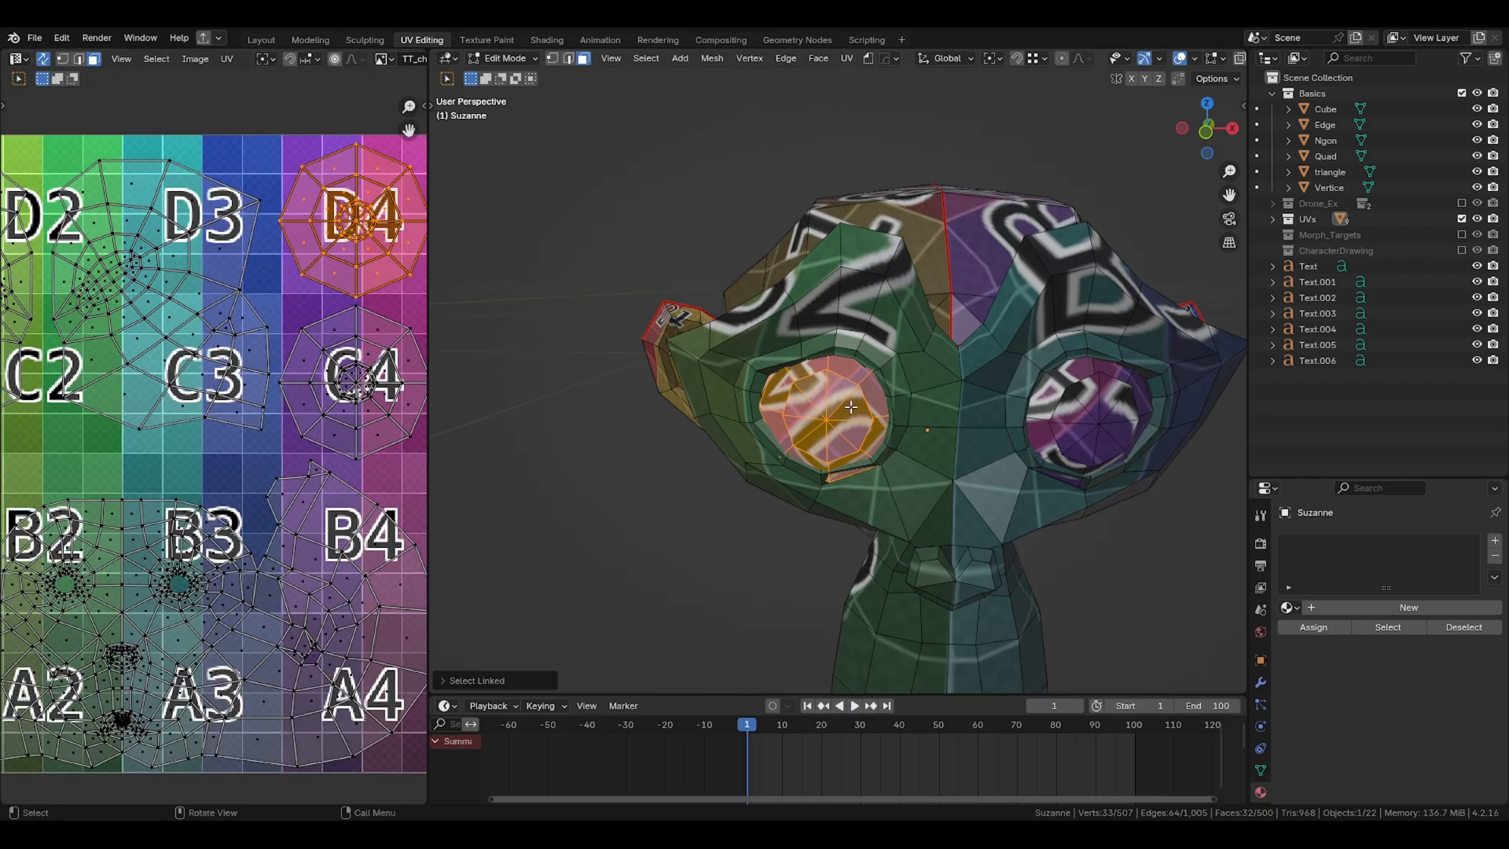
{"action": "middle_click_drag", "start_coordinate": [387, 232], "coordinate": [305, 279]}
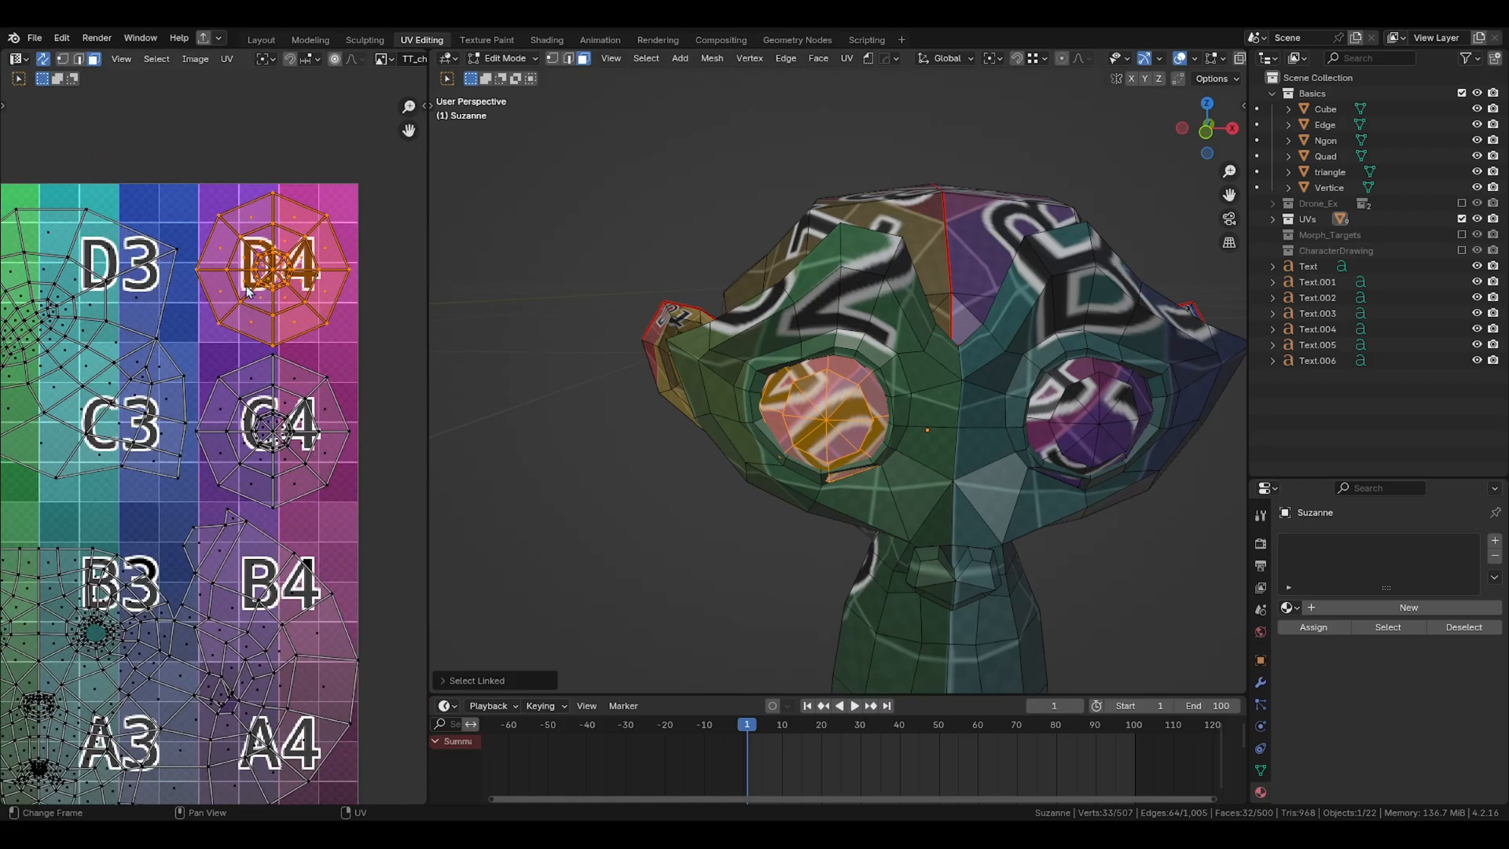
Step: Rotate the eye's UV island about 220 degrees and enlarge it so D4 sits upright on the eye, finishing in Object Mode
{"action": "key", "text": "Tab"}
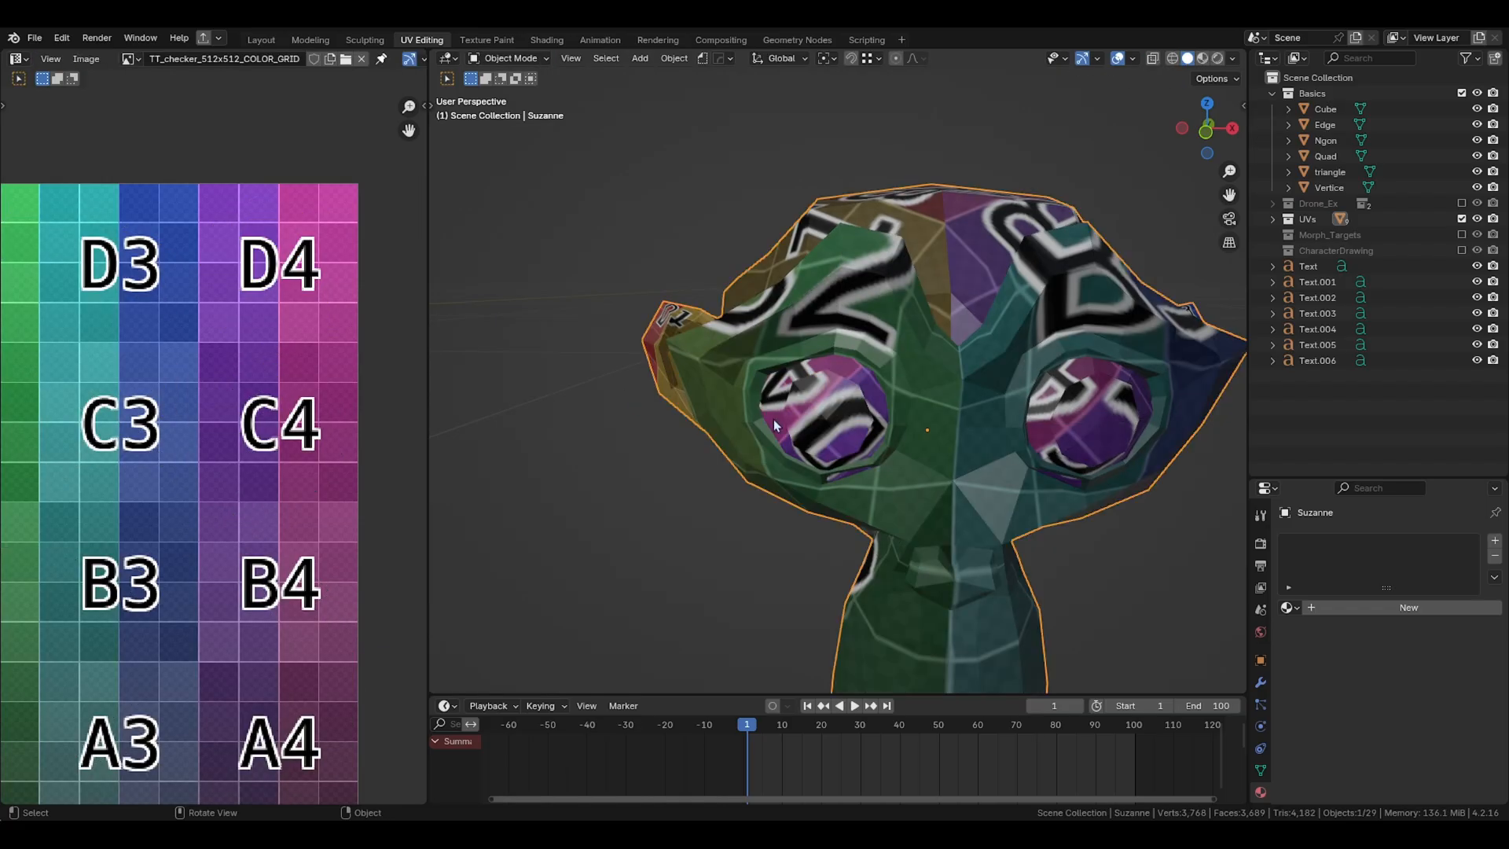
{"action": "key", "text": "Tab"}
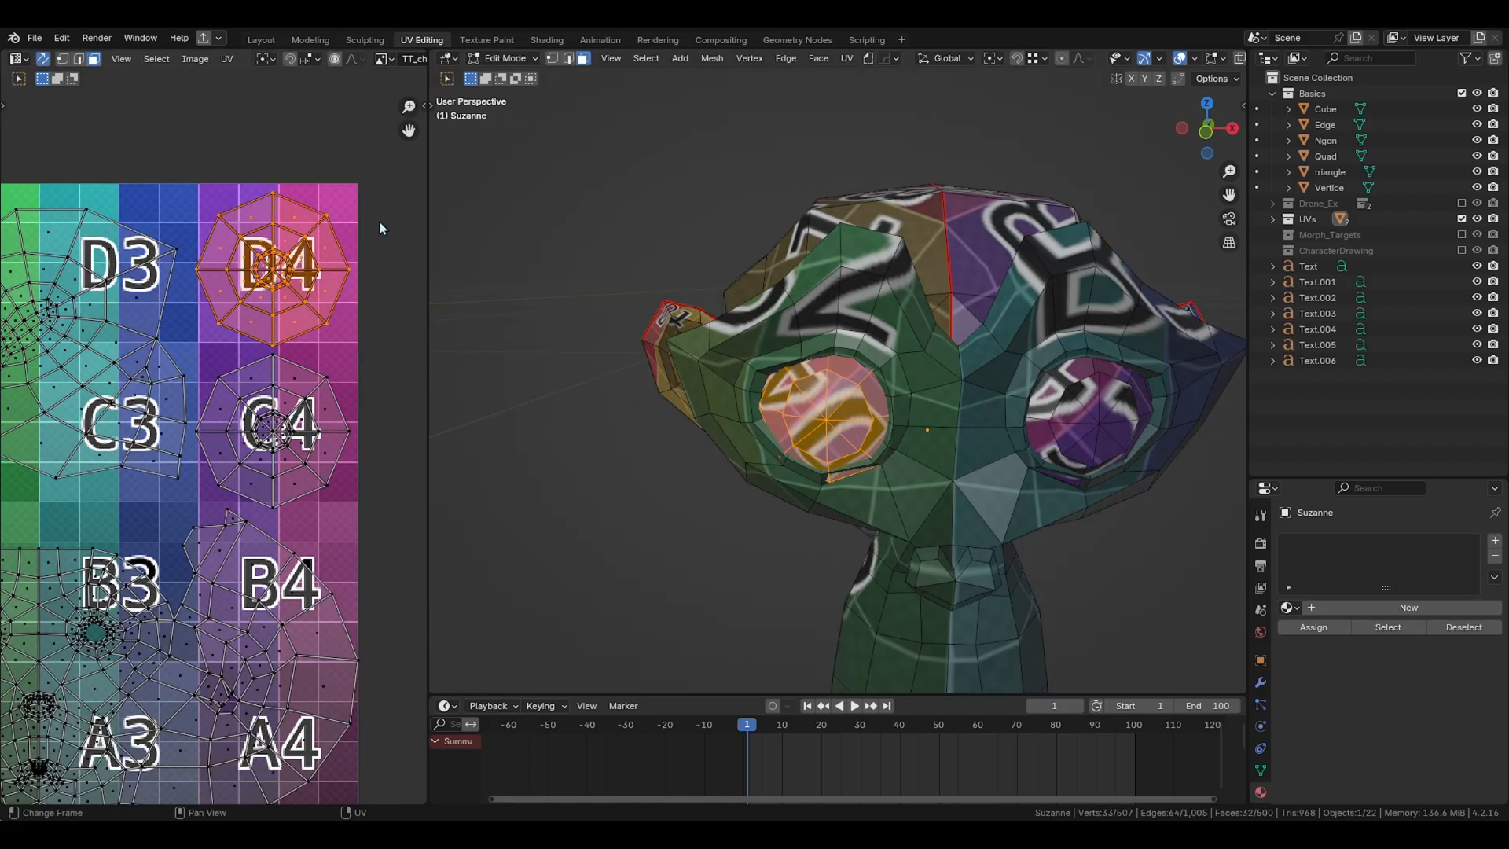
{"action": "key", "text": "r"}
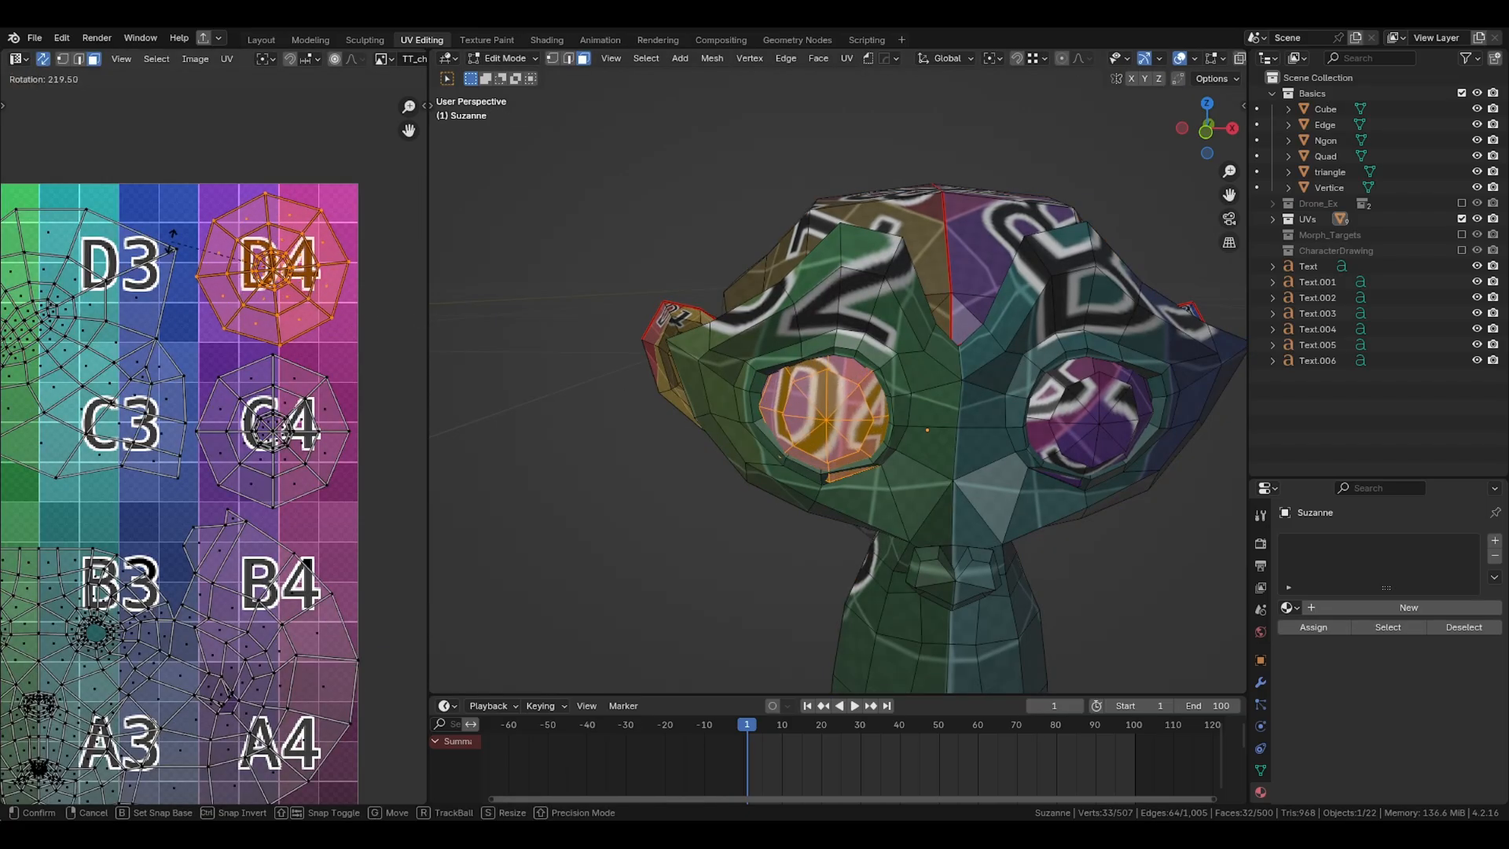
{"action": "left_click", "coordinate": [174, 246]}
{"action": "key", "text": "s"}
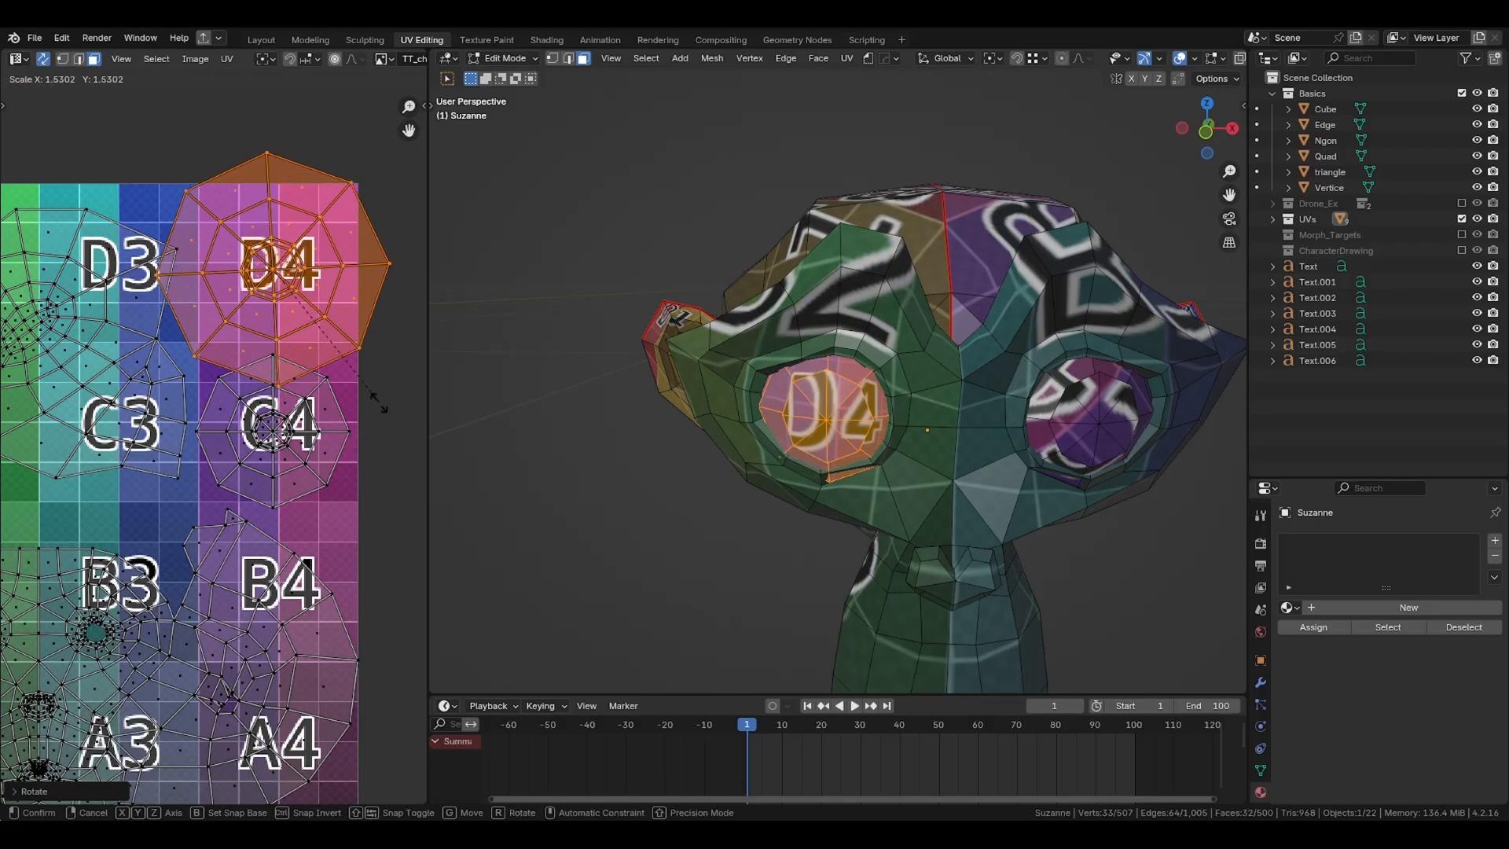
{"action": "left_click", "coordinate": [394, 427]}
{"action": "key", "text": "Tab"}
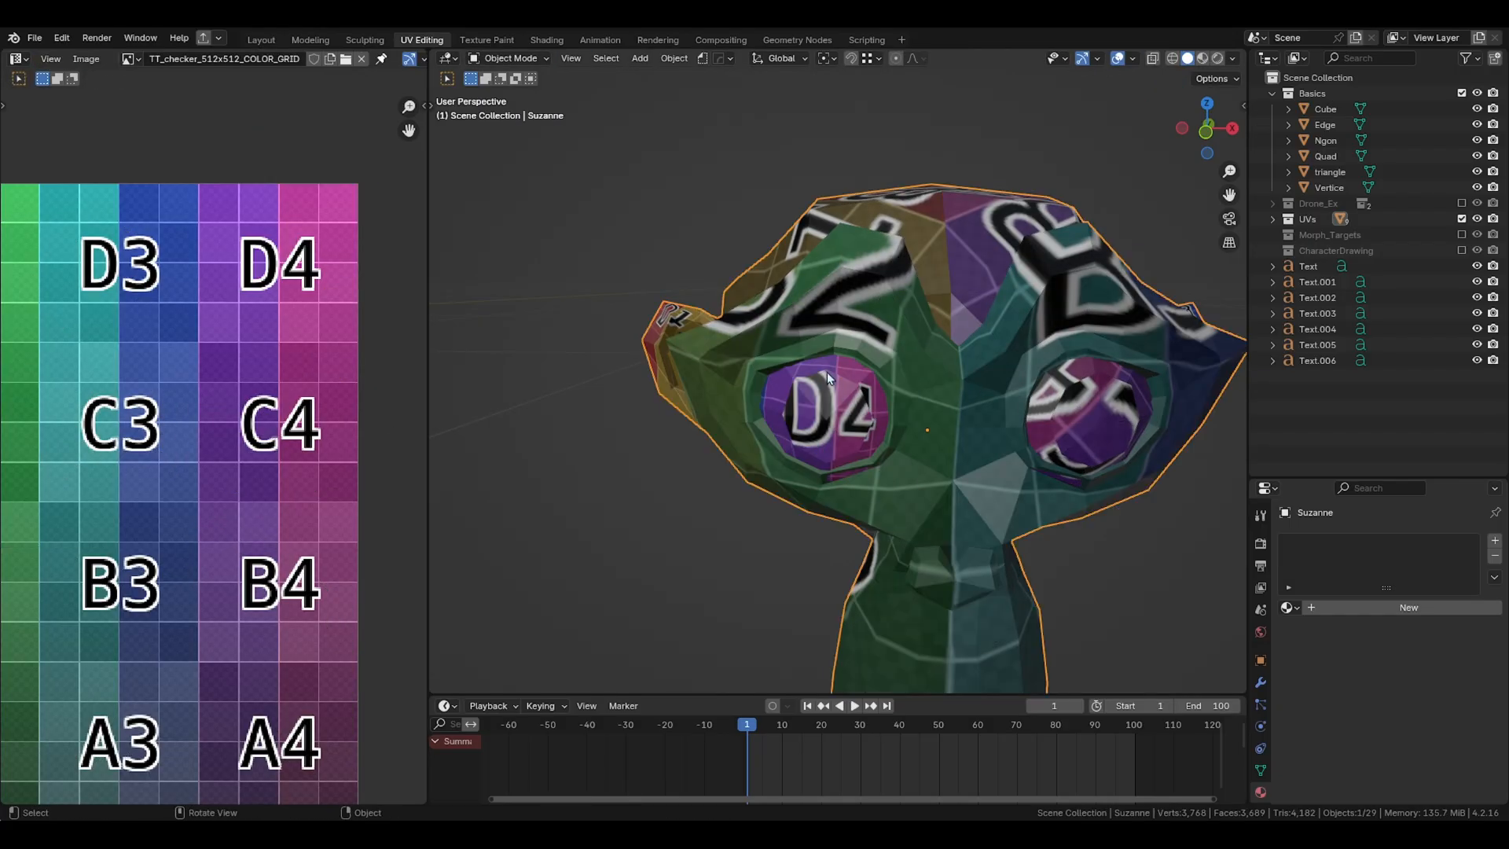
Step: With the cubes in view and nothing selected, play the cube-unfolding animation and stop it at frame 92
{"action": "scroll", "coordinate": [818, 404], "scroll_direction": "down", "scroll_amount": 6}
{"action": "mouse_move", "coordinate": [817, 432]}
{"action": "middle_mouse_down"}
{"action": "mouse_move", "coordinate": [851, 388]}
{"action": "mouse_move", "coordinate": [747, 434]}
{"action": "mouse_move", "coordinate": [838, 429]}
{"action": "middle_mouse_up"}
{"action": "middle_click_drag", "start_coordinate": [802, 445], "coordinate": [833, 433], "text": "shift"}
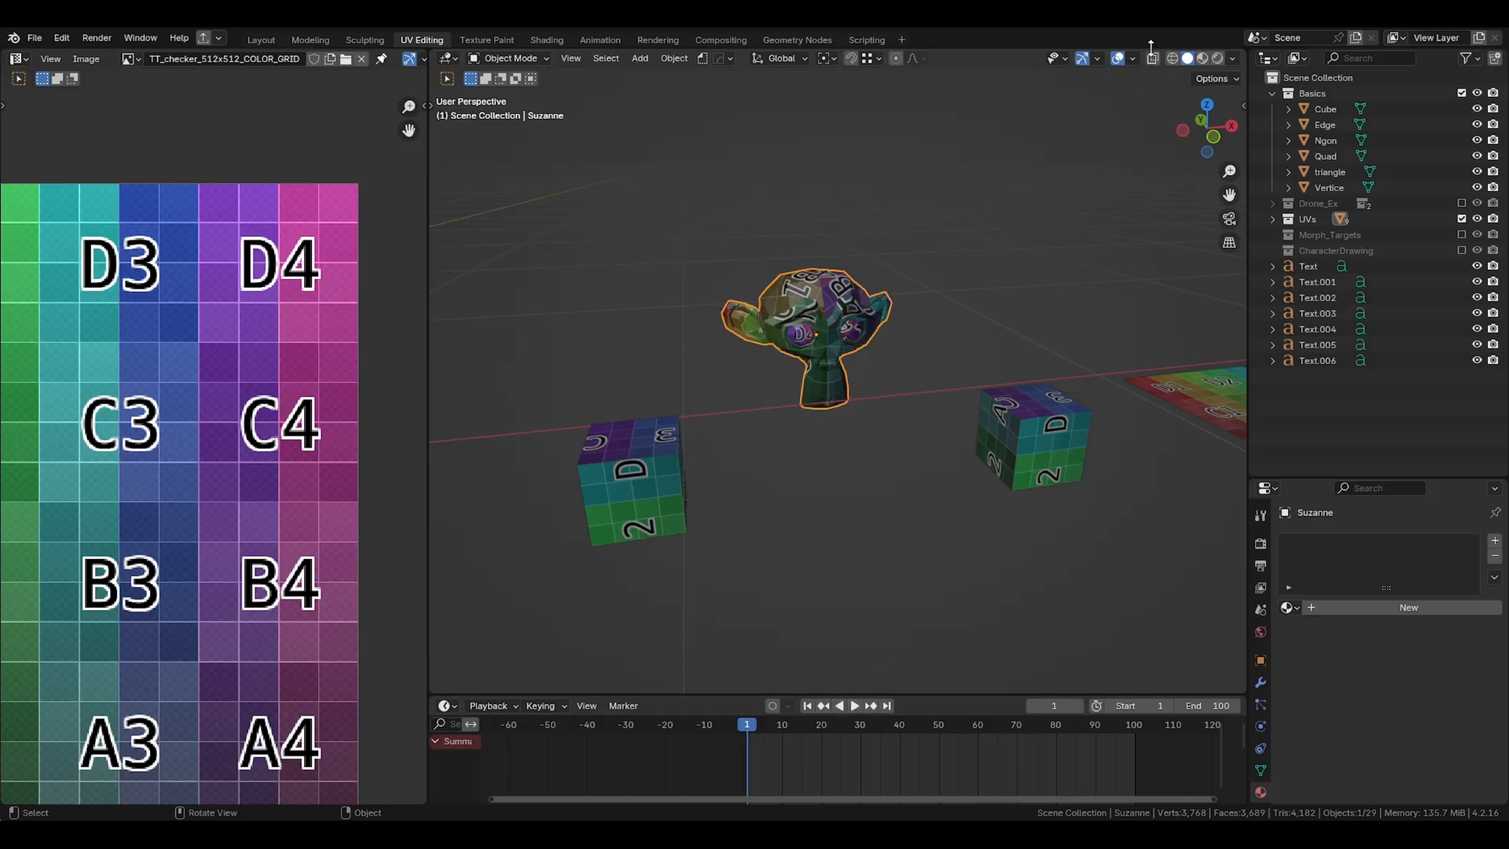
{"action": "left_click", "coordinate": [1132, 60]}
{"action": "left_click", "coordinate": [892, 535]}
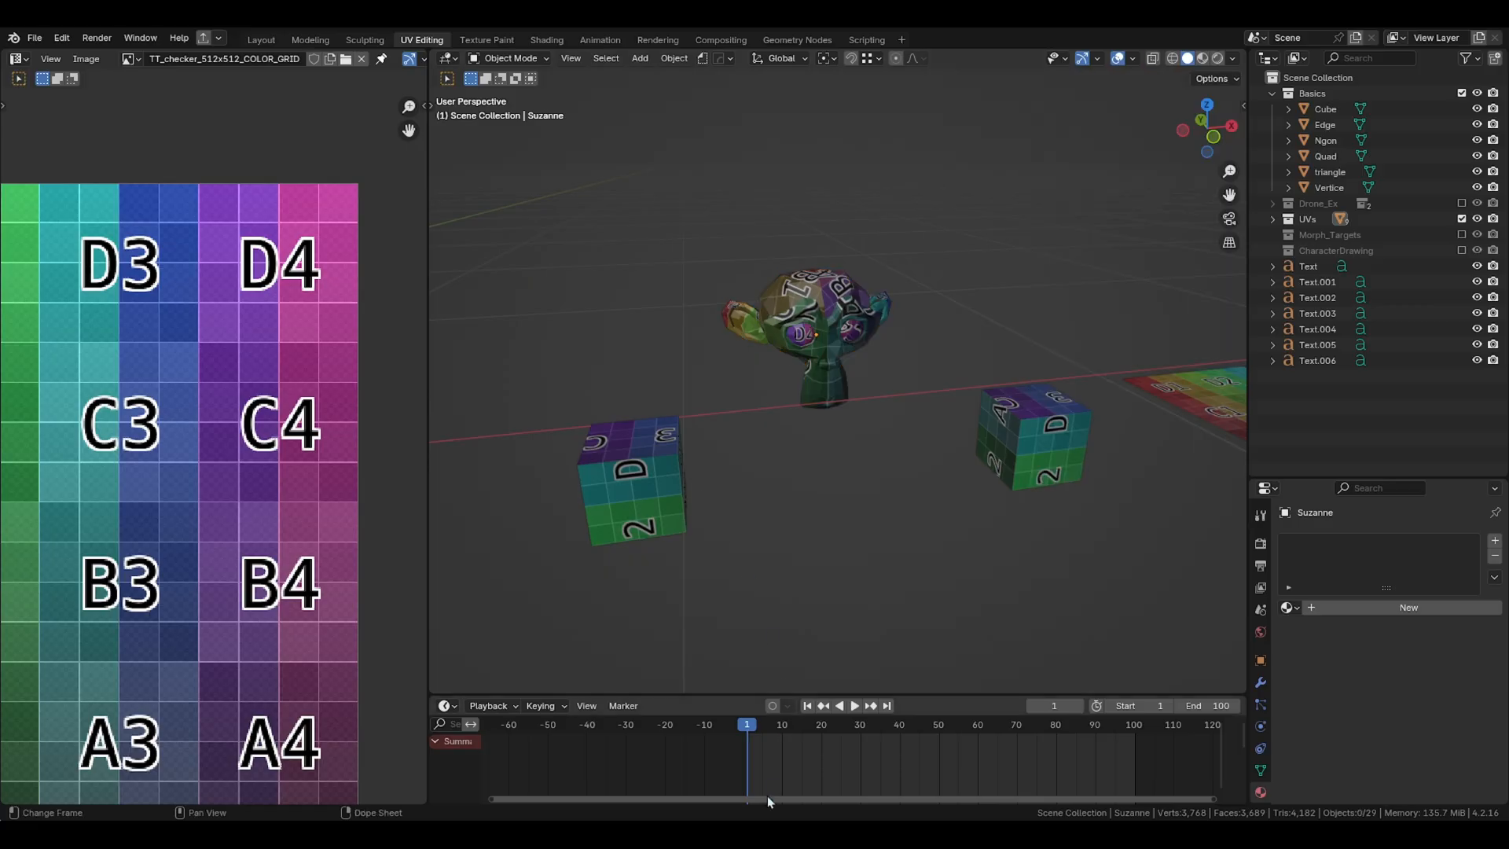
{"action": "left_click", "coordinate": [855, 705]}
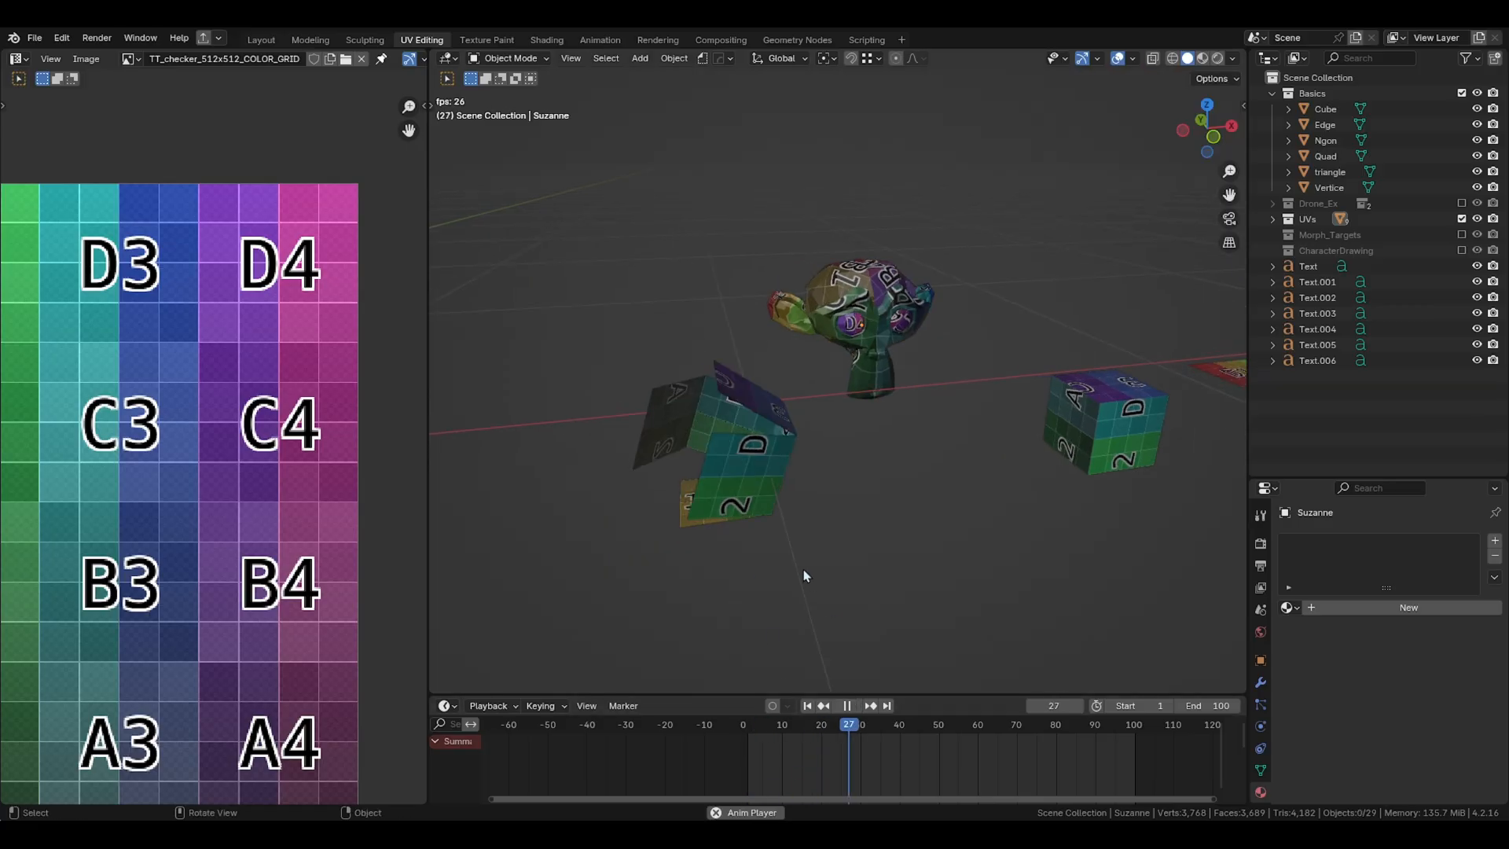
{"action": "left_click", "coordinate": [847, 706]}
Step: Examine the unfolded cube net and Suzanne's texture from several angles against the full checker image
{"action": "middle_click_drag", "start_coordinate": [853, 552], "coordinate": [927, 500]}
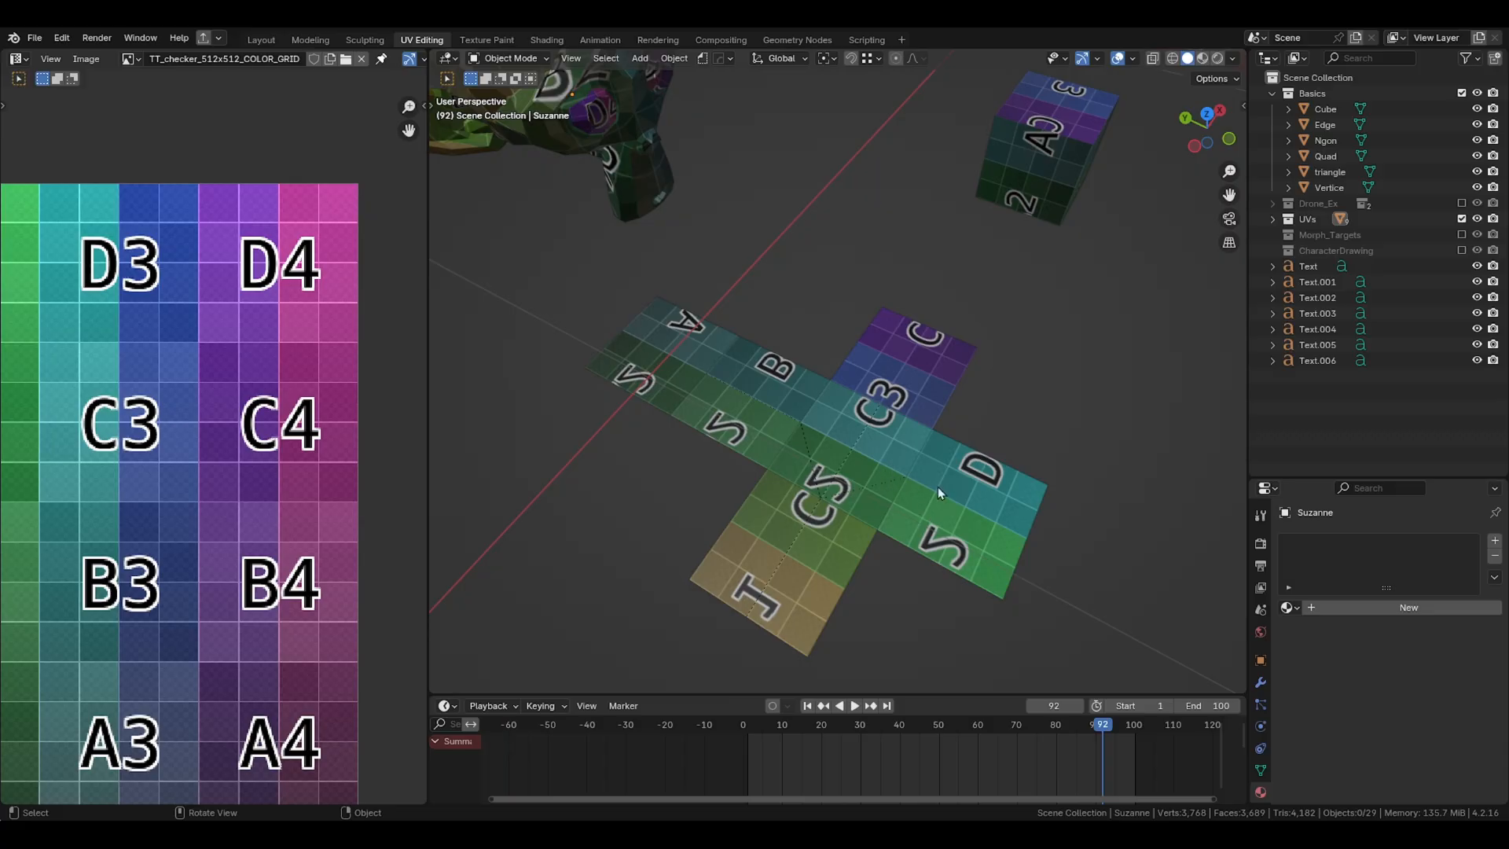
{"action": "middle_click_drag", "start_coordinate": [877, 436], "coordinate": [909, 155]}
{"action": "left_click", "coordinate": [914, 149]}
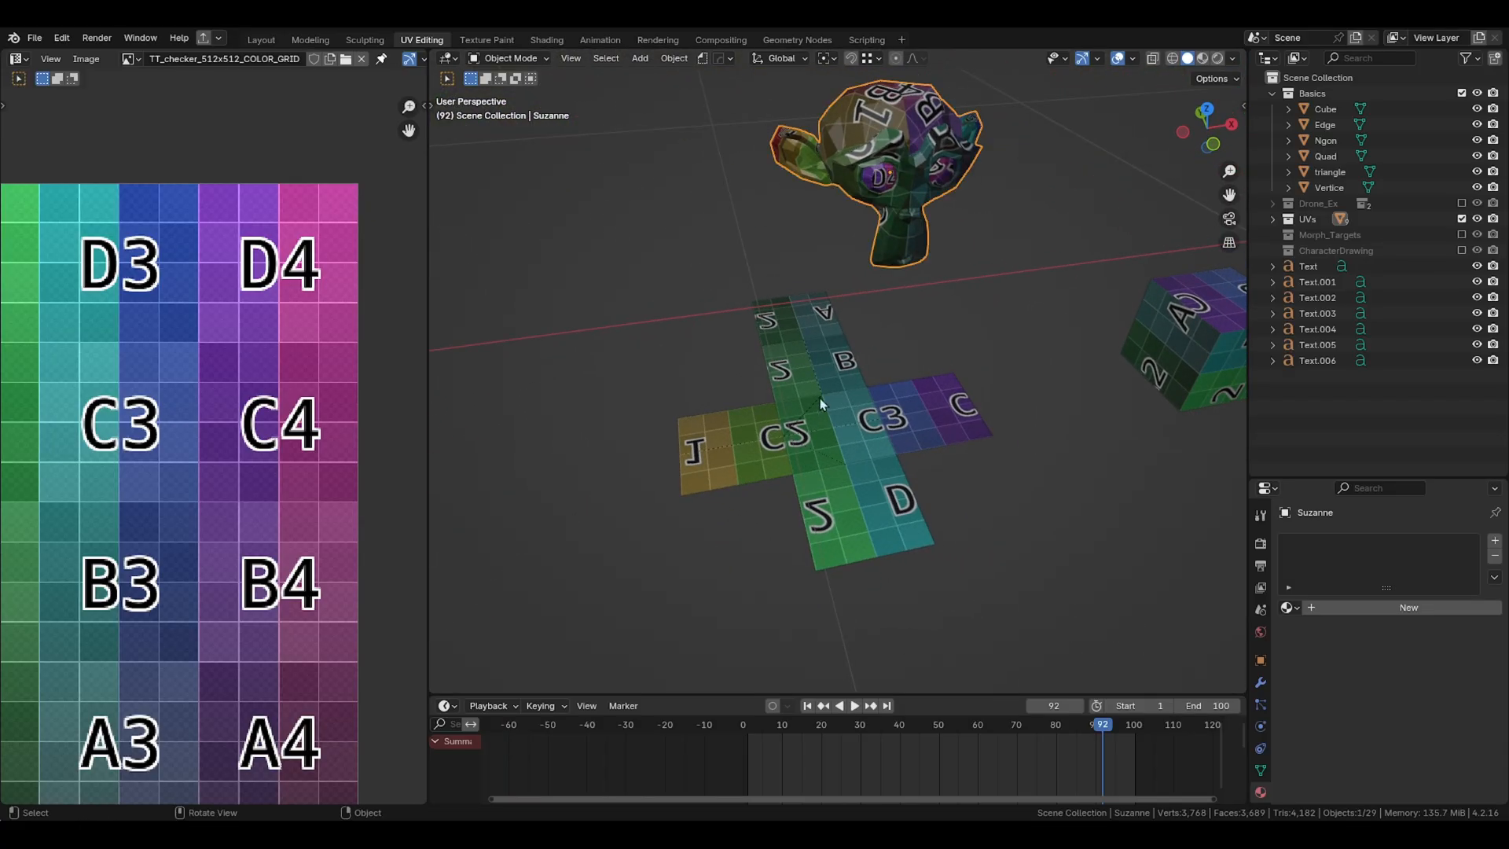
{"action": "scroll", "coordinate": [324, 488], "scroll_direction": "down", "scroll_amount": 3}
{"action": "middle_click_drag", "start_coordinate": [299, 497], "coordinate": [342, 483]}
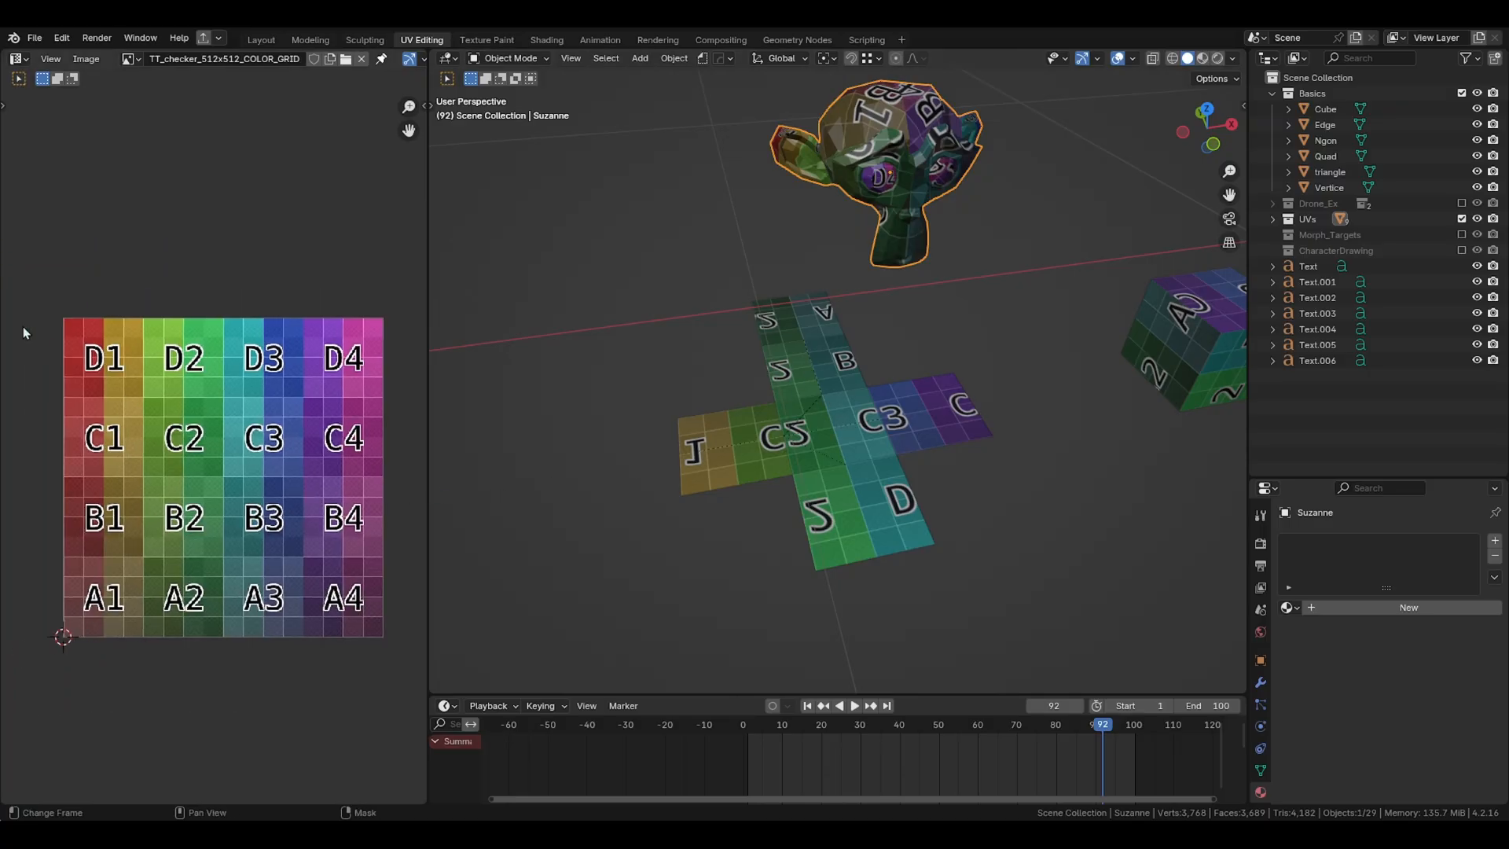
{"action": "scroll", "coordinate": [924, 299], "scroll_direction": "up", "scroll_amount": 5}
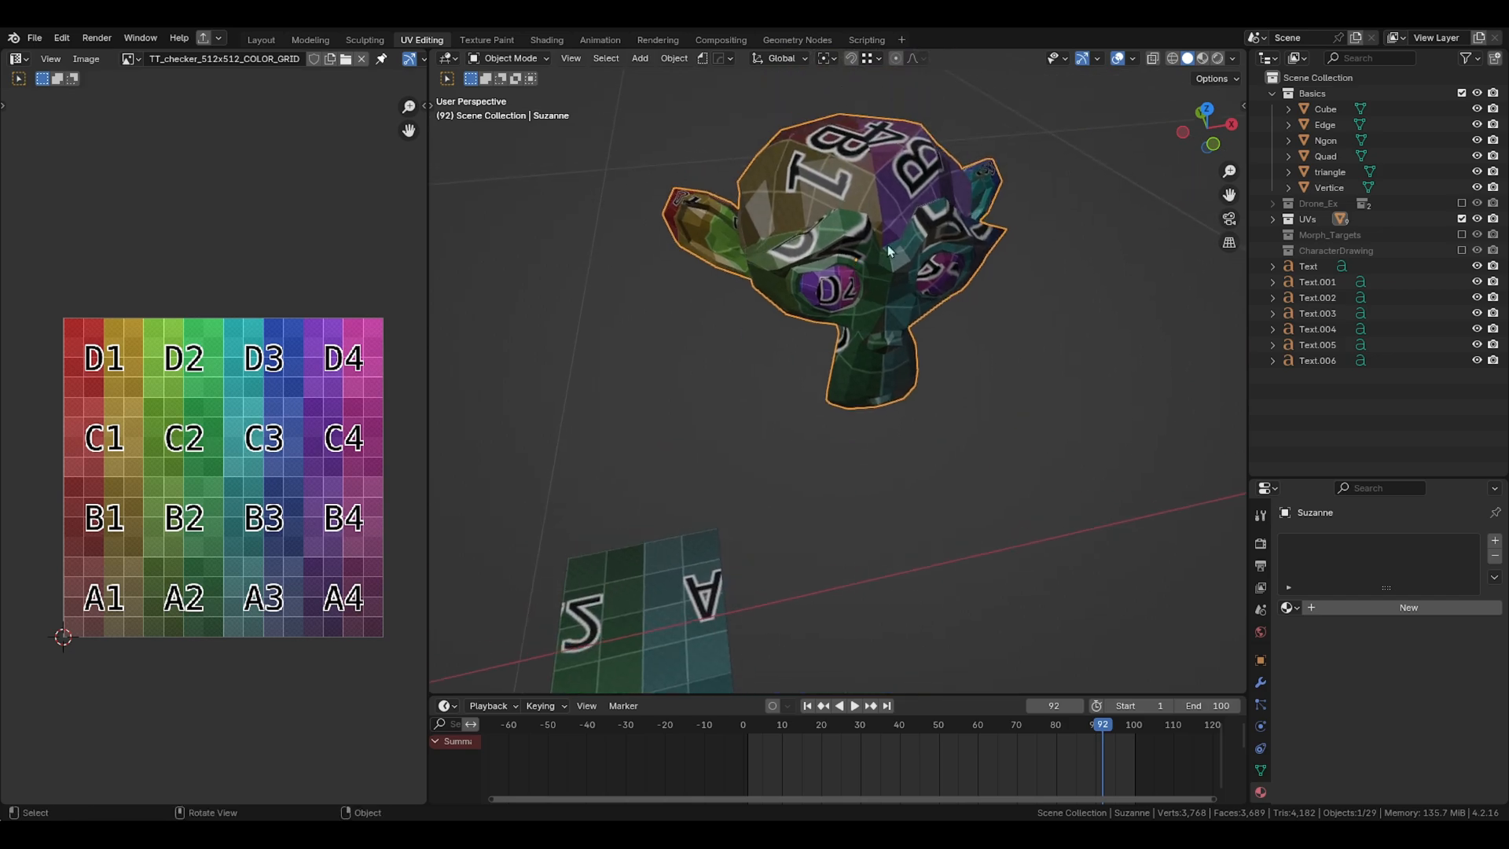
{"action": "middle_click_drag", "start_coordinate": [887, 267], "coordinate": [863, 276]}
{"action": "scroll", "coordinate": [862, 277], "scroll_direction": "down", "scroll_amount": 6}
Step: Enable the Drone_Ex collection and exclude its Blockout collection, leaving only the Finished drone
{"action": "middle_click_drag", "start_coordinate": [573, 306], "coordinate": [1092, 389], "text": "shift"}
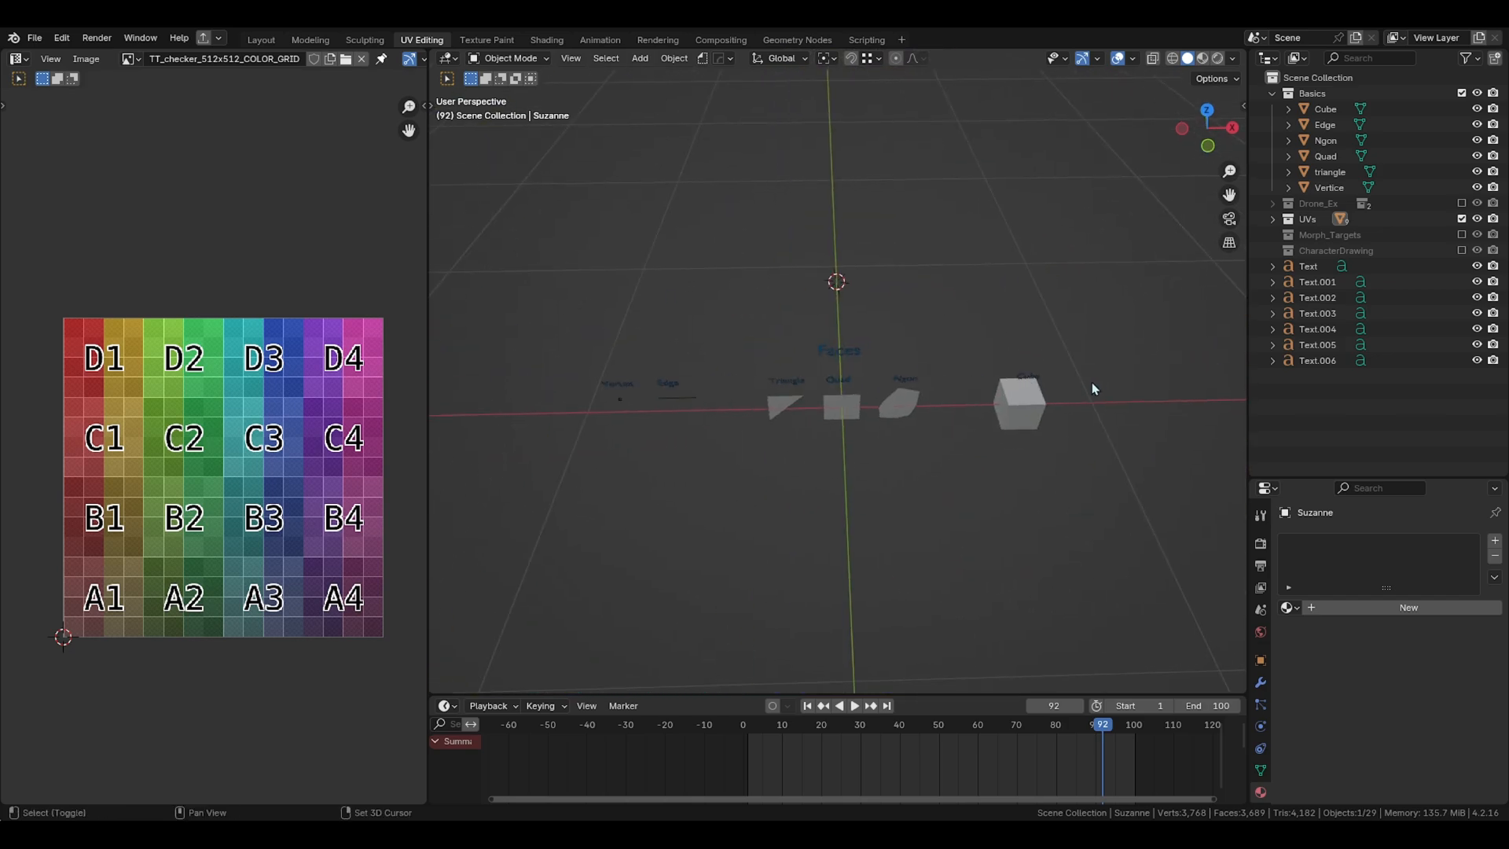
{"action": "scroll", "coordinate": [907, 327], "scroll_direction": "up", "scroll_amount": 2}
{"action": "left_click", "coordinate": [1463, 203]}
{"action": "scroll", "coordinate": [822, 308], "scroll_direction": "up", "scroll_amount": 2}
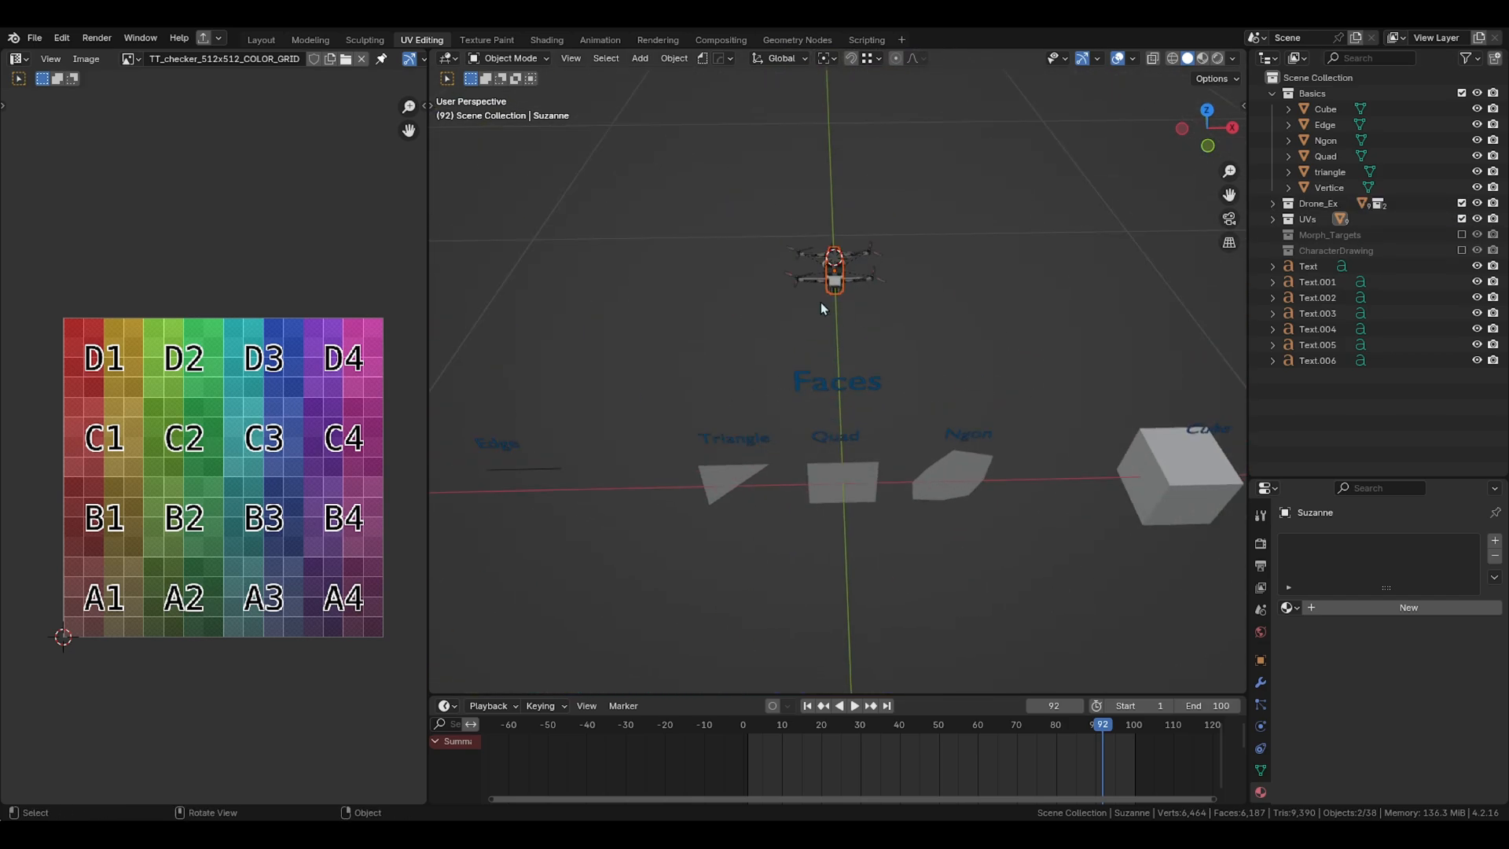
{"action": "scroll", "coordinate": [824, 291], "scroll_direction": "up", "scroll_amount": 6}
{"action": "left_click", "coordinate": [1273, 203]}
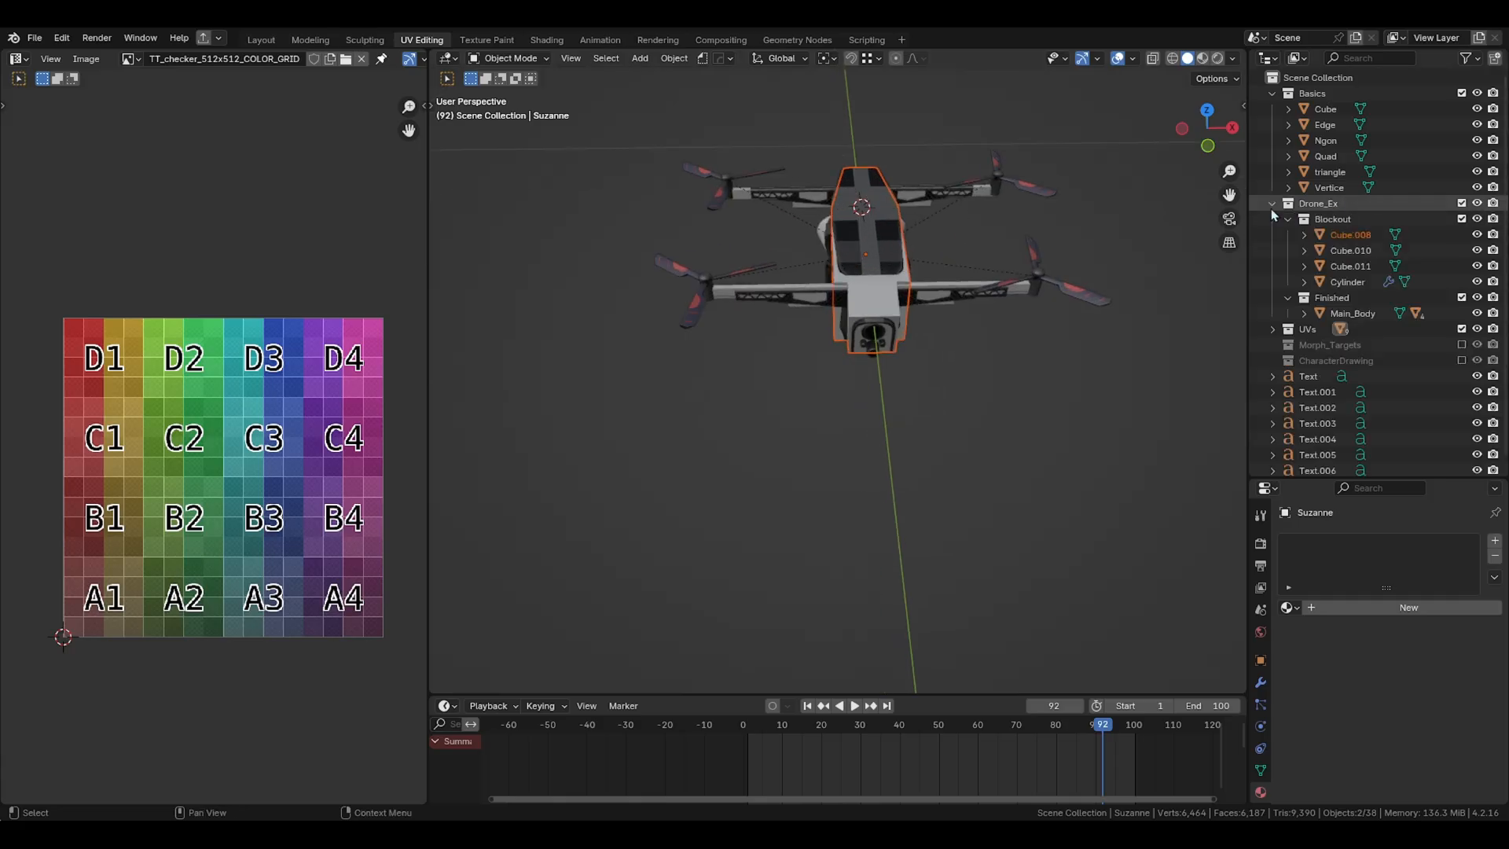
{"action": "left_click", "coordinate": [1463, 218]}
Step: Select the drone's Main_Body and enter Edit Mode with edge selection
{"action": "middle_click_drag", "start_coordinate": [1079, 260], "coordinate": [889, 323]}
{"action": "left_click", "coordinate": [887, 296]}
{"action": "key", "text": "ctrl+Tab"}
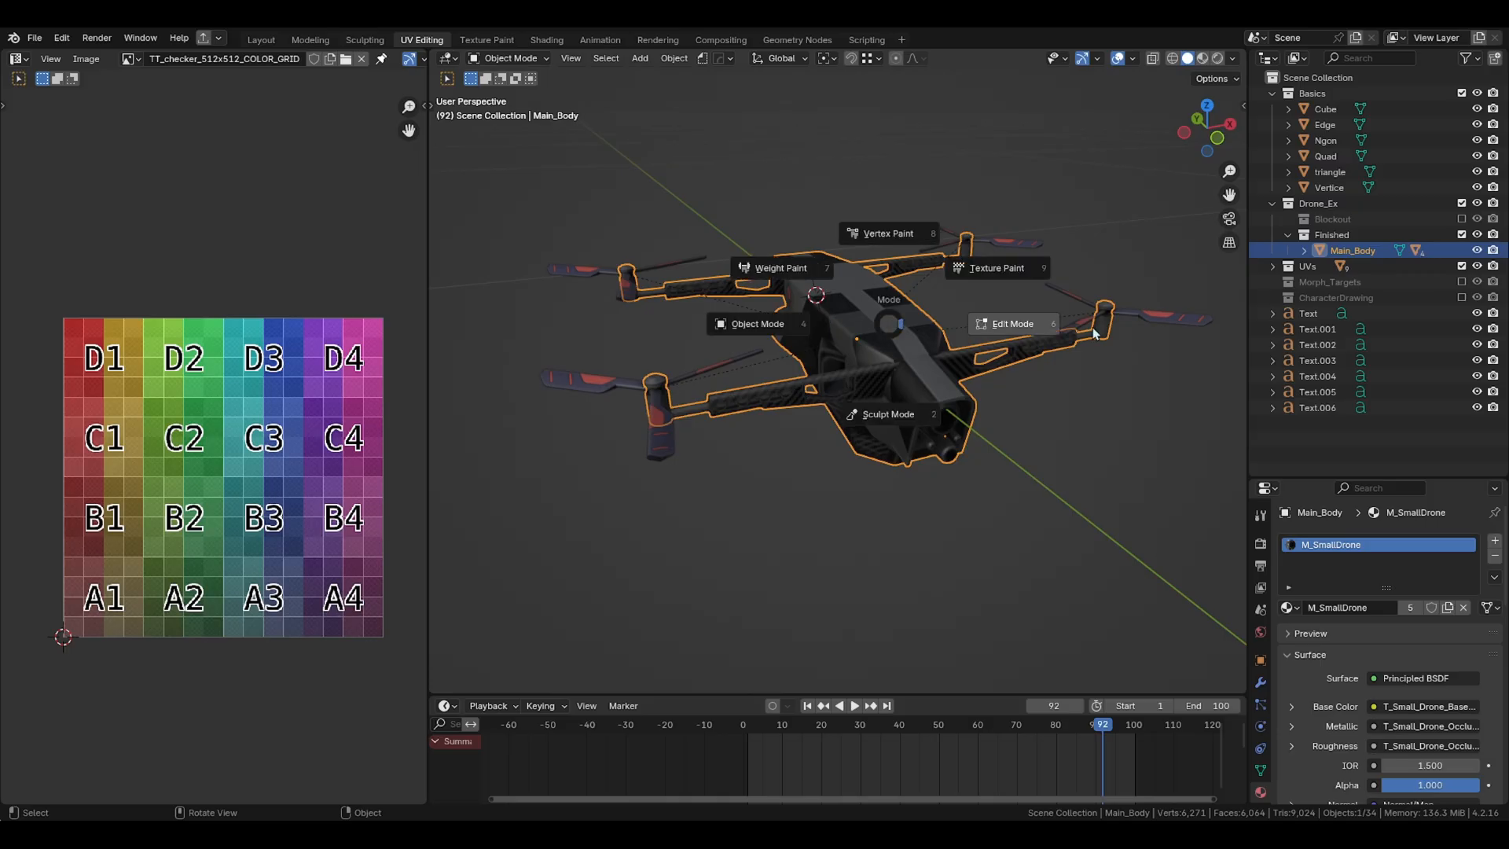
{"action": "left_click", "coordinate": [1094, 333]}
{"action": "scroll", "coordinate": [896, 356], "scroll_direction": "up", "scroll_amount": 4}
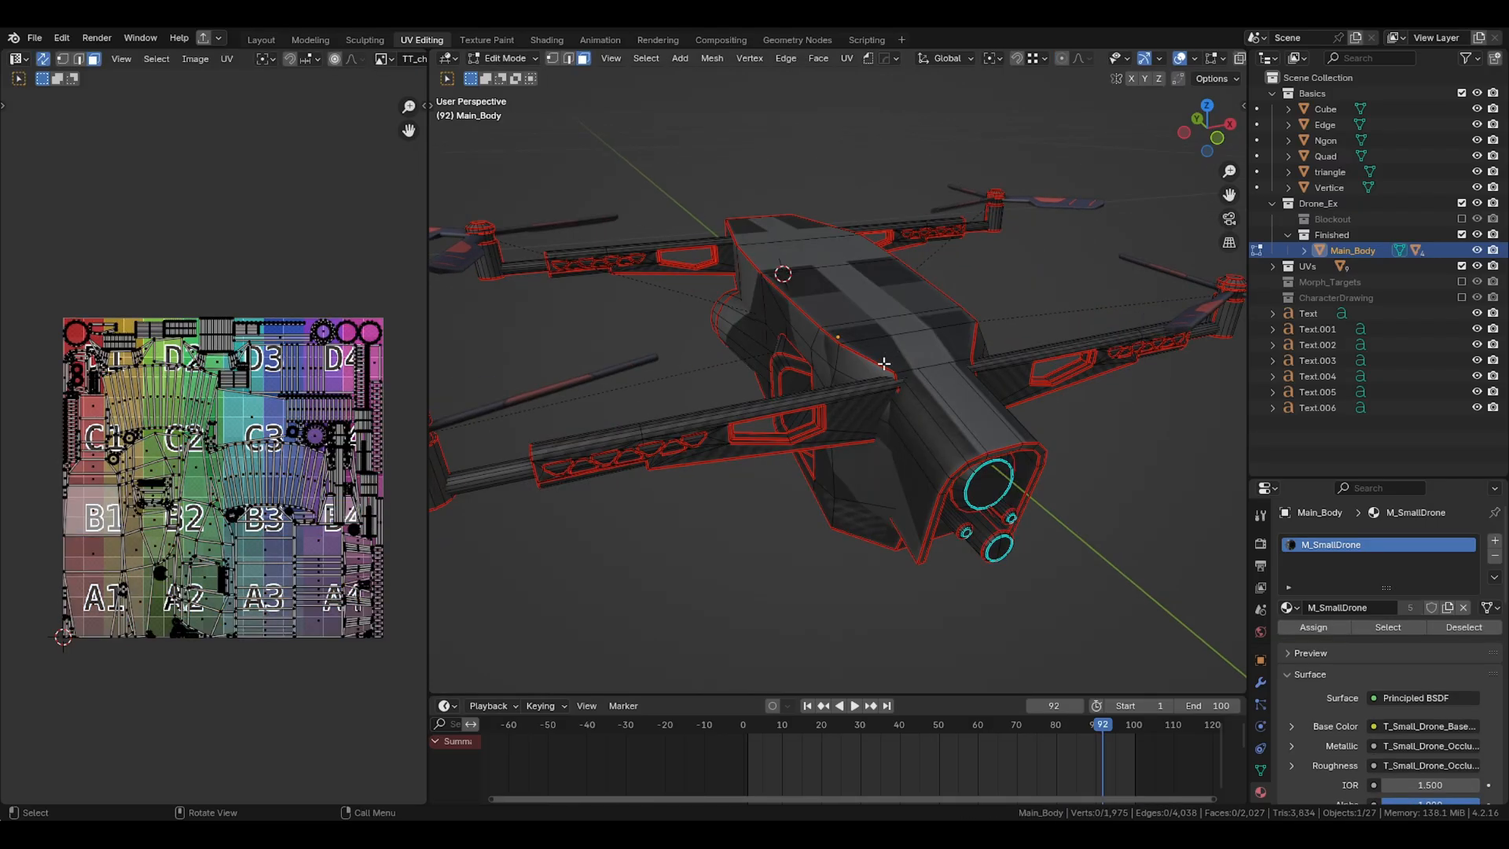
{"action": "key", "text": "2"}
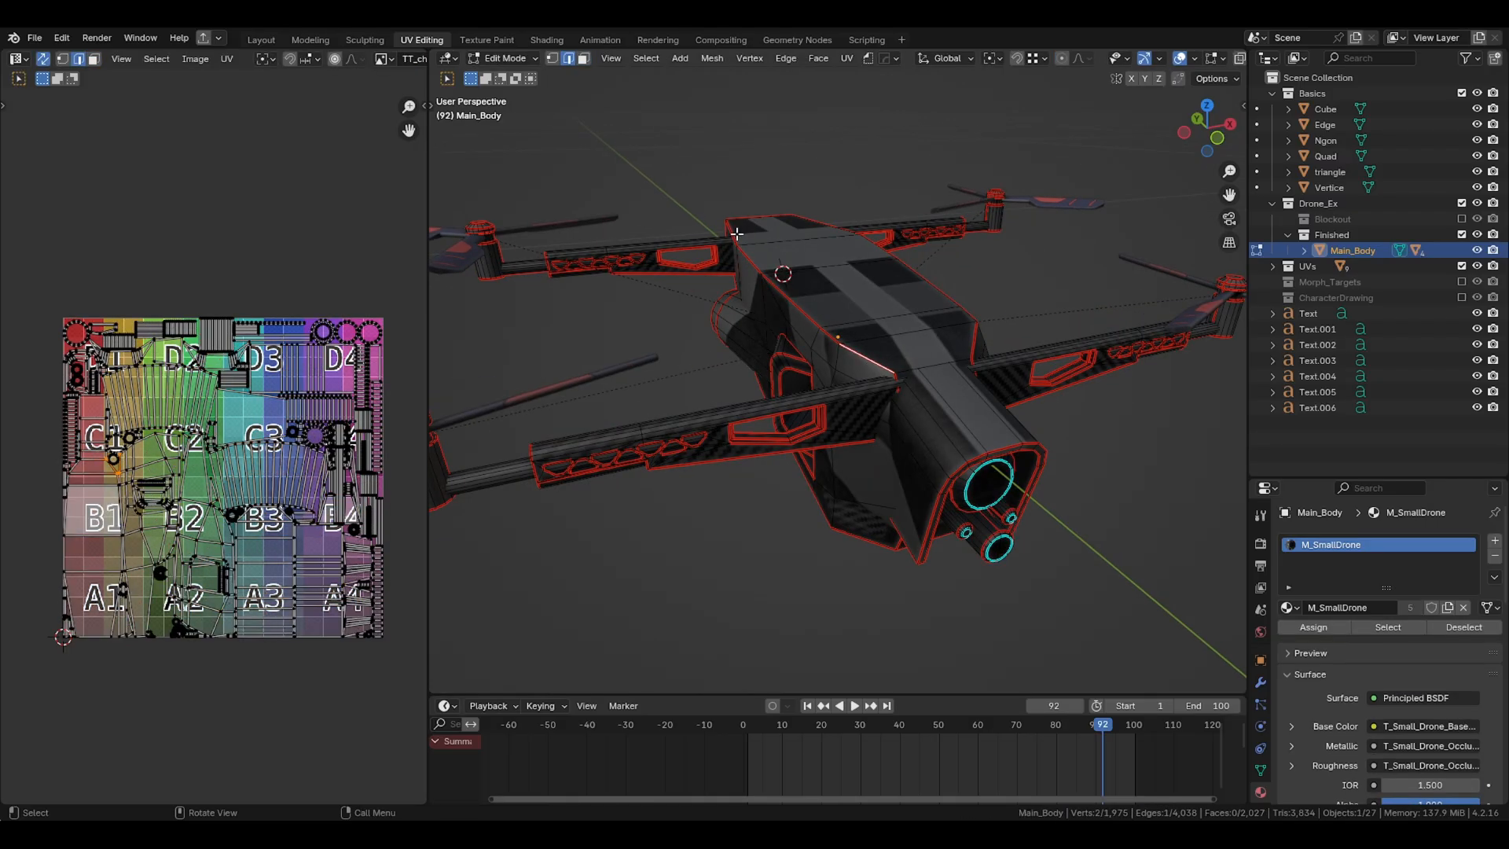
Step: Compare the drone's body in Object Mode with its seams in Edit Mode
{"action": "middle_click_drag", "start_coordinate": [802, 276], "coordinate": [845, 308]}
{"action": "key", "text": "ctrl+Tab"}
{"action": "left_click", "coordinate": [696, 305]}
{"action": "key", "text": "ctrl+Tab"}
{"action": "left_click", "coordinate": [910, 294]}
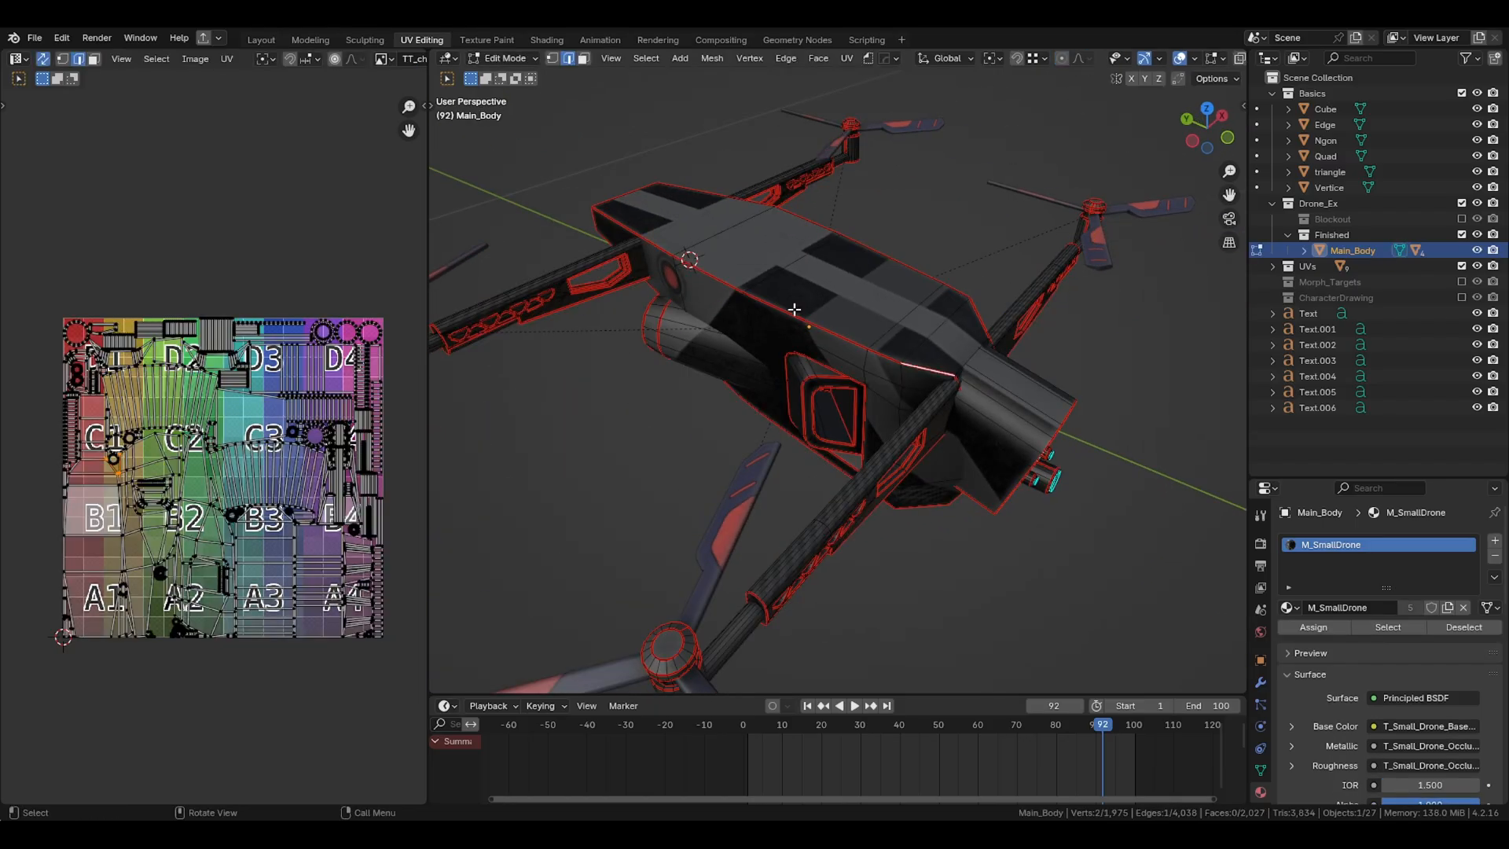
Step: Select the linked central body shell of the drone and hide the rest of the mesh
{"action": "key", "text": "a"}
{"action": "key", "text": "a"}
{"action": "key", "text": "l"}
{"action": "key", "text": "shift+h"}
{"action": "middle_click_drag", "start_coordinate": [882, 342], "coordinate": [983, 521]}
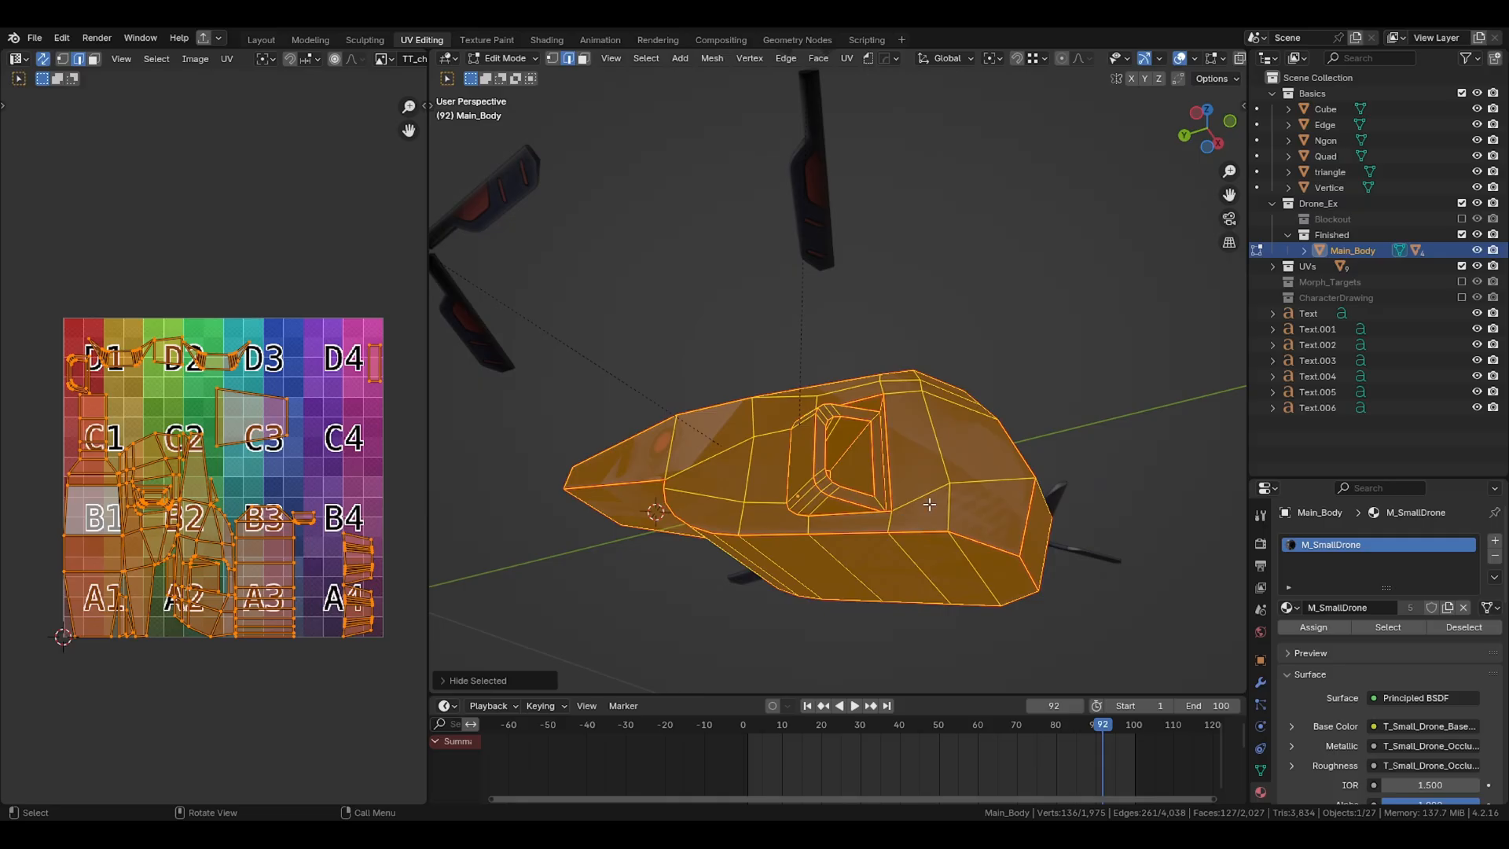
{"action": "middle_click_drag", "start_coordinate": [927, 534], "coordinate": [908, 556]}
Step: Clear the selection in face mode and set the viewport shading color to Material
{"action": "key", "text": "alt+a"}
{"action": "key", "text": "3"}
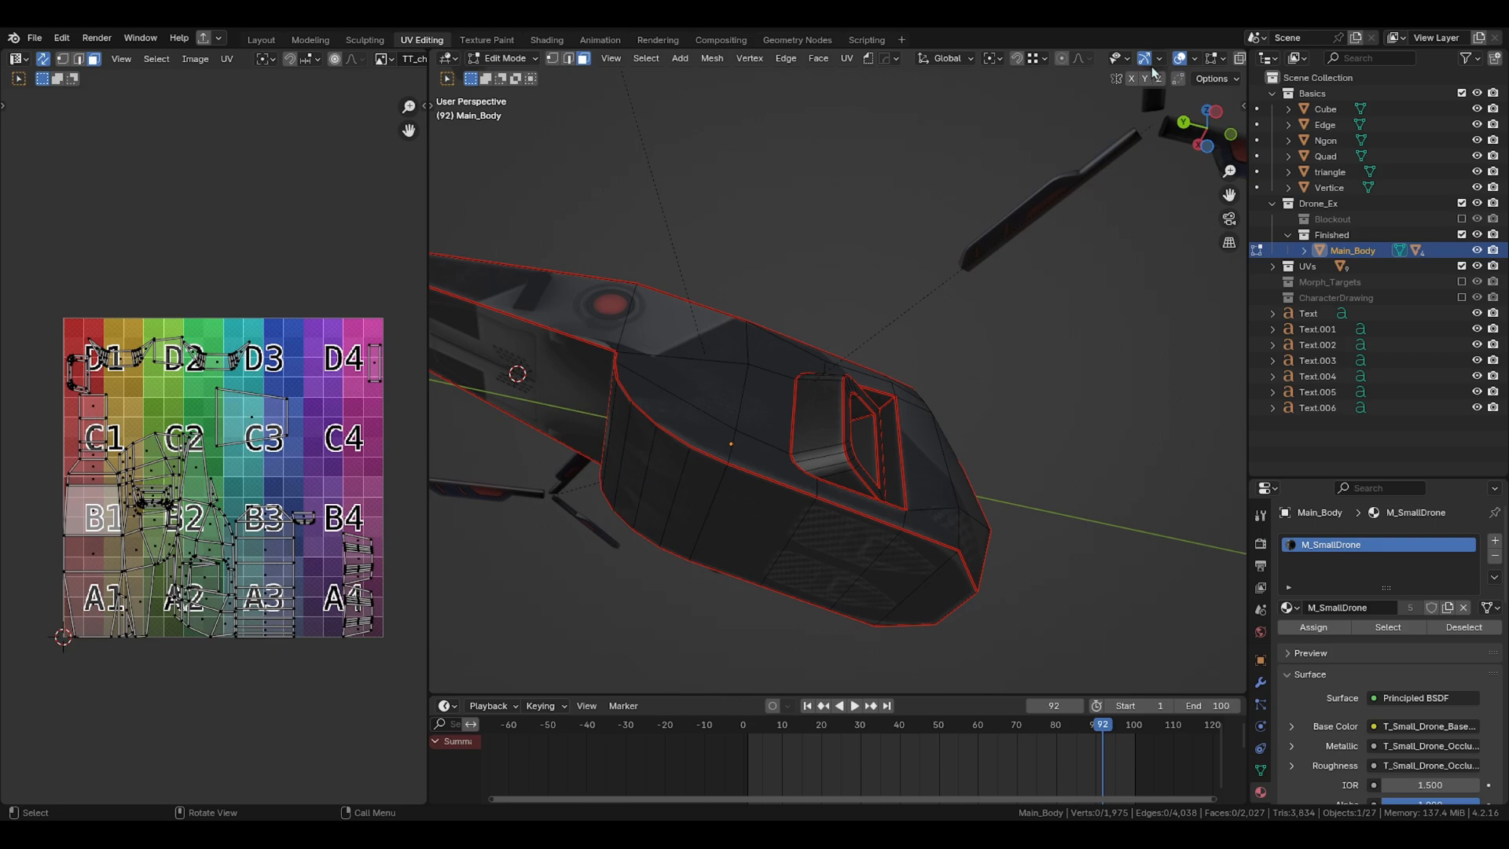
{"action": "scroll", "coordinate": [1206, 55], "scroll_direction": "down", "scroll_amount": 3}
{"action": "left_click", "coordinate": [1234, 58]}
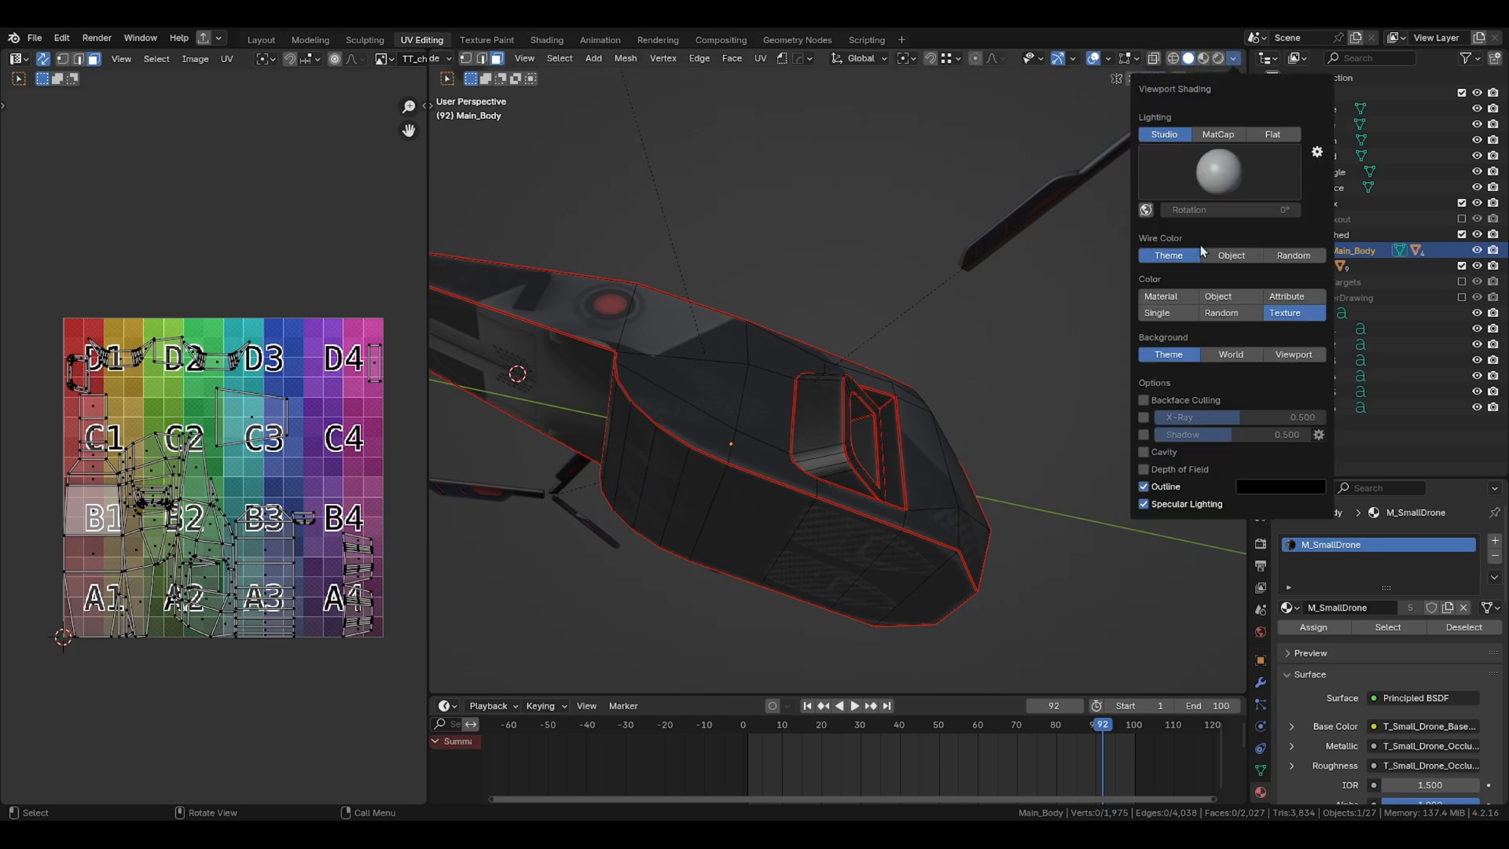
{"action": "left_click", "coordinate": [1147, 299]}
Step: Select the edge path around the body's underside and mark it as a seam
{"action": "mouse_move", "coordinate": [912, 581]}
{"action": "middle_mouse_down", "text": "shift"}
{"action": "mouse_move", "coordinate": [997, 525]}
{"action": "mouse_move", "coordinate": [945, 519]}
{"action": "mouse_move", "coordinate": [643, 321]}
{"action": "mouse_move", "coordinate": [697, 301]}
{"action": "mouse_move", "coordinate": [953, 325]}
{"action": "mouse_move", "coordinate": [1057, 310]}
{"action": "middle_mouse_up", "text": "shift"}
{"action": "key", "text": "a"}
{"action": "key", "text": "alt+a"}
{"action": "key", "text": "2"}
{"action": "left_click", "coordinate": [999, 526]}
{"action": "left_click", "coordinate": [666, 284], "text": "ctrl"}
{"action": "key", "text": "ctrl+z"}
{"action": "left_click", "coordinate": [670, 282], "text": "ctrl"}
{"action": "left_click", "coordinate": [949, 314], "text": "ctrl"}
{"action": "left_click", "coordinate": [550, 374], "text": "ctrl"}
{"action": "middle_click_drag", "start_coordinate": [550, 373], "coordinate": [833, 386]}
{"action": "left_click", "coordinate": [538, 384], "text": "ctrl"}
{"action": "right_click", "coordinate": [818, 423]}
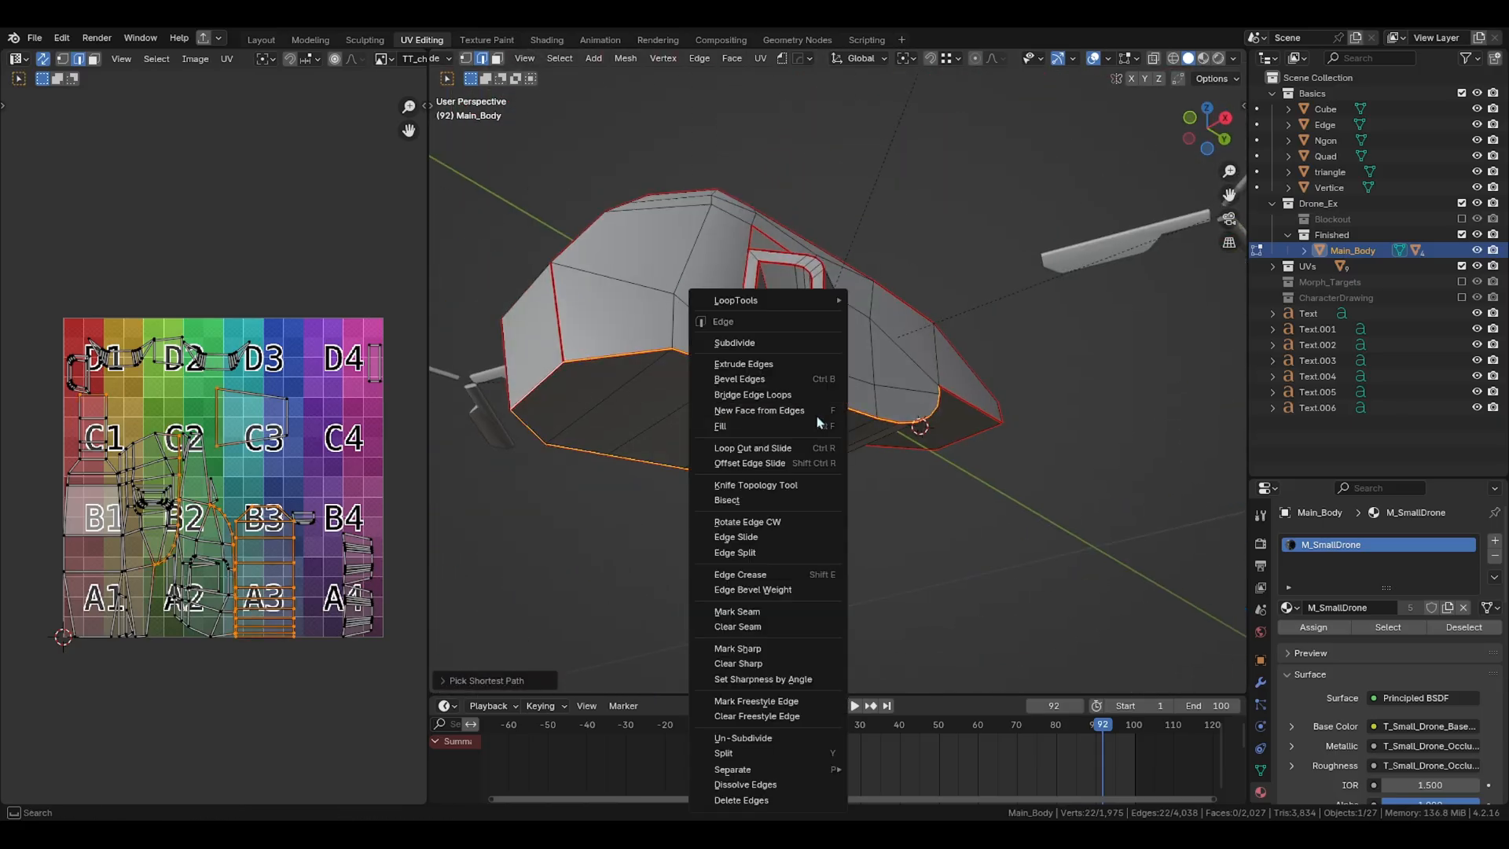
{"action": "left_click", "coordinate": [746, 619]}
Step: Unwrap the linked underside faces of the drone's body and hide the rest of the mesh
{"action": "key", "text": "alt+a"}
{"action": "key", "text": "l"}
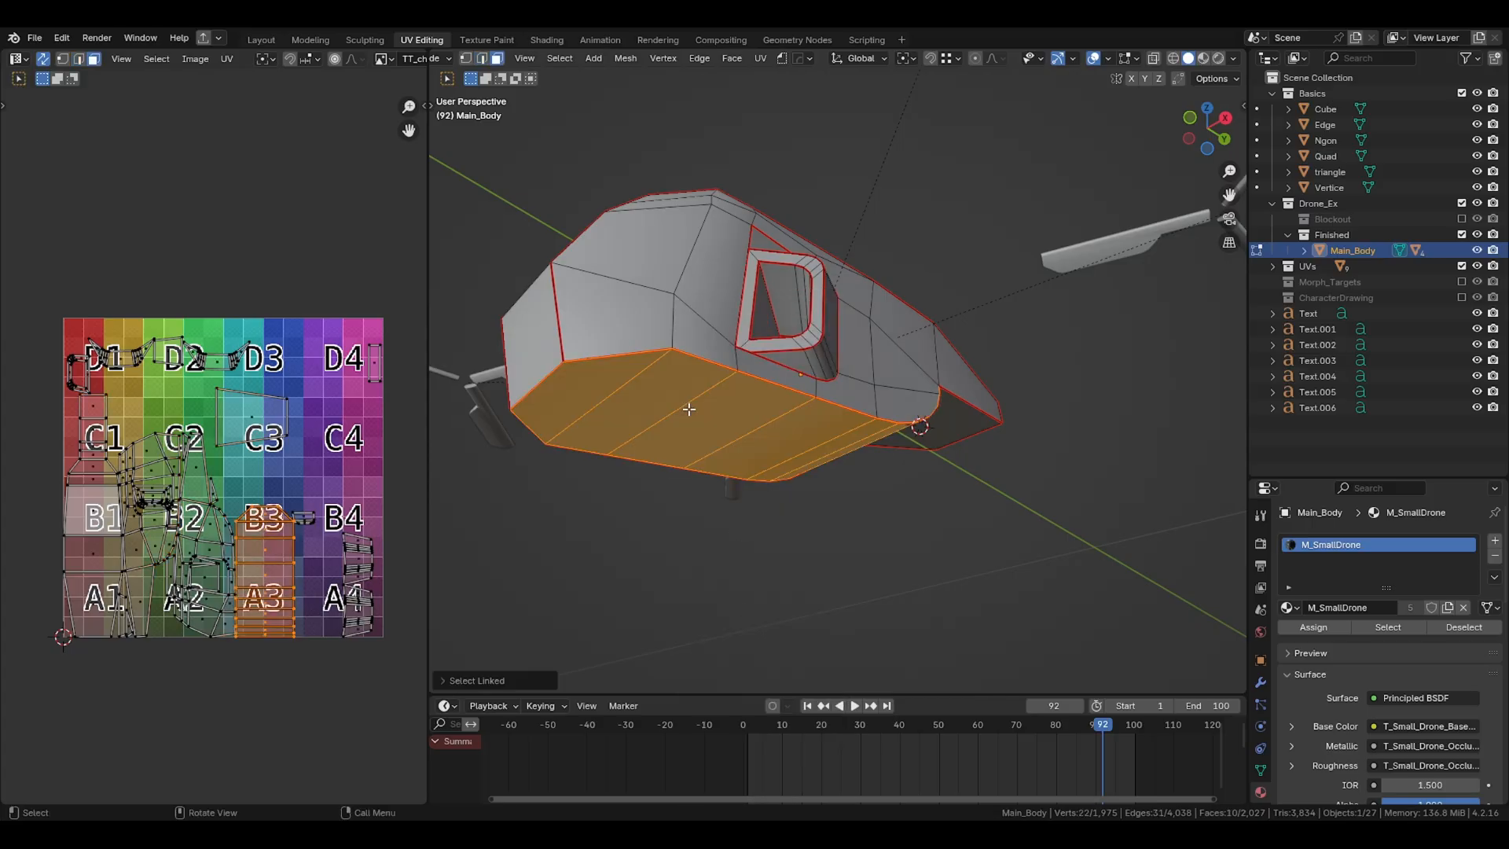
{"action": "key", "text": "u"}
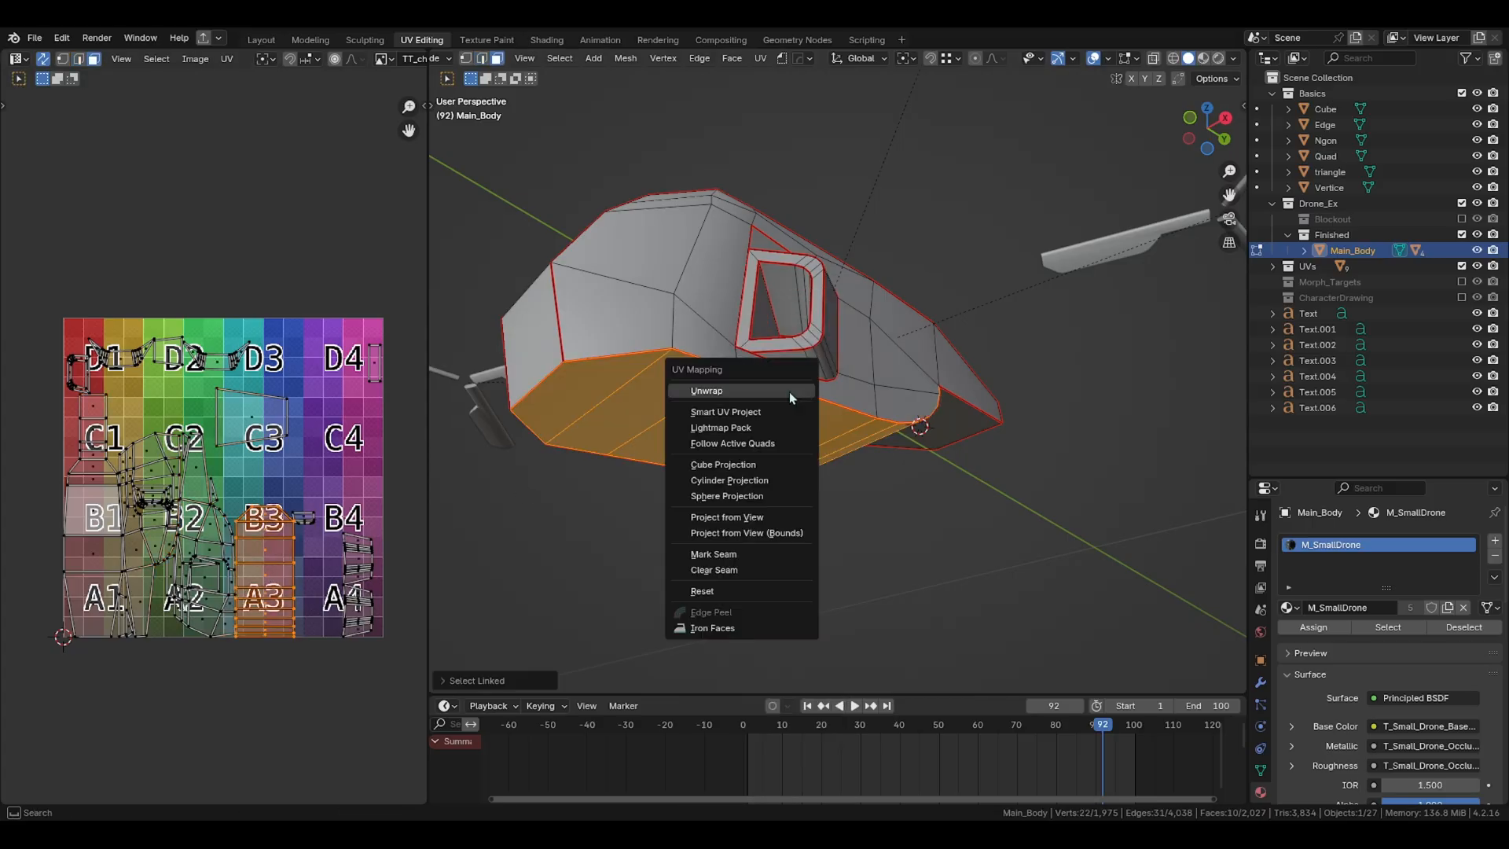
{"action": "left_click", "coordinate": [789, 391]}
{"action": "key", "text": "shift+h"}
{"action": "scroll", "coordinate": [111, 434], "scroll_direction": "up", "scroll_amount": 2}
{"action": "middle_click_drag", "start_coordinate": [111, 429], "coordinate": [181, 291]}
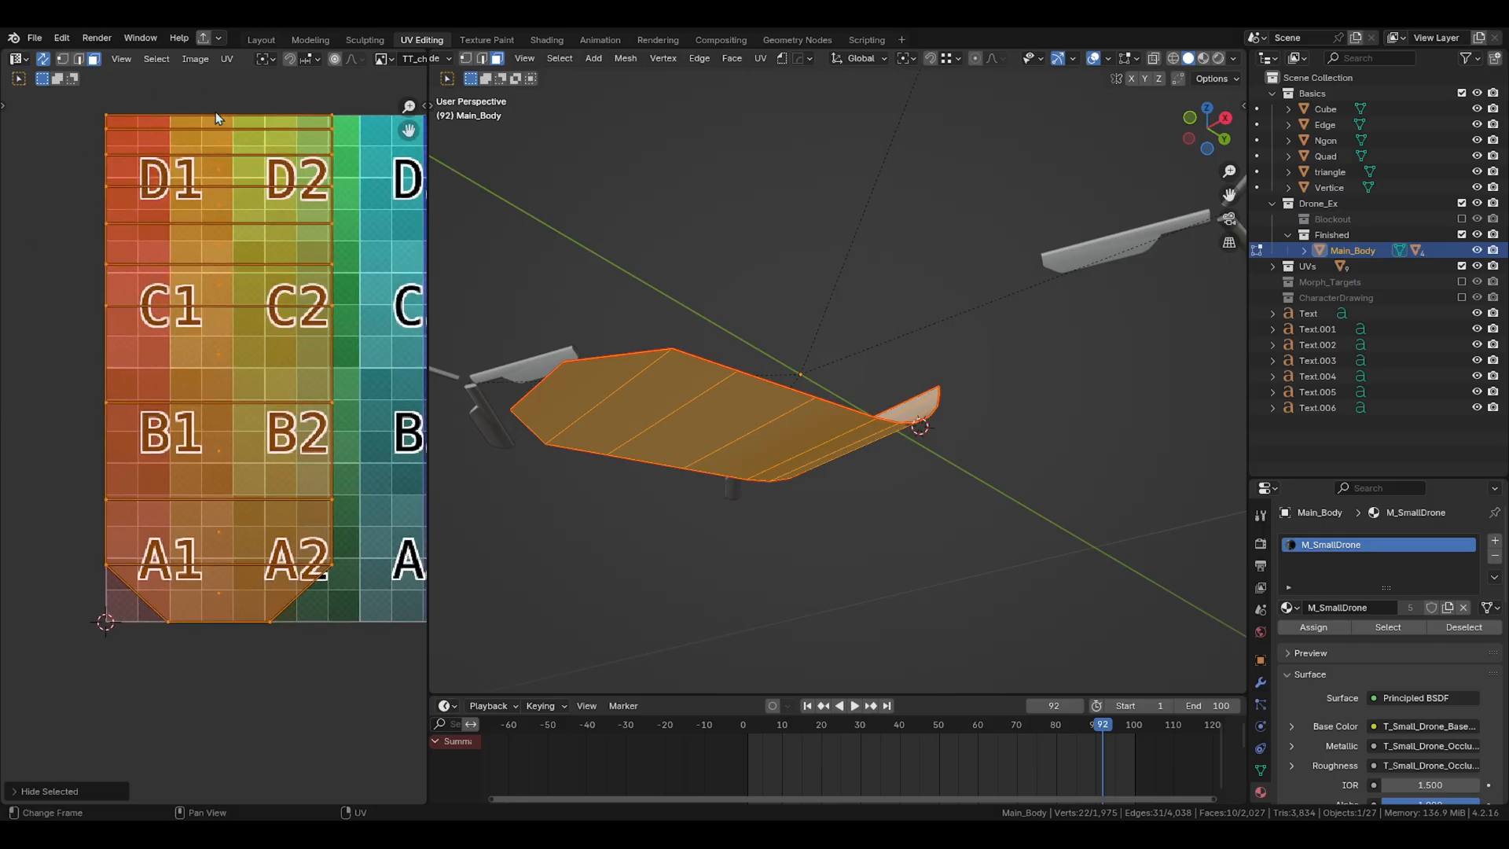
Step: Return to Object Mode and set the viewport shading color to Texture
{"action": "key", "text": "Tab"}
{"action": "left_click", "coordinate": [1233, 60]}
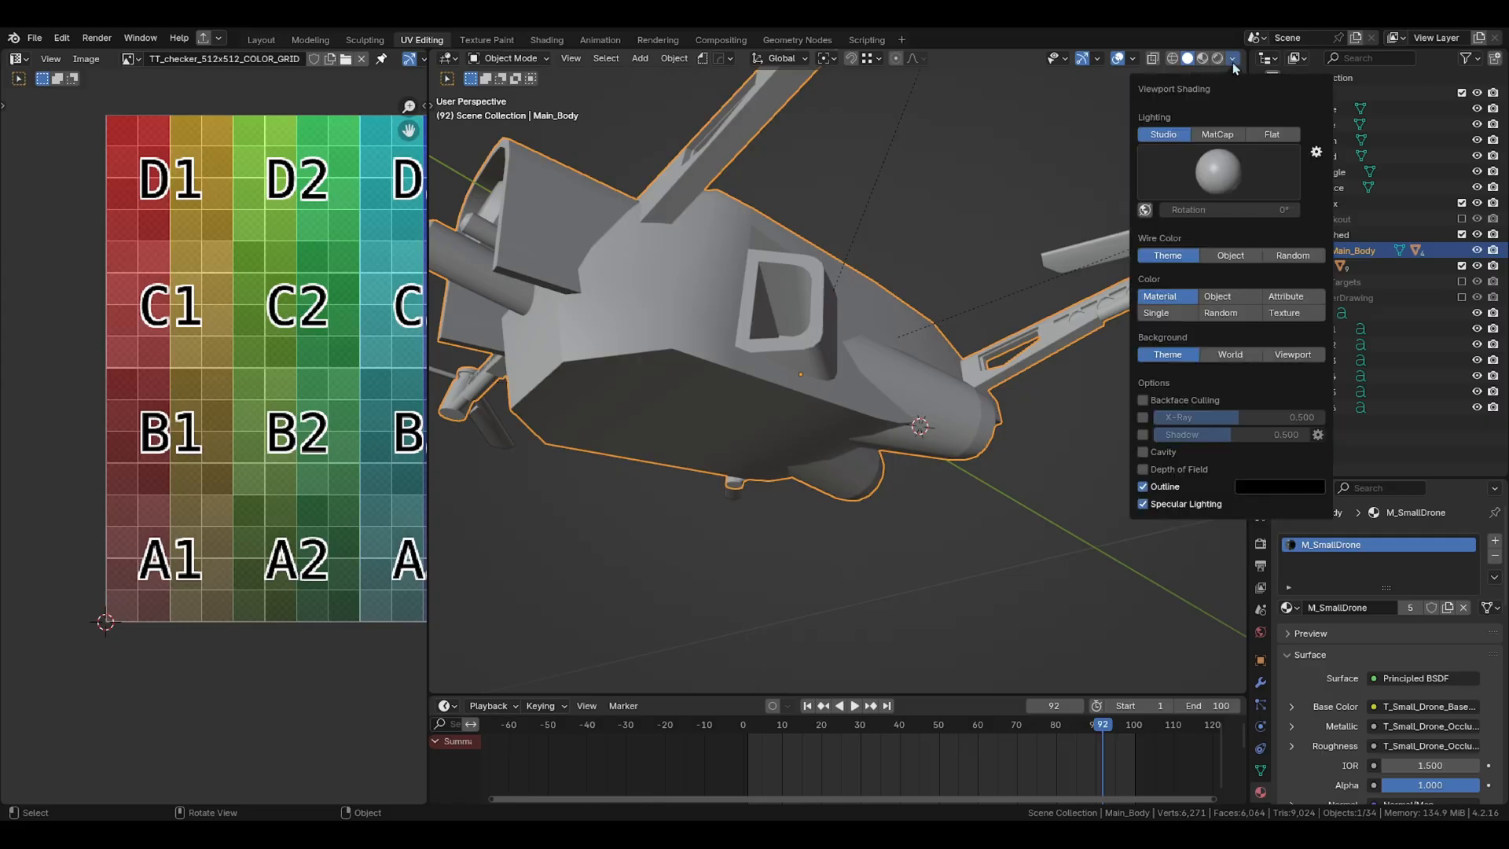
{"action": "left_click", "coordinate": [1284, 313]}
{"action": "middle_click_drag", "start_coordinate": [683, 462], "coordinate": [824, 234]}
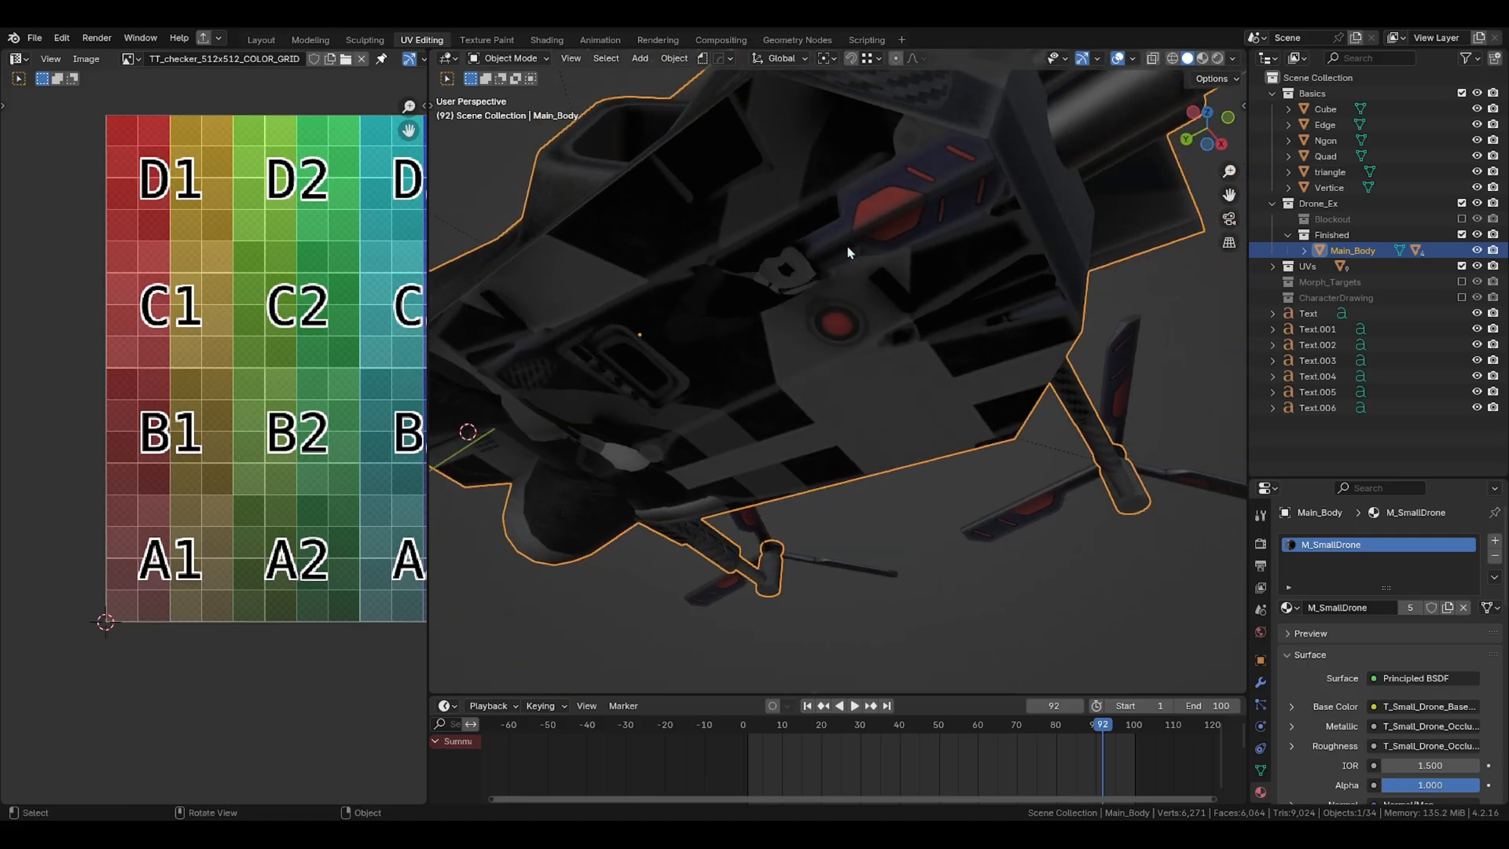
Step: Display T_Small_Drone_BaseColor.png behind the underside's UVs in Edit Mode
{"action": "key", "text": "Tab"}
{"action": "scroll", "coordinate": [239, 420], "scroll_direction": "down", "scroll_amount": 1}
{"action": "scroll", "coordinate": [356, 61], "scroll_direction": "down", "scroll_amount": 3}
{"action": "left_click", "coordinate": [319, 59]}
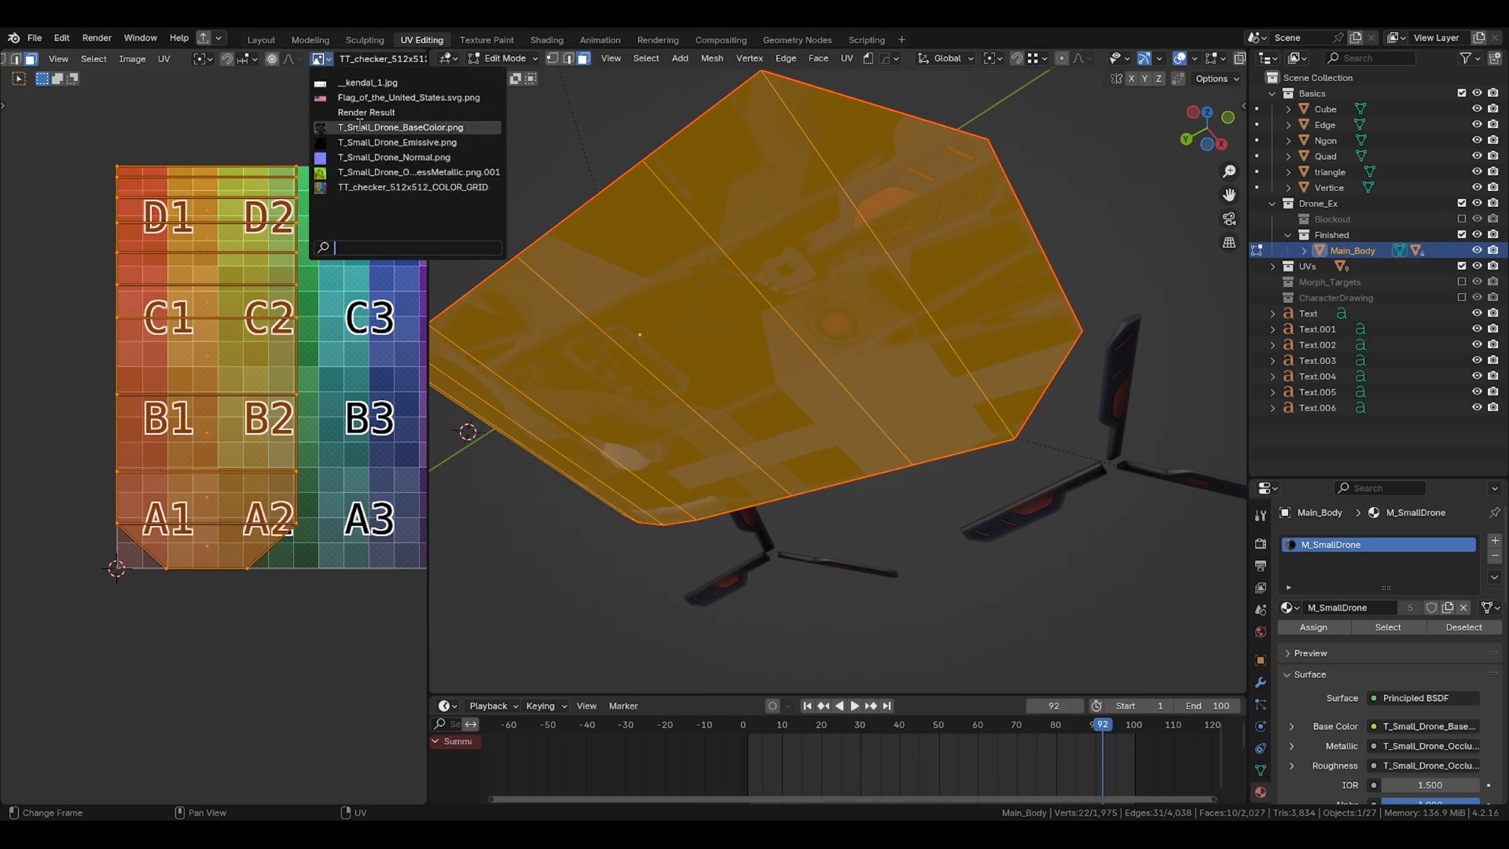
{"action": "left_click", "coordinate": [360, 127]}
{"action": "scroll", "coordinate": [236, 284], "scroll_direction": "down", "scroll_amount": 4}
Step: Compare the drone's textured underside in Object Mode with its enlarged UV island over the base color texture
{"action": "key", "text": "Tab"}
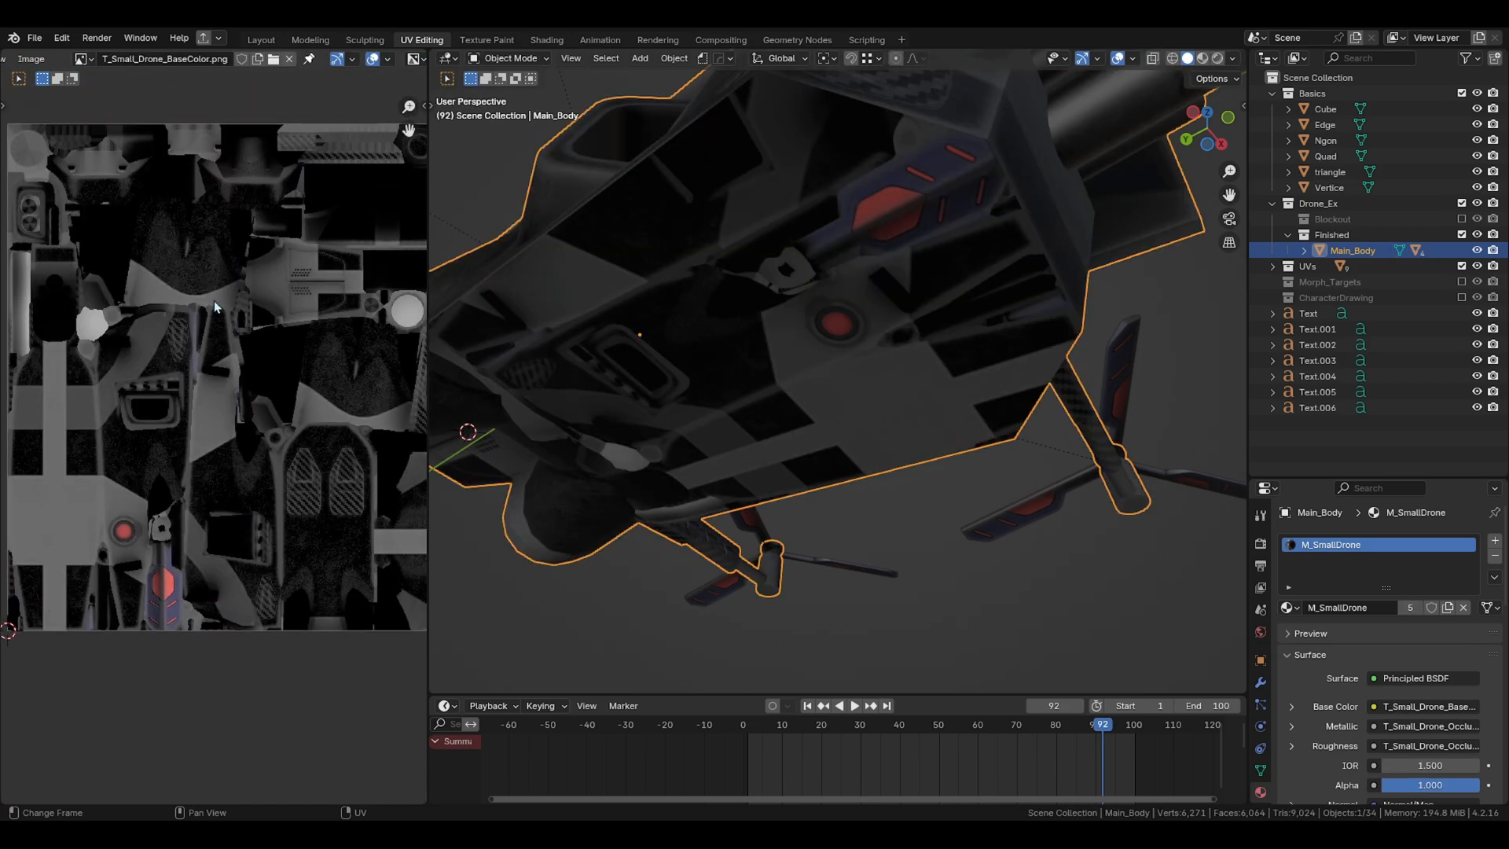
{"action": "key", "text": "Tab"}
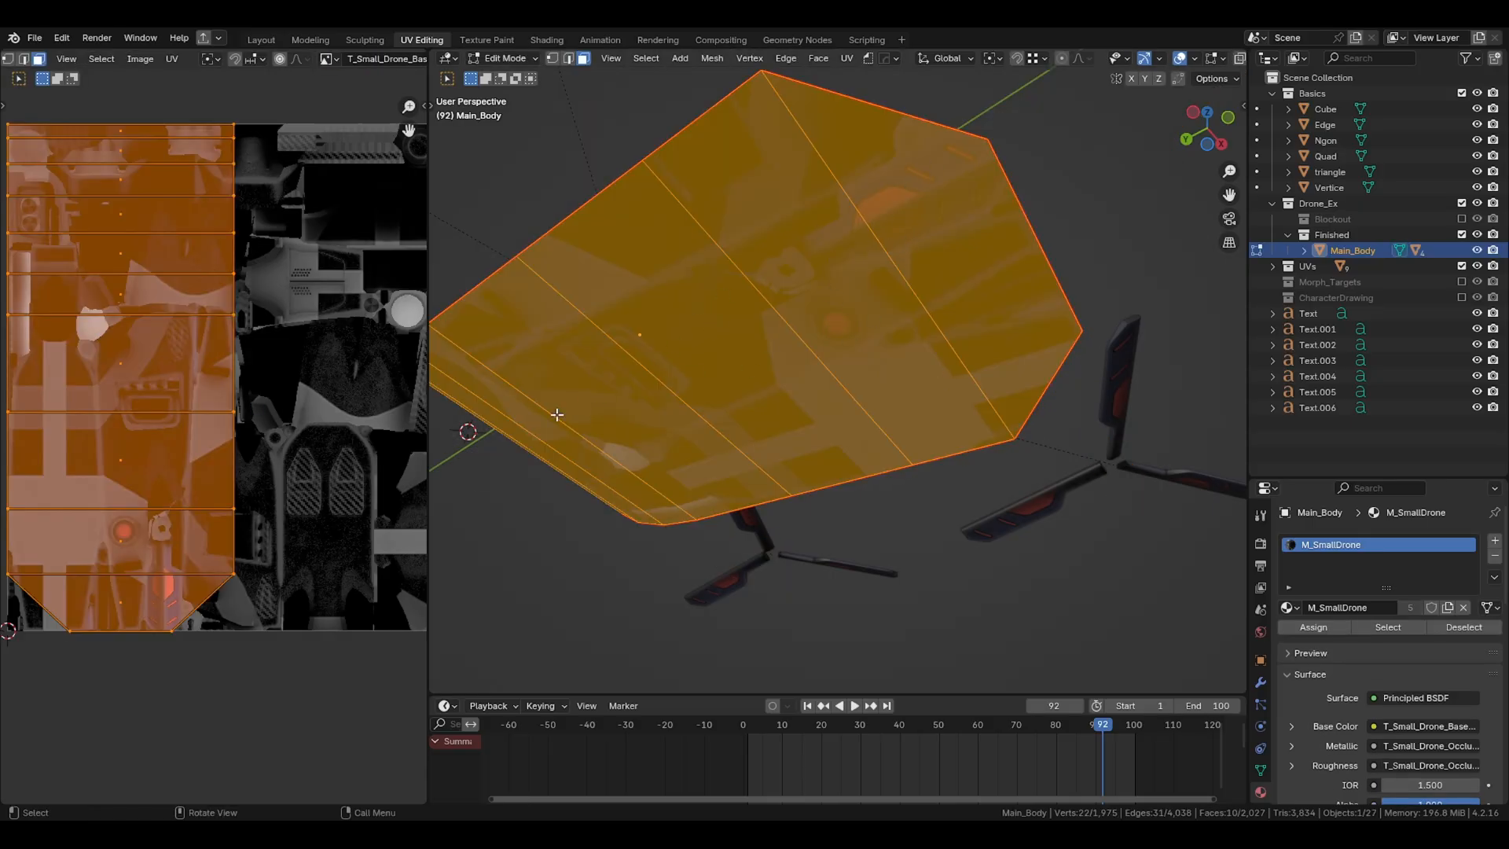
{"action": "middle_click_drag", "start_coordinate": [634, 404], "coordinate": [656, 406]}
{"action": "middle_click_drag", "start_coordinate": [181, 272], "coordinate": [219, 270]}
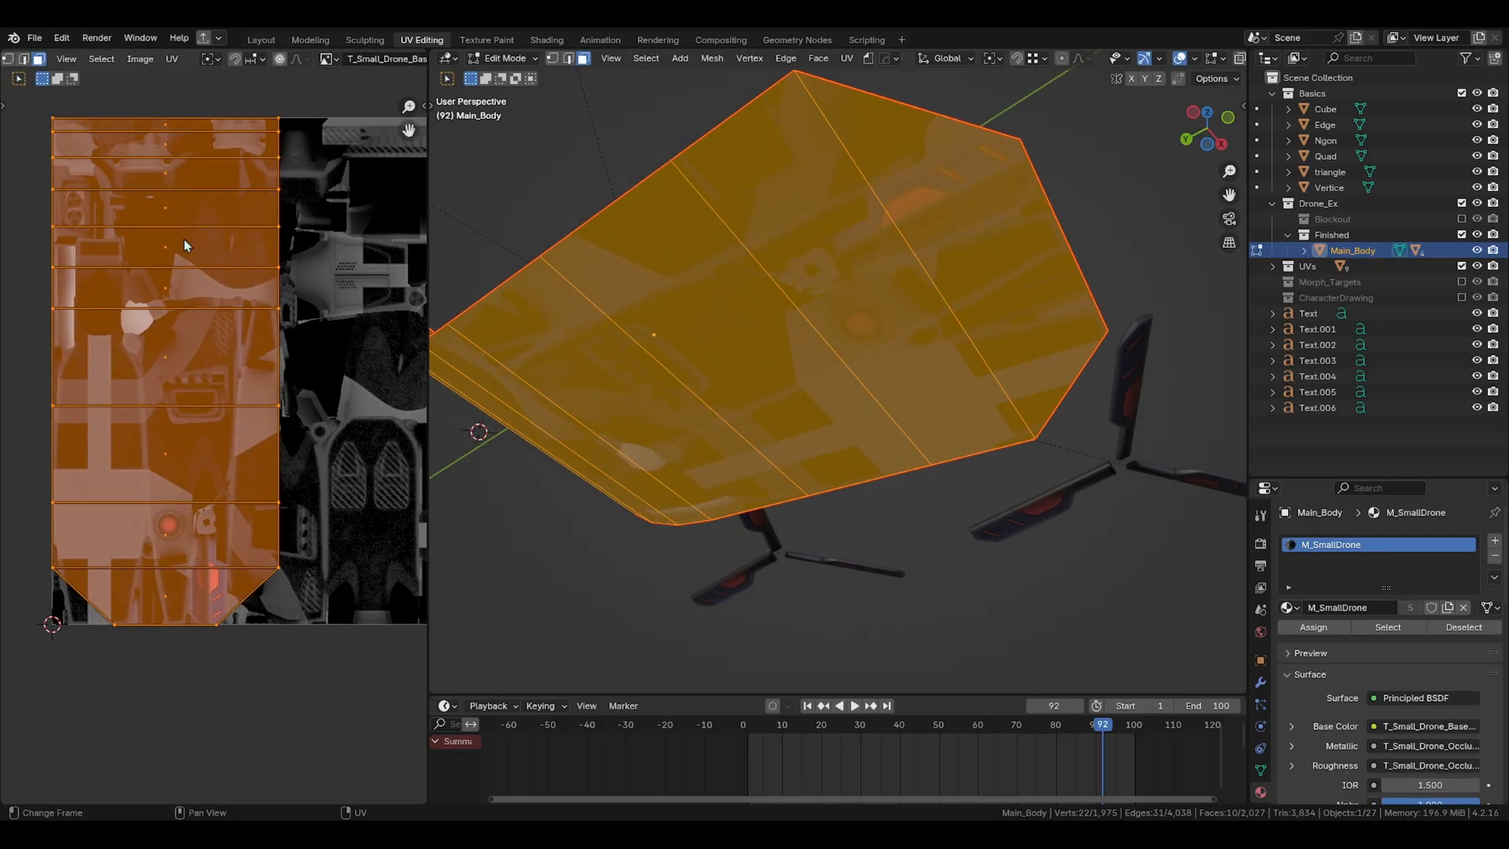
{"action": "middle_click_drag", "start_coordinate": [357, 284], "coordinate": [237, 298]}
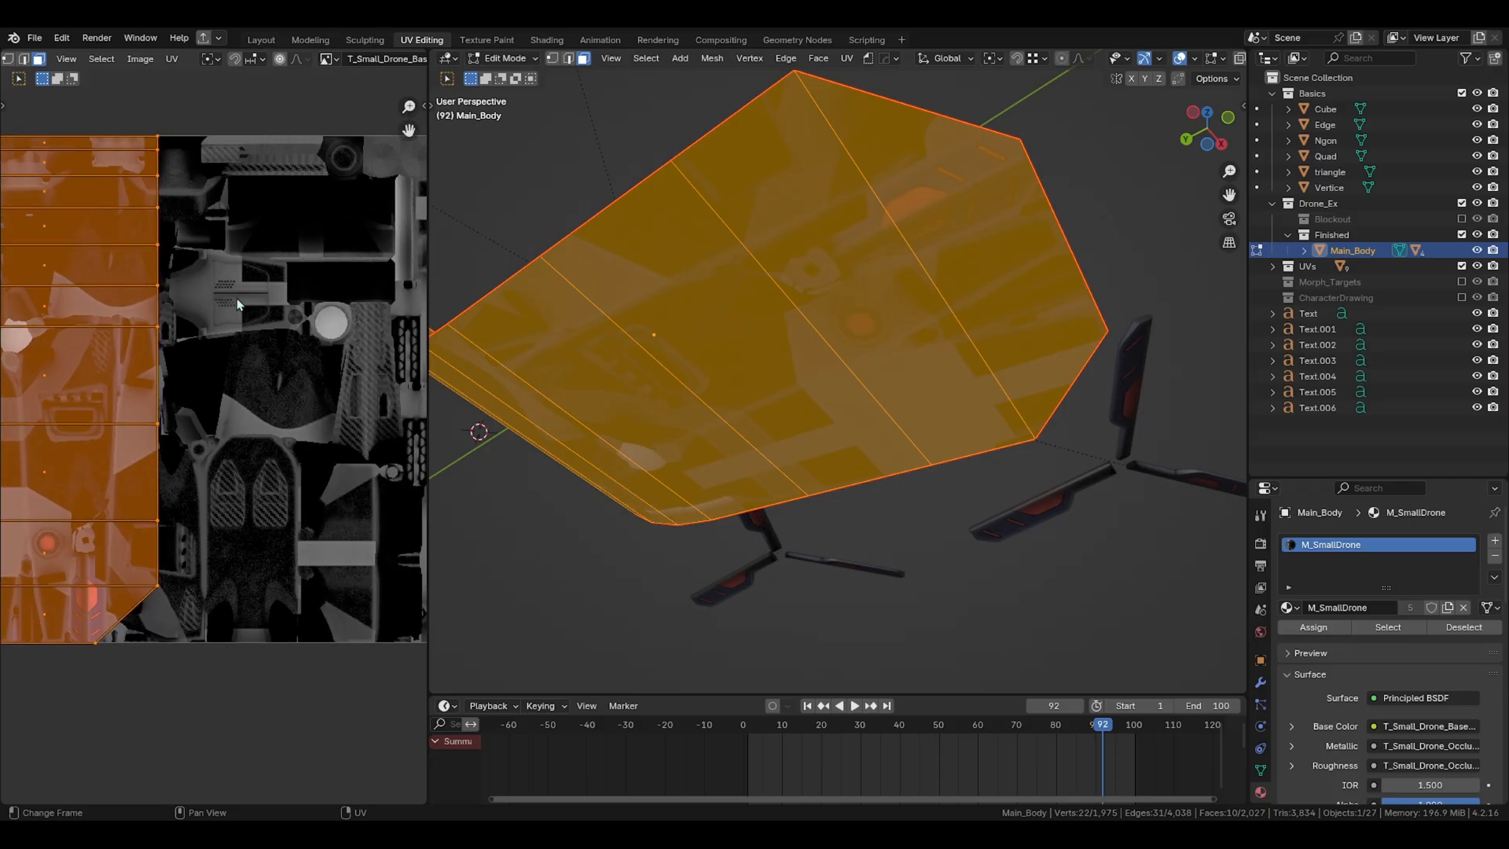
{"action": "middle_click_drag", "start_coordinate": [161, 406], "coordinate": [319, 384]}
{"action": "key", "text": "Tab"}
{"action": "scroll", "coordinate": [110, 461], "scroll_direction": "up", "scroll_amount": 1}
{"action": "scroll", "coordinate": [110, 459], "scroll_direction": "down", "scroll_amount": 4}
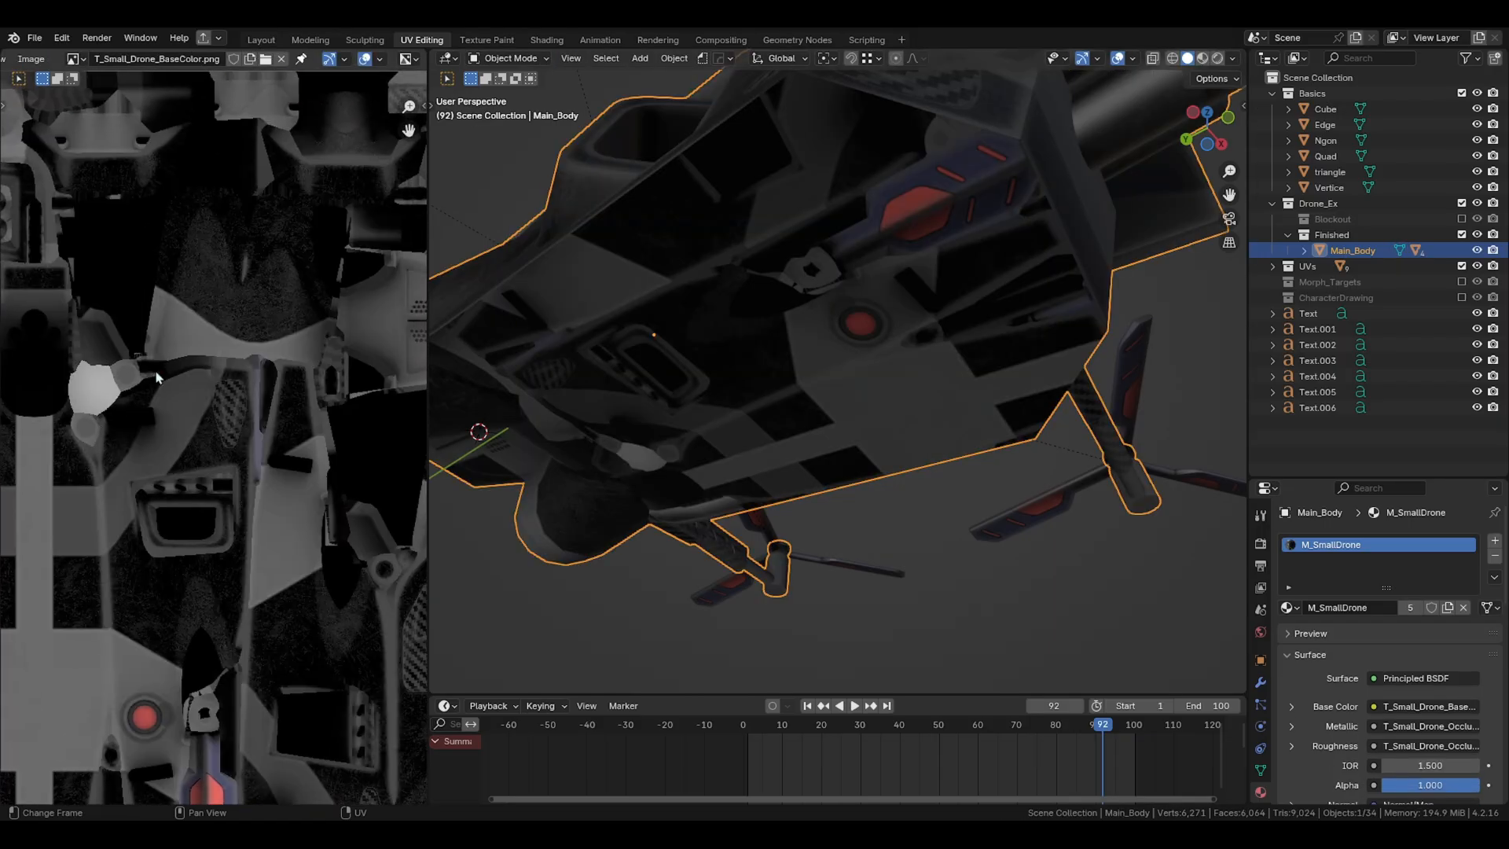
Step: Undo the underside's unwrap and hiding, and check its UV island in Edit Mode
{"action": "middle_click_drag", "start_coordinate": [794, 313], "coordinate": [858, 311]}
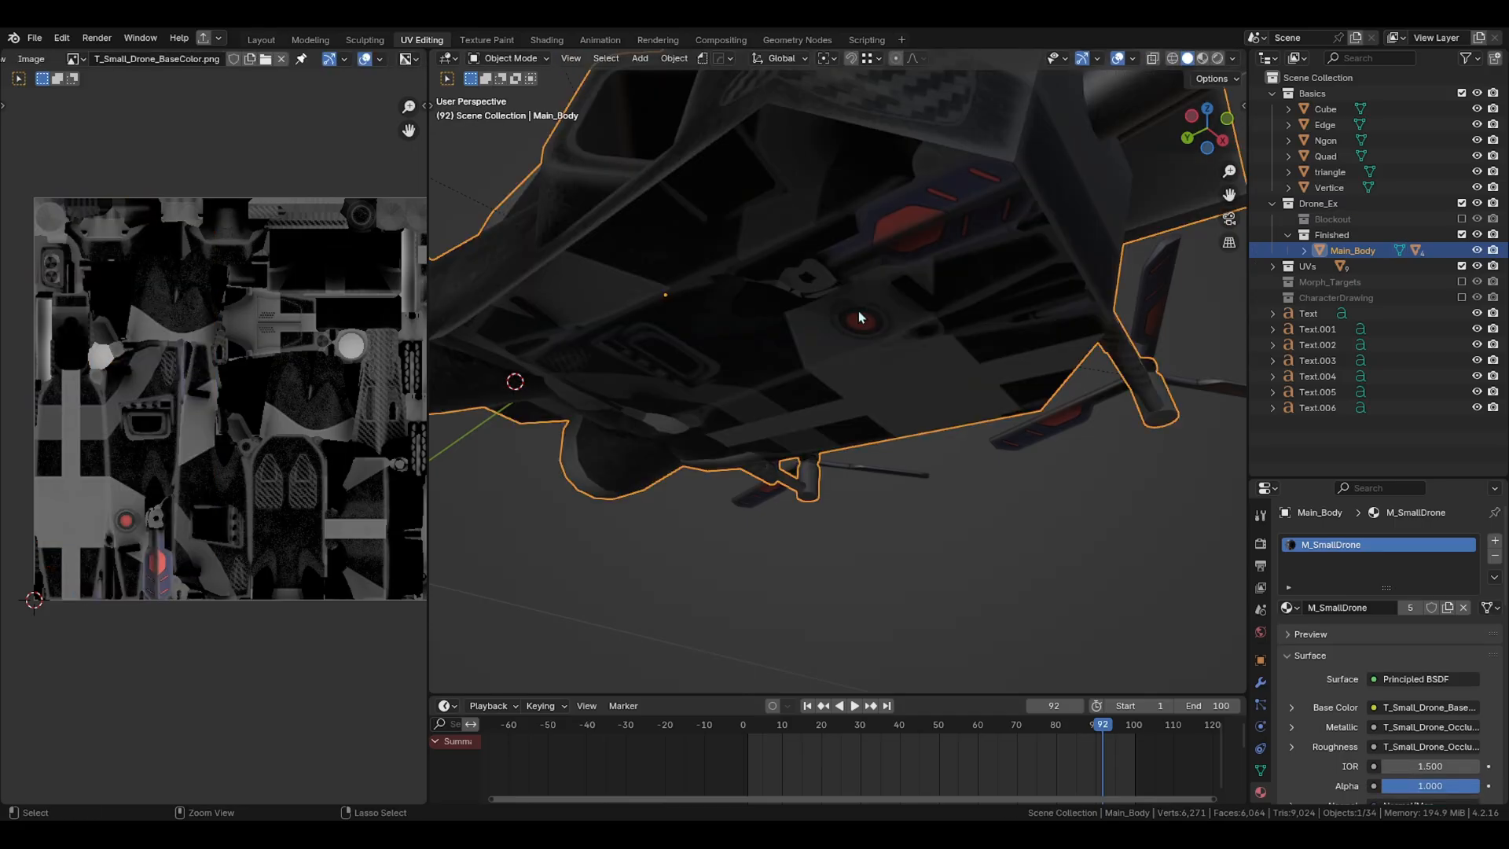
{"action": "key", "text": "Tab"}
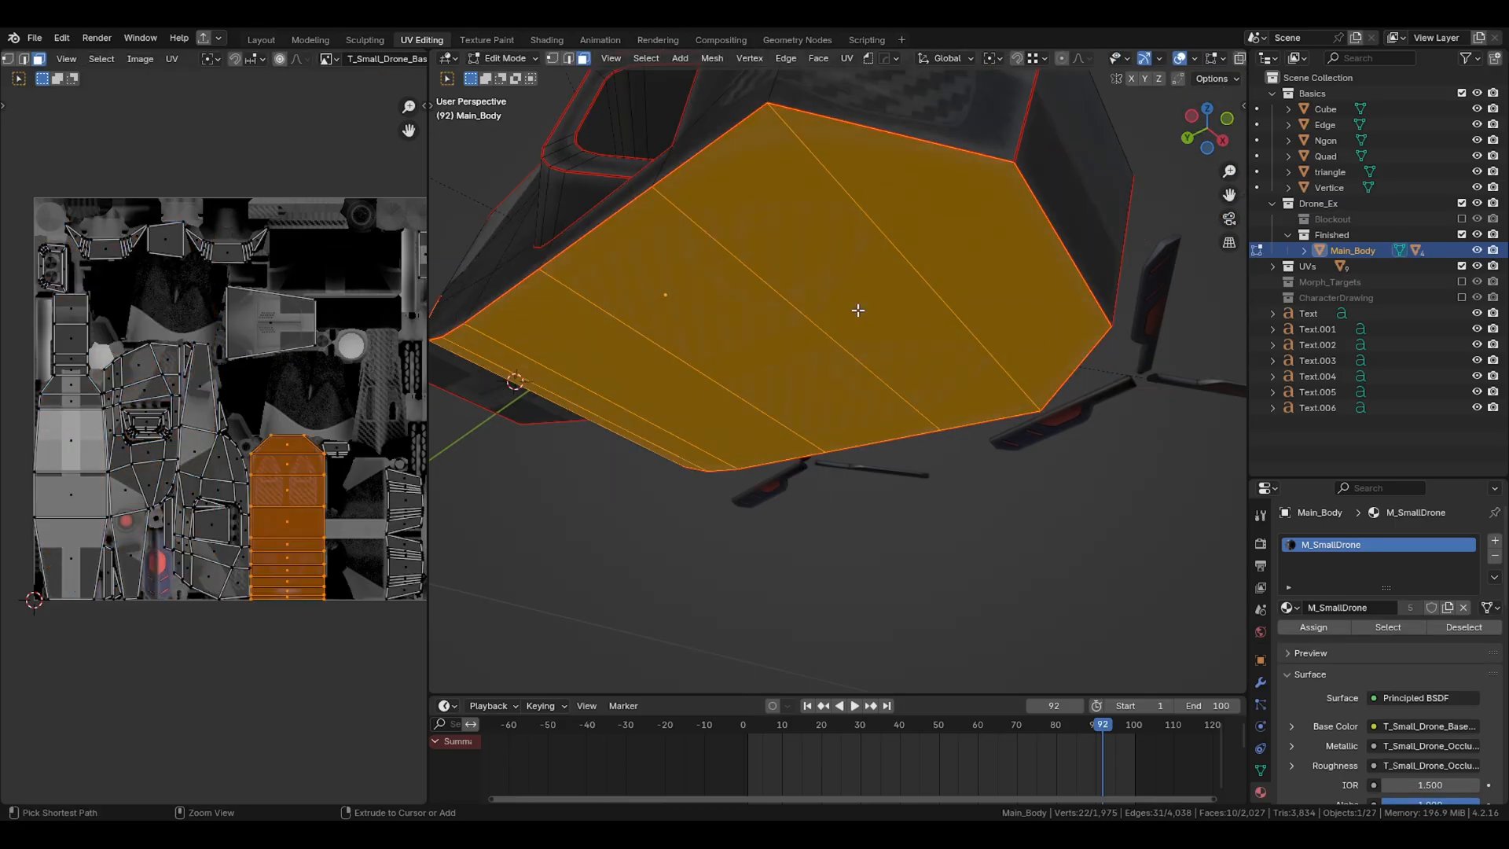
{"action": "key", "text": "Tab"}
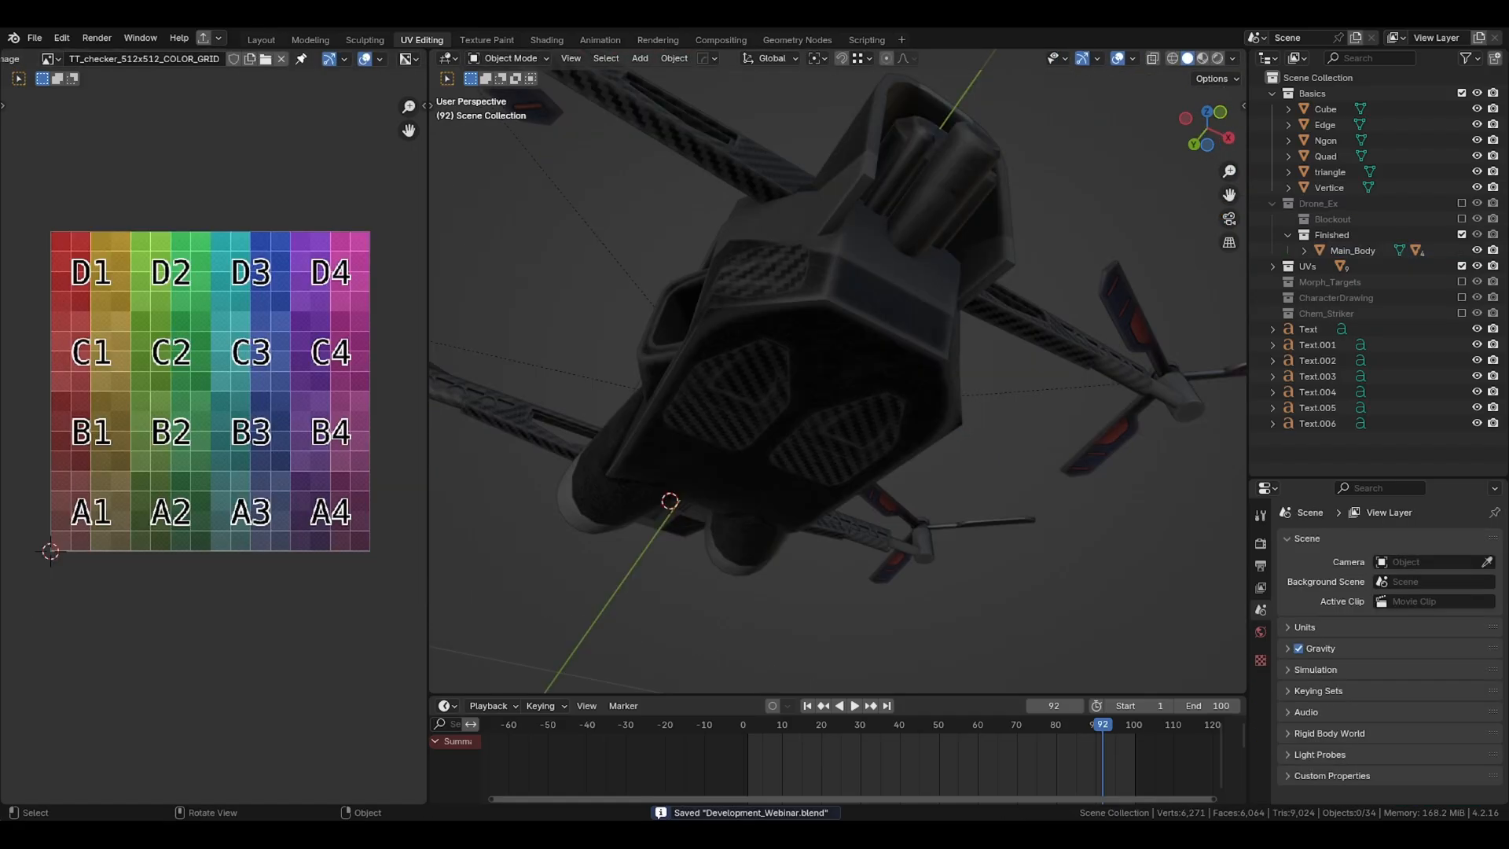
Step: Select only the linked underside faces of Main_Body in Edit Mode
{"action": "left_click", "coordinate": [860, 417]}
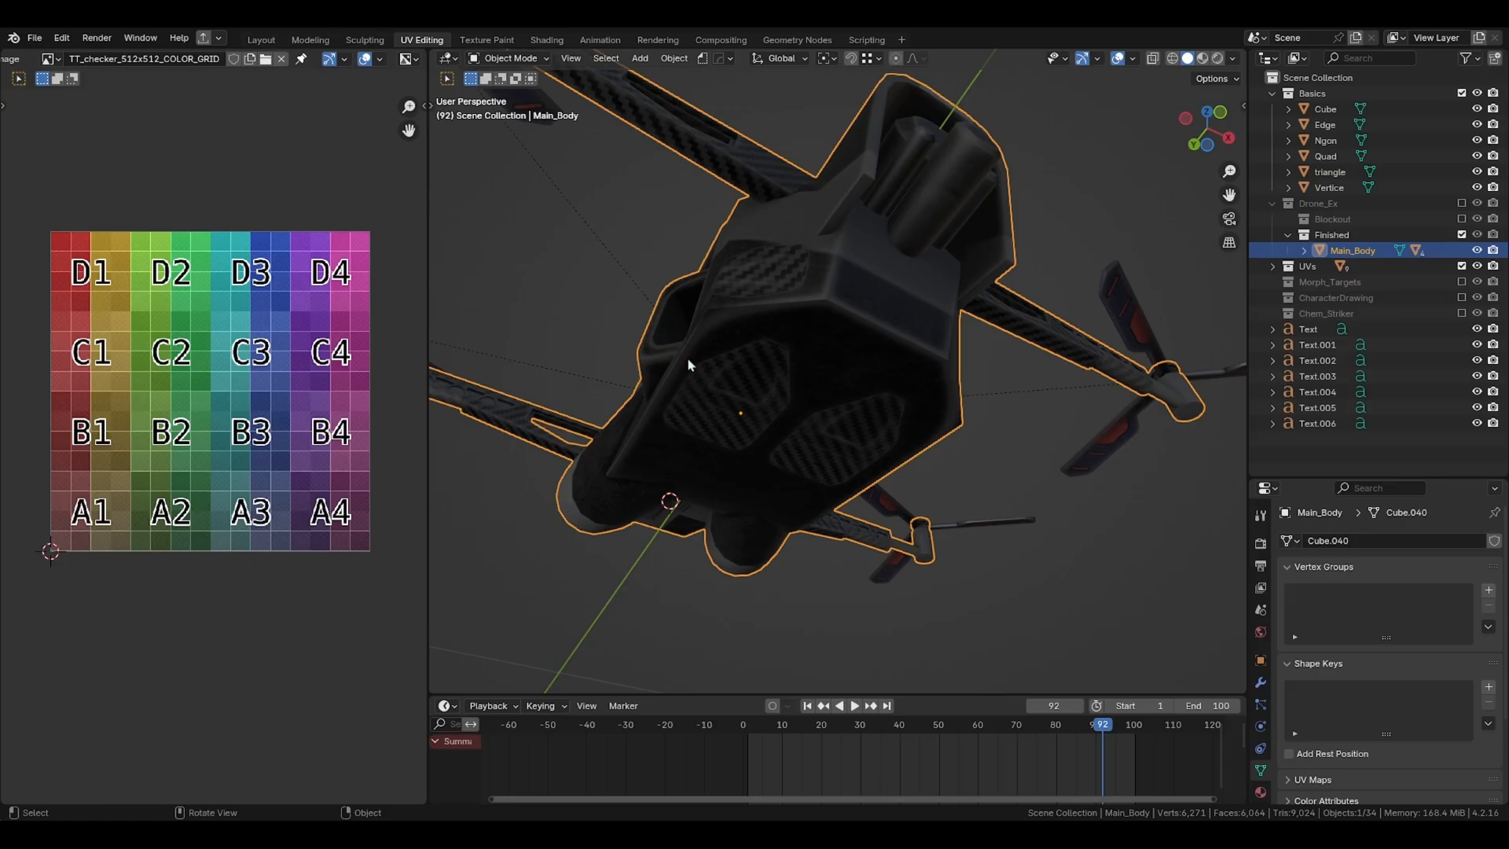
{"action": "middle_click_drag", "start_coordinate": [819, 372], "coordinate": [862, 341]}
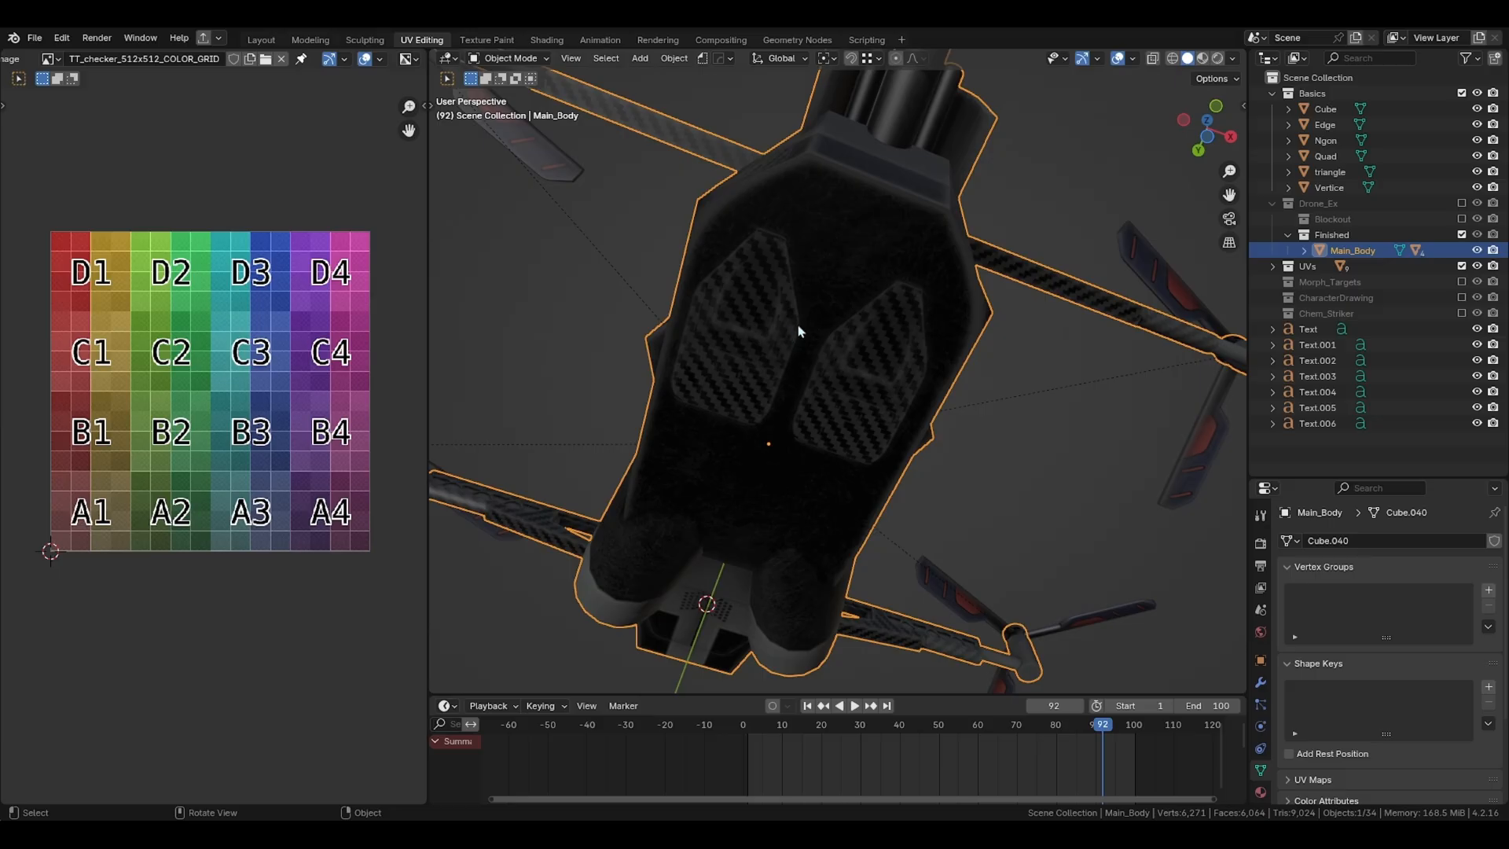
{"action": "key", "text": "Tab"}
{"action": "key", "text": "alt+a"}
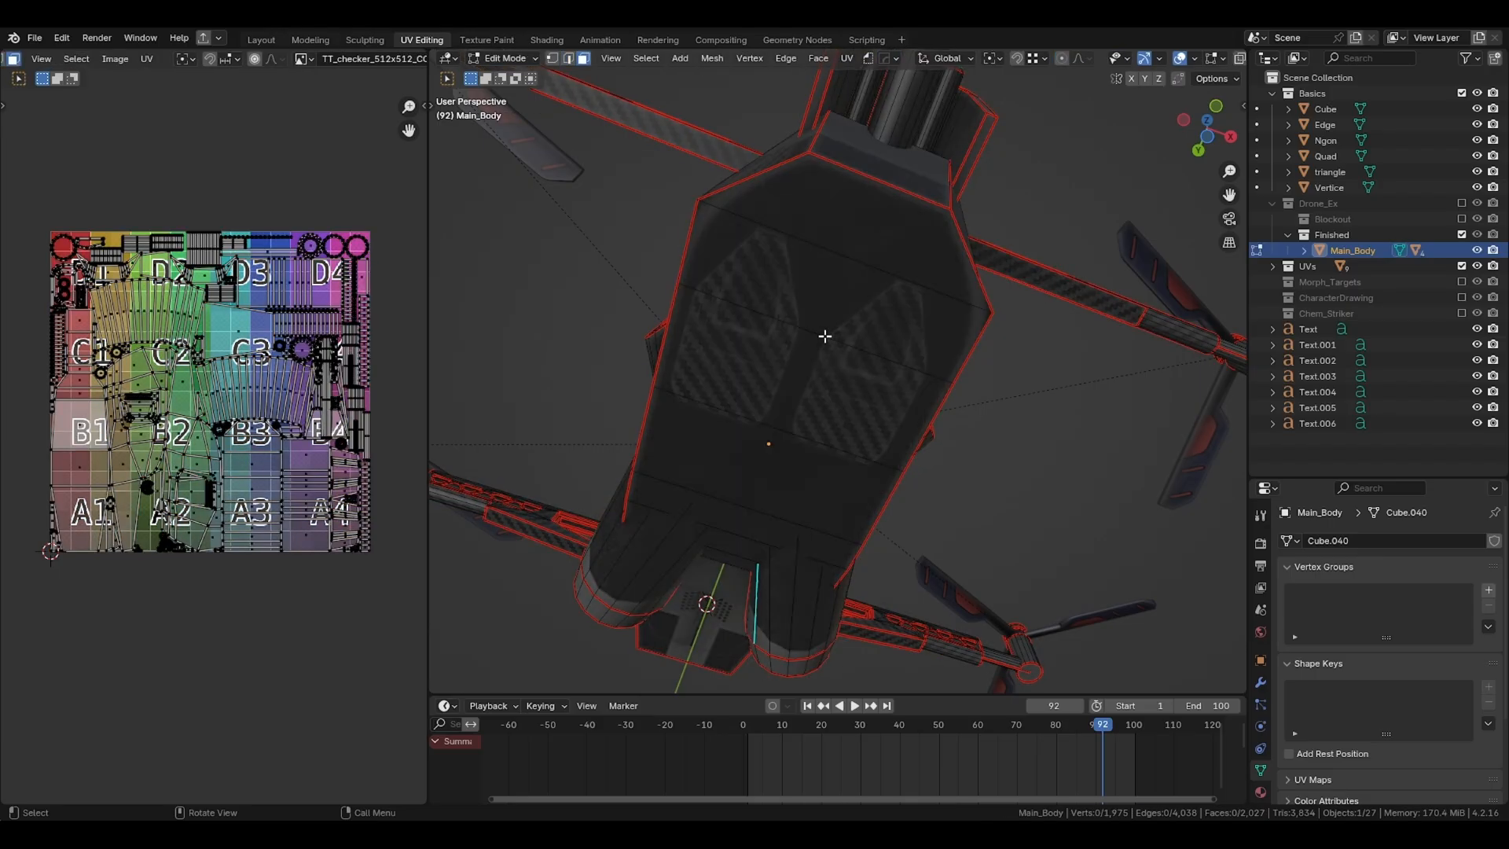
{"action": "key", "text": "l"}
Step: Display T_Small_Drone_BaseColor.png behind the UVs and compare the underside with its Object Mode appearance
{"action": "left_click", "coordinate": [301, 59]}
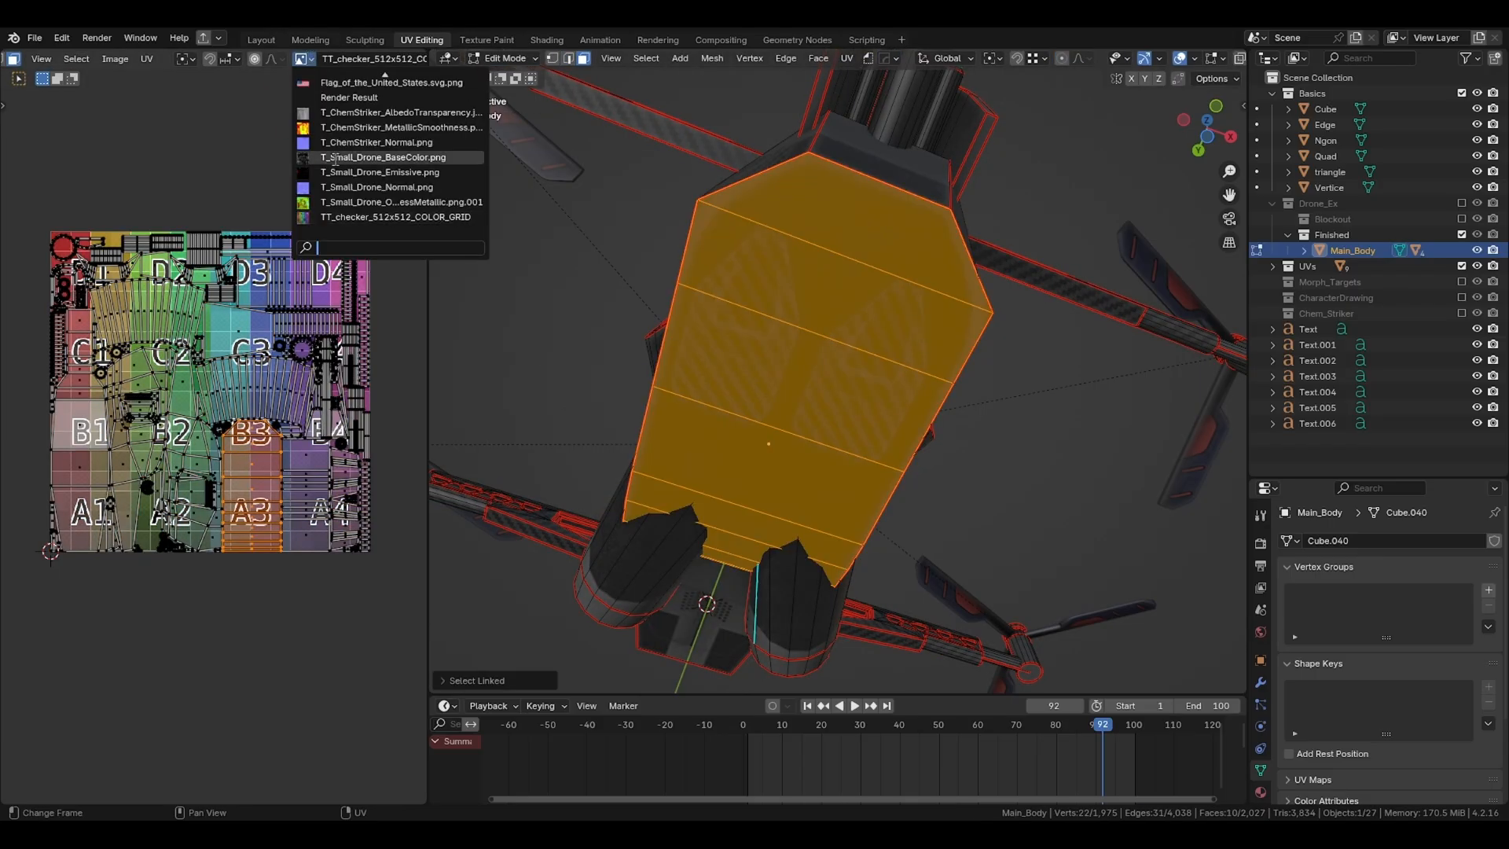
{"action": "left_click", "coordinate": [362, 158]}
{"action": "scroll", "coordinate": [284, 511], "scroll_direction": "down", "scroll_amount": 8}
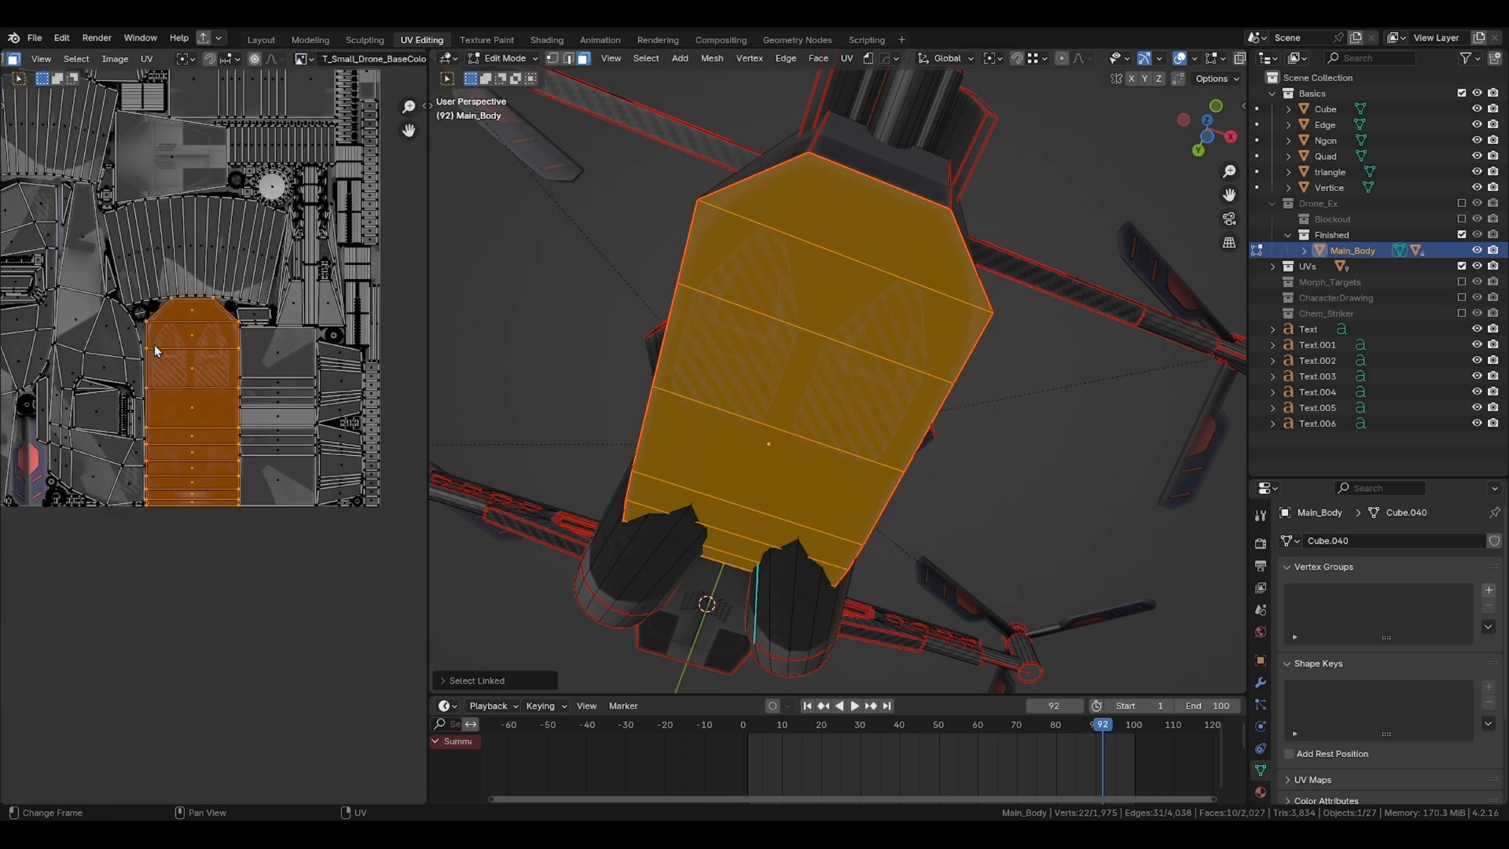
{"action": "middle_click_drag", "start_coordinate": [158, 309], "coordinate": [229, 435]}
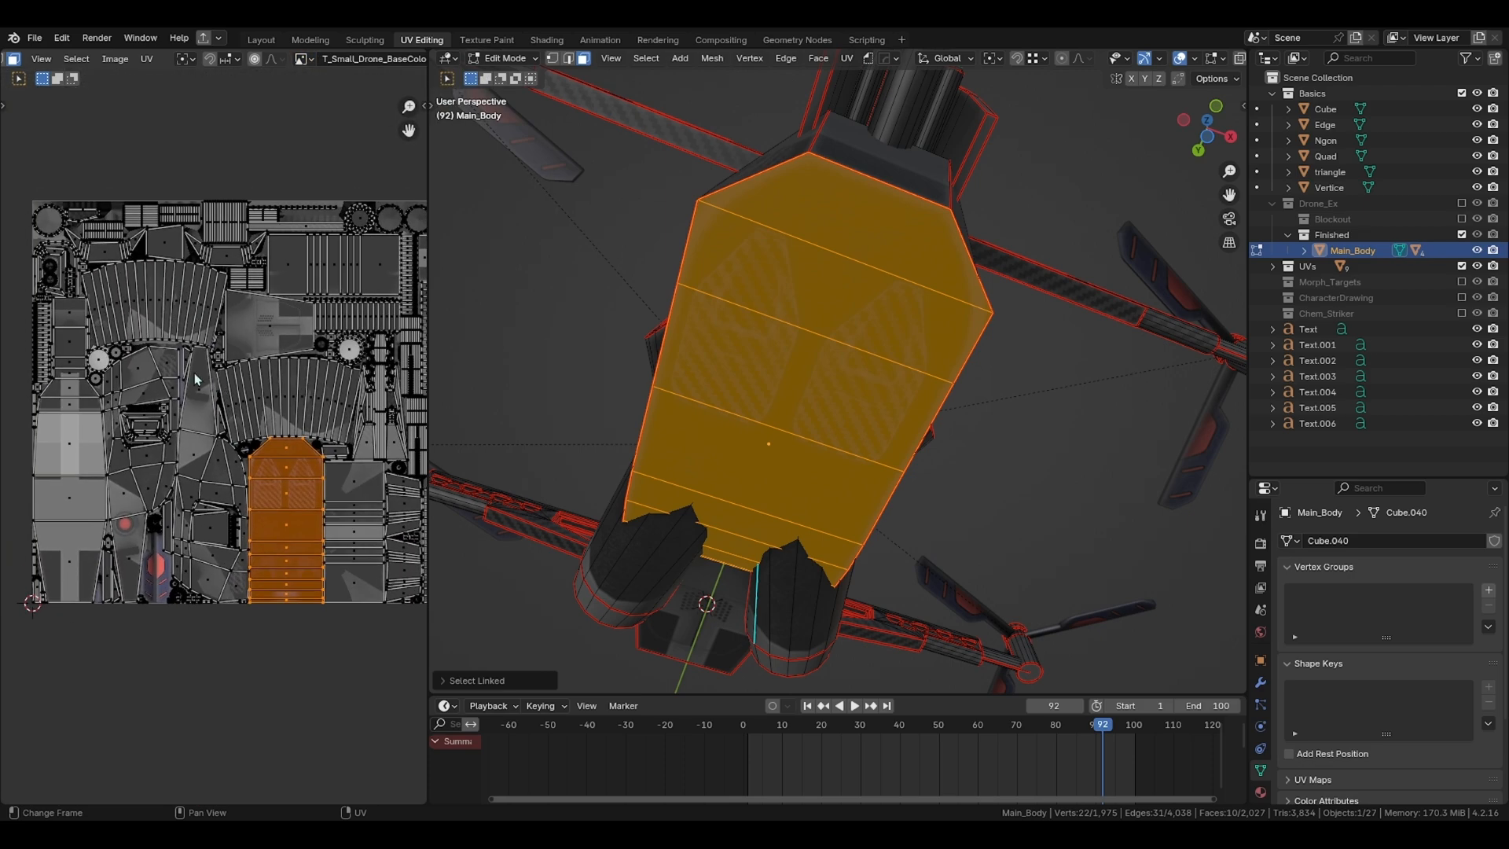
{"action": "key", "text": "Tab"}
{"action": "key", "text": "Tab"}
Step: Select the drone's entire mesh and examine its full UV layout over the base color texture
{"action": "middle_click_drag", "start_coordinate": [803, 193], "coordinate": [790, 389]}
{"action": "key", "text": "a"}
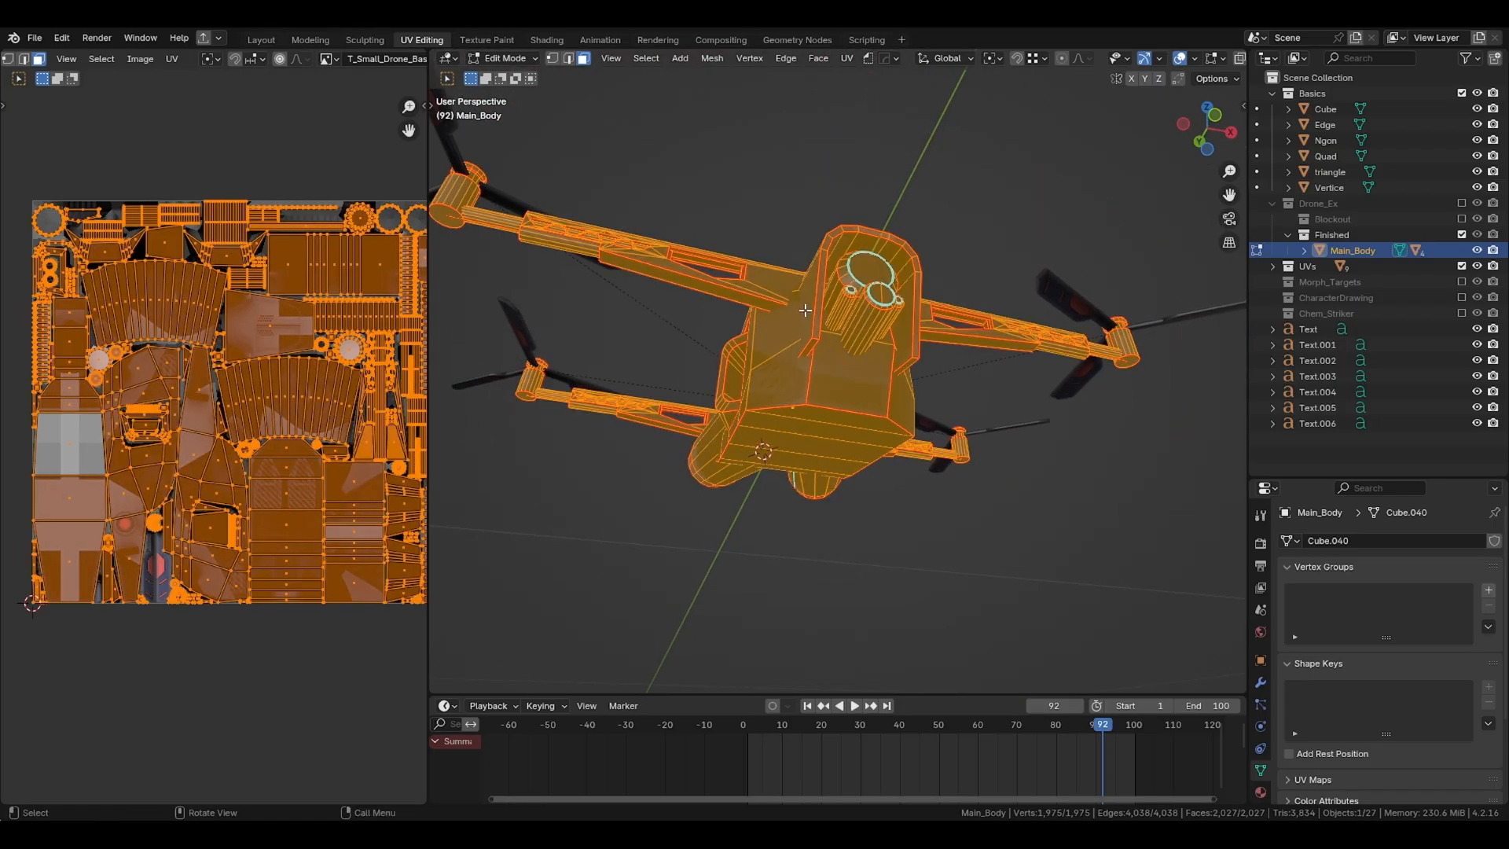
{"action": "middle_click_drag", "start_coordinate": [247, 374], "coordinate": [200, 388]}
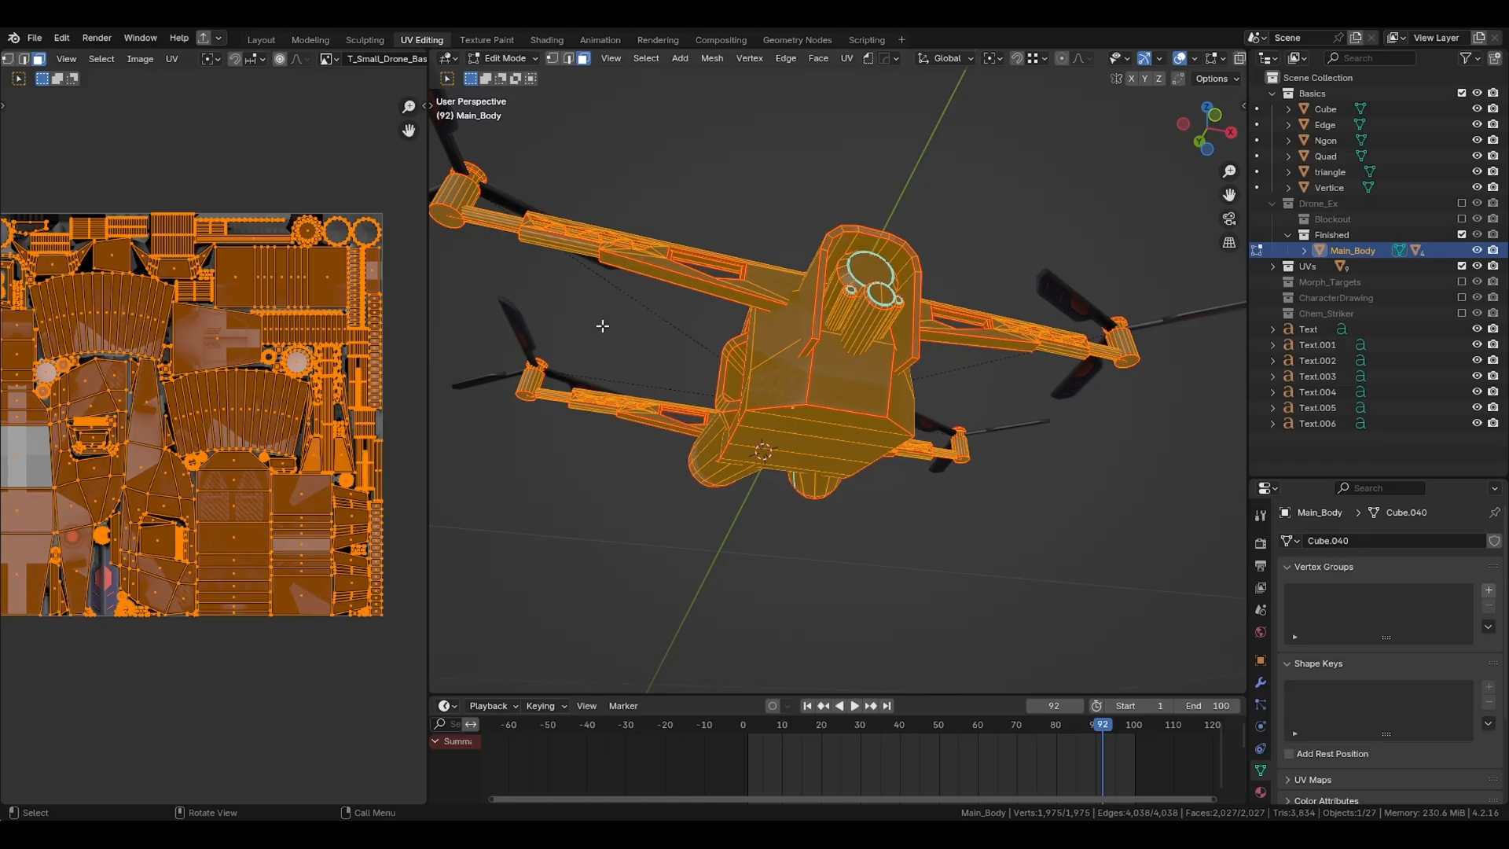
{"action": "middle_click_drag", "start_coordinate": [141, 338], "coordinate": [186, 349]}
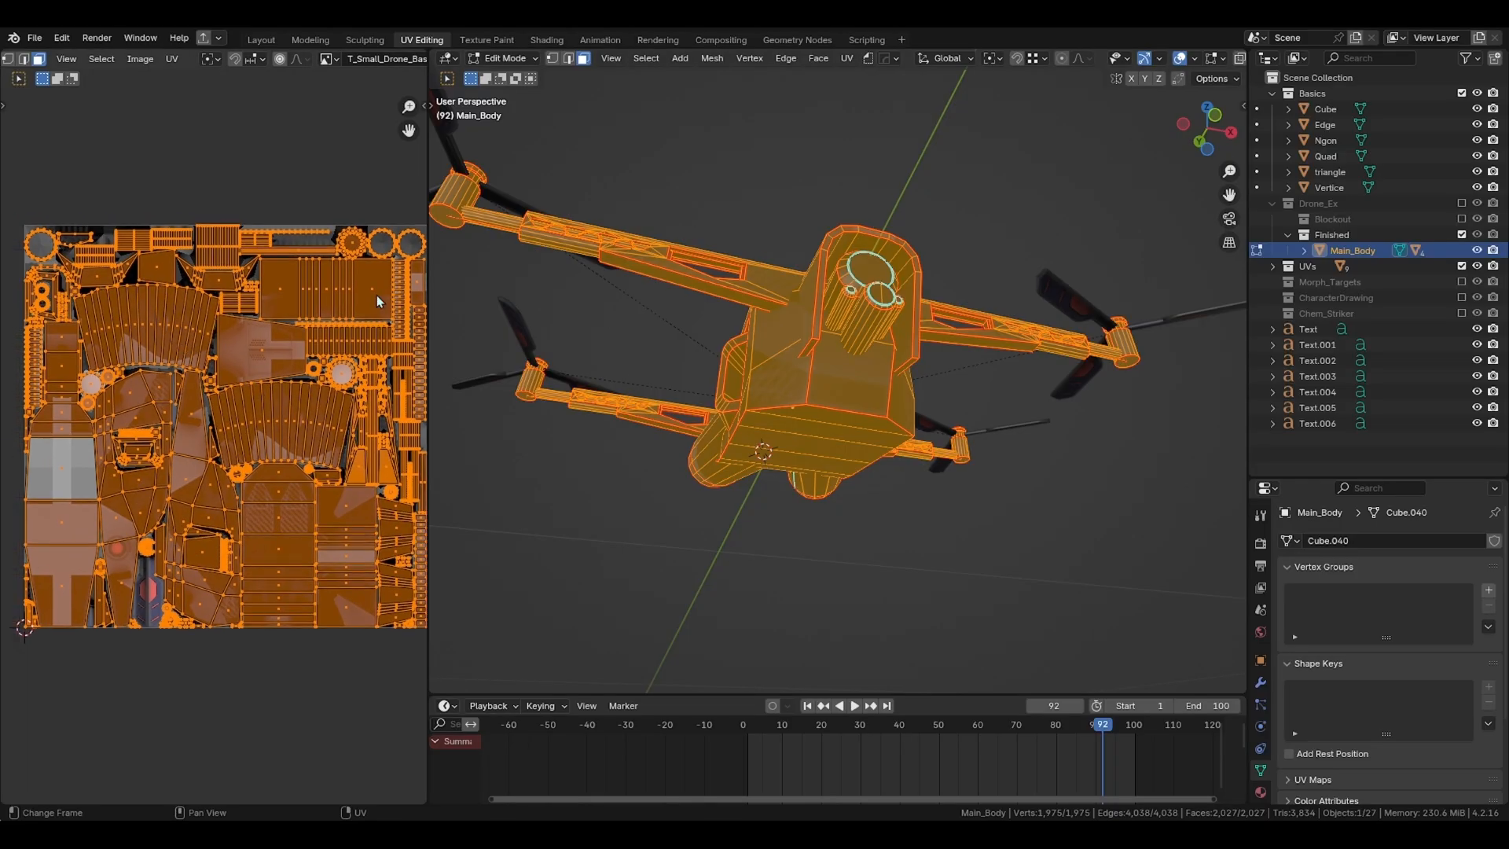
{"action": "middle_click_drag", "start_coordinate": [710, 366], "coordinate": [1030, 346]}
{"action": "middle_click_drag", "start_coordinate": [907, 408], "coordinate": [939, 404]}
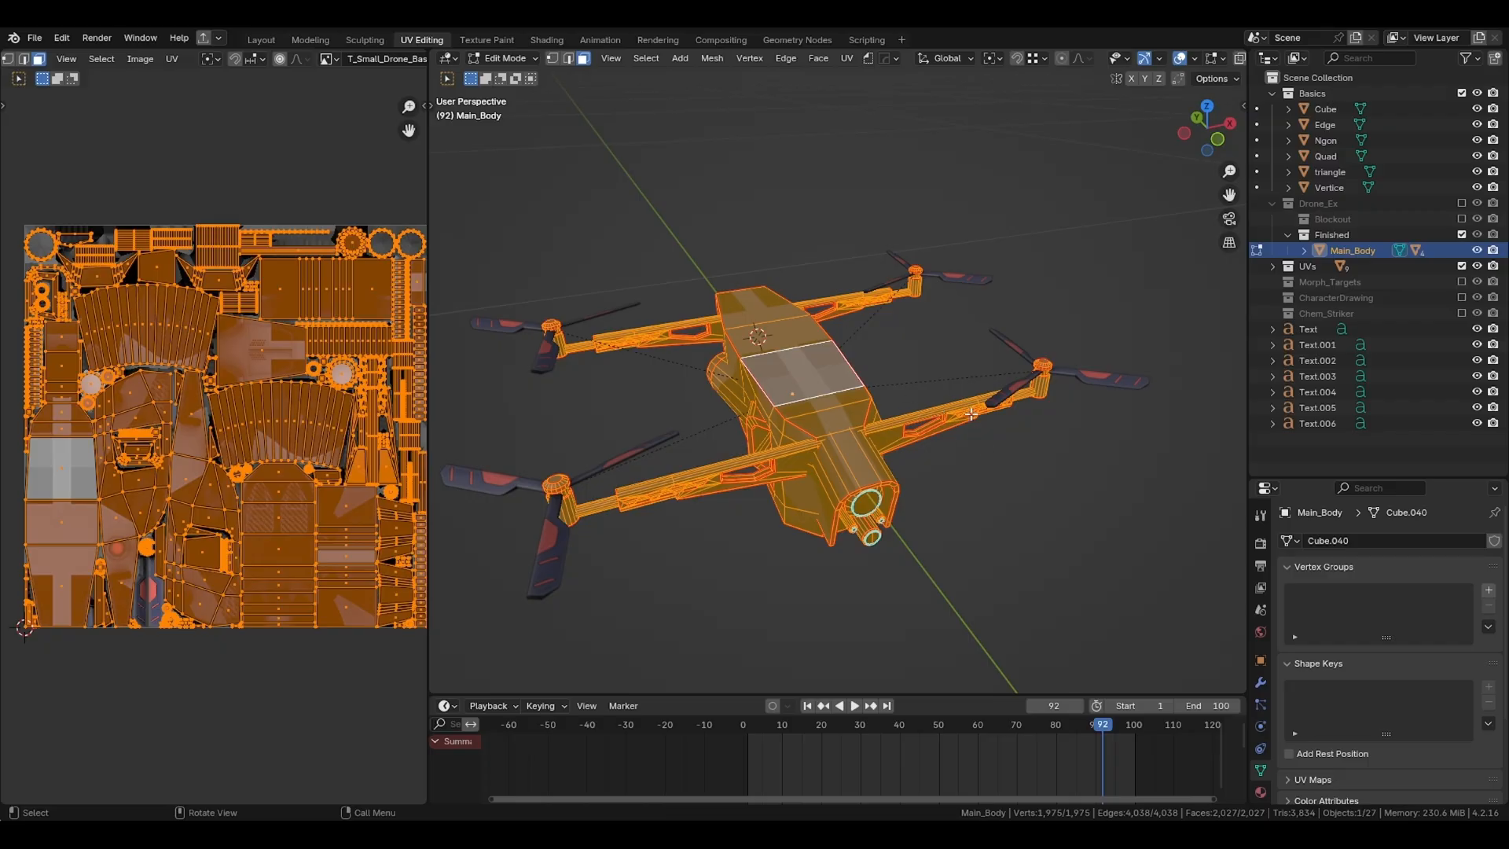
Step: Return to Object Mode, exclude the Finished drone collection and enable the Chem_Striker collection
{"action": "key", "text": "Tab"}
{"action": "left_click", "coordinate": [1463, 235]}
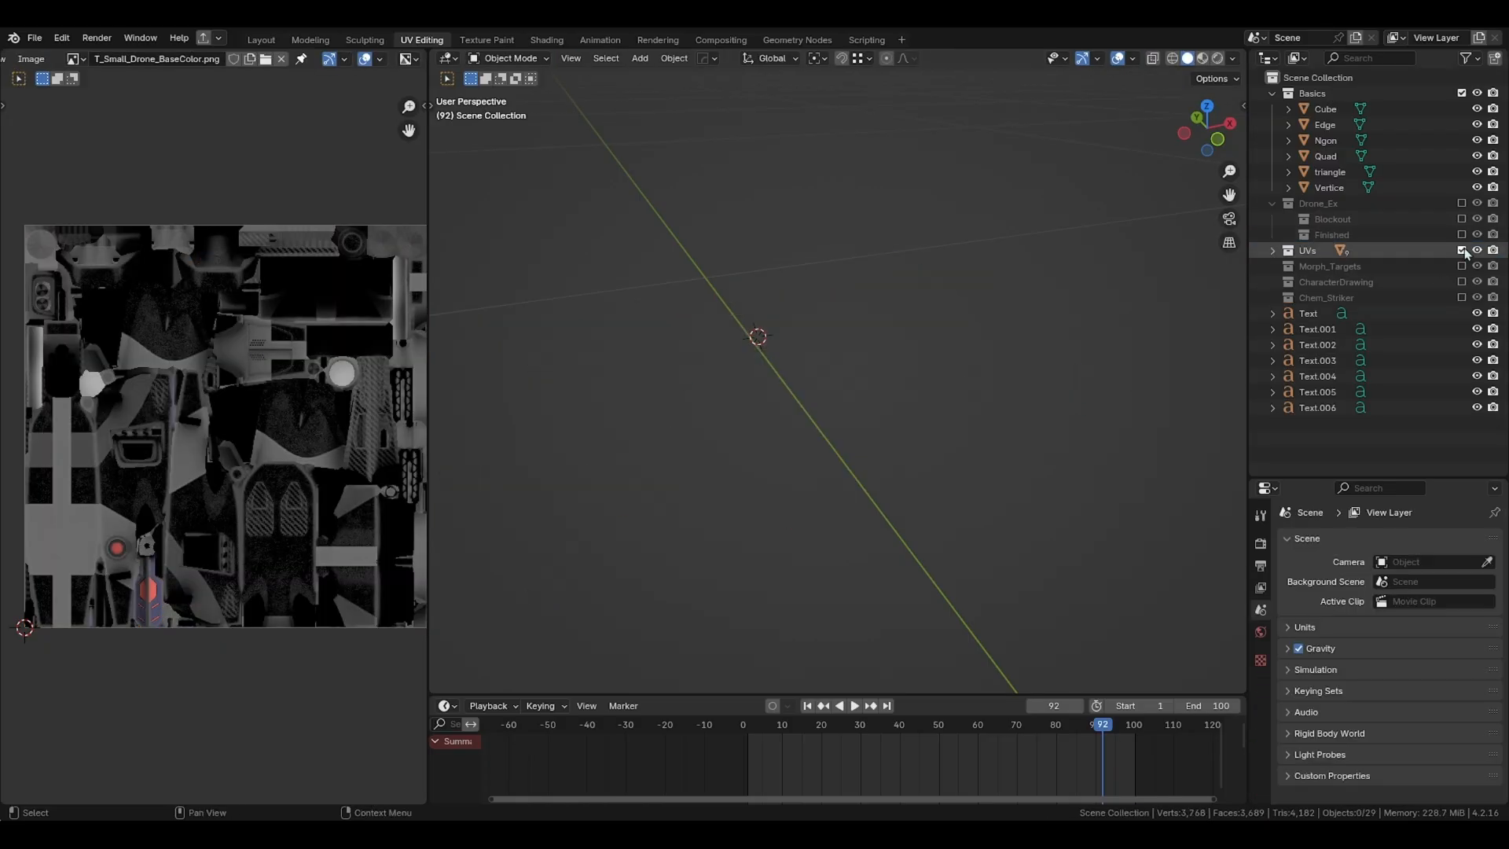
{"action": "left_click", "coordinate": [1462, 297]}
{"action": "scroll", "coordinate": [904, 479], "scroll_direction": "down", "scroll_amount": 4}
{"action": "middle_click_drag", "start_coordinate": [920, 548], "coordinate": [893, 433], "text": "shift"}
{"action": "scroll", "coordinate": [796, 469], "scroll_direction": "up", "scroll_amount": 3}
Step: Select the Wire and Bucket objects together and enter Edit Mode on both
{"action": "left_click", "coordinate": [778, 472]}
{"action": "left_click", "coordinate": [744, 474]}
{"action": "left_click", "coordinate": [771, 425]}
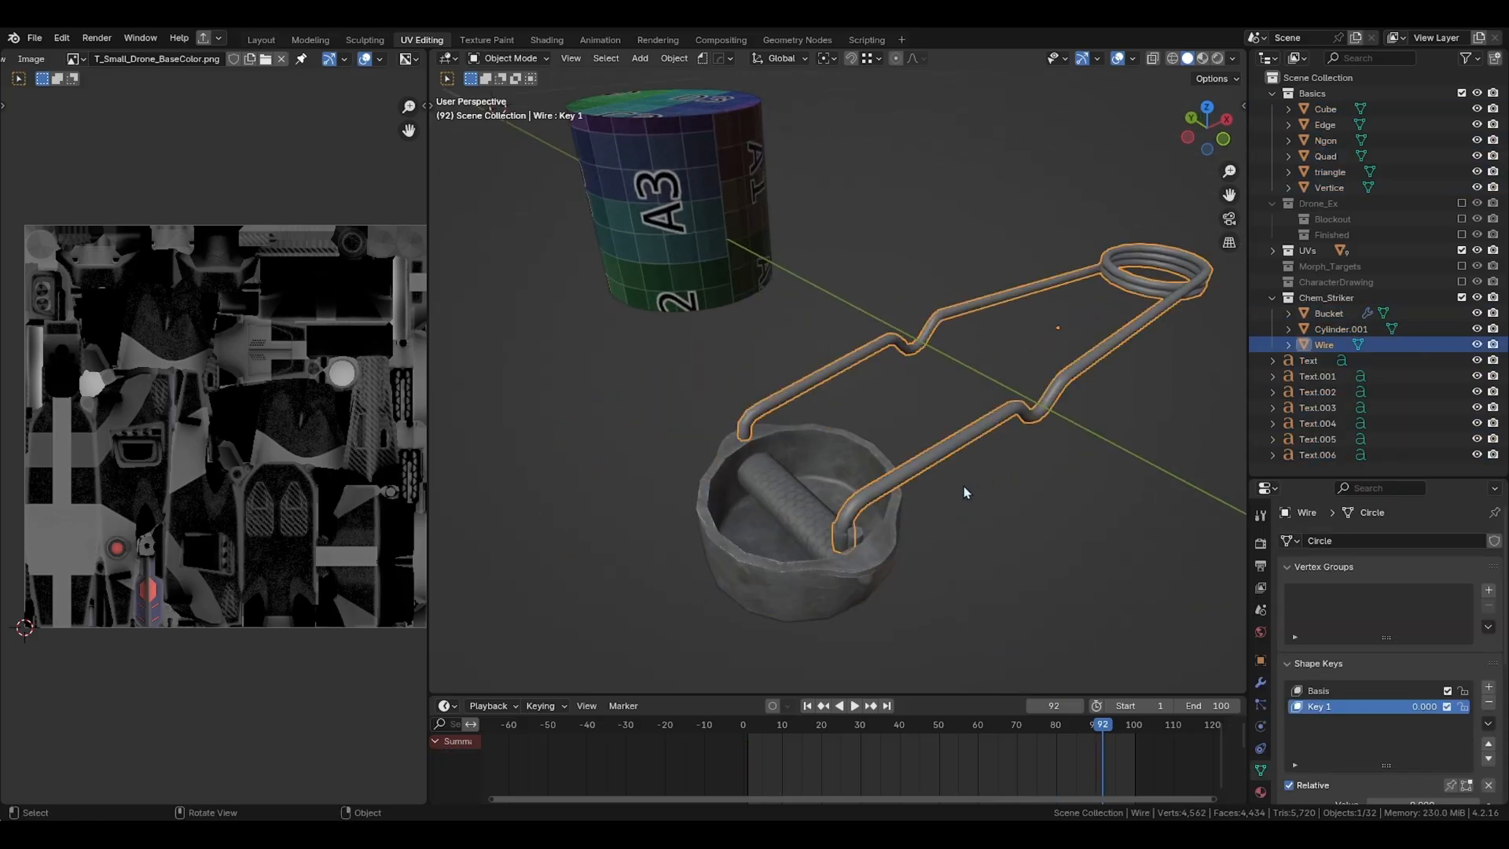
{"action": "middle_click_drag", "start_coordinate": [945, 490], "coordinate": [1021, 397]}
{"action": "left_click", "coordinate": [781, 464], "text": "shift"}
{"action": "key", "text": "Tab"}
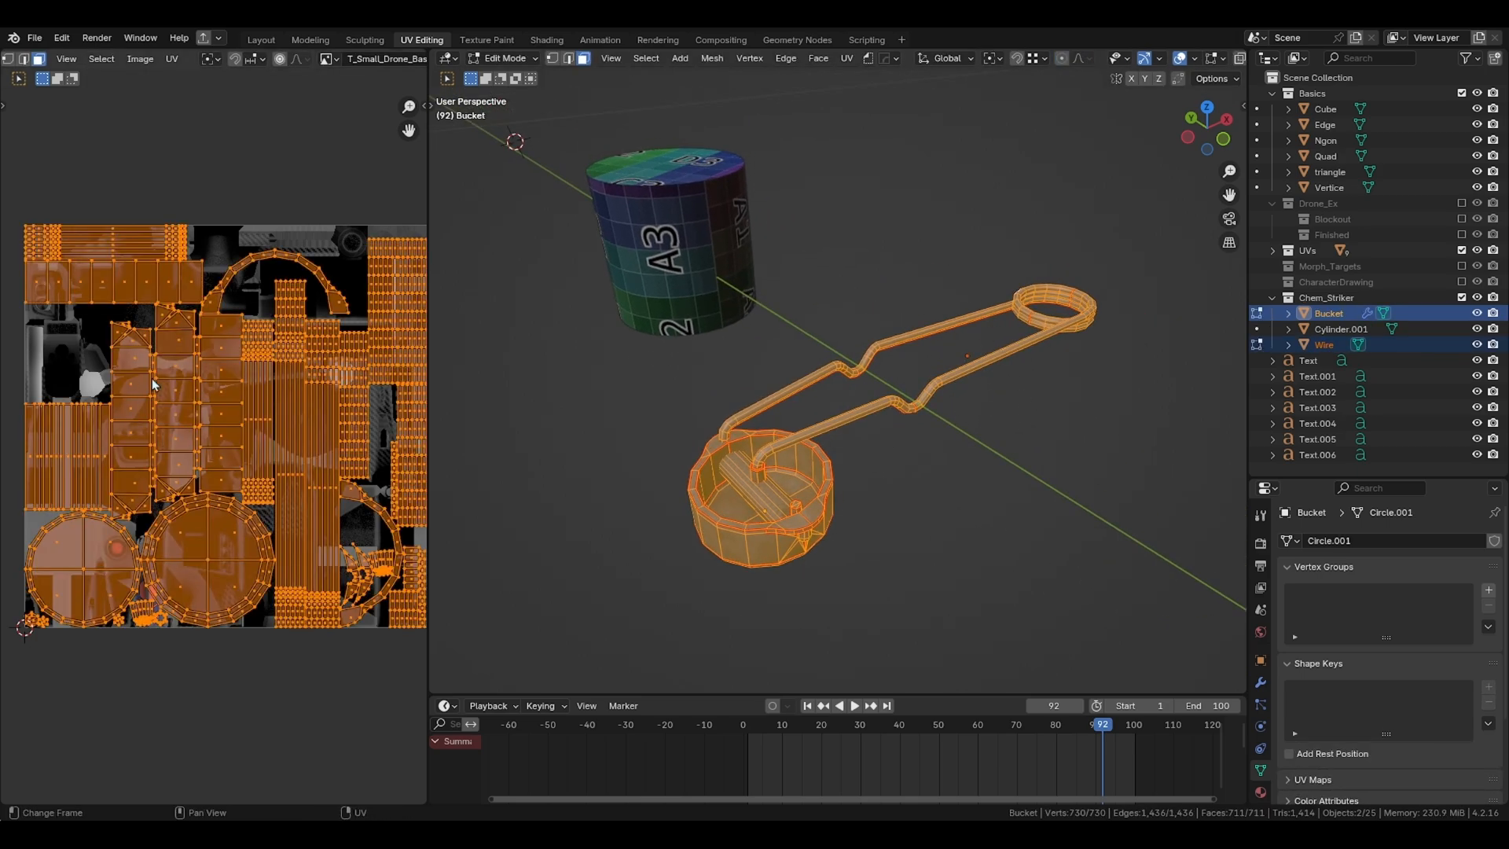
Step: Show T_ChemStriker_AlbedoTransparency.jpg behind the striker's UVs and return to Object Mode
{"action": "left_click", "coordinate": [325, 58]}
{"action": "left_click", "coordinate": [370, 129]}
{"action": "scroll", "coordinate": [266, 224], "scroll_direction": "down", "scroll_amount": 1}
{"action": "middle_click_drag", "start_coordinate": [275, 278], "coordinate": [228, 327]}
{"action": "middle_click_drag", "start_coordinate": [115, 481], "coordinate": [128, 484]}
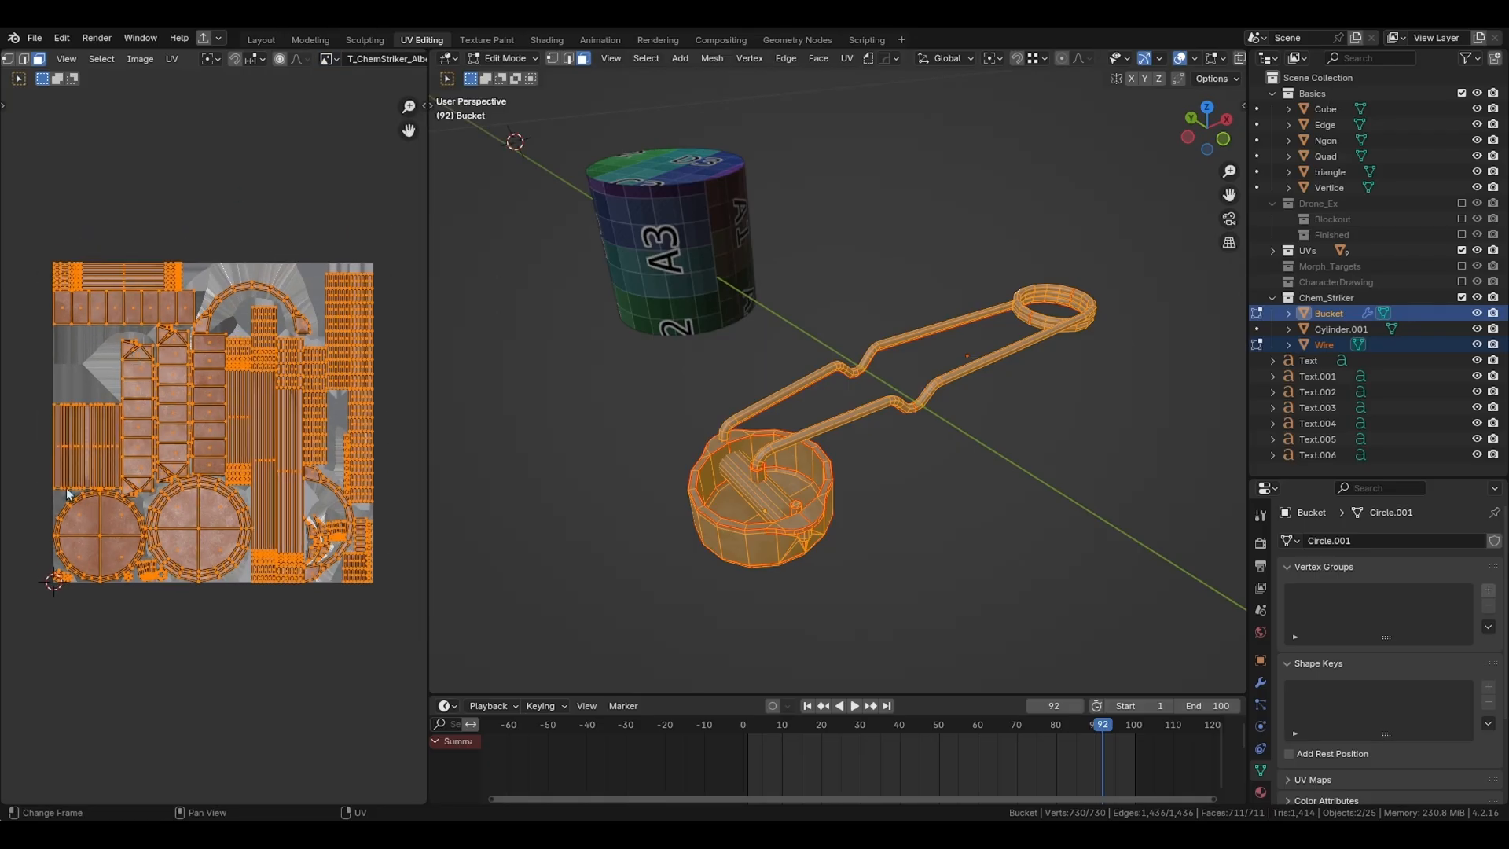
{"action": "key", "text": "Tab"}
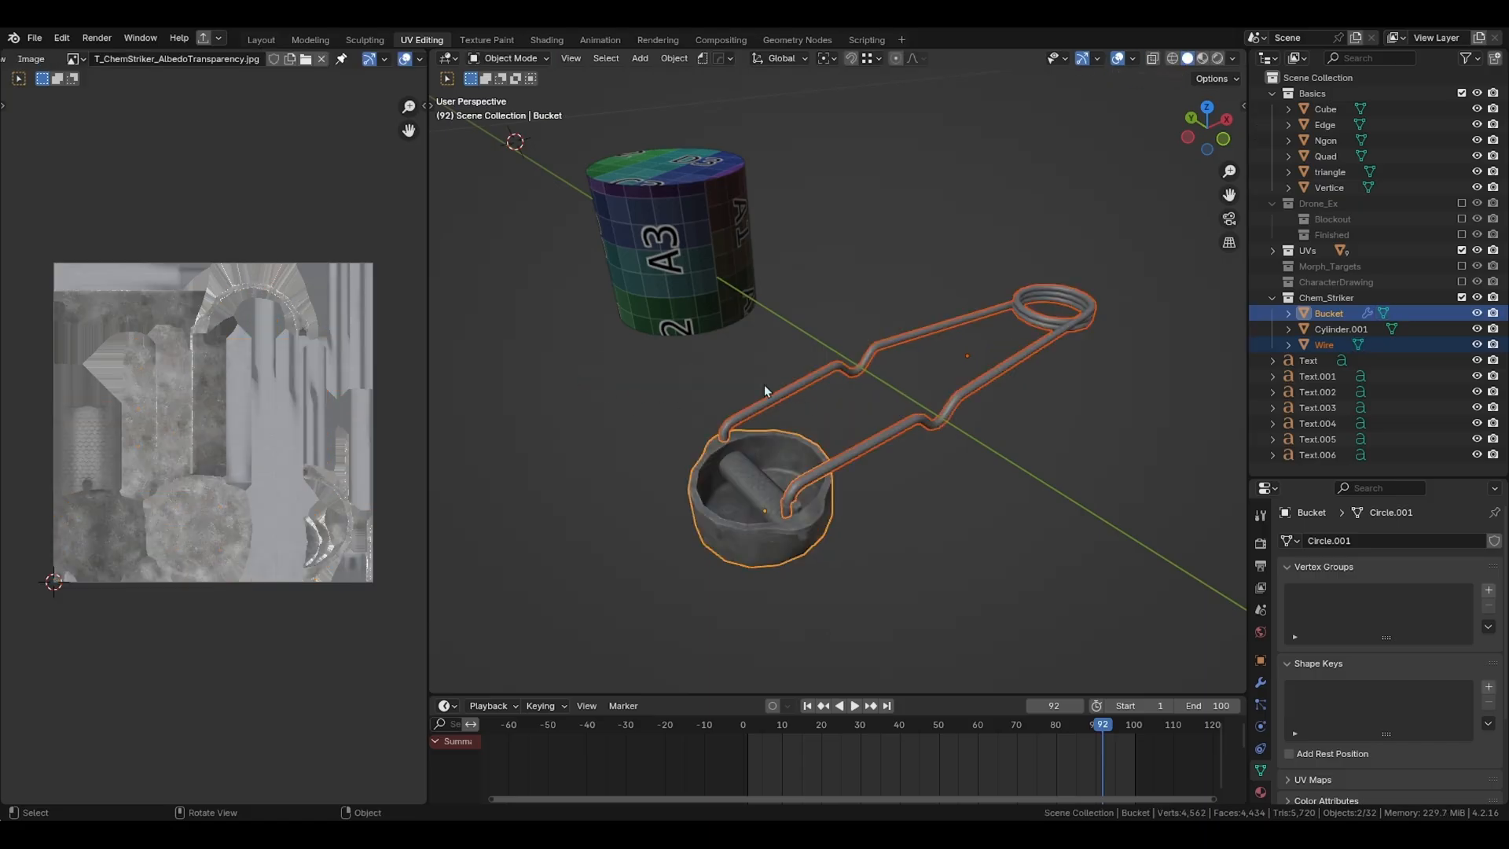
Step: Select the checker-textured cylinder, frame it in the view and enter Edit Mode
{"action": "left_click", "coordinate": [765, 387]}
{"action": "left_click", "coordinate": [691, 238]}
{"action": "key", "text": "KP_Decimal"}
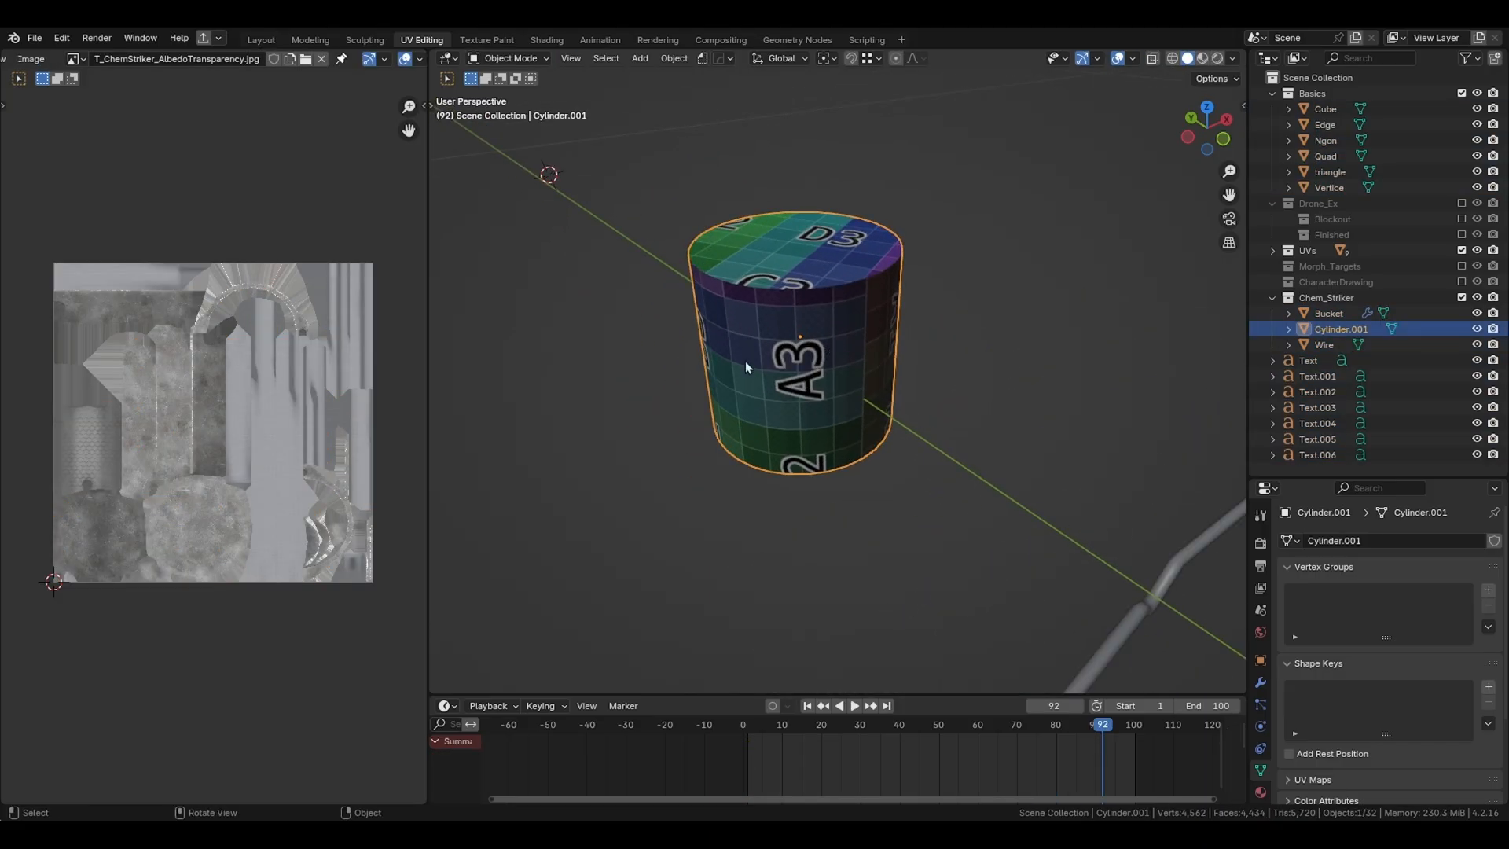
{"action": "key", "text": "Tab"}
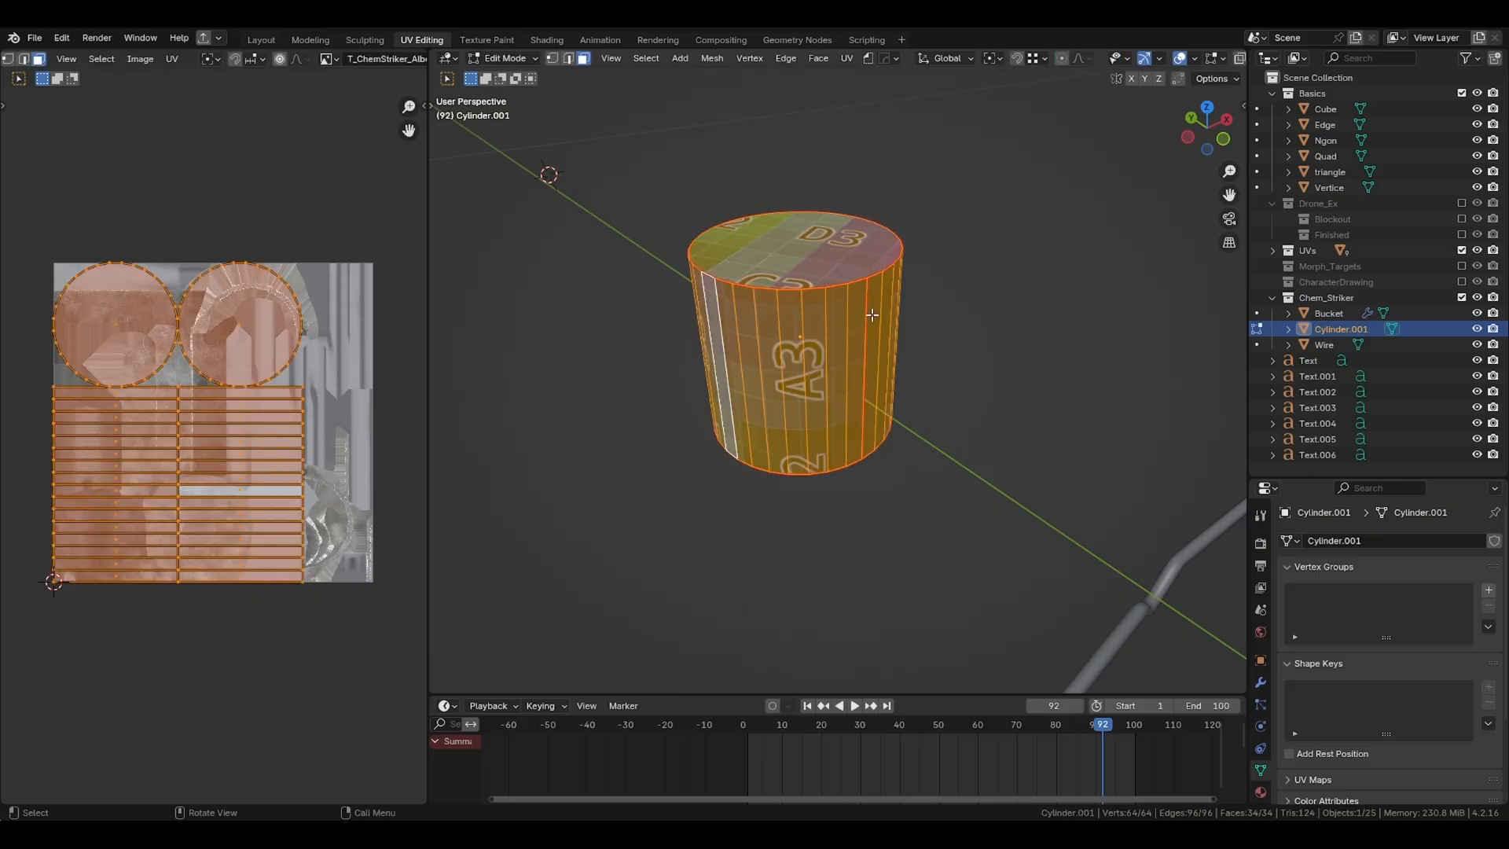
Step: Display the TT_checker_512x512_COLOR_GRID image behind the cylinder's UVs
{"action": "left_click", "coordinate": [325, 59]}
{"action": "scroll", "coordinate": [358, 218], "scroll_direction": "down", "scroll_amount": 1}
{"action": "left_click", "coordinate": [357, 218]}
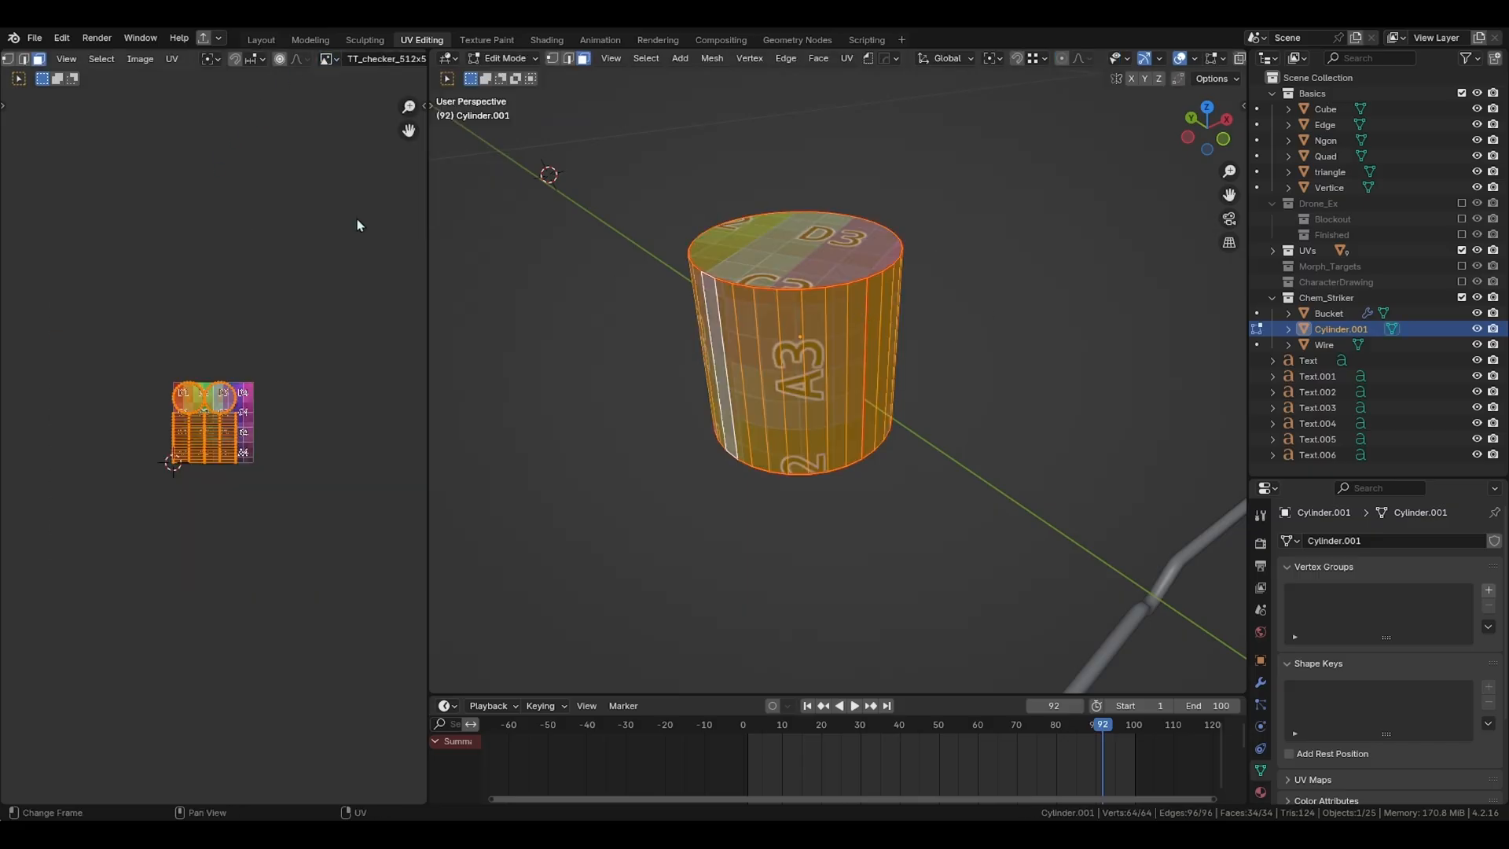
{"action": "scroll", "coordinate": [209, 446], "scroll_direction": "up", "scroll_amount": 7}
{"action": "middle_click_drag", "start_coordinate": [192, 375], "coordinate": [220, 450]}
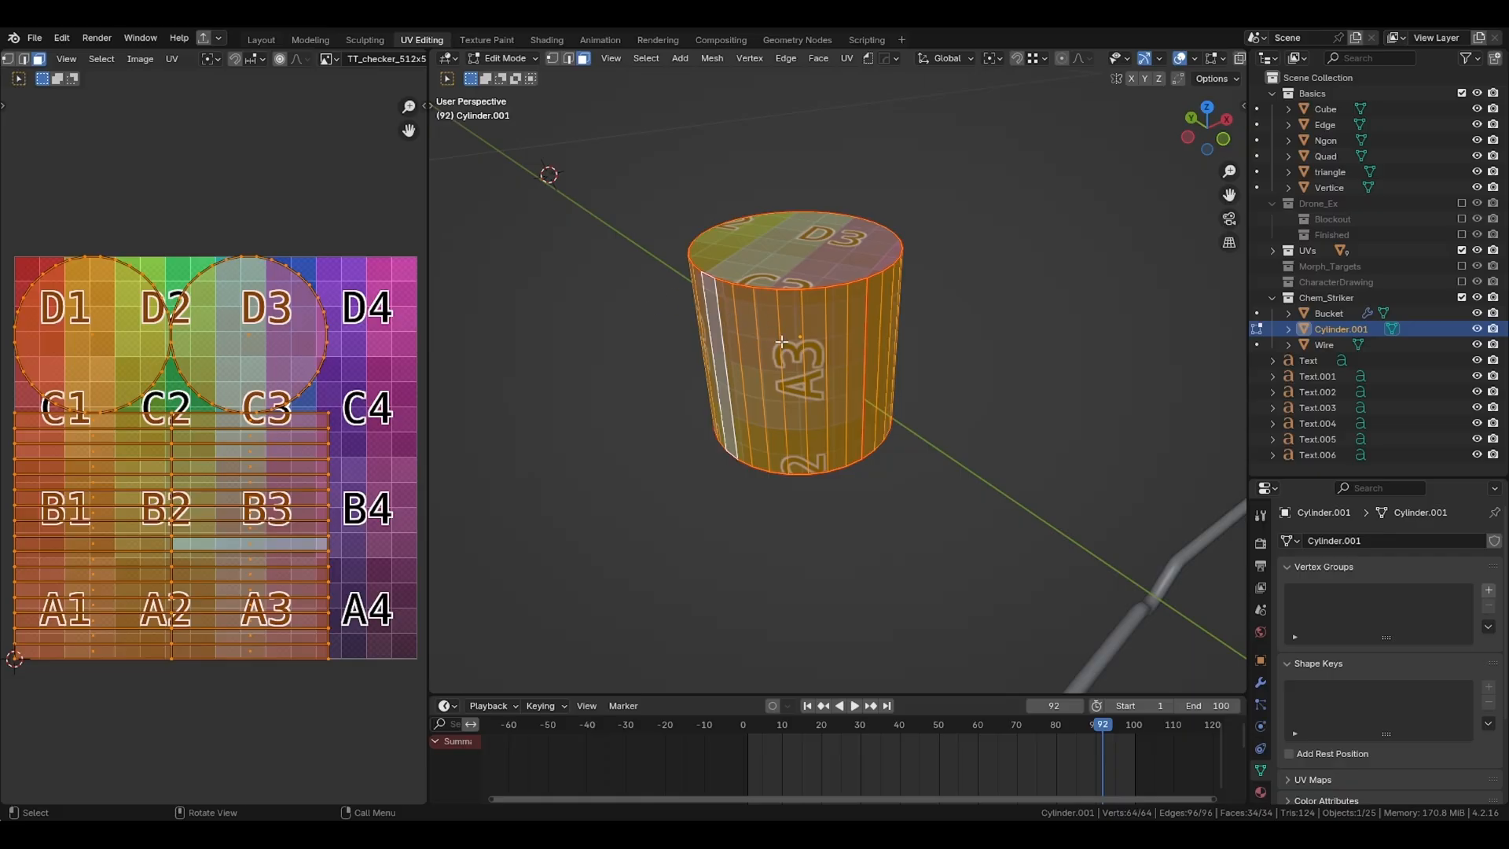
Step: Clear the cylinder's selection to expose its seams and switch to face selection mode
{"action": "middle_click_drag", "start_coordinate": [779, 297], "coordinate": [807, 334]}
{"action": "key", "text": "2"}
{"action": "left_click", "coordinate": [692, 401]}
{"action": "right_click", "coordinate": [692, 404]}
{"action": "left_click", "coordinate": [669, 386]}
{"action": "scroll", "coordinate": [806, 335], "scroll_direction": "up", "scroll_amount": 1}
{"action": "key", "text": "3"}
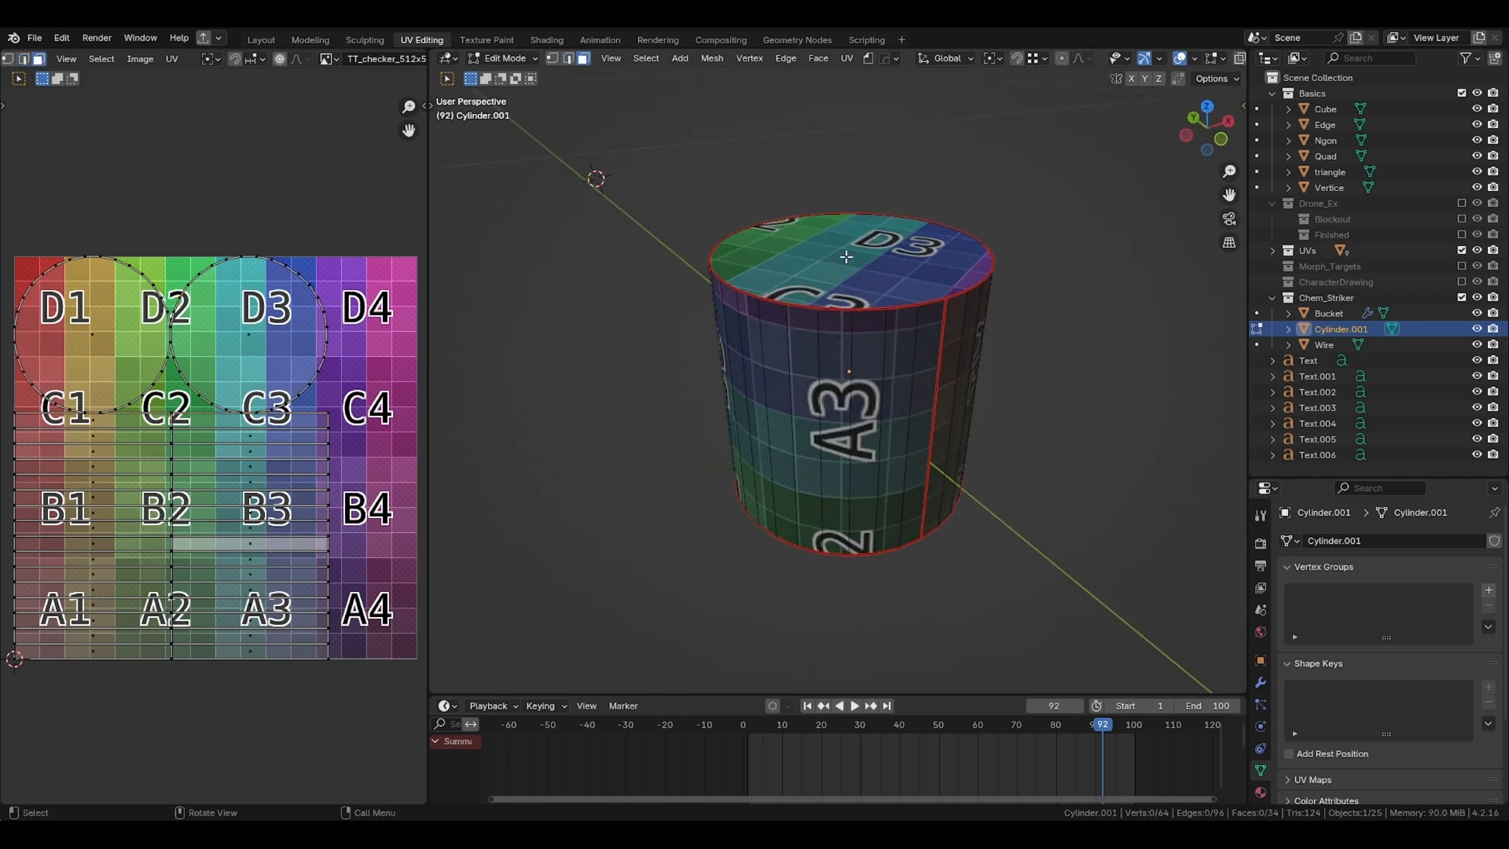
Step: Select the cylinder's top cap and its bottom cap in turn to examine their matching UV islands
{"action": "left_click", "coordinate": [846, 257]}
{"action": "key", "text": "2"}
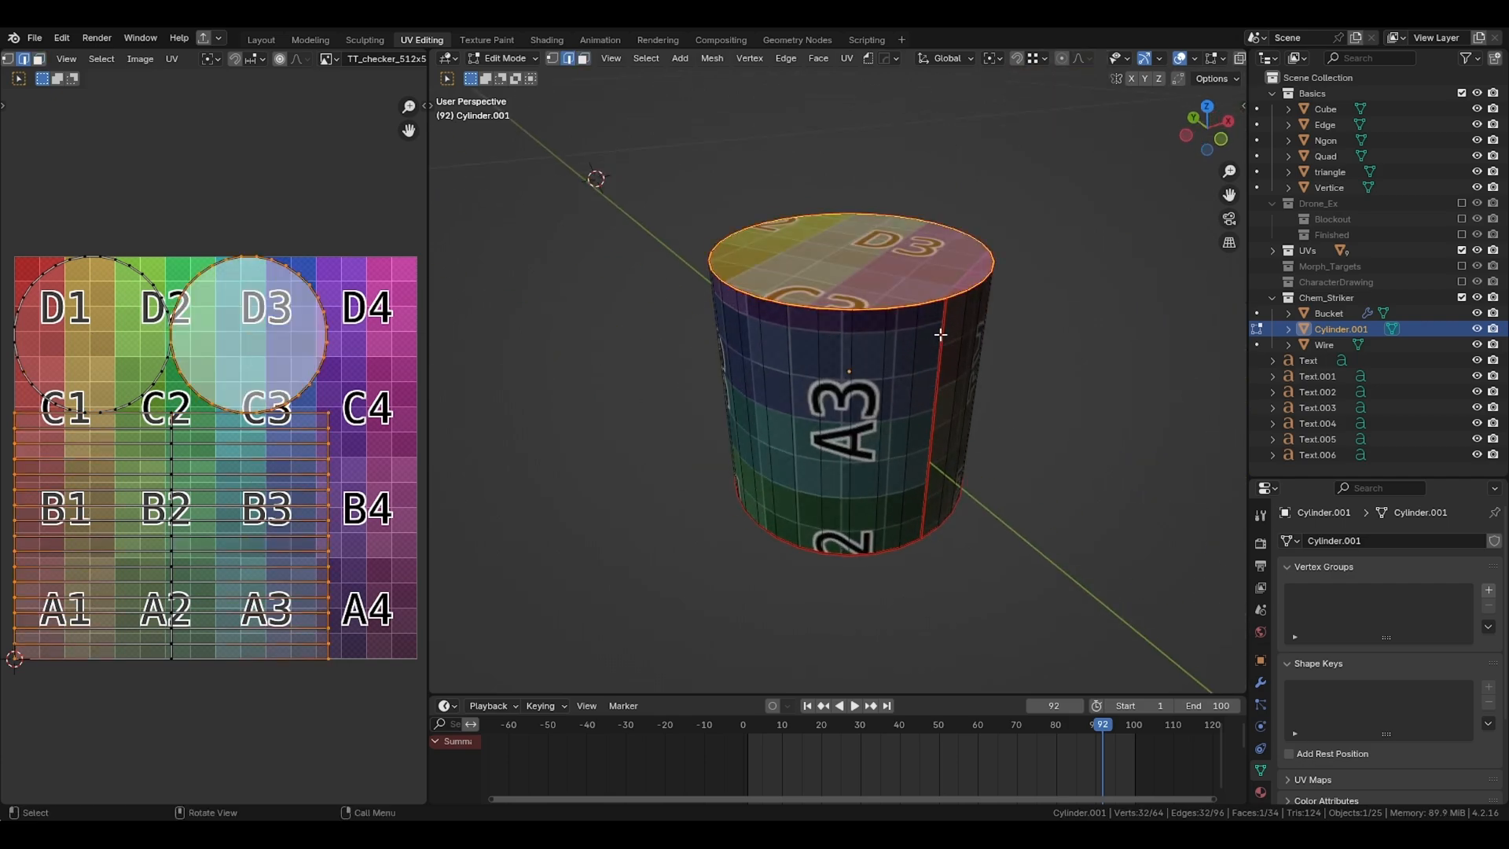
{"action": "key", "text": "3"}
{"action": "middle_click_drag", "start_coordinate": [921, 489], "coordinate": [833, 412]}
{"action": "left_click", "coordinate": [833, 412]}
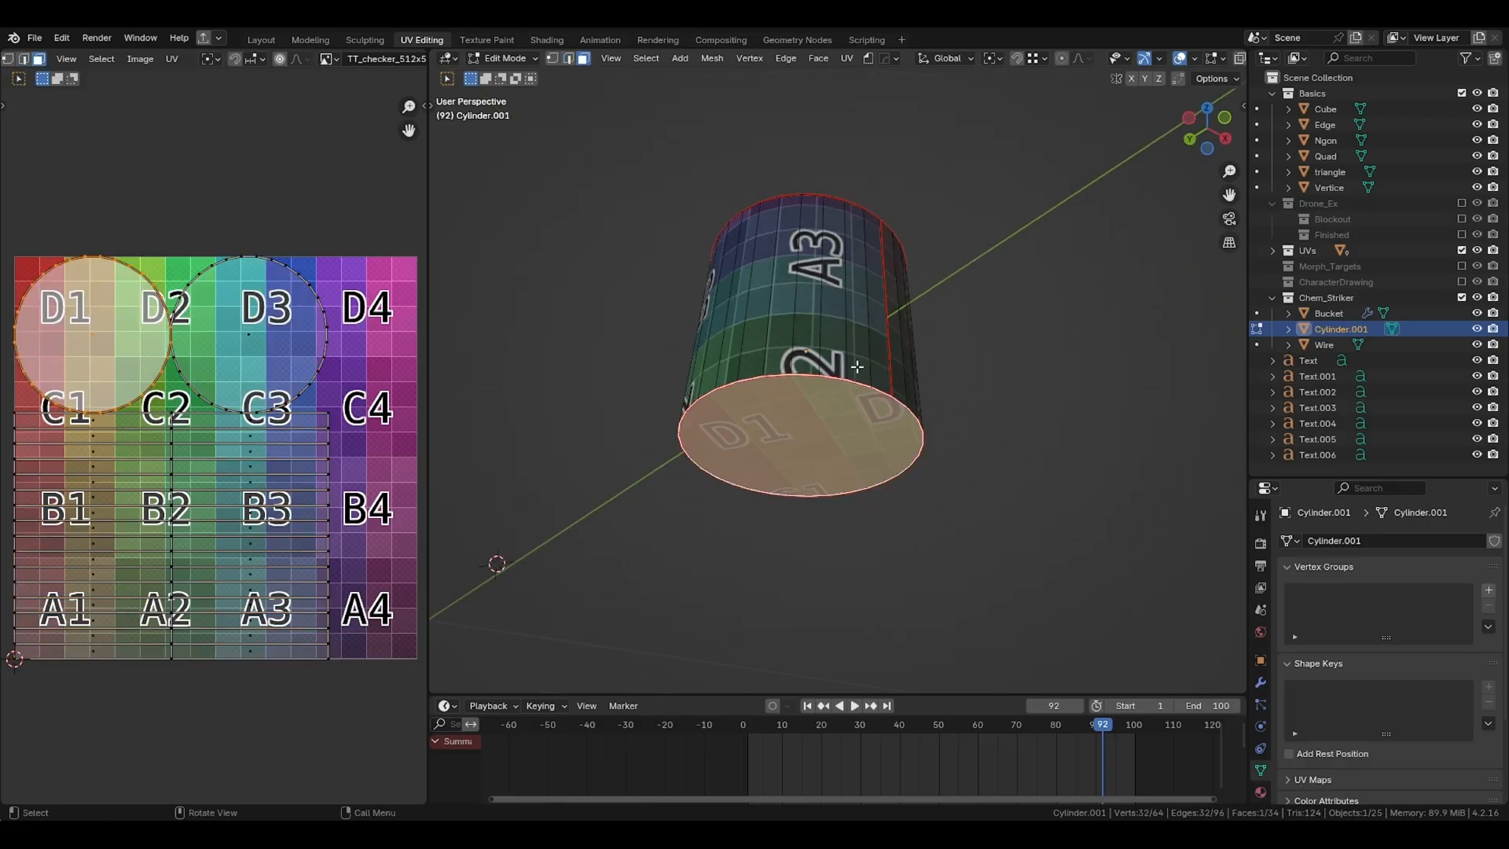
Step: Unwrap the whole cylinder along its existing seams and bring the new UV layout into view
{"action": "key", "text": "2"}
{"action": "key", "text": "a"}
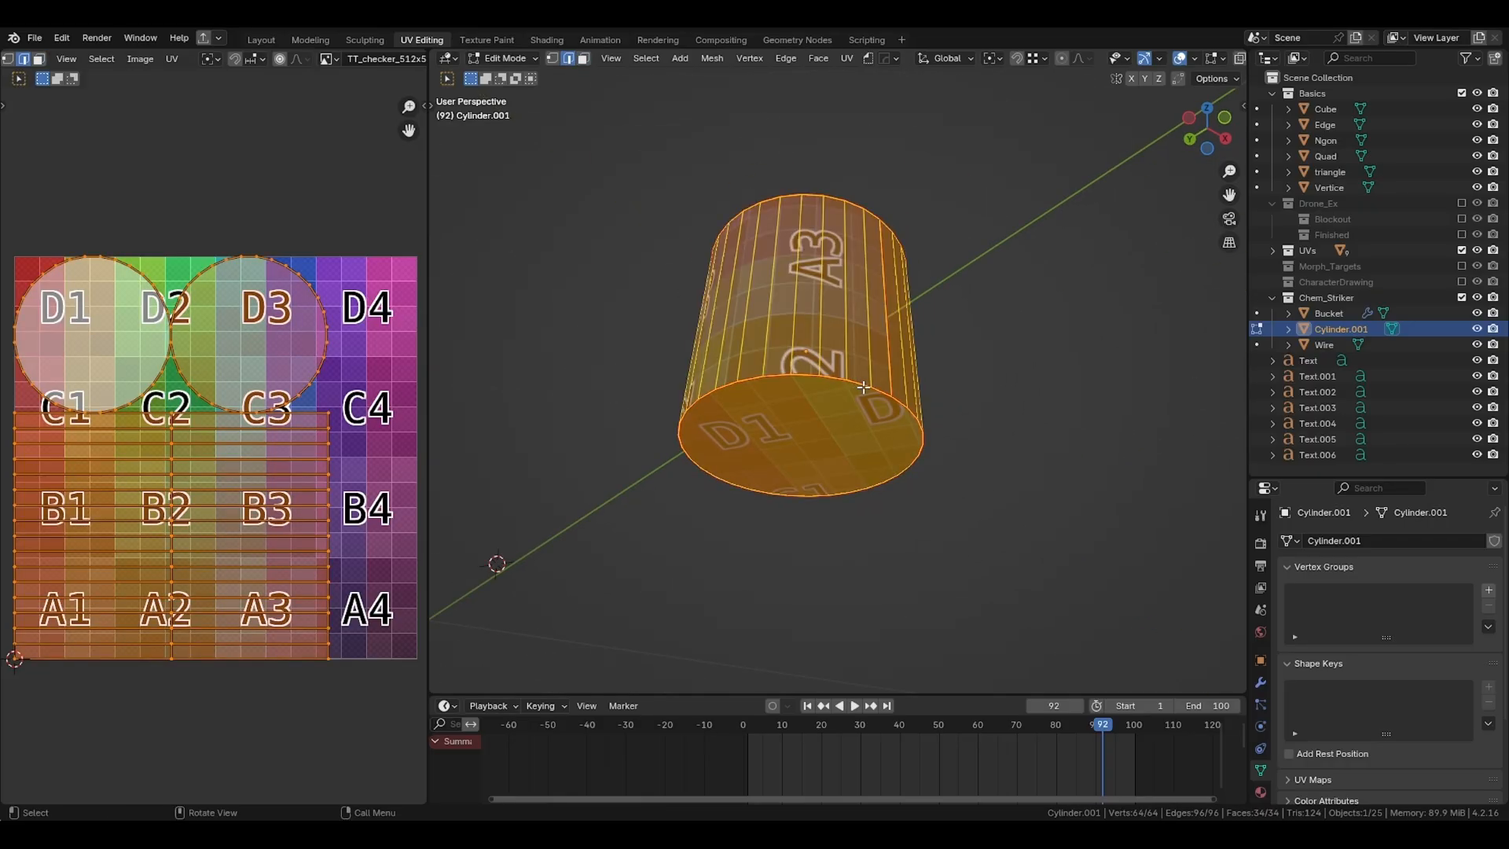
{"action": "key", "text": "u"}
{"action": "left_click", "coordinate": [863, 387]}
{"action": "scroll", "coordinate": [236, 59], "scroll_direction": "right", "scroll_amount": 3}
{"action": "scroll", "coordinate": [257, 295], "scroll_direction": "left", "scroll_amount": 2, "text": "ctrl"}
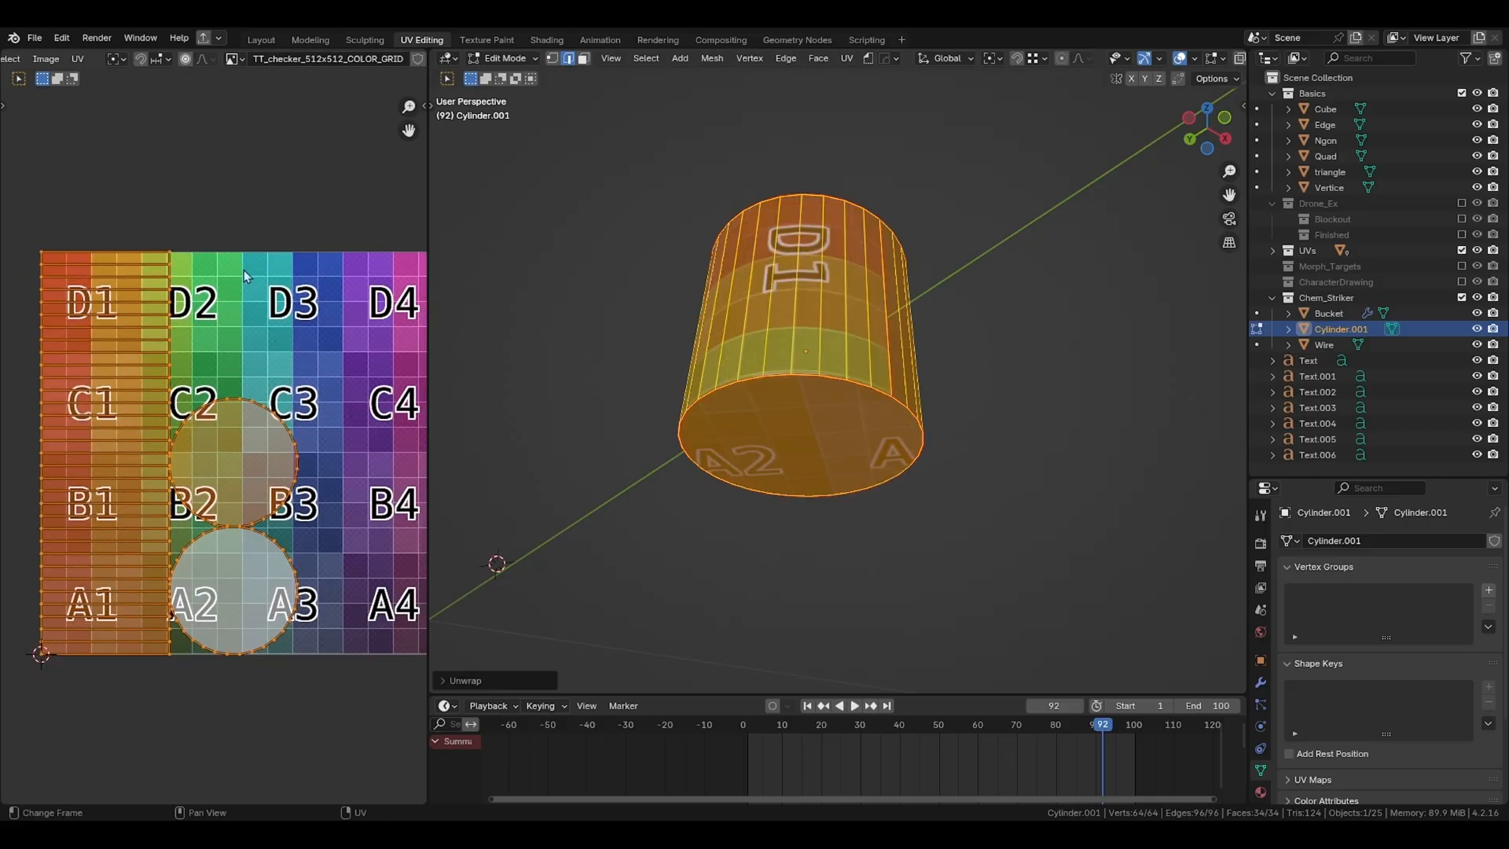
Step: Clear the seam from the edge loop around the cylinder's bottom cap and deselect everything
{"action": "middle_click_drag", "start_coordinate": [830, 236], "coordinate": [825, 355]}
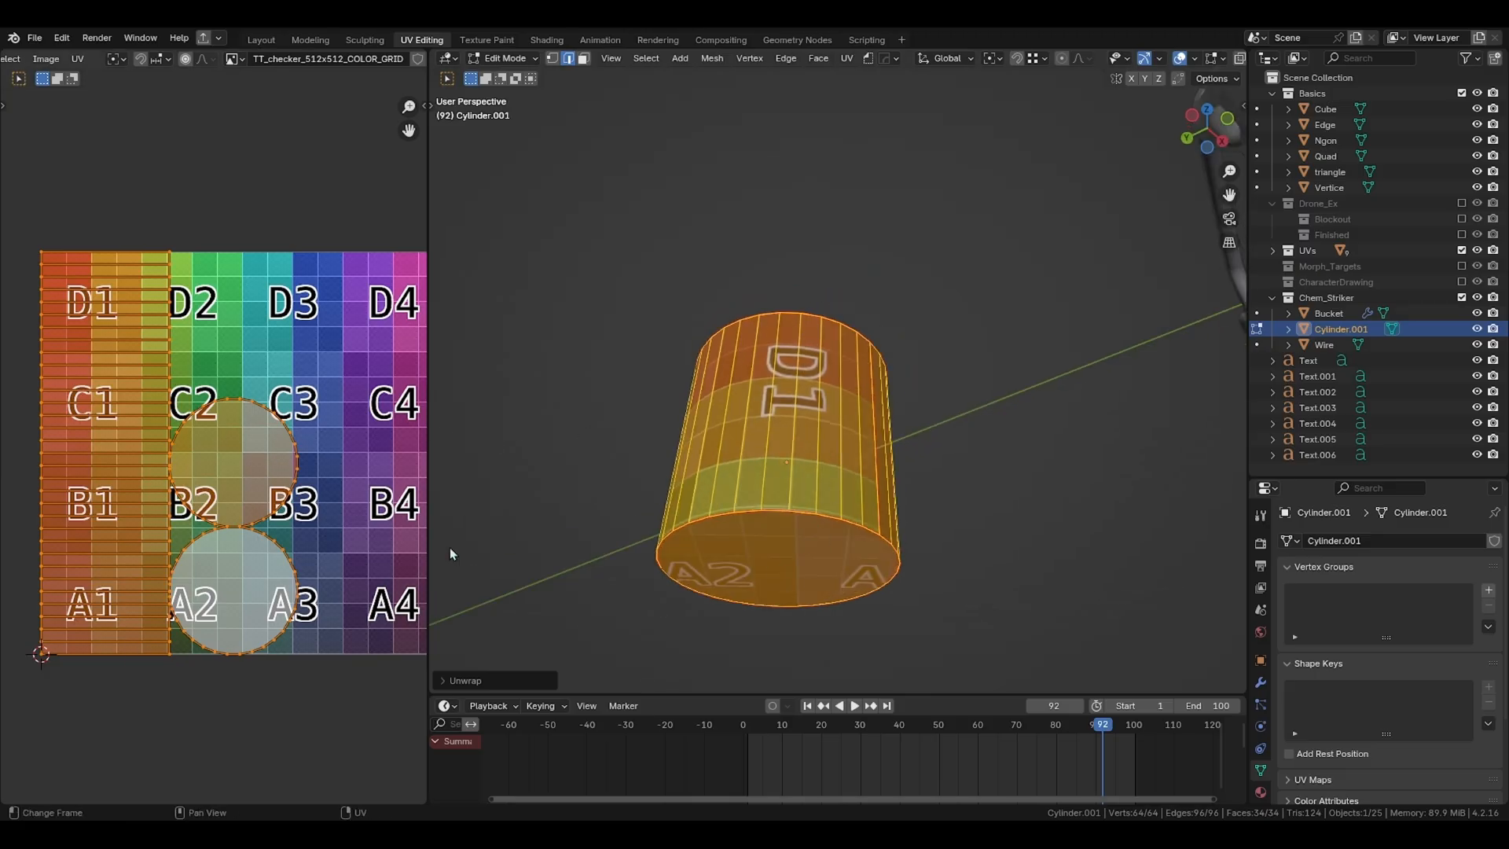
{"action": "left_click", "coordinate": [854, 545], "text": "alt"}
{"action": "right_click", "coordinate": [798, 555]}
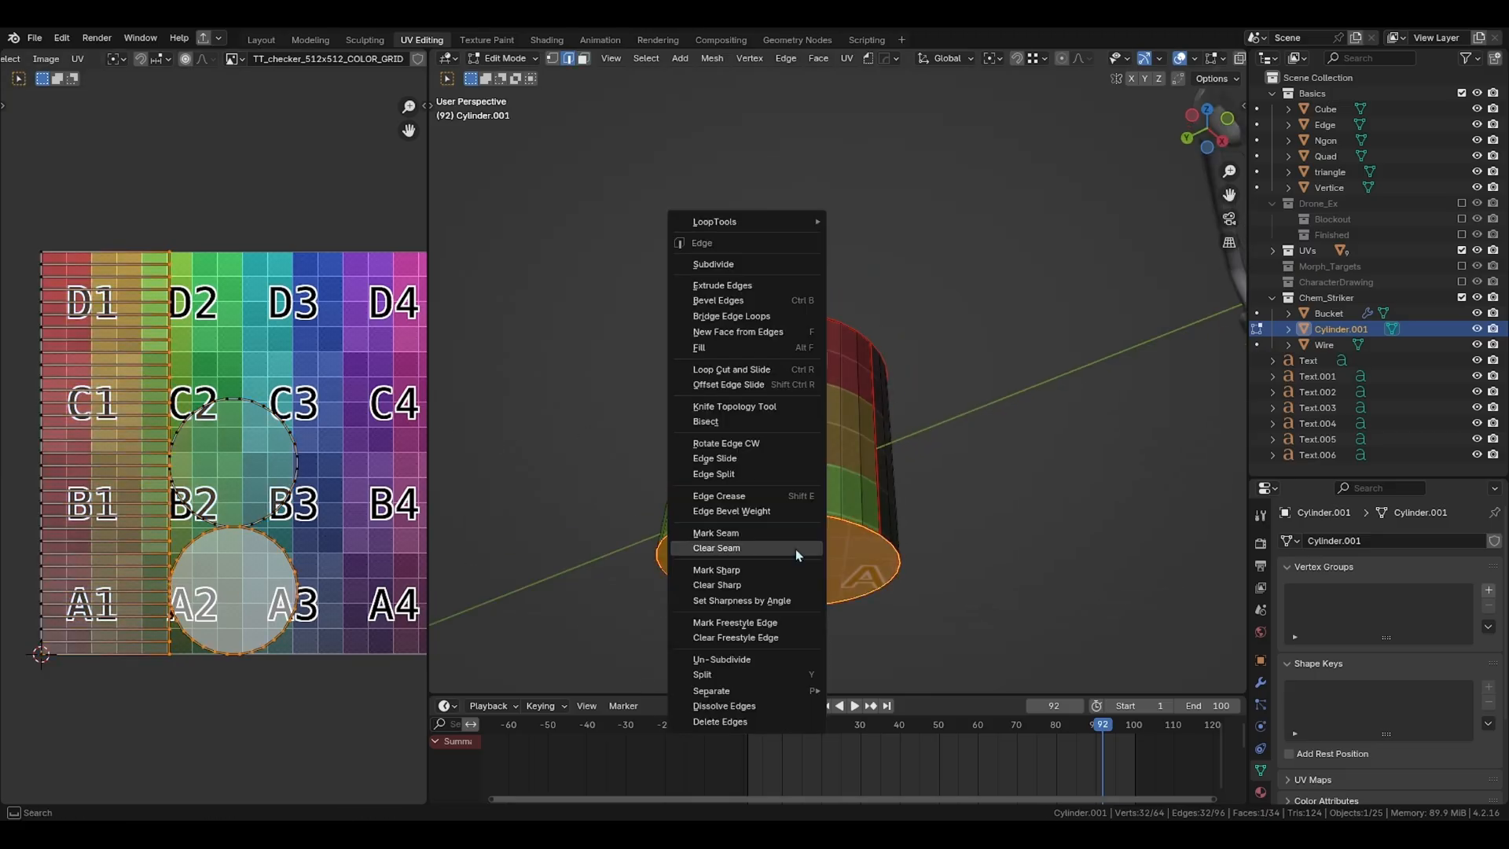
{"action": "left_click", "coordinate": [796, 549]}
{"action": "key", "text": "alt+a"}
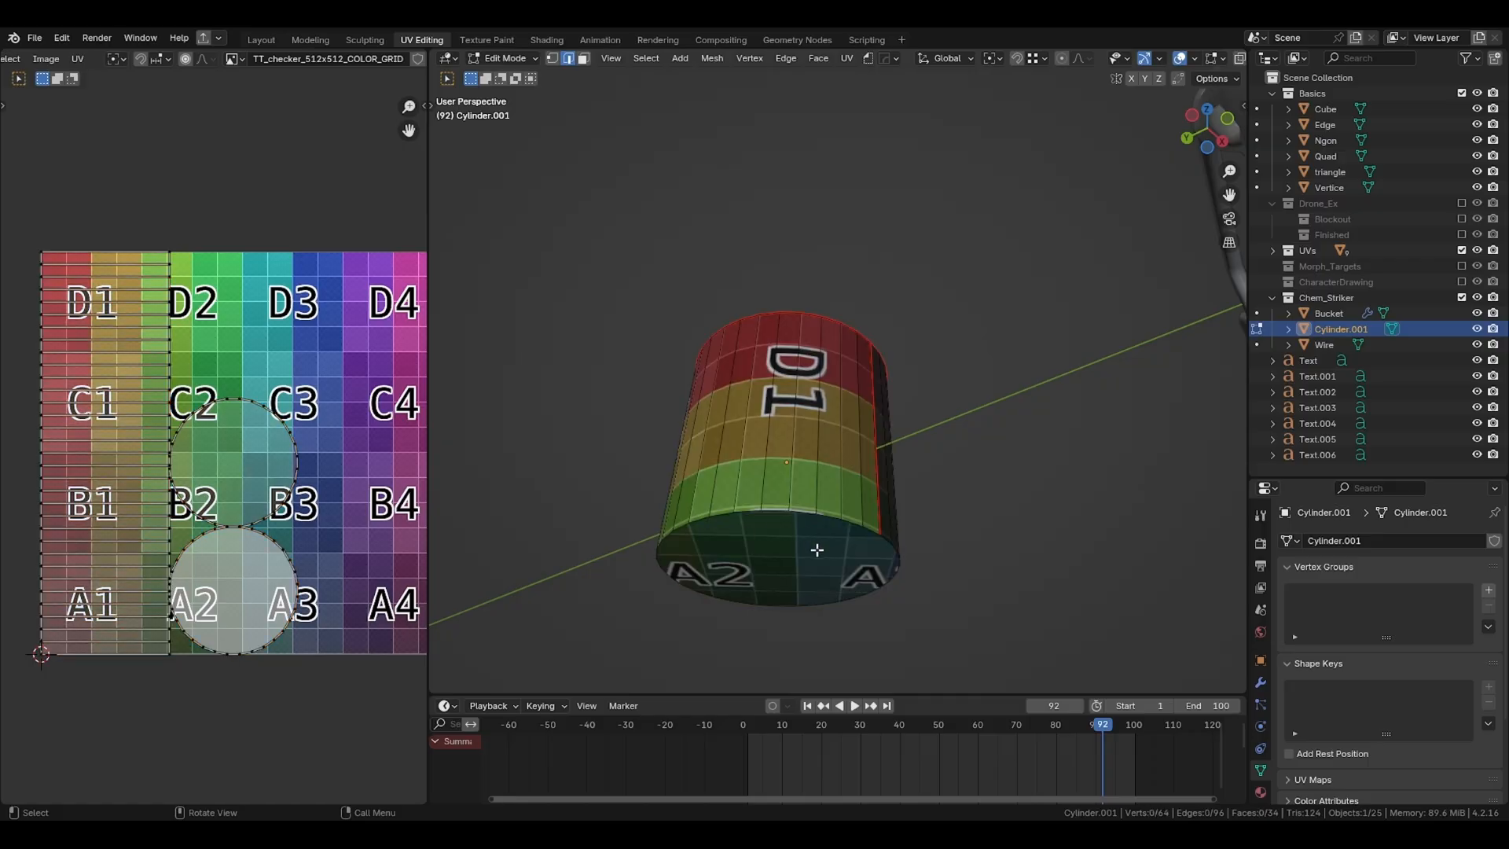
Step: Unwrap the whole cylinder again without the bottom cap seam
{"action": "key", "text": "a"}
{"action": "key", "text": "u"}
{"action": "left_click", "coordinate": [817, 511]}
{"action": "scroll", "coordinate": [154, 466], "scroll_direction": "down", "scroll_amount": 2}
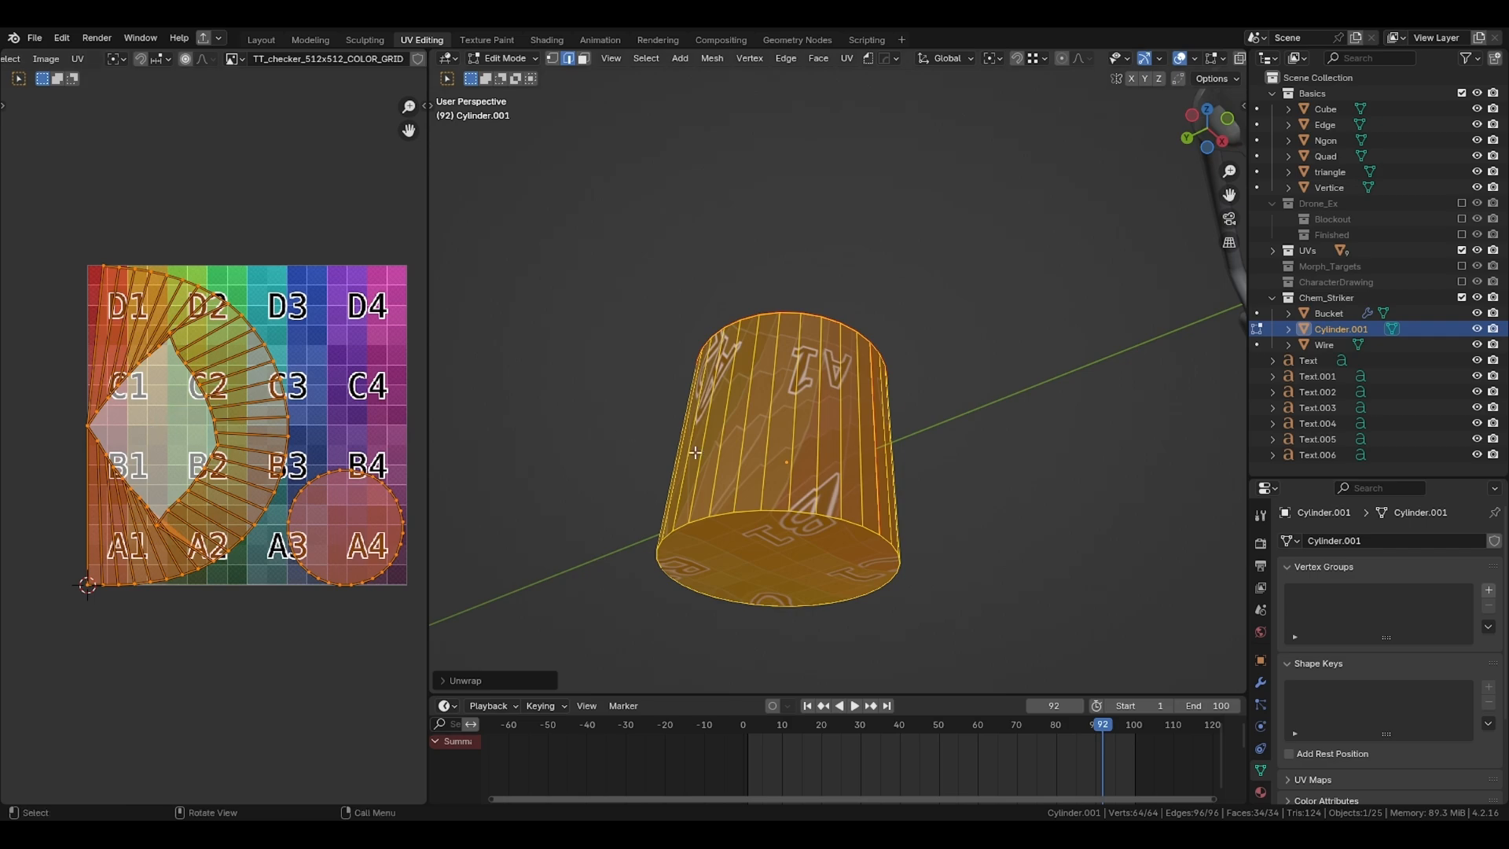
Step: Return to Object Mode, isolate the cylinder and inspect how the checker texture runs around its side
{"action": "key", "text": "Tab"}
{"action": "middle_click_drag", "start_coordinate": [817, 520], "coordinate": [702, 469]}
{"action": "key", "text": "shift+h"}
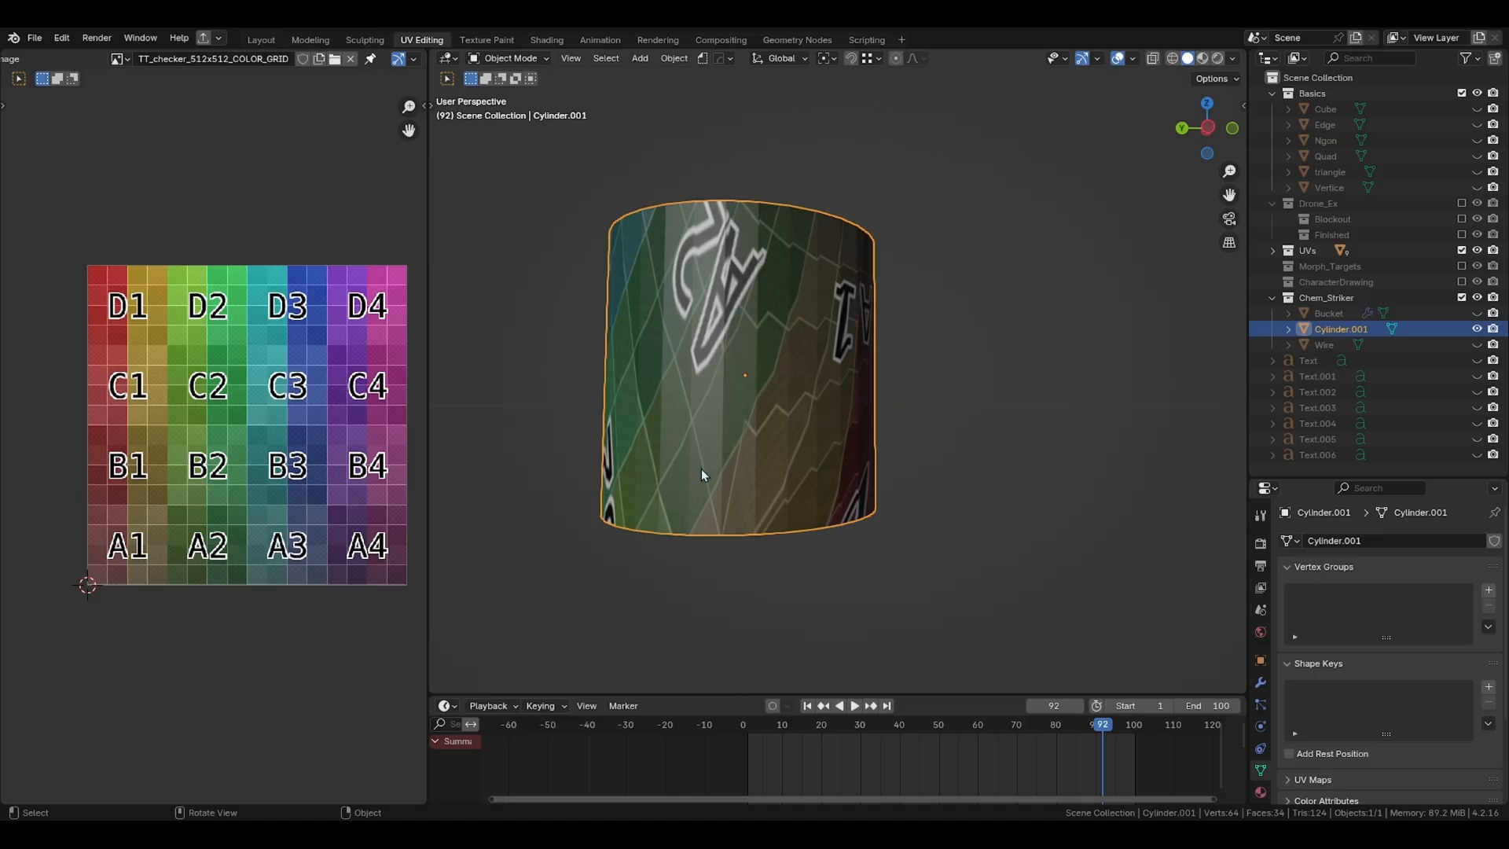
{"action": "middle_click_drag", "start_coordinate": [710, 402], "coordinate": [805, 458]}
Step: Add a monkey mesh to the scene and move it away from the cylinder
{"action": "key", "text": "shift+a"}
{"action": "mouse_move", "coordinate": [805, 457]}
{"action": "left_click", "coordinate": [884, 267]}
{"action": "scroll", "coordinate": [990, 599], "scroll_direction": "up", "scroll_amount": 3}
{"action": "scroll", "coordinate": [991, 599], "scroll_direction": "down", "scroll_amount": 6}
{"action": "key", "text": "g"}
{"action": "left_click", "coordinate": [1020, 462]}
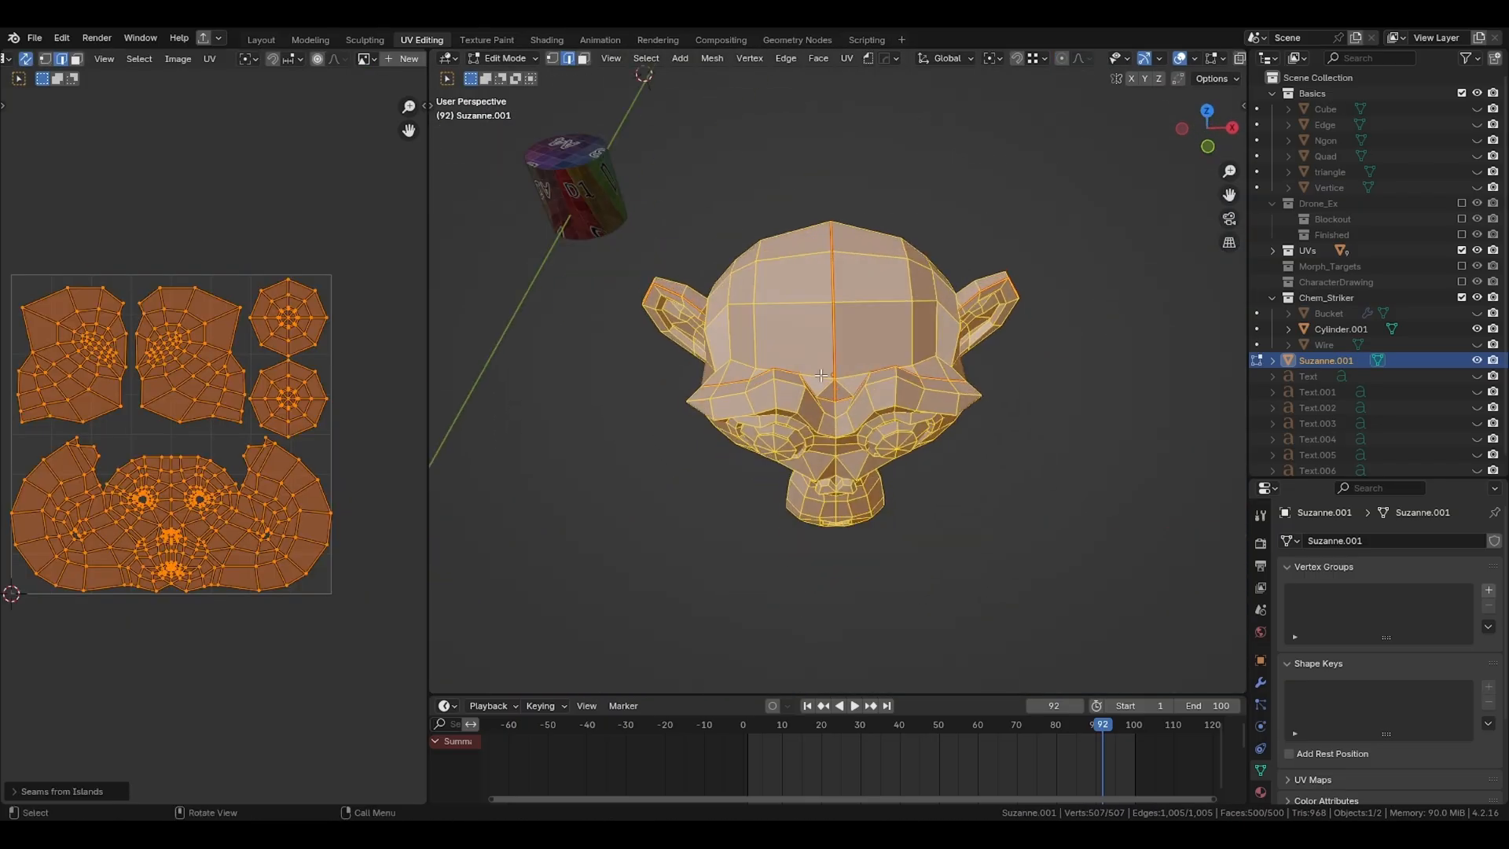
Step: Examine the monkey's seams from several sides and pick linked face islands to check how they are separated
{"action": "key", "text": "alt+a"}
{"action": "middle_click_drag", "start_coordinate": [760, 474], "coordinate": [936, 321]}
{"action": "middle_click_drag", "start_coordinate": [820, 418], "coordinate": [830, 466]}
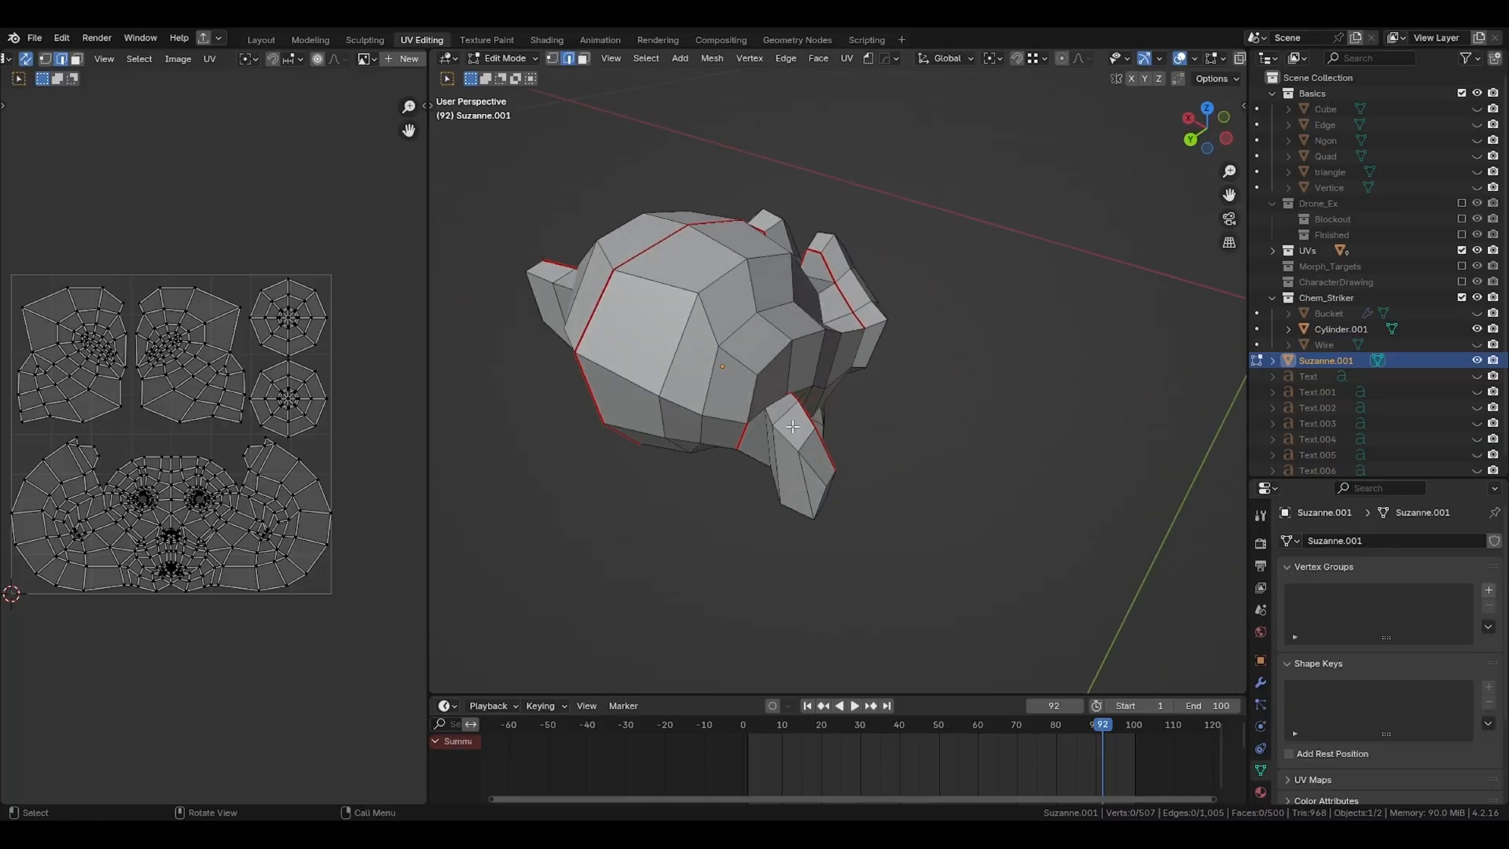
{"action": "scroll", "coordinate": [817, 459], "scroll_direction": "up", "scroll_amount": 2}
{"action": "key", "text": "3"}
{"action": "key", "text": "l"}
{"action": "middle_click_drag", "start_coordinate": [865, 378], "coordinate": [686, 351]}
{"action": "middle_click_drag", "start_coordinate": [794, 354], "coordinate": [917, 438]}
{"action": "key", "text": "alt+a"}
{"action": "key", "text": "l"}
Step: Clear the seam on one edge of the seam line near the monkey's brow
{"action": "key", "text": "2"}
{"action": "left_click", "coordinate": [859, 383], "text": "alt"}
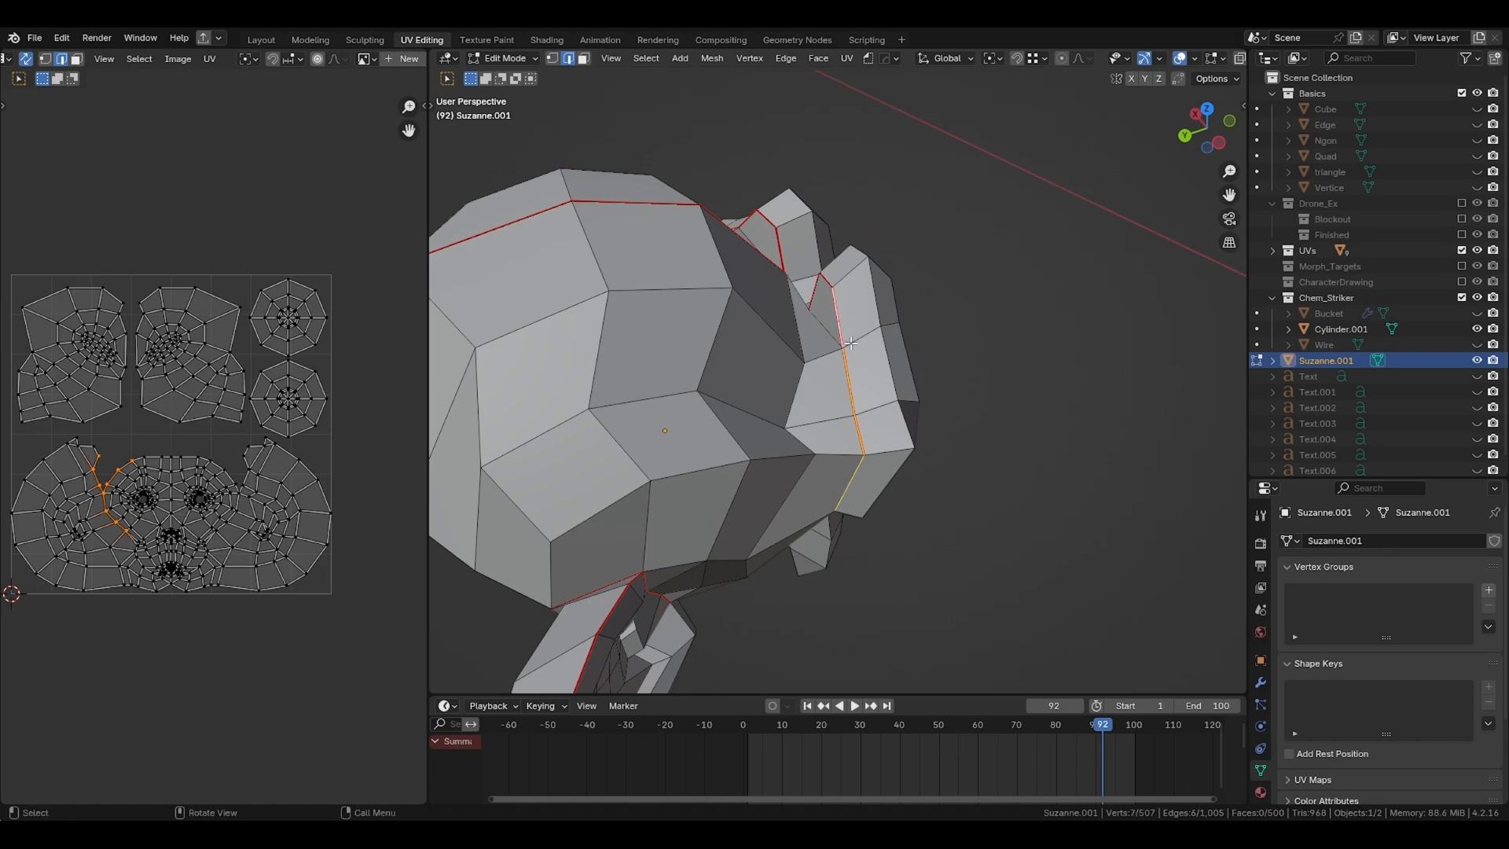
{"action": "middle_click_drag", "start_coordinate": [843, 320], "coordinate": [846, 379]}
{"action": "left_click", "coordinate": [822, 272], "text": "alt+shift"}
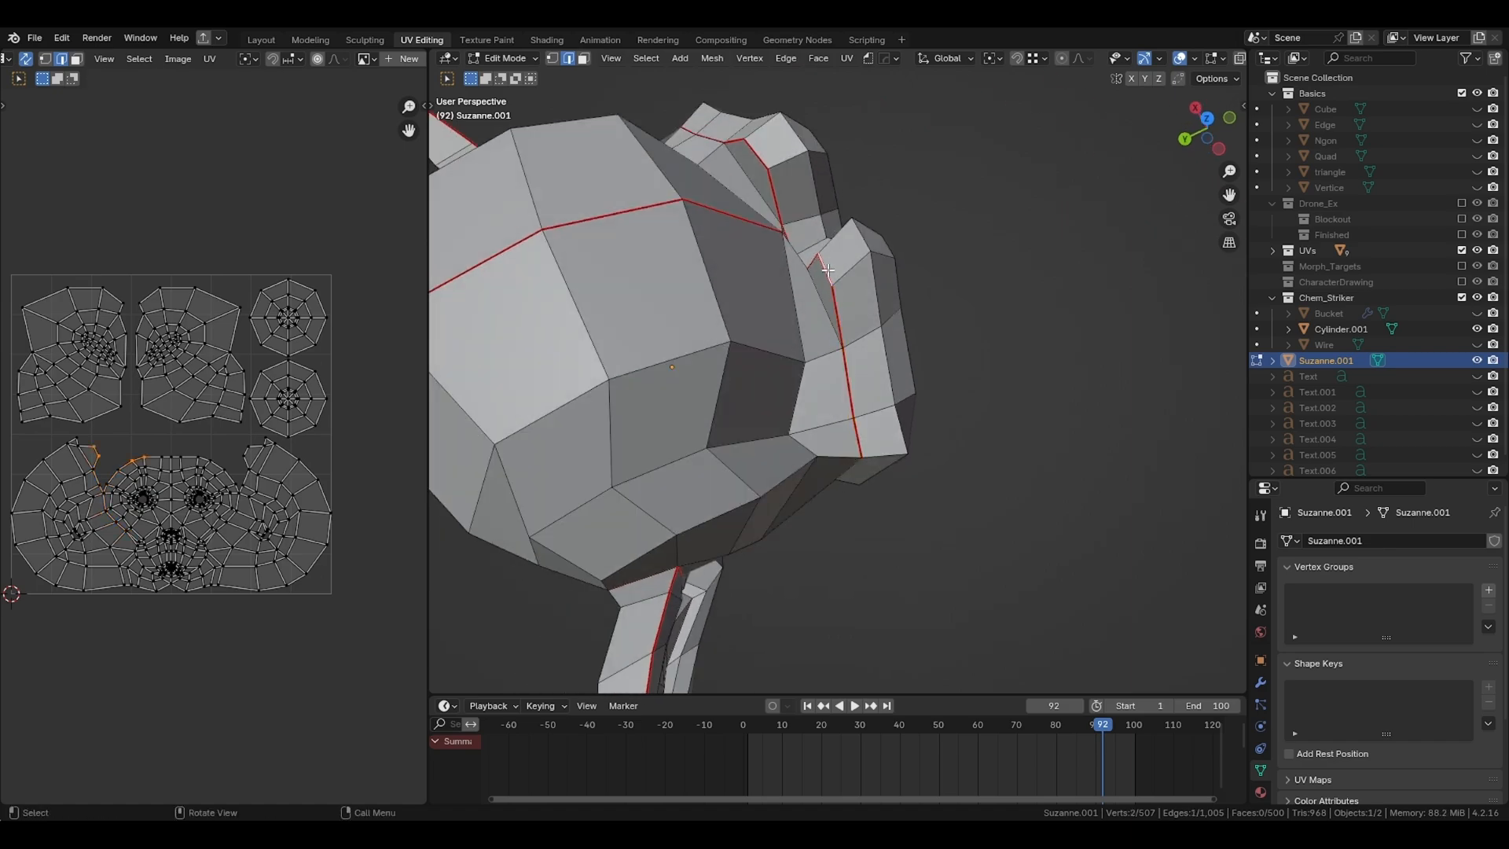
{"action": "left_click", "coordinate": [827, 271]}
{"action": "scroll", "coordinate": [828, 271], "scroll_direction": "up", "scroll_amount": 3}
{"action": "right_click", "coordinate": [828, 273]}
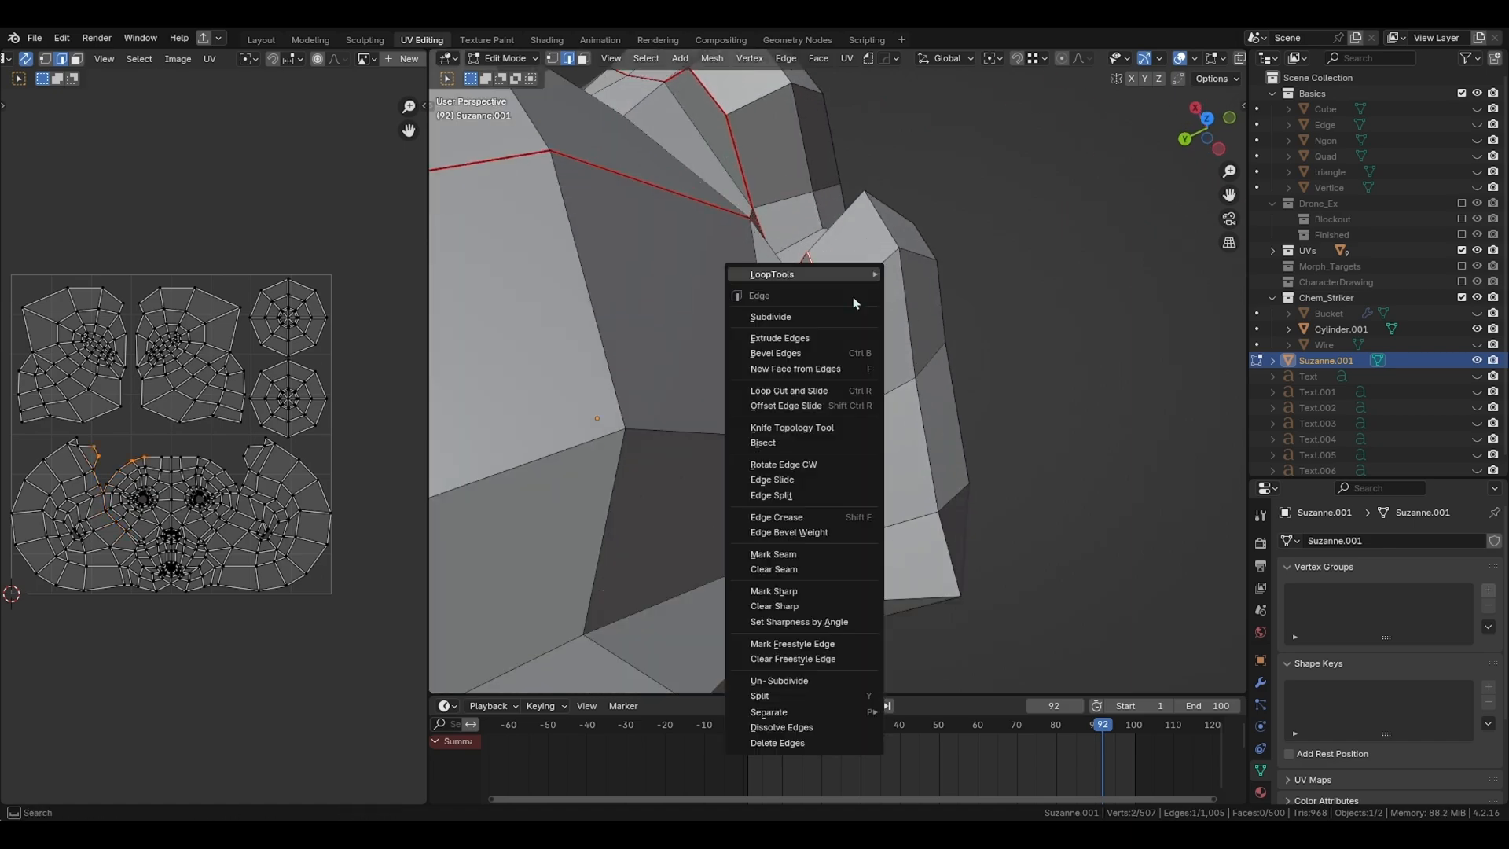
{"action": "left_click", "coordinate": [786, 569]}
Step: Select the whole monkey mesh, unwrap it with the shortened seam and check the head's UV island
{"action": "key", "text": "a"}
{"action": "key", "text": "alt+a"}
{"action": "key", "text": "a"}
{"action": "key", "text": "u"}
{"action": "left_click", "coordinate": [859, 269]}
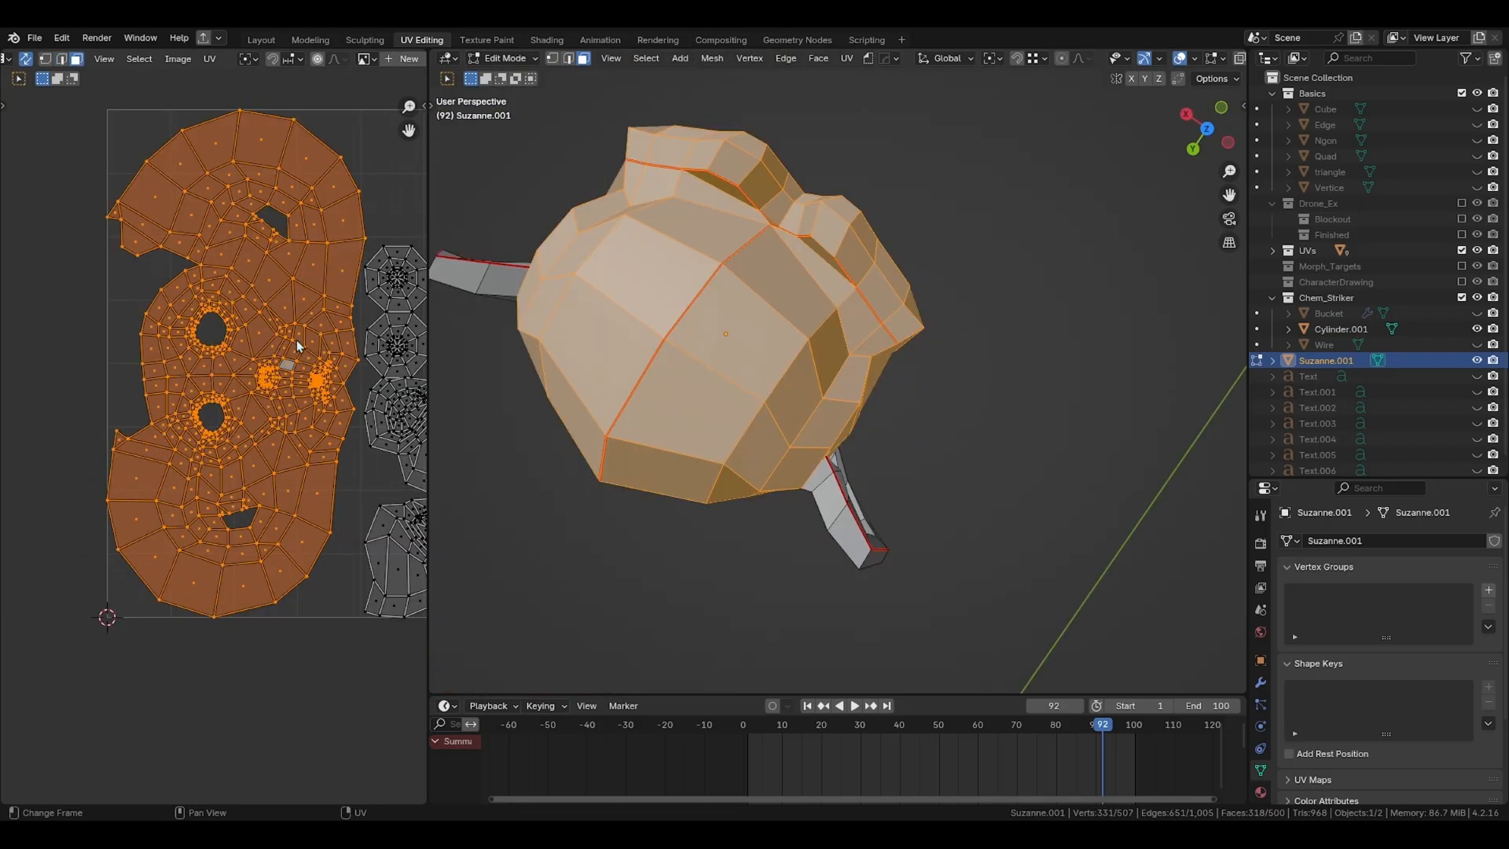
{"action": "middle_click_drag", "start_coordinate": [295, 300], "coordinate": [312, 379]}
Step: Return to Object Mode and apply the cylinder's TT_checker_512x512_COLOR_GRID material to the monkey
{"action": "key", "text": "Tab"}
{"action": "middle_click_drag", "start_coordinate": [698, 315], "coordinate": [556, 291]}
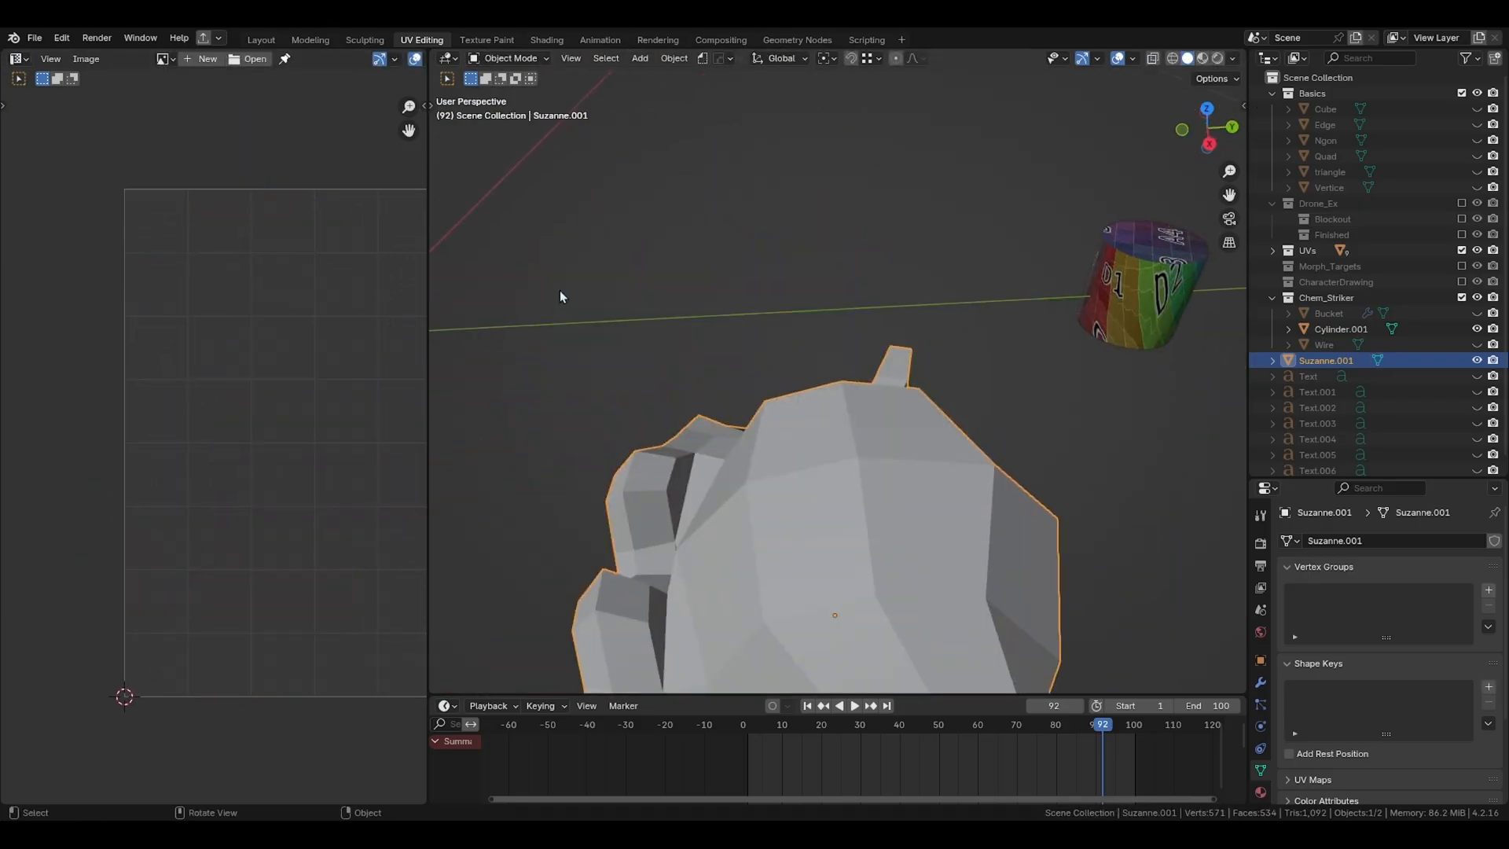
{"action": "scroll", "coordinate": [556, 290], "scroll_direction": "down", "scroll_amount": 3}
{"action": "left_click", "coordinate": [1063, 288]}
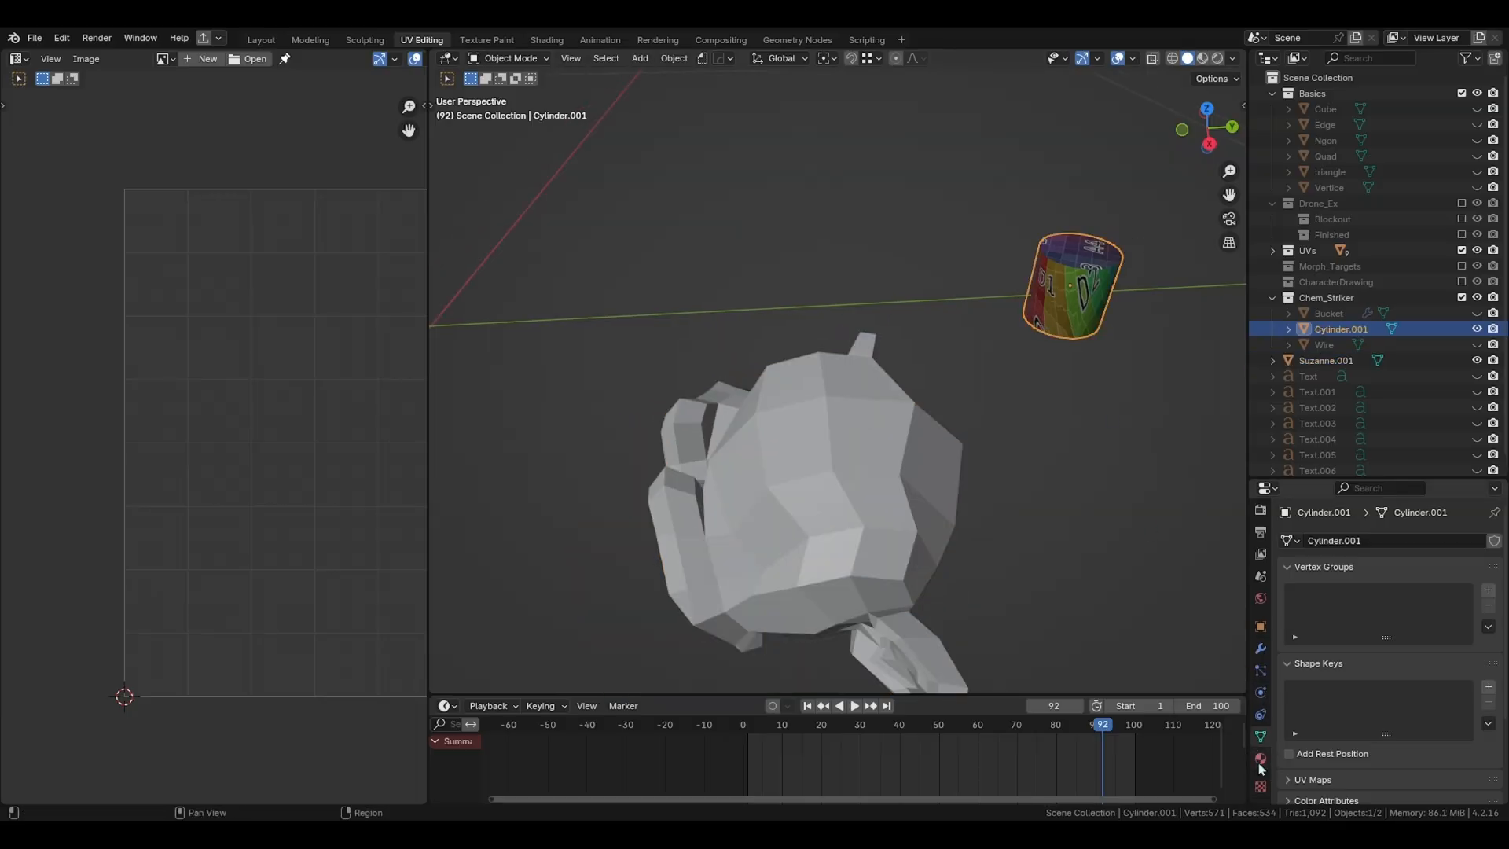
{"action": "left_click", "coordinate": [1260, 761]}
{"action": "left_click_drag", "start_coordinate": [1290, 608], "coordinate": [865, 492]}
{"action": "middle_click_drag", "start_coordinate": [864, 492], "coordinate": [959, 459]}
{"action": "left_click", "coordinate": [802, 440]}
{"action": "middle_click_drag", "start_coordinate": [802, 441], "coordinate": [931, 399]}
Step: Select the monkey's linked head faces in Edit Mode and scale their UV island up about 2.4 times
{"action": "key", "text": "Tab"}
{"action": "key", "text": "alt+a"}
{"action": "key", "text": "l"}
{"action": "key", "text": "s"}
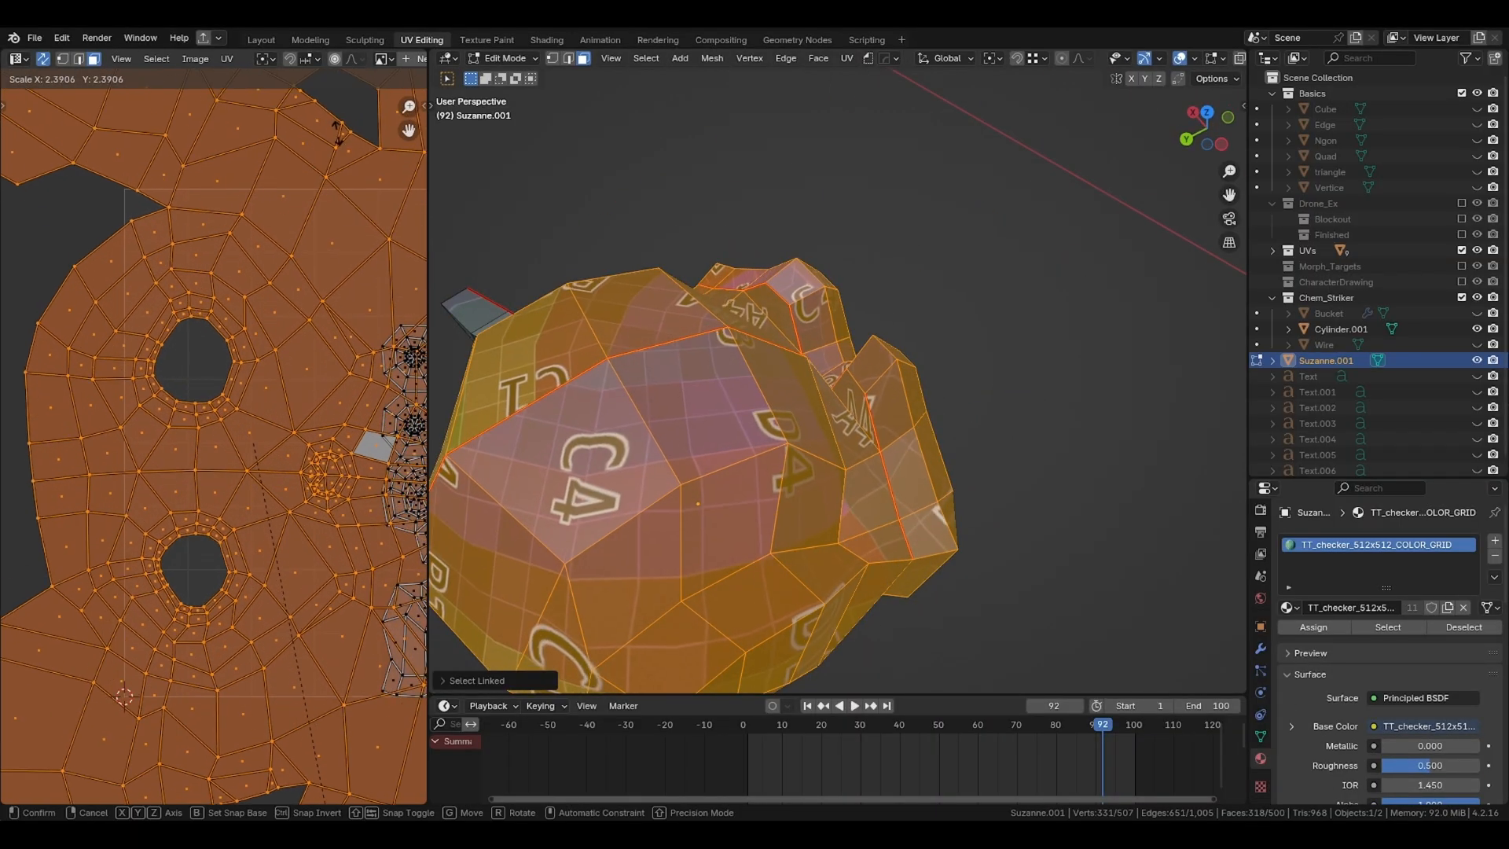
{"action": "left_click", "coordinate": [661, 107]}
Step: Return to Object Mode and inspect the checker texture across the monkey's face, chin and head
{"action": "key", "text": "Tab"}
{"action": "middle_click_drag", "start_coordinate": [689, 364], "coordinate": [866, 426]}
{"action": "scroll", "coordinate": [818, 265], "scroll_direction": "up", "scroll_amount": 2}
{"action": "scroll", "coordinate": [700, 228], "scroll_direction": "down", "scroll_amount": 2}
{"action": "scroll", "coordinate": [866, 476], "scroll_direction": "up", "scroll_amount": 2}
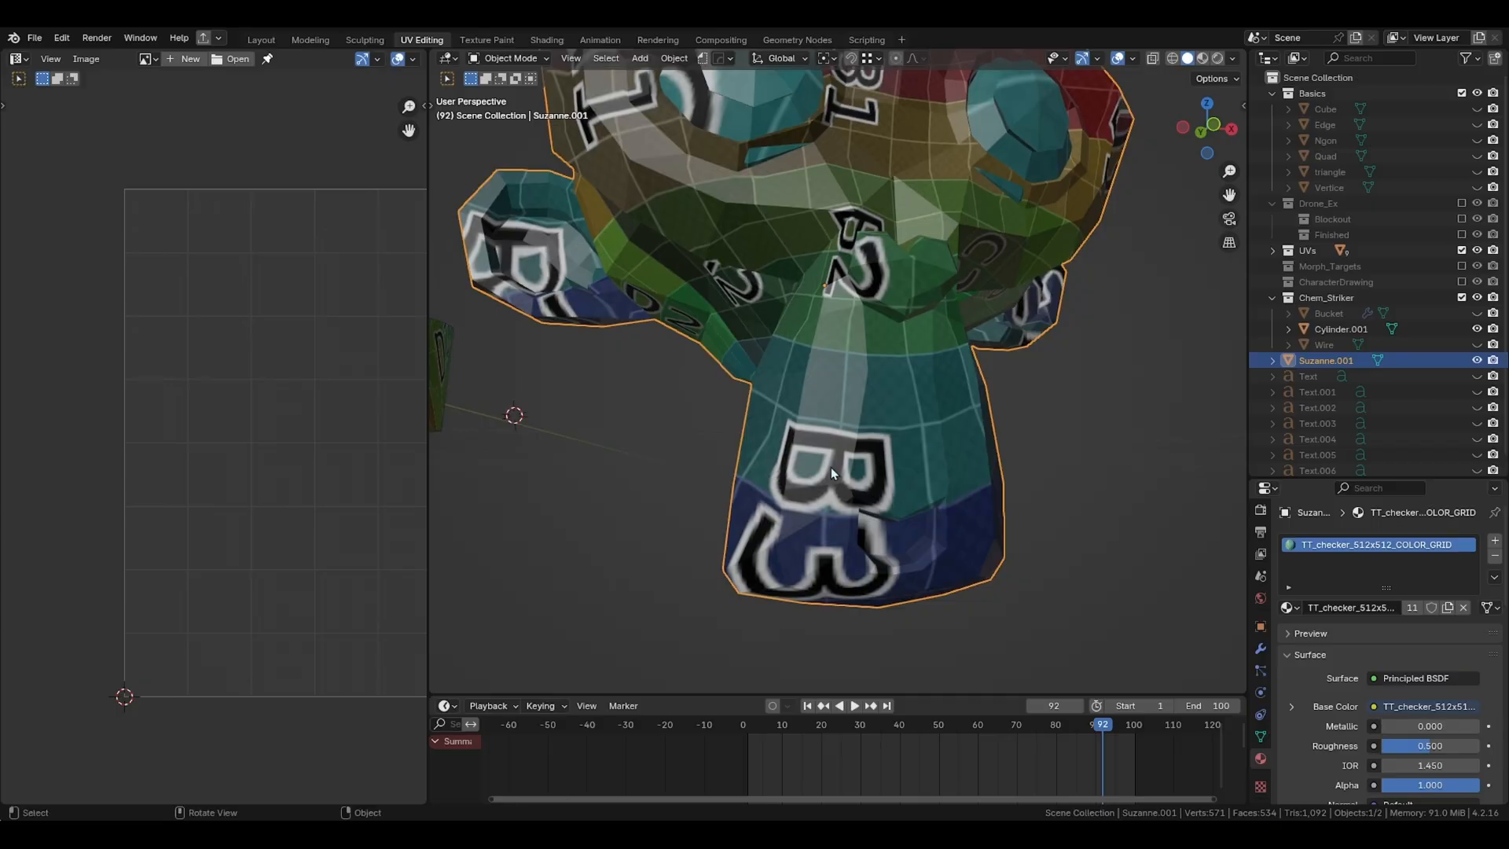
{"action": "middle_click_drag", "start_coordinate": [834, 467], "coordinate": [849, 493]}
{"action": "middle_click_drag", "start_coordinate": [784, 545], "coordinate": [903, 592]}
{"action": "middle_click_drag", "start_coordinate": [994, 623], "coordinate": [874, 409]}
Step: Mark the missing edge on the monkey's head as a seam in Edit Mode
{"action": "key", "text": "Tab"}
{"action": "key", "text": "2"}
{"action": "key", "text": "alt+a"}
{"action": "right_click", "coordinate": [943, 455]}
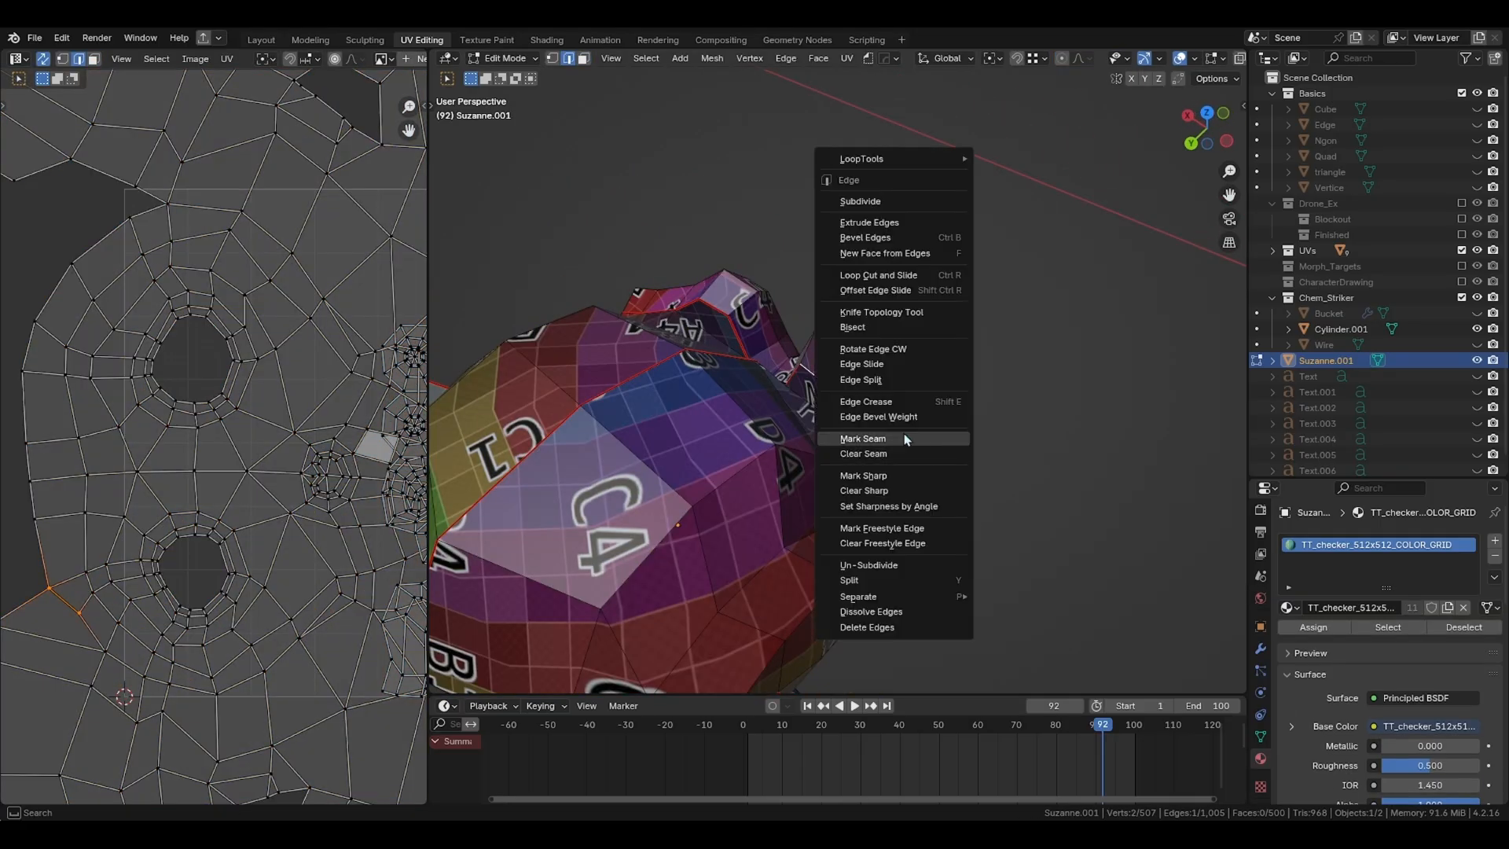
{"action": "left_click", "coordinate": [904, 436]}
Step: Unwrap the whole monkey with the added seam and return to Object Mode
{"action": "key", "text": "a"}
{"action": "key", "text": "u"}
{"action": "left_click", "coordinate": [945, 429]}
{"action": "middle_click_drag", "start_coordinate": [945, 441], "coordinate": [797, 412]}
{"action": "key", "text": "Tab"}
Step: Inspect the checker texture on the re-unwrapped monkey's face, eyes and ears from several angles
{"action": "scroll", "coordinate": [782, 296], "scroll_direction": "up", "scroll_amount": 6}
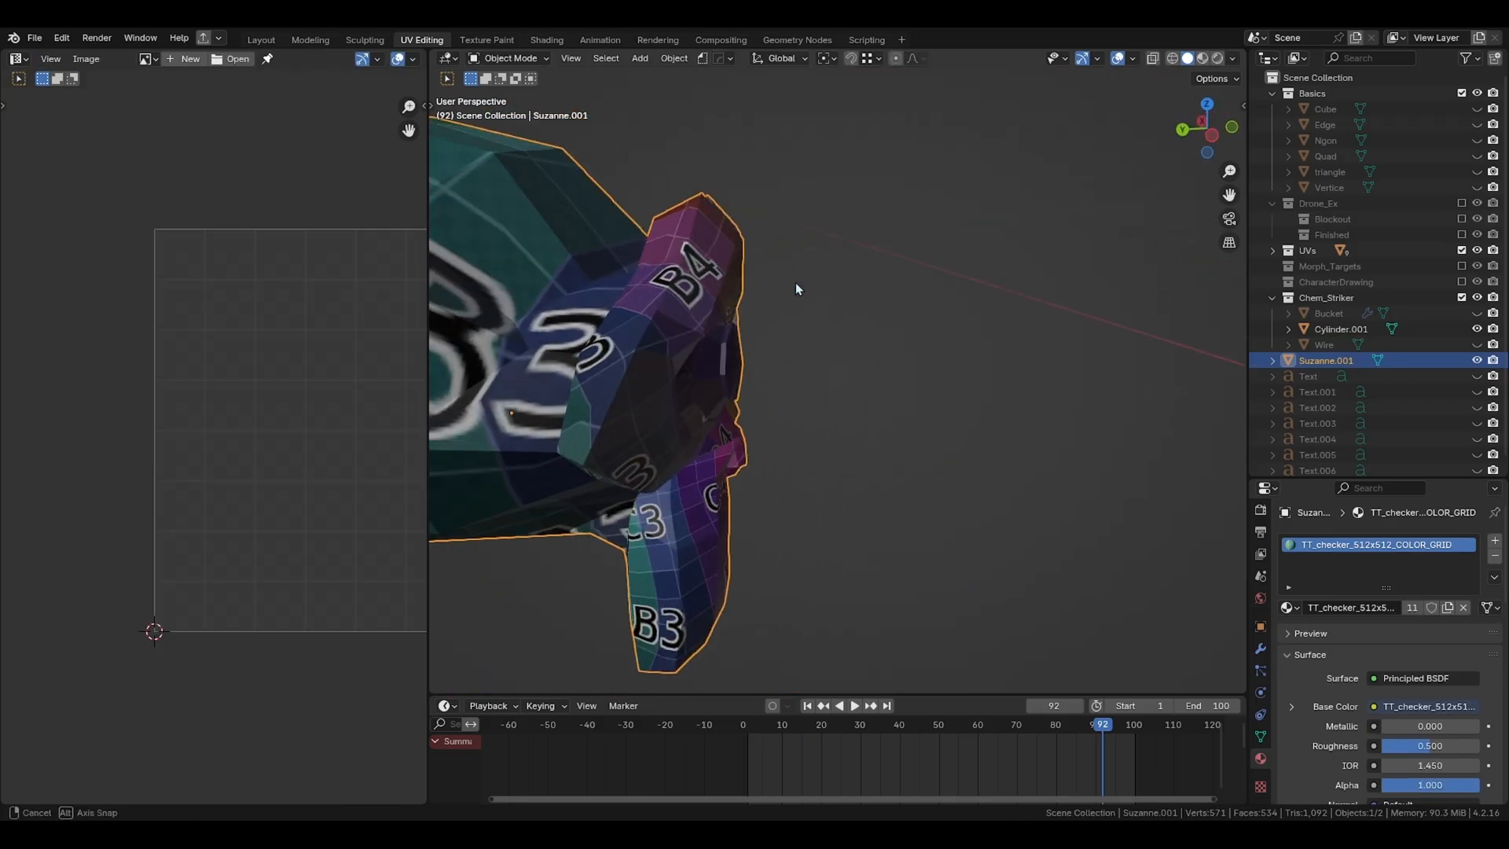
{"action": "middle_click_drag", "start_coordinate": [651, 360], "coordinate": [618, 323]}
{"action": "middle_click_drag", "start_coordinate": [751, 464], "coordinate": [791, 233], "text": "shift"}
{"action": "middle_click_drag", "start_coordinate": [872, 429], "coordinate": [777, 551]}
{"action": "middle_click_drag", "start_coordinate": [880, 480], "coordinate": [815, 495]}
{"action": "scroll", "coordinate": [918, 299], "scroll_direction": "up", "scroll_amount": 2}
{"action": "middle_click_drag", "start_coordinate": [948, 301], "coordinate": [918, 409], "text": "shift"}
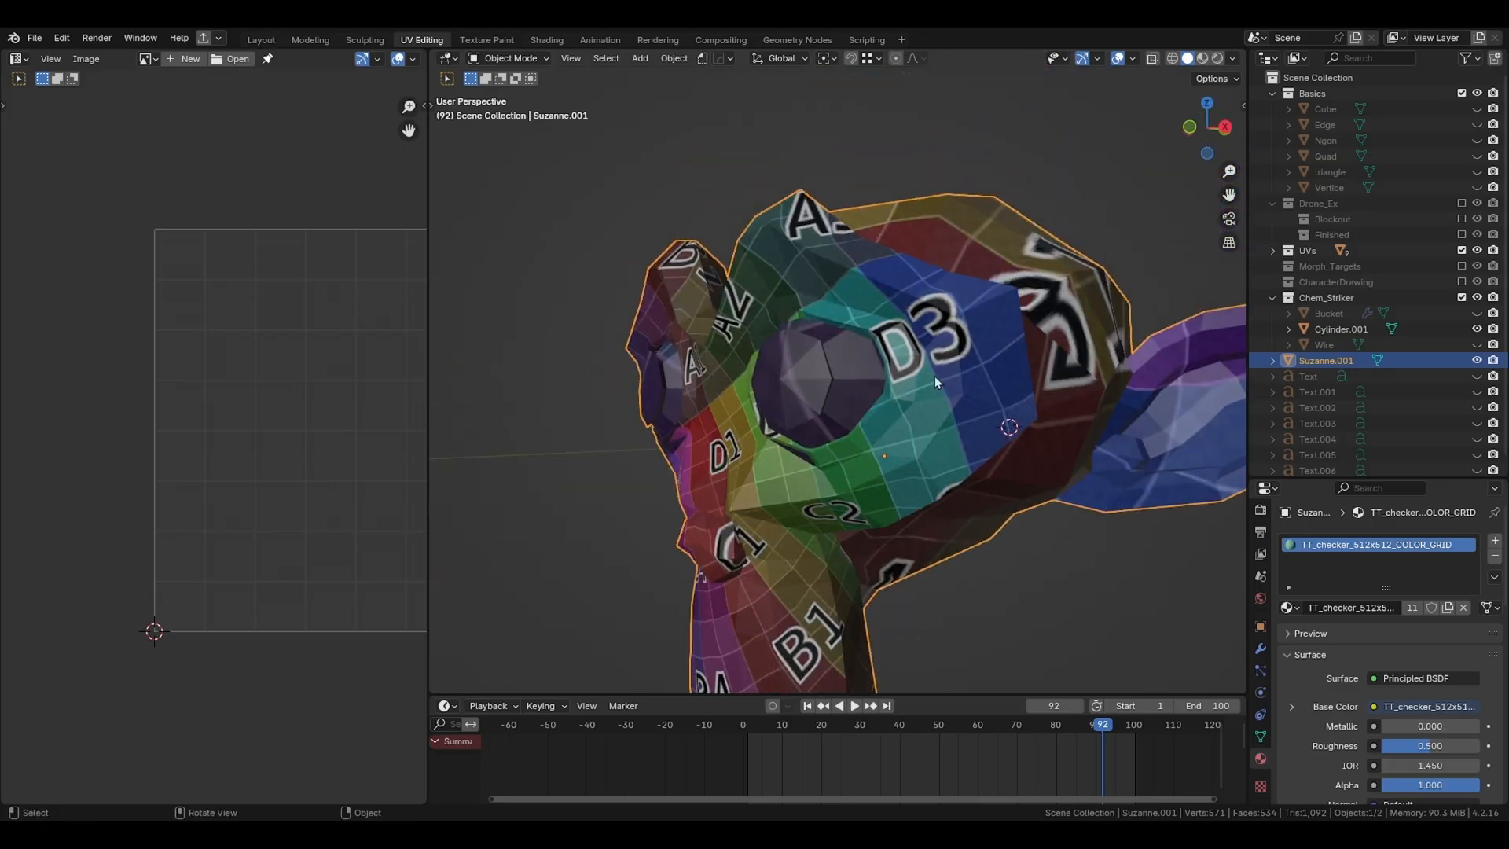
{"action": "middle_click_drag", "start_coordinate": [827, 304], "coordinate": [773, 417]}
{"action": "scroll", "coordinate": [786, 407], "scroll_direction": "down", "scroll_amount": 2}
{"action": "scroll", "coordinate": [786, 407], "scroll_direction": "down", "scroll_amount": 2}
Step: Delete the added monkey and unhide all hidden objects, leaving nothing selected
{"action": "key", "text": "Delete"}
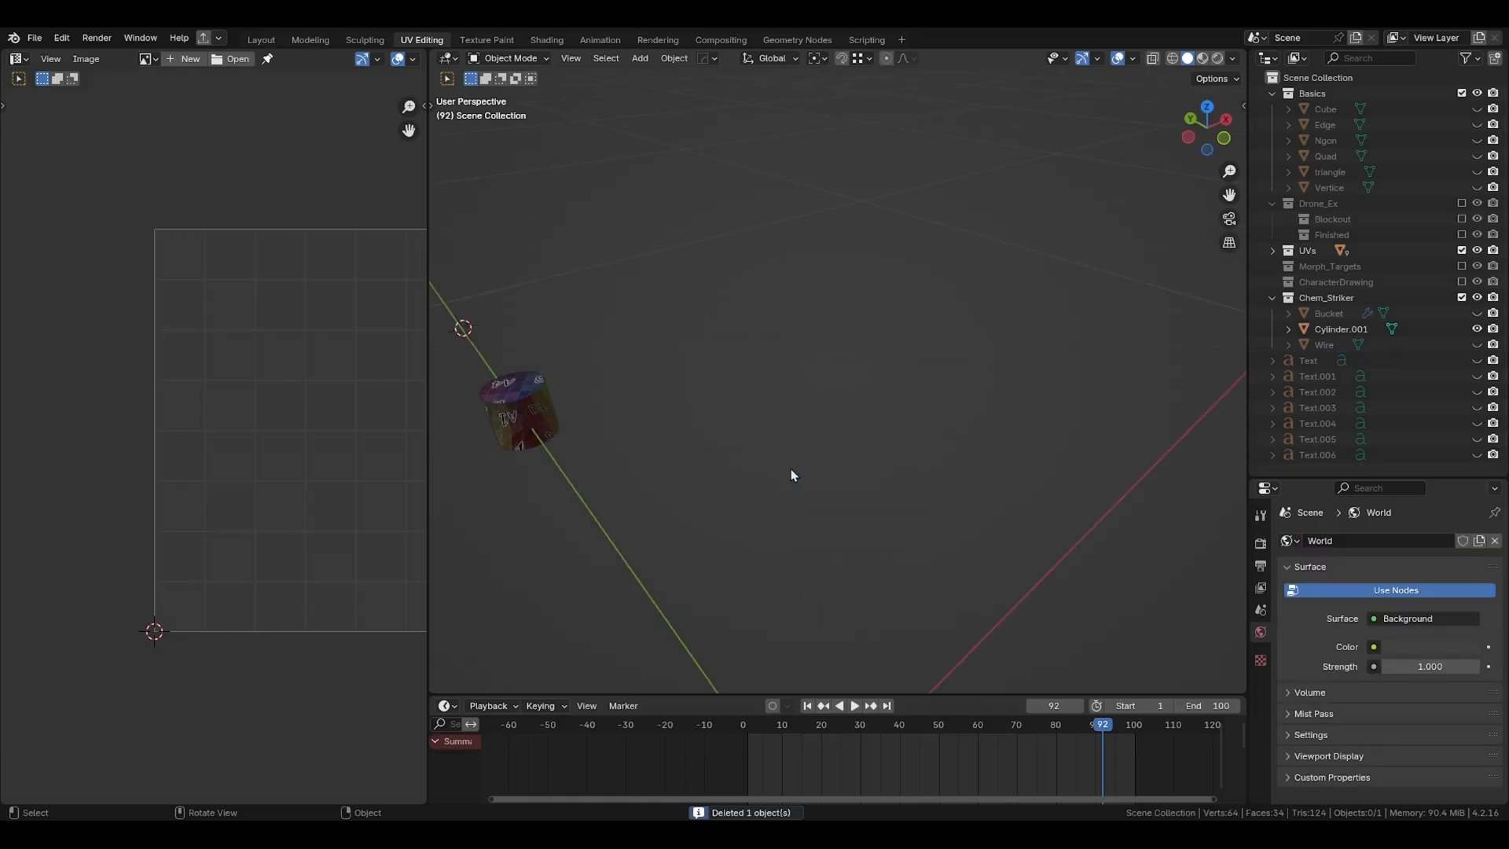
{"action": "middle_click_drag", "start_coordinate": [794, 467], "coordinate": [837, 374]}
{"action": "key", "text": "alt+h"}
{"action": "key", "text": "alt+a"}
{"action": "scroll", "coordinate": [673, 327], "scroll_direction": "up", "scroll_amount": 5}
{"action": "middle_click_drag", "start_coordinate": [673, 327], "coordinate": [814, 315], "text": "shift"}
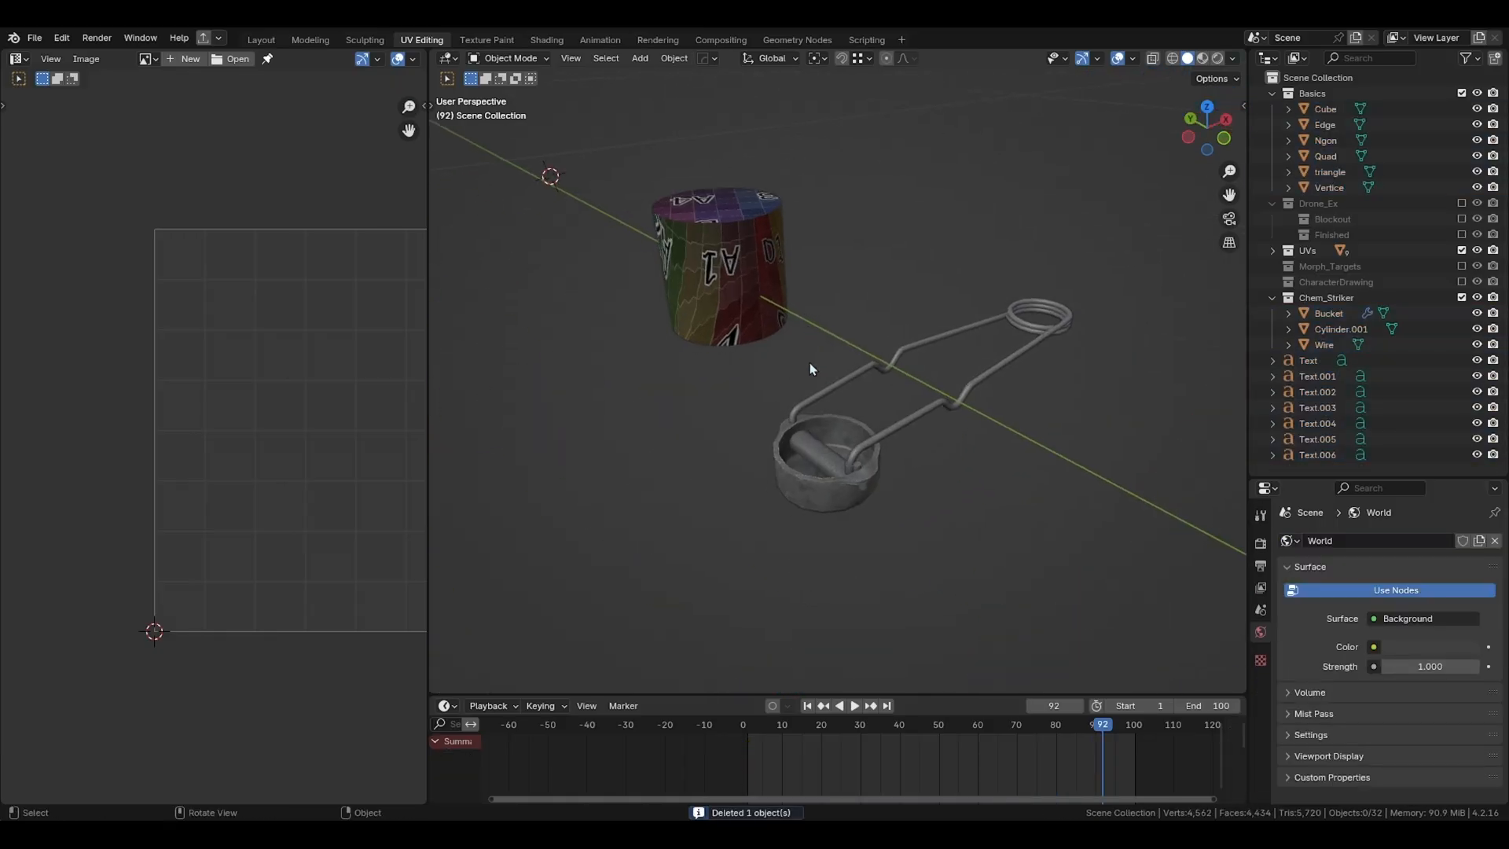
Step: Select the checker cylinder and mark the edge loop around its bottom cap as a seam
{"action": "left_click", "coordinate": [743, 275]}
{"action": "scroll", "coordinate": [718, 250], "scroll_direction": "up", "scroll_amount": 5}
{"action": "middle_click_drag", "start_coordinate": [717, 245], "coordinate": [753, 289], "text": "shift"}
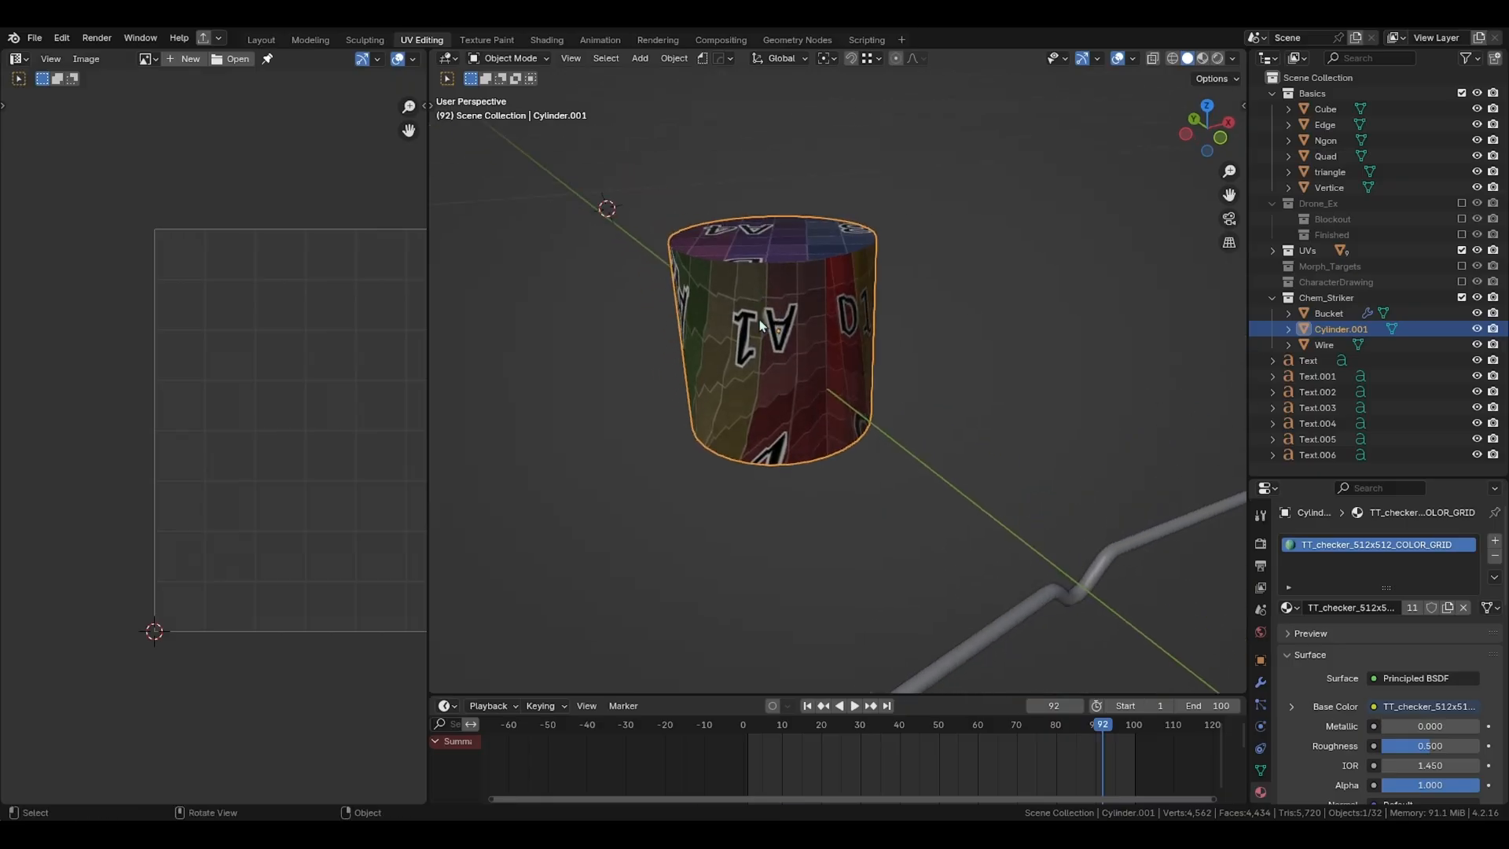
{"action": "key", "text": "Tab"}
{"action": "middle_click_drag", "start_coordinate": [798, 461], "coordinate": [839, 422]}
{"action": "left_click", "coordinate": [758, 489]}
{"action": "middle_click_drag", "start_coordinate": [758, 489], "coordinate": [762, 446]}
{"action": "left_click", "coordinate": [769, 481]}
{"action": "key", "text": "2"}
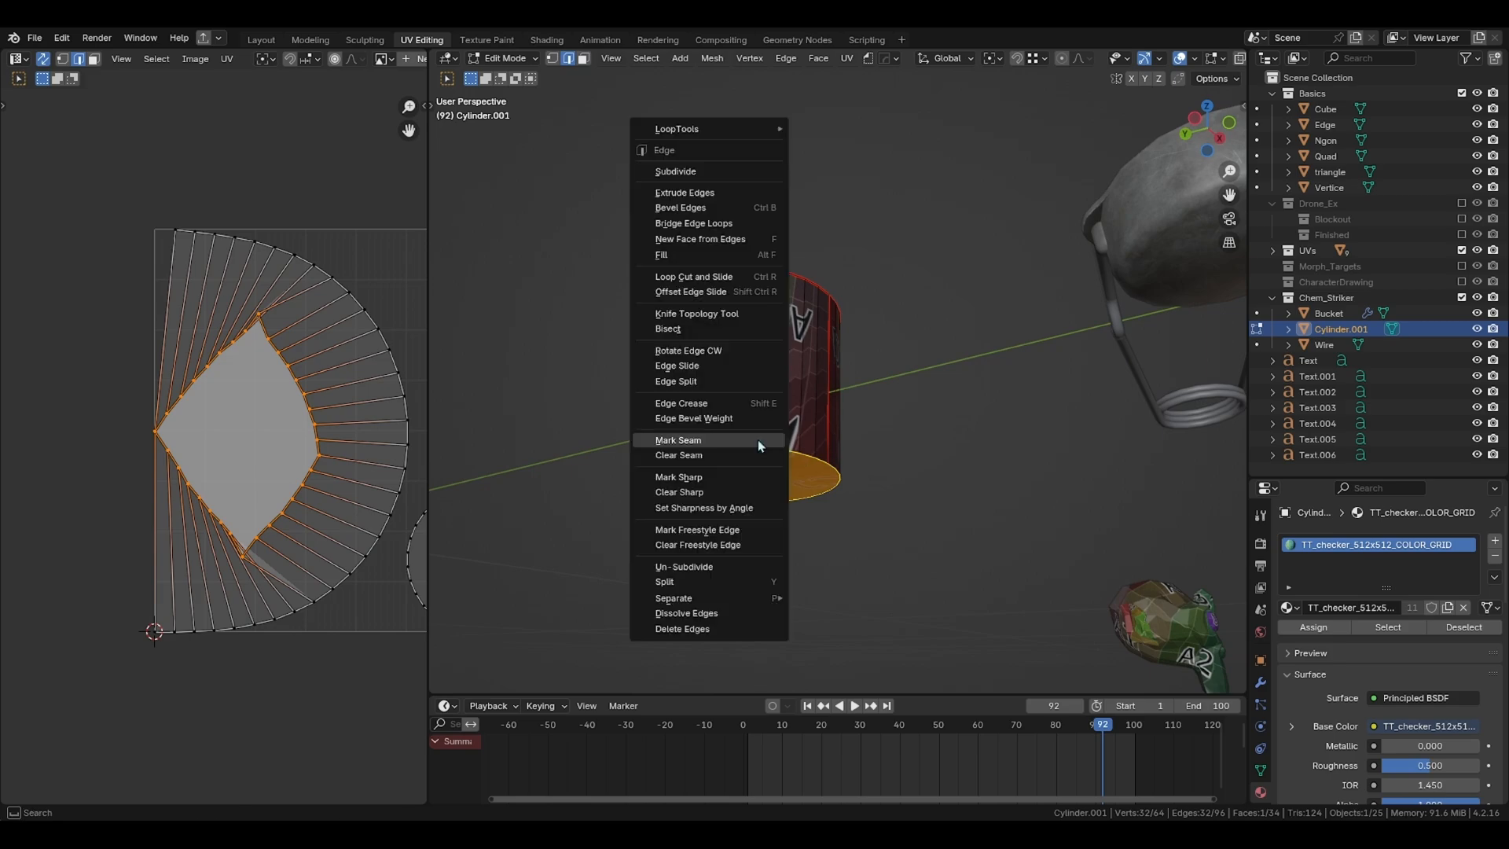
Step: Unwrap the whole cylinder with the bottom cap seam and center its UV layout in view
{"action": "key", "text": "a"}
{"action": "key", "text": "u"}
{"action": "left_click", "coordinate": [813, 410]}
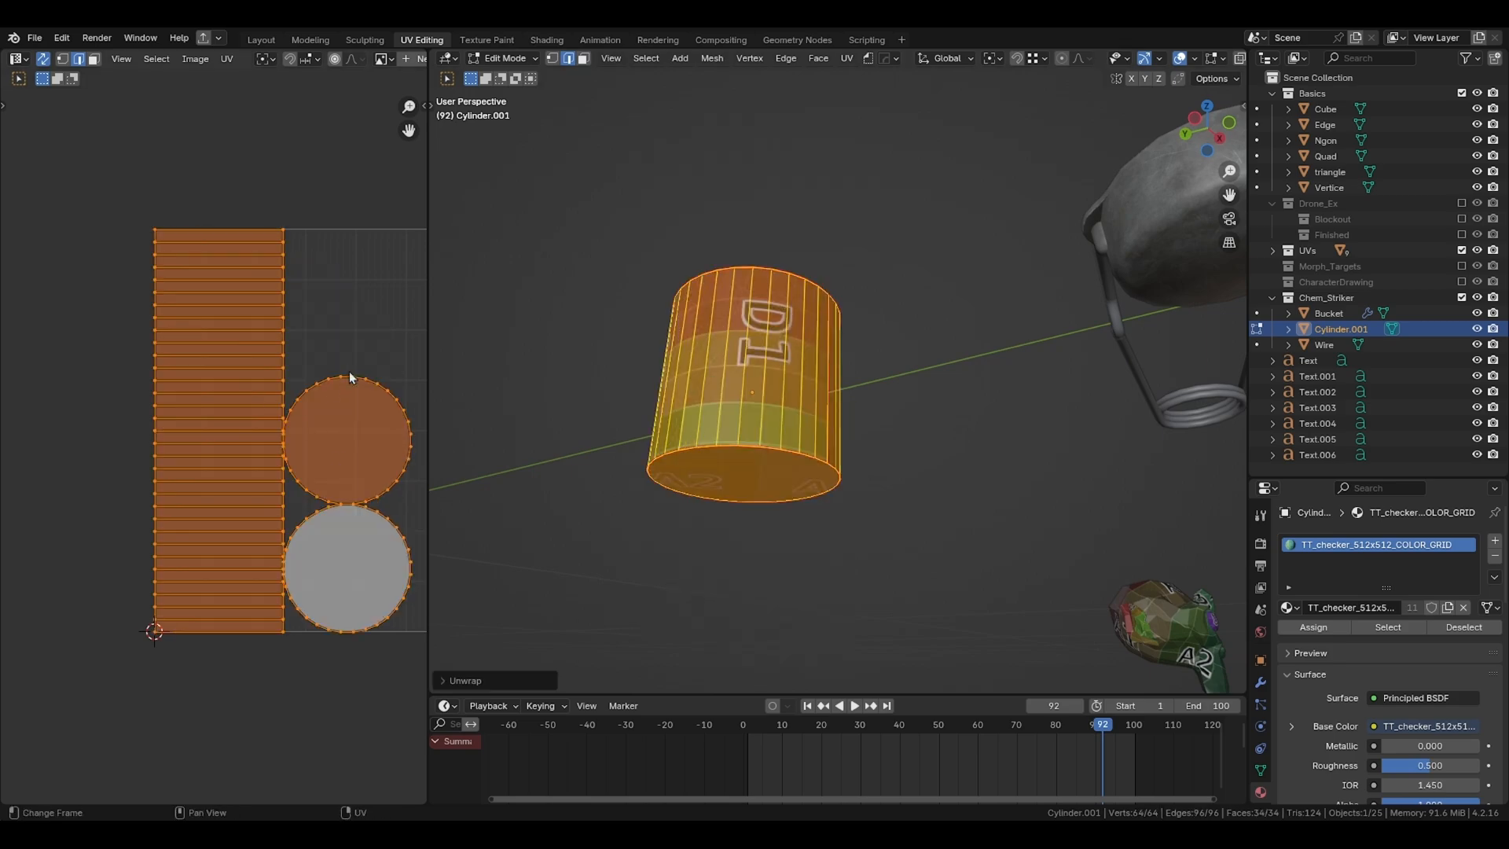
{"action": "middle_click_drag", "start_coordinate": [347, 374], "coordinate": [293, 374]}
{"action": "scroll", "coordinate": [794, 452], "scroll_direction": "up", "scroll_amount": 2}
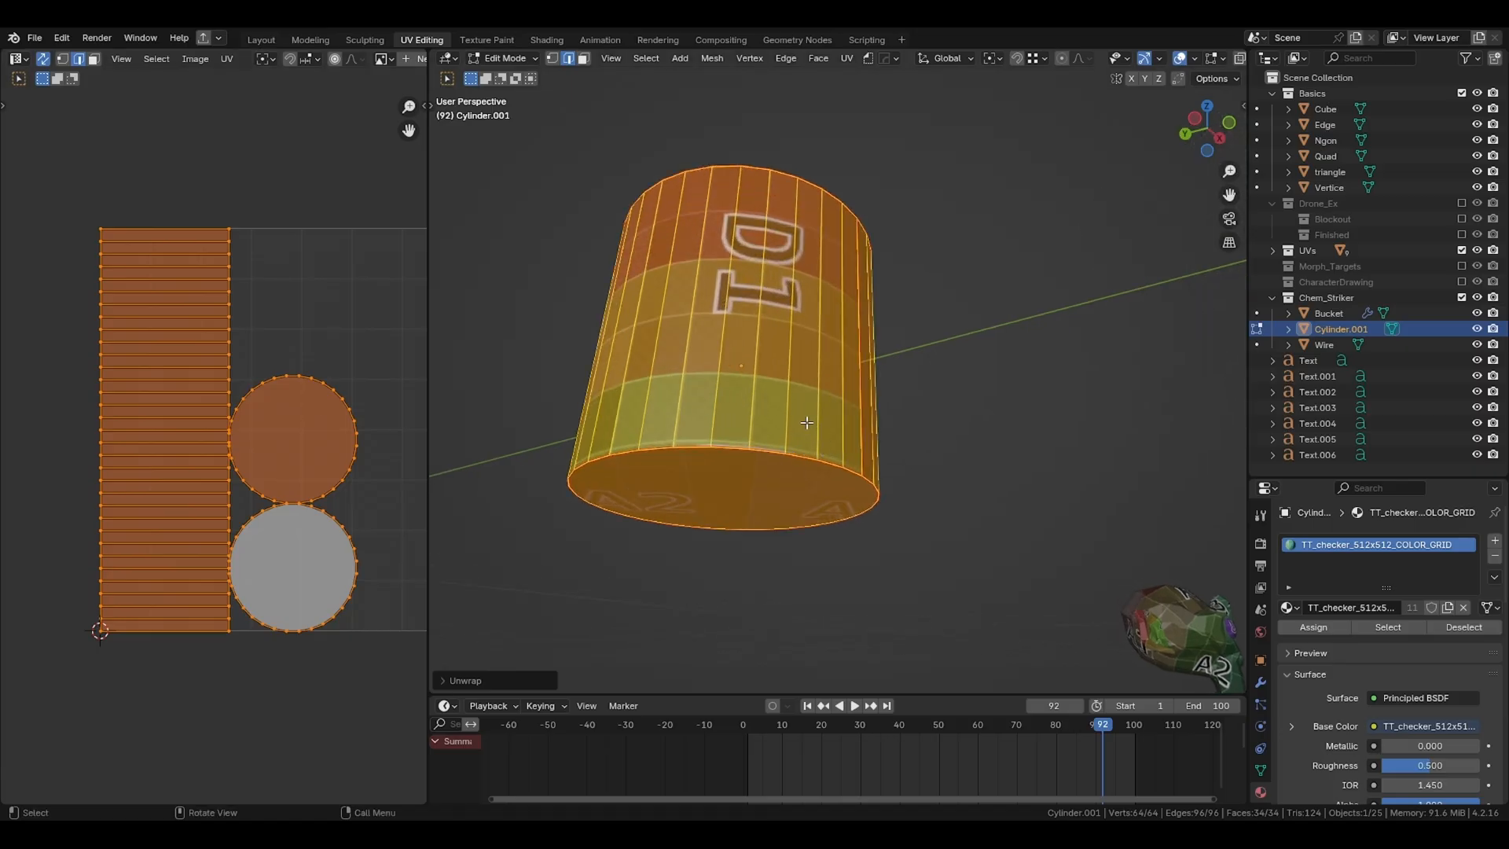
Step: Return to Object Mode and inspect the checker texture on the cylinder's side and bottom
{"action": "middle_click_drag", "start_coordinate": [788, 427], "coordinate": [819, 425]}
{"action": "key", "text": "Tab"}
{"action": "scroll", "coordinate": [798, 411], "scroll_direction": "down", "scroll_amount": 2}
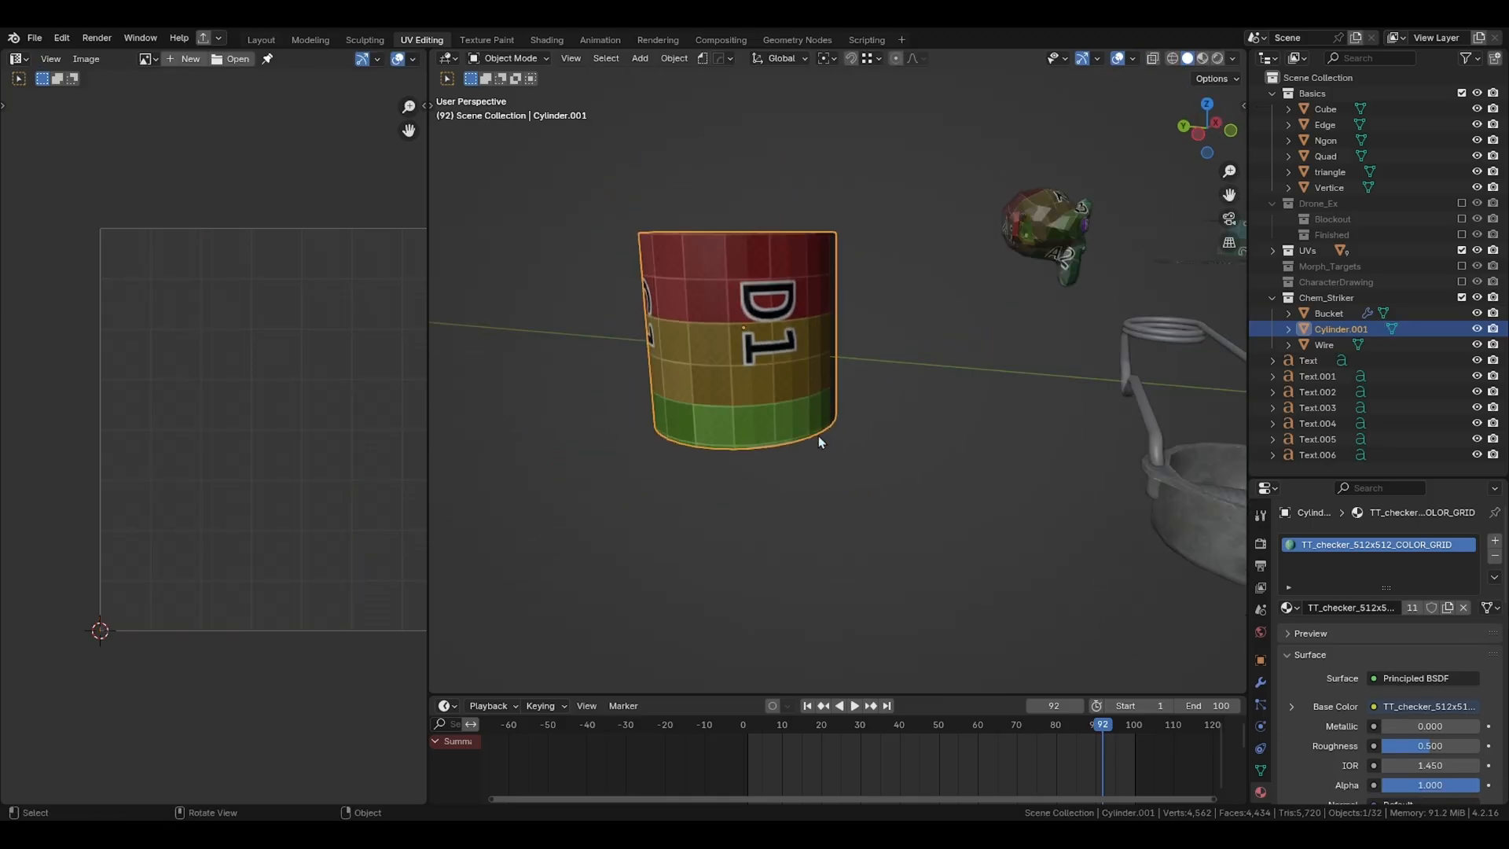
{"action": "middle_click_drag", "start_coordinate": [823, 433], "coordinate": [781, 403]}
Step: Bevel the cylinder's bottom cap face with a single wide segment in Edit Mode
{"action": "key", "text": "Tab"}
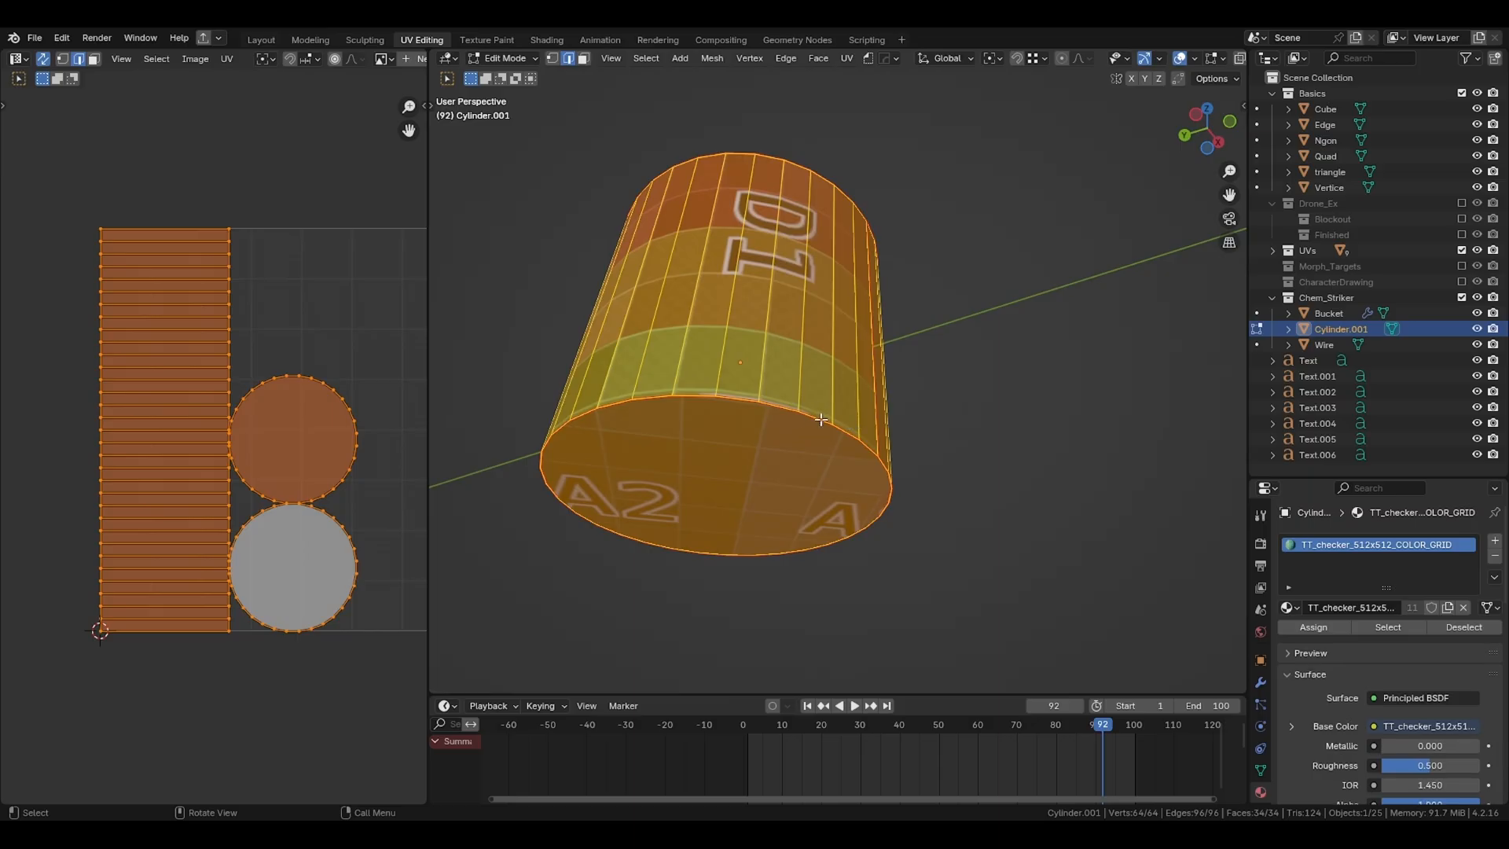
{"action": "key", "text": "3"}
{"action": "left_click", "coordinate": [740, 453]}
{"action": "key", "text": "ctrl+b"}
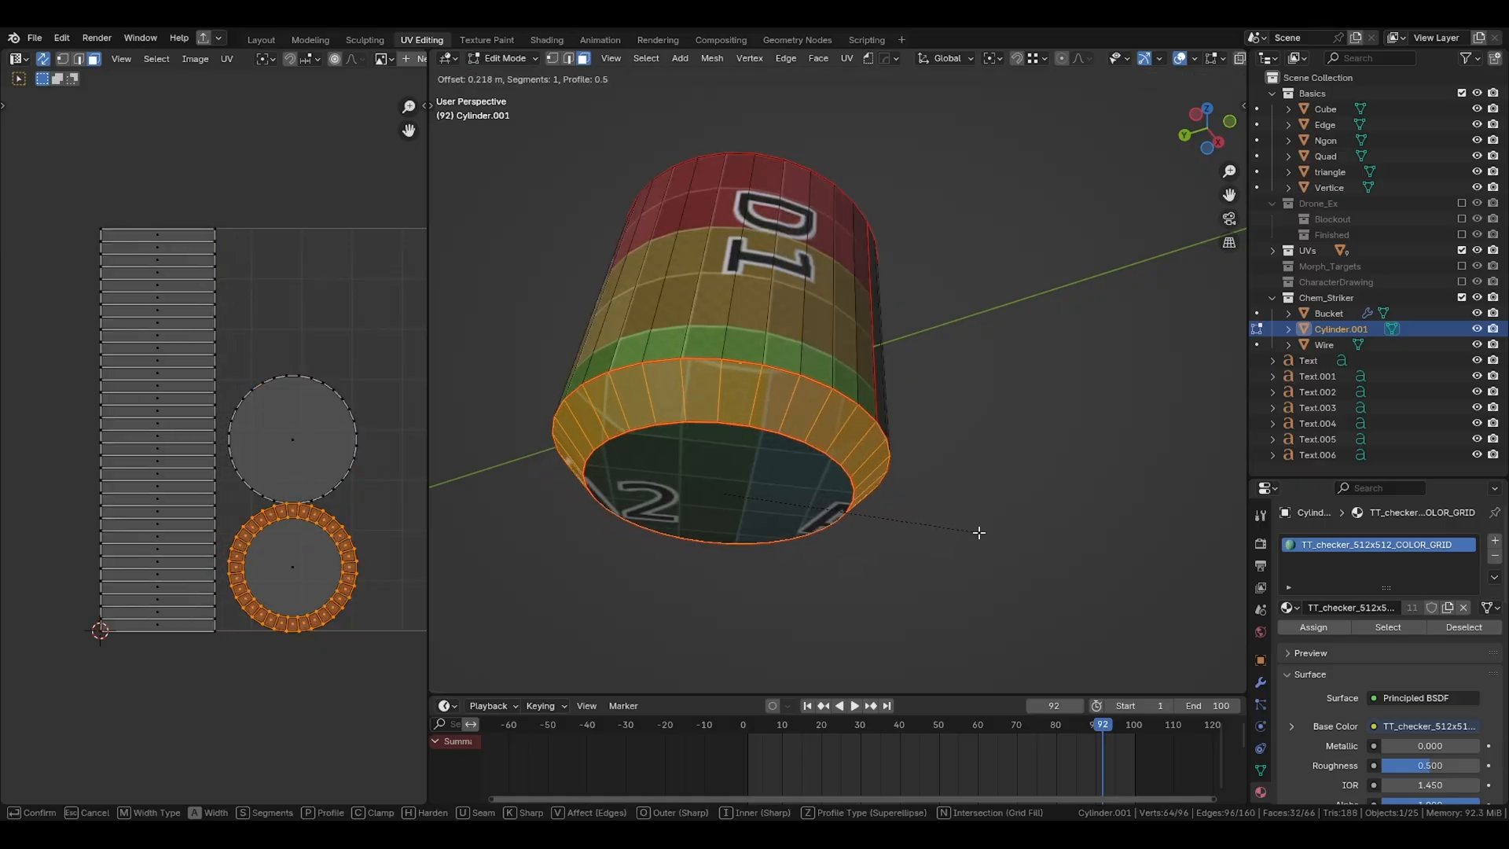
{"action": "left_click", "coordinate": [993, 536]}
Step: Unwrap the whole beveled cylinder and view its underside in Object Mode
{"action": "key", "text": "a"}
{"action": "key", "text": "u"}
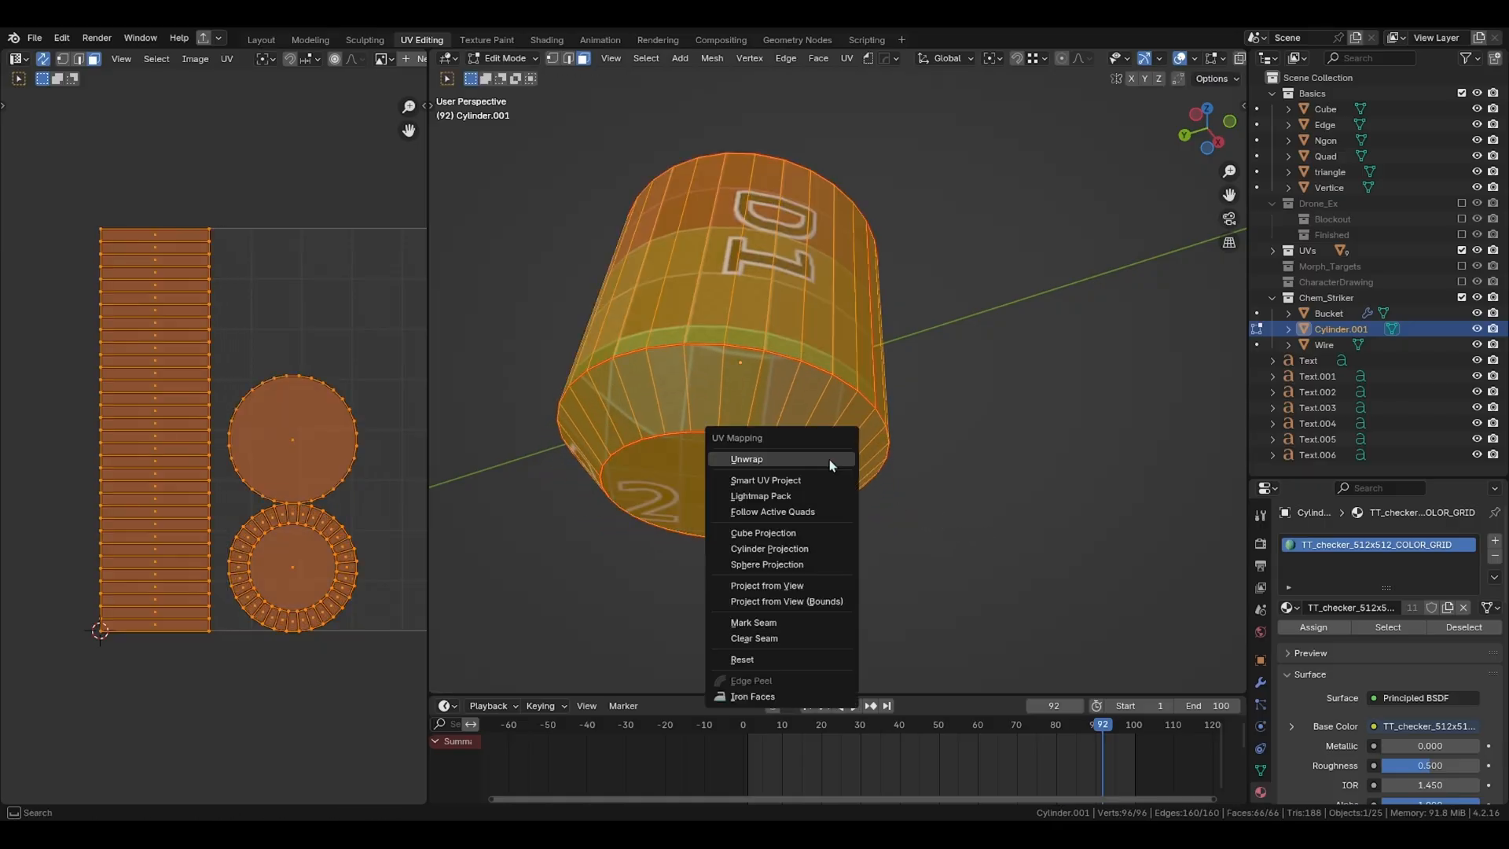
{"action": "left_click", "coordinate": [828, 454]}
{"action": "middle_click_drag", "start_coordinate": [790, 442], "coordinate": [796, 320]}
{"action": "key", "text": "Tab"}
Step: Clear the seam around the inner circular face on the beveled cylinder's underside
{"action": "key", "text": "Tab"}
{"action": "key", "text": "alt+a"}
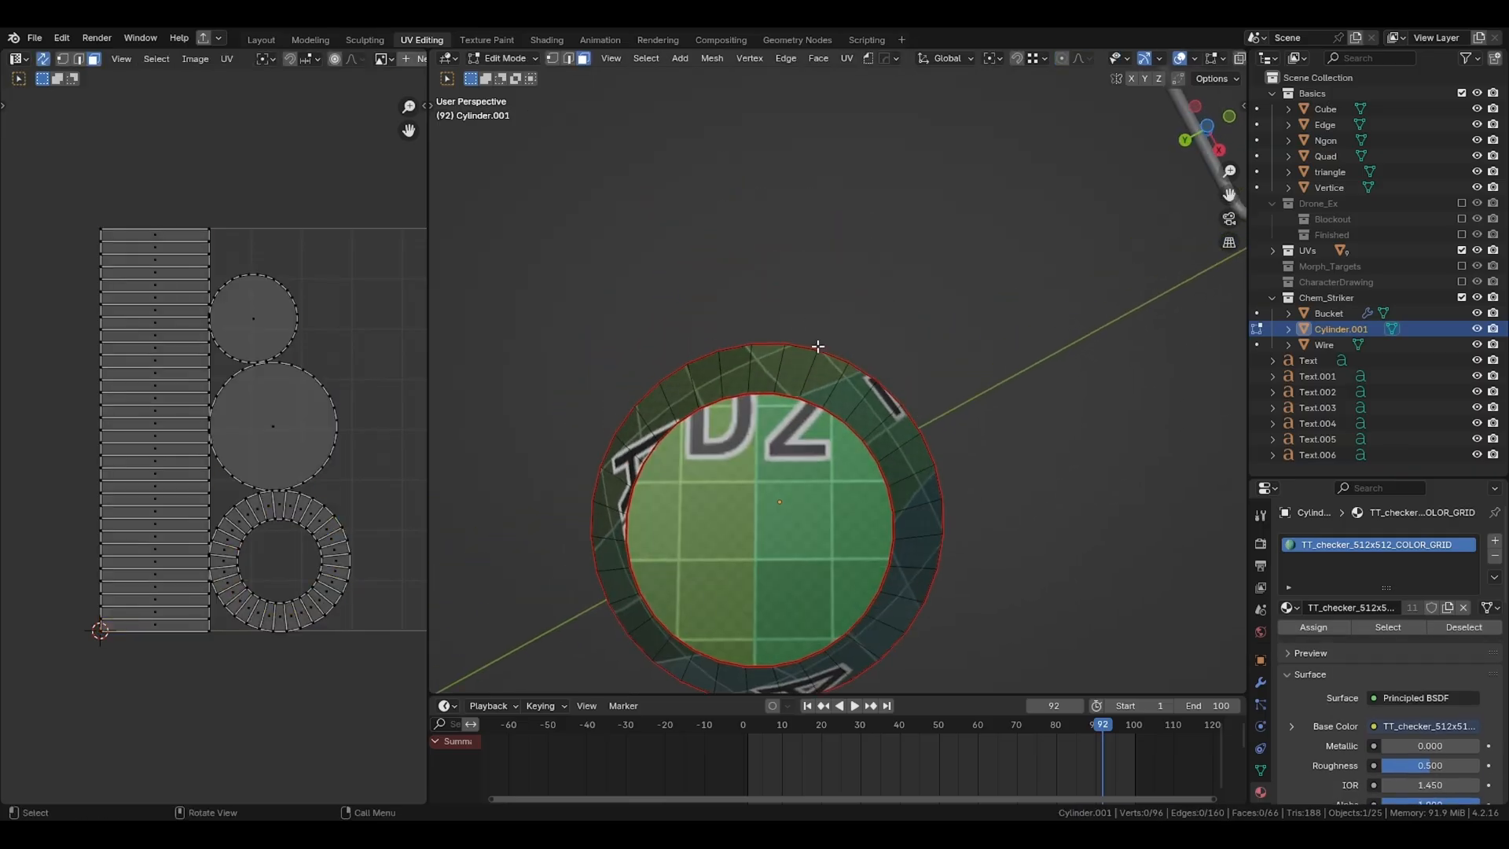
{"action": "key", "text": "ctrl+KP_7"}
{"action": "scroll", "coordinate": [819, 347], "scroll_direction": "up", "scroll_amount": 2}
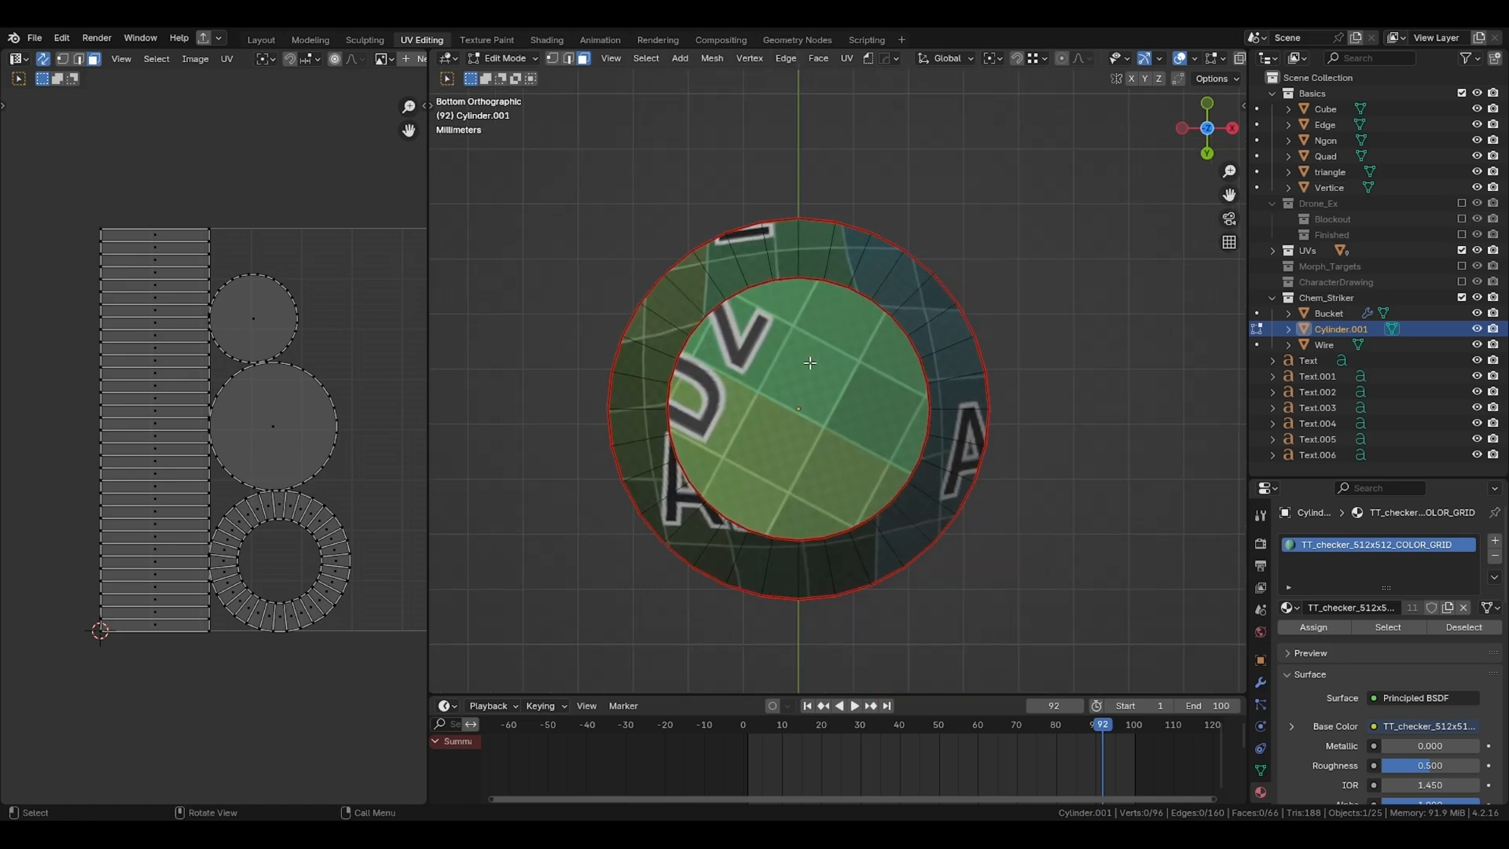
{"action": "left_click", "coordinate": [818, 331]}
{"action": "key", "text": "2"}
{"action": "key", "text": "ctrl+e"}
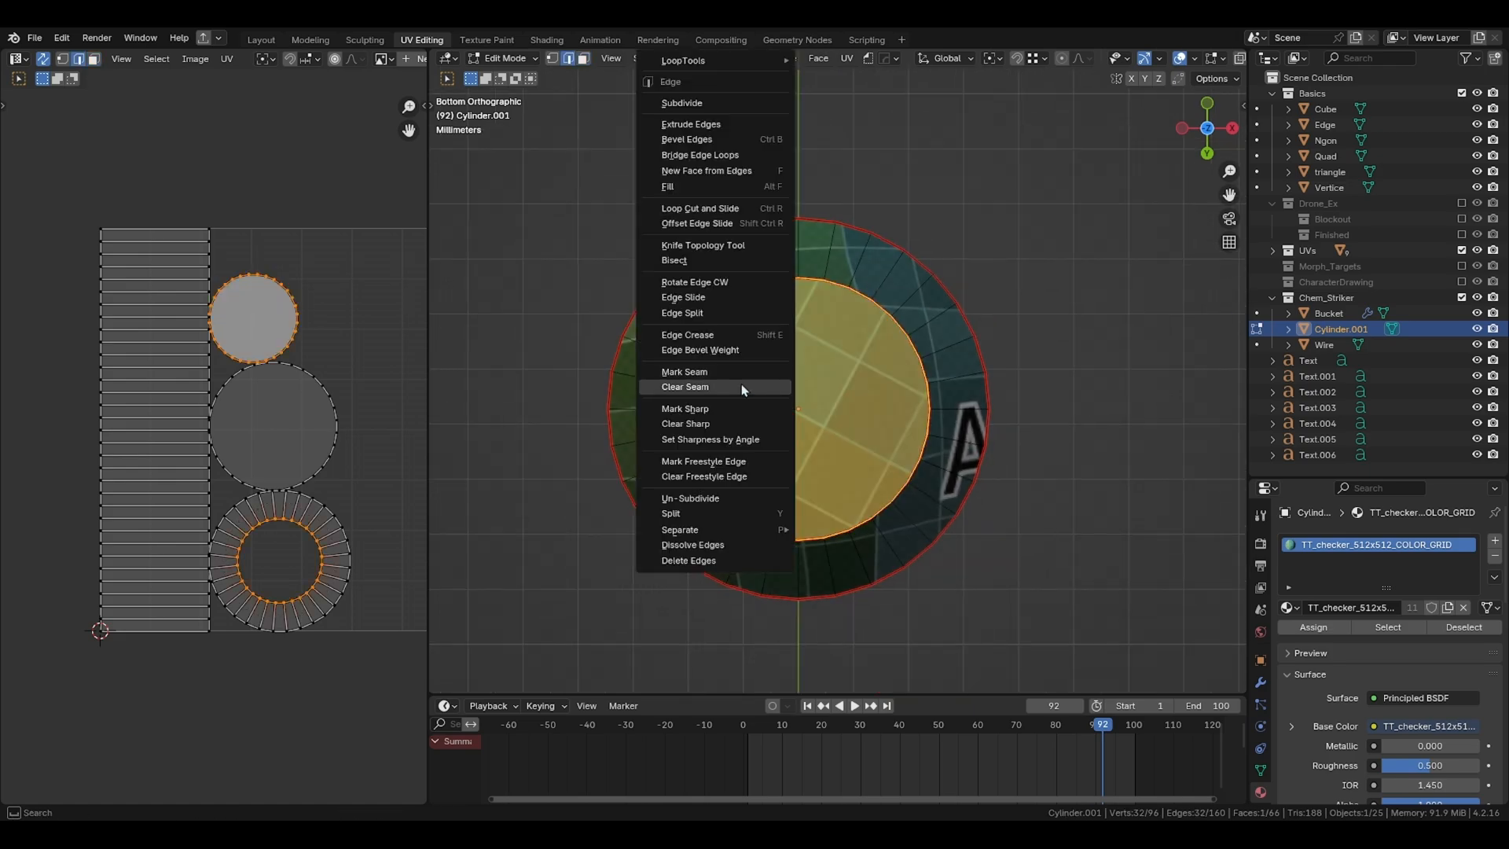
{"action": "left_click", "coordinate": [742, 387]}
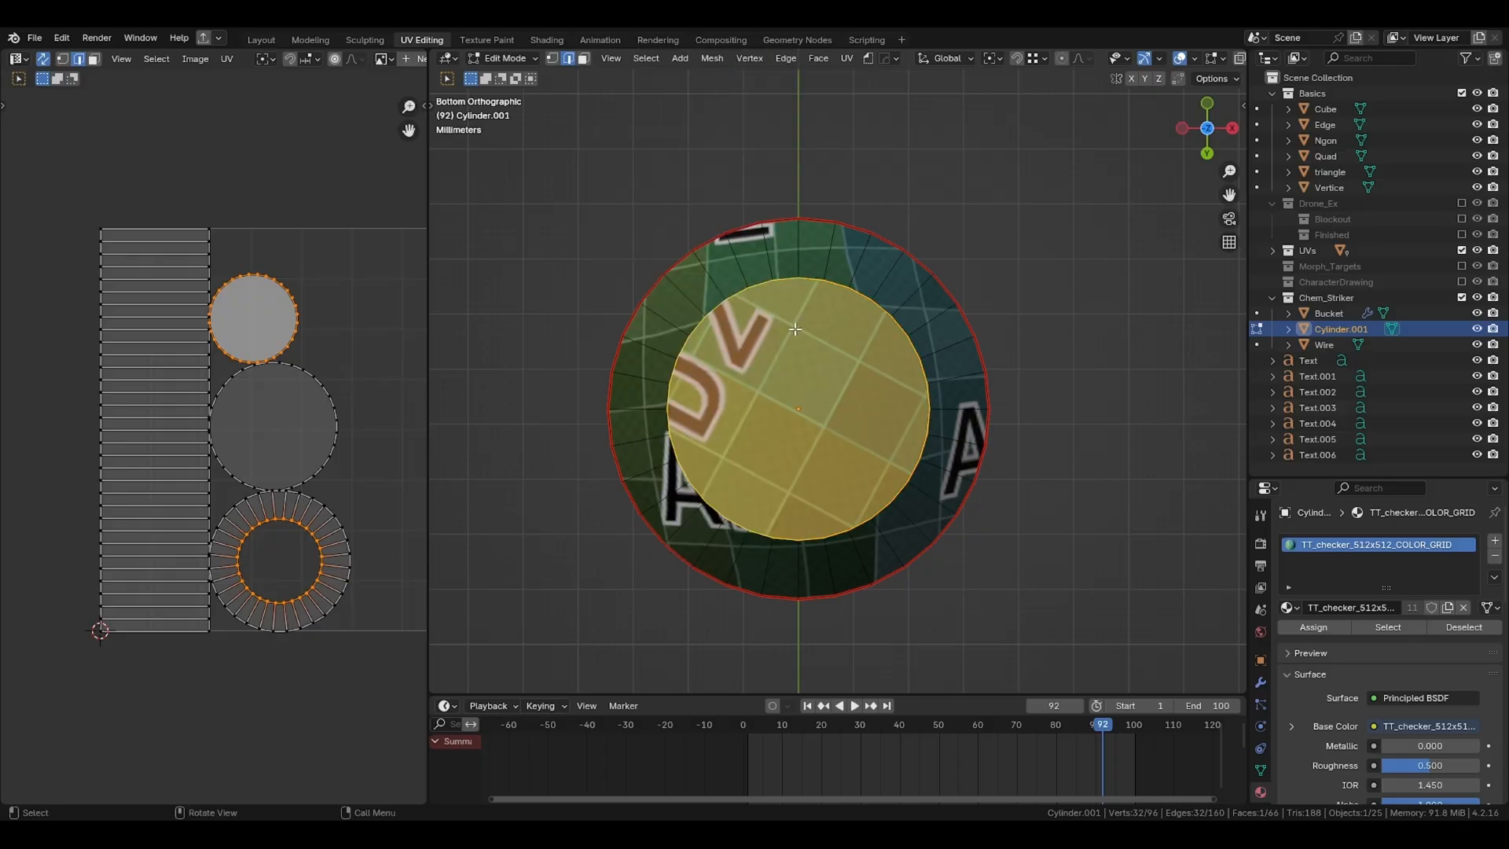
Step: Select the whole cylinder and unwrap it with the reduced set of seams
{"action": "middle_click_drag", "start_coordinate": [742, 304], "coordinate": [813, 376]}
{"action": "key", "text": "a"}
{"action": "key", "text": "u"}
{"action": "left_click", "coordinate": [814, 376]}
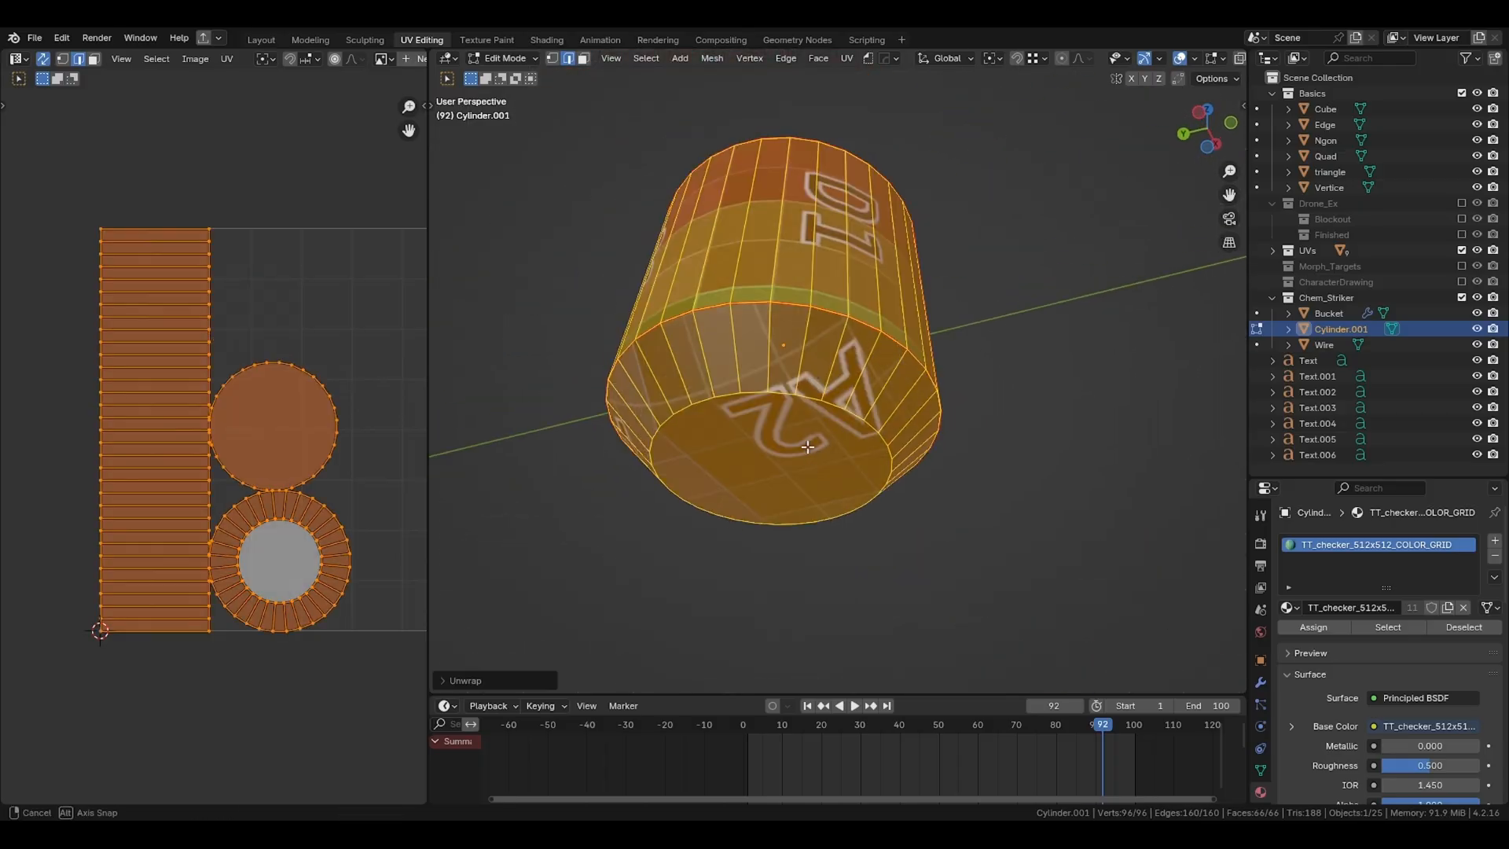
Step: Select the linked faces of the cylinder's beveled underside to examine their island in the UV layout
{"action": "middle_click_drag", "start_coordinate": [807, 446], "coordinate": [803, 403]}
{"action": "key", "text": "3"}
{"action": "key", "text": "alt+a"}
{"action": "key", "text": "l"}
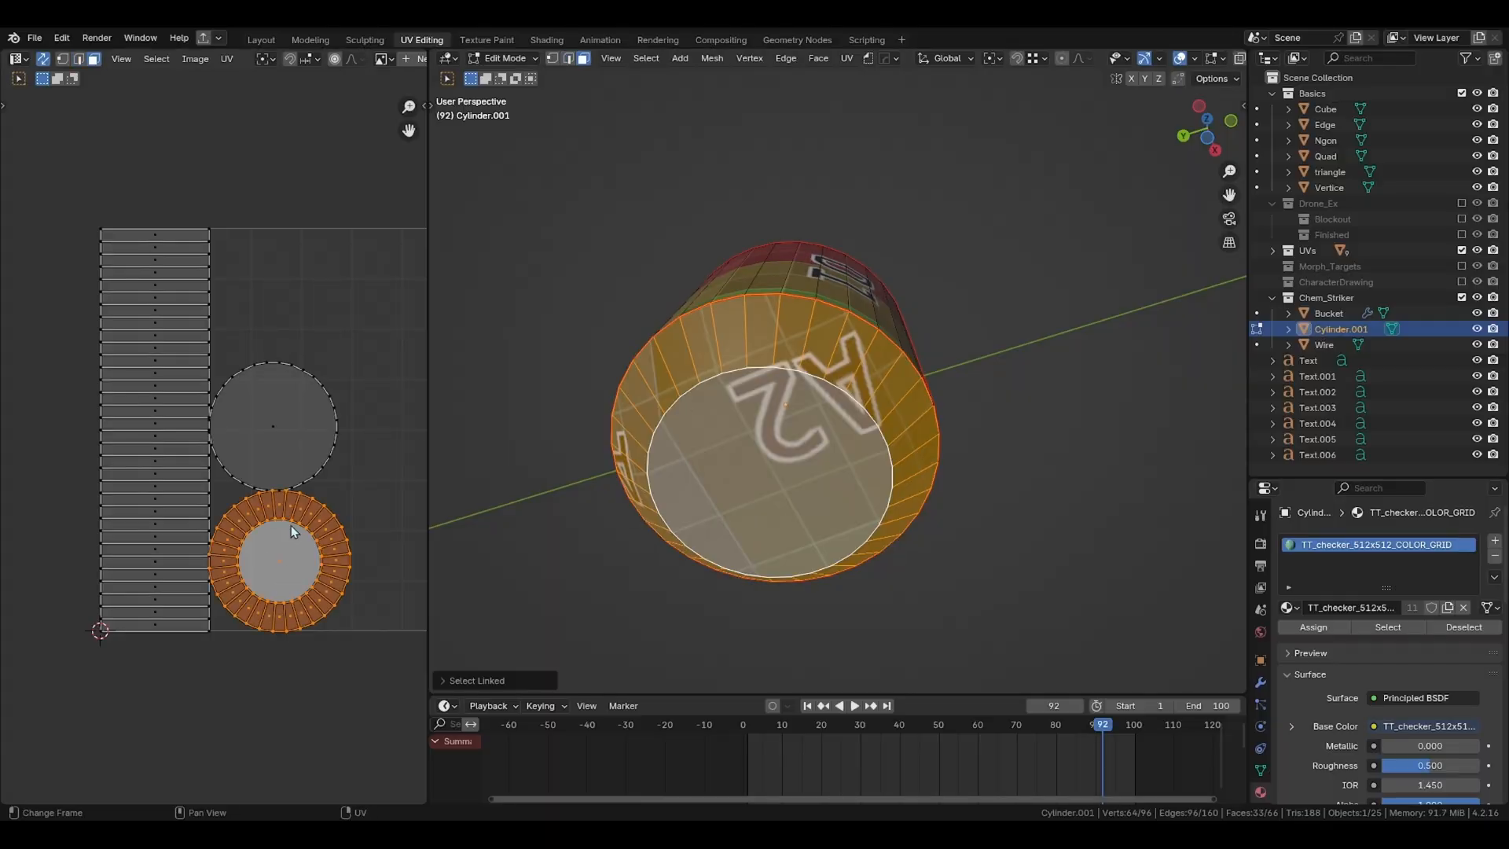
{"action": "key", "text": "Tab"}
{"action": "key", "text": "Tab"}
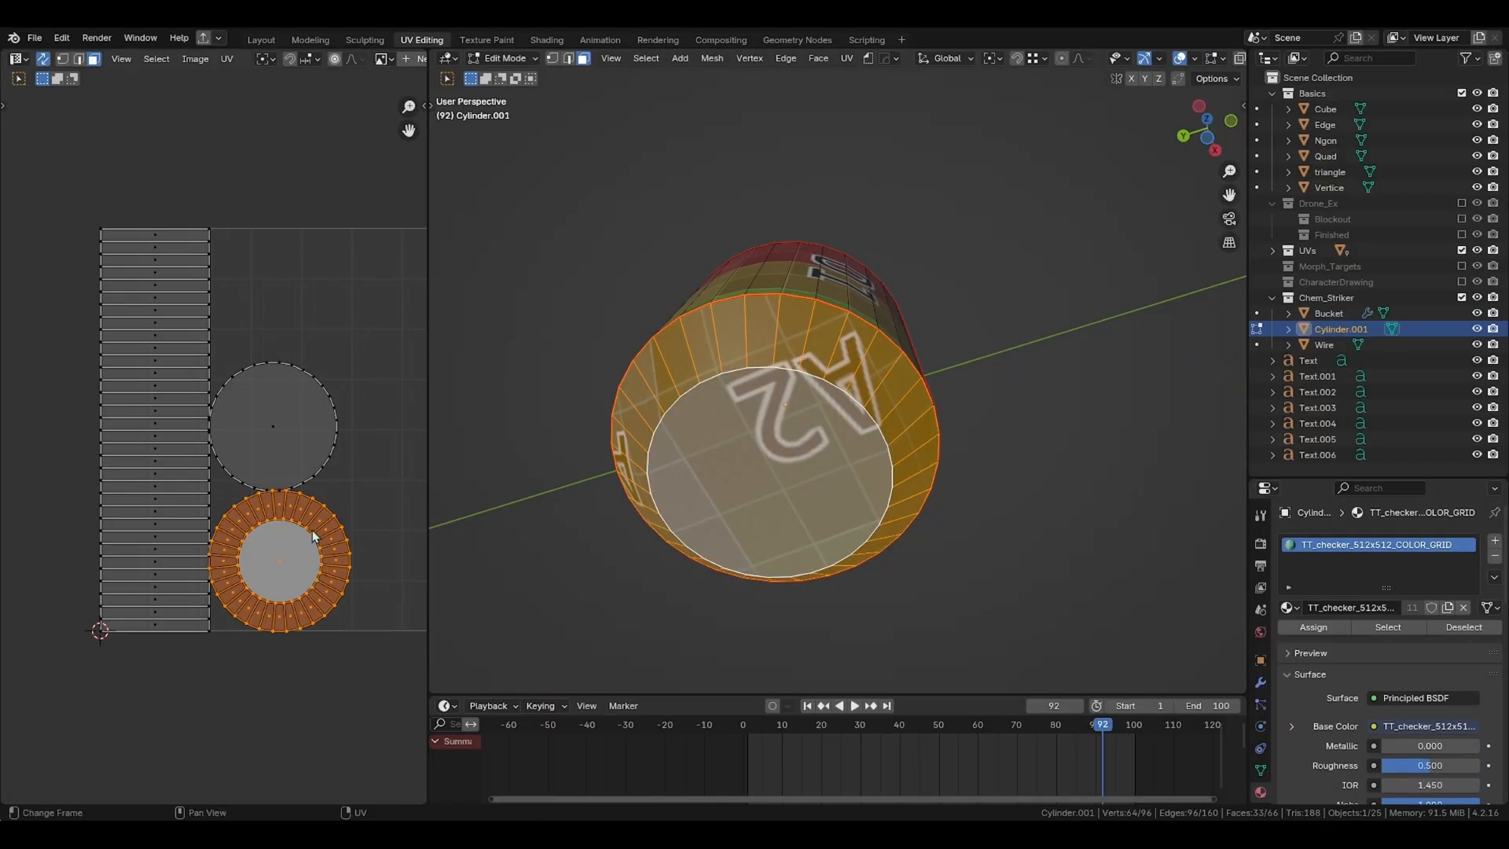
Step: Leave the cylinder's isolated view and open the Wire object in Edit Mode to inspect its UV layout
{"action": "middle_click_drag", "start_coordinate": [835, 454], "coordinate": [766, 499]}
{"action": "key", "text": "Tab"}
{"action": "key", "text": "KP_Divide"}
{"action": "left_click", "coordinate": [891, 469]}
{"action": "key", "text": "Tab"}
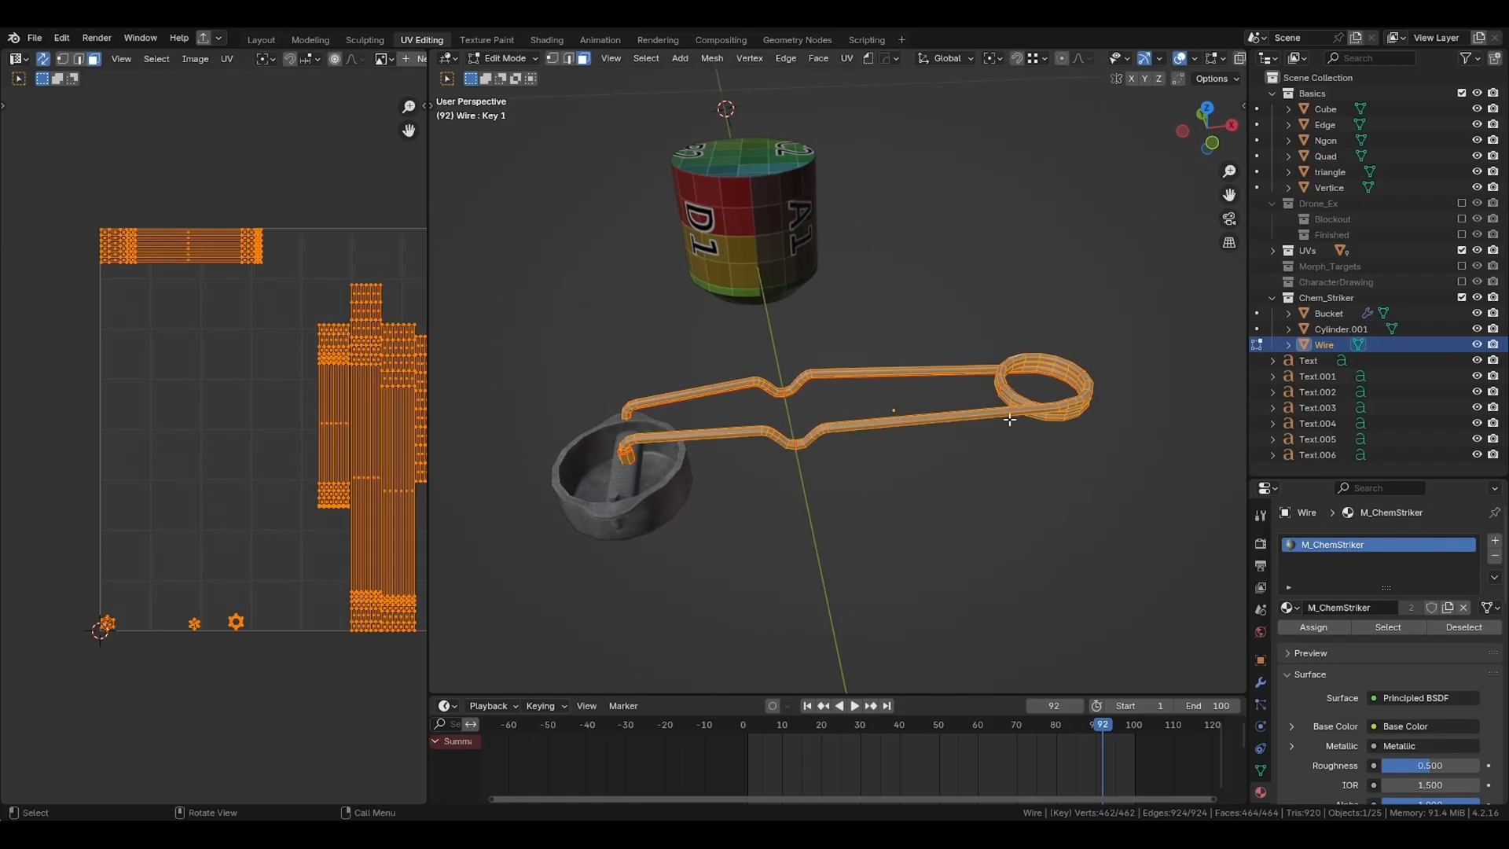
{"action": "middle_click_drag", "start_coordinate": [277, 416], "coordinate": [244, 400]}
{"action": "scroll", "coordinate": [819, 423], "scroll_direction": "up", "scroll_amount": 2}
{"action": "middle_click_drag", "start_coordinate": [786, 438], "coordinate": [916, 429]}
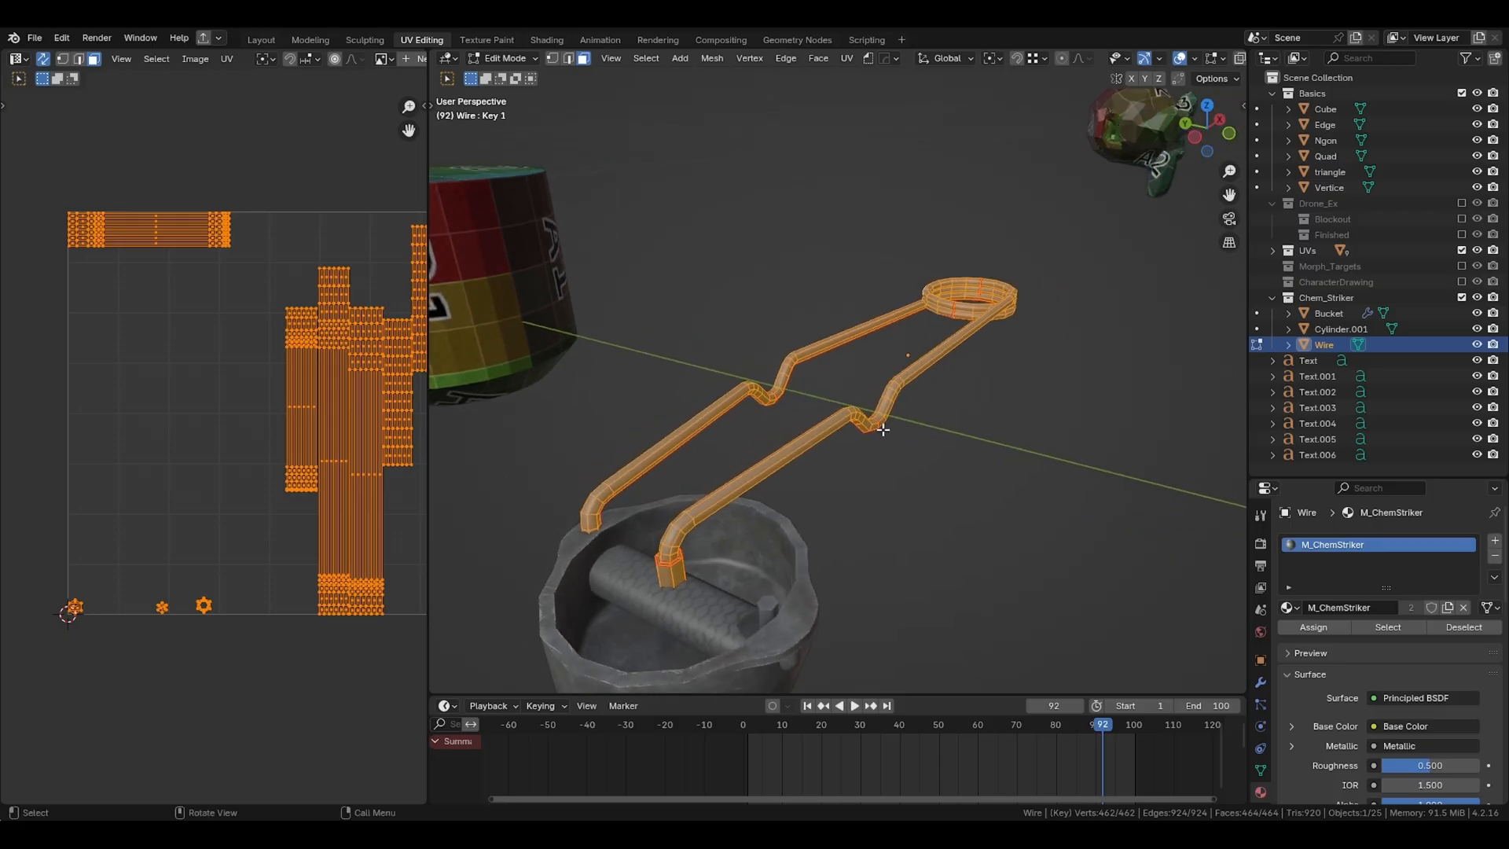
Step: Isolate the wire in local view and enter Edit Mode with edge selection
{"action": "key", "text": "Tab"}
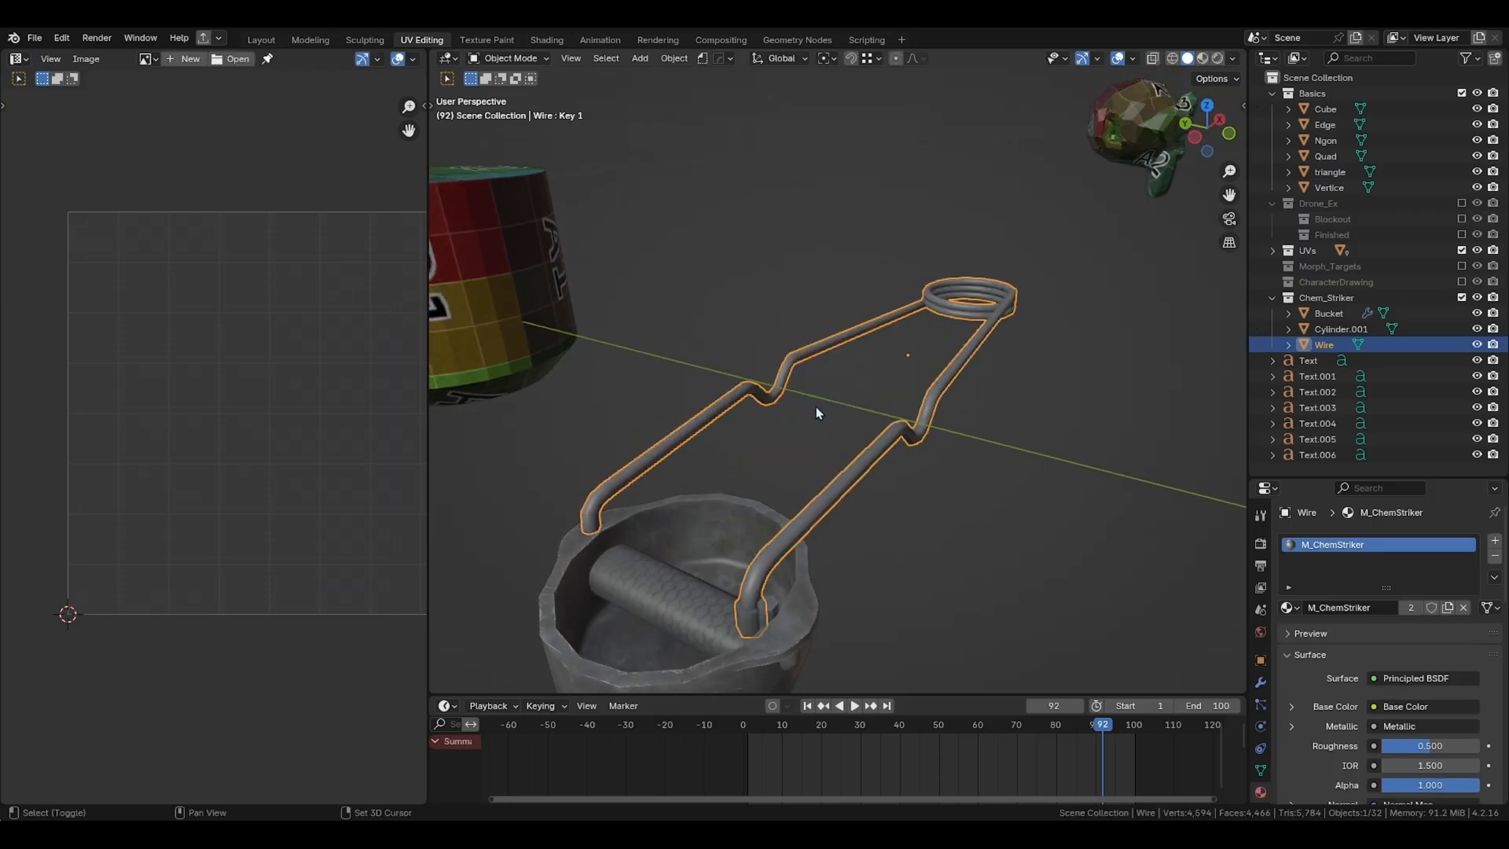
{"action": "key", "text": "KP_Divide"}
{"action": "middle_click_drag", "start_coordinate": [846, 366], "coordinate": [879, 275]}
{"action": "middle_click_drag", "start_coordinate": [874, 450], "coordinate": [750, 407]}
{"action": "key", "text": "Tab"}
{"action": "scroll", "coordinate": [840, 310], "scroll_direction": "up", "scroll_amount": 3}
{"action": "key", "text": "2"}
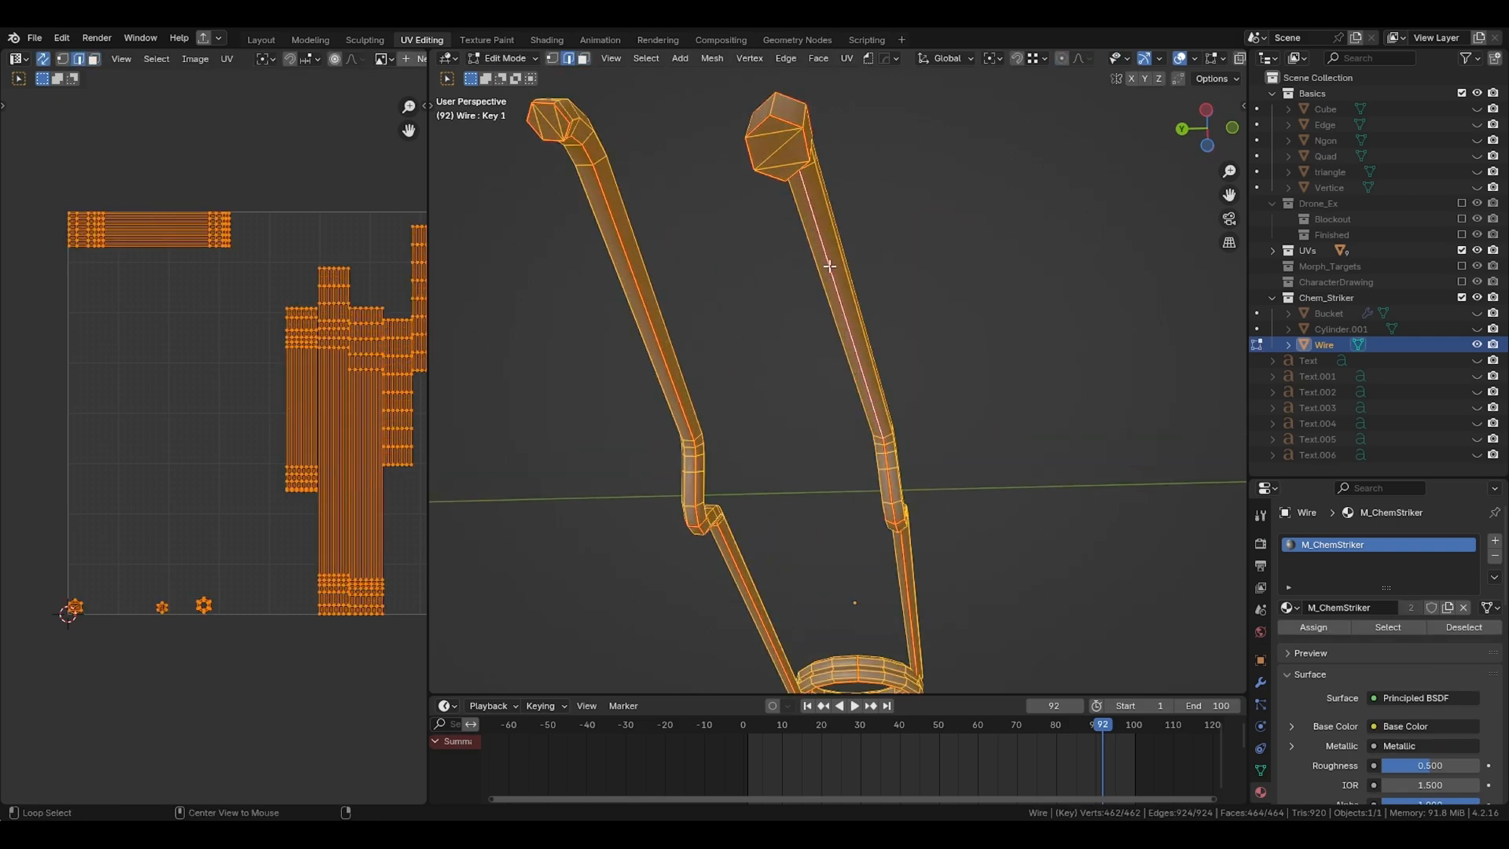
Step: Select the lengthwise edge loop along the entire wire, and the shortest edge path along one arm only
{"action": "left_click", "coordinate": [831, 265], "text": "alt"}
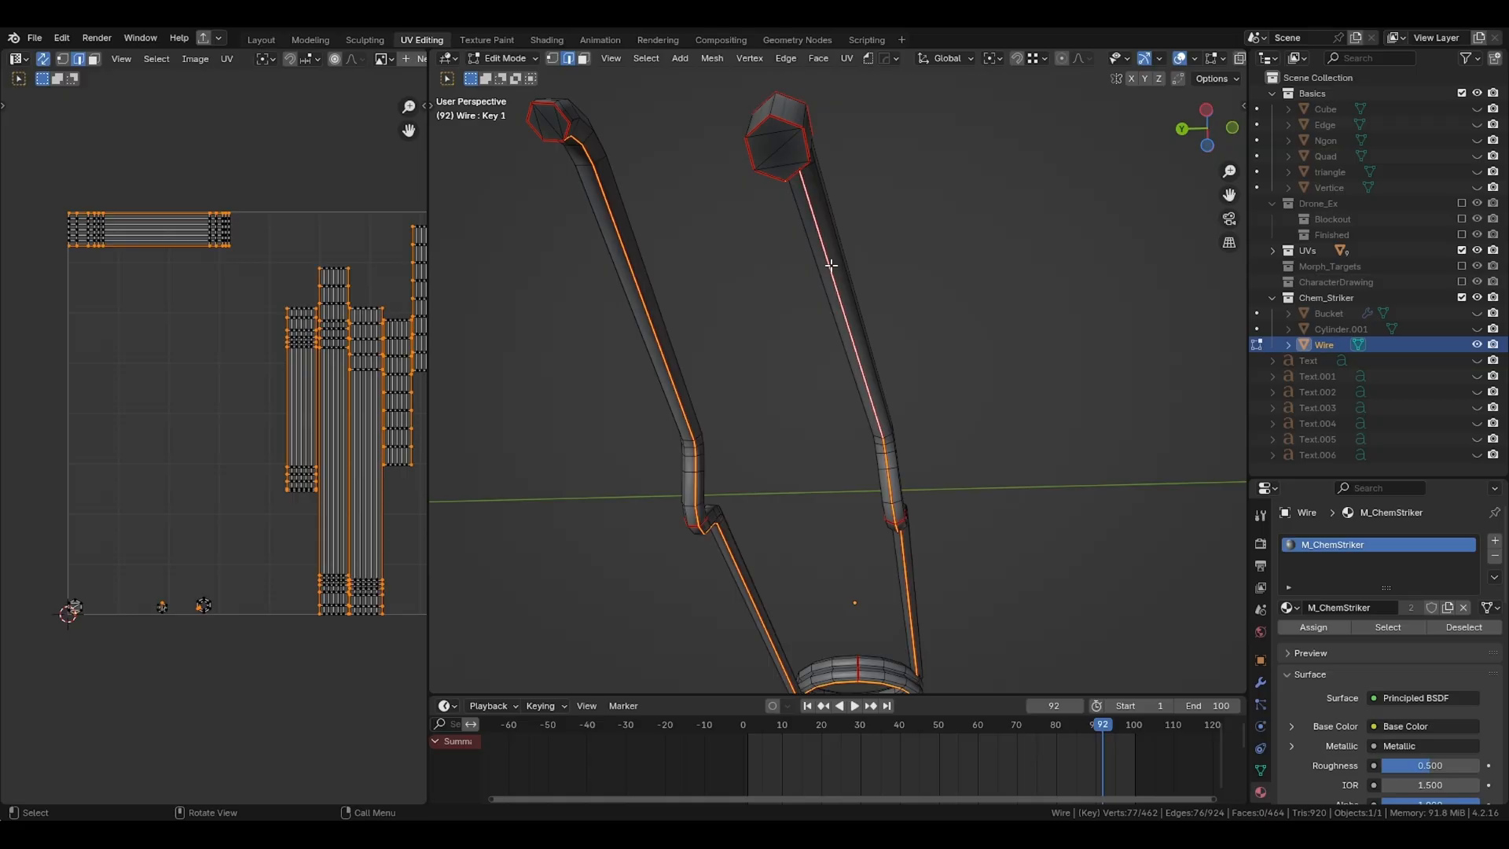
{"action": "middle_click_drag", "start_coordinate": [846, 289], "coordinate": [863, 190]}
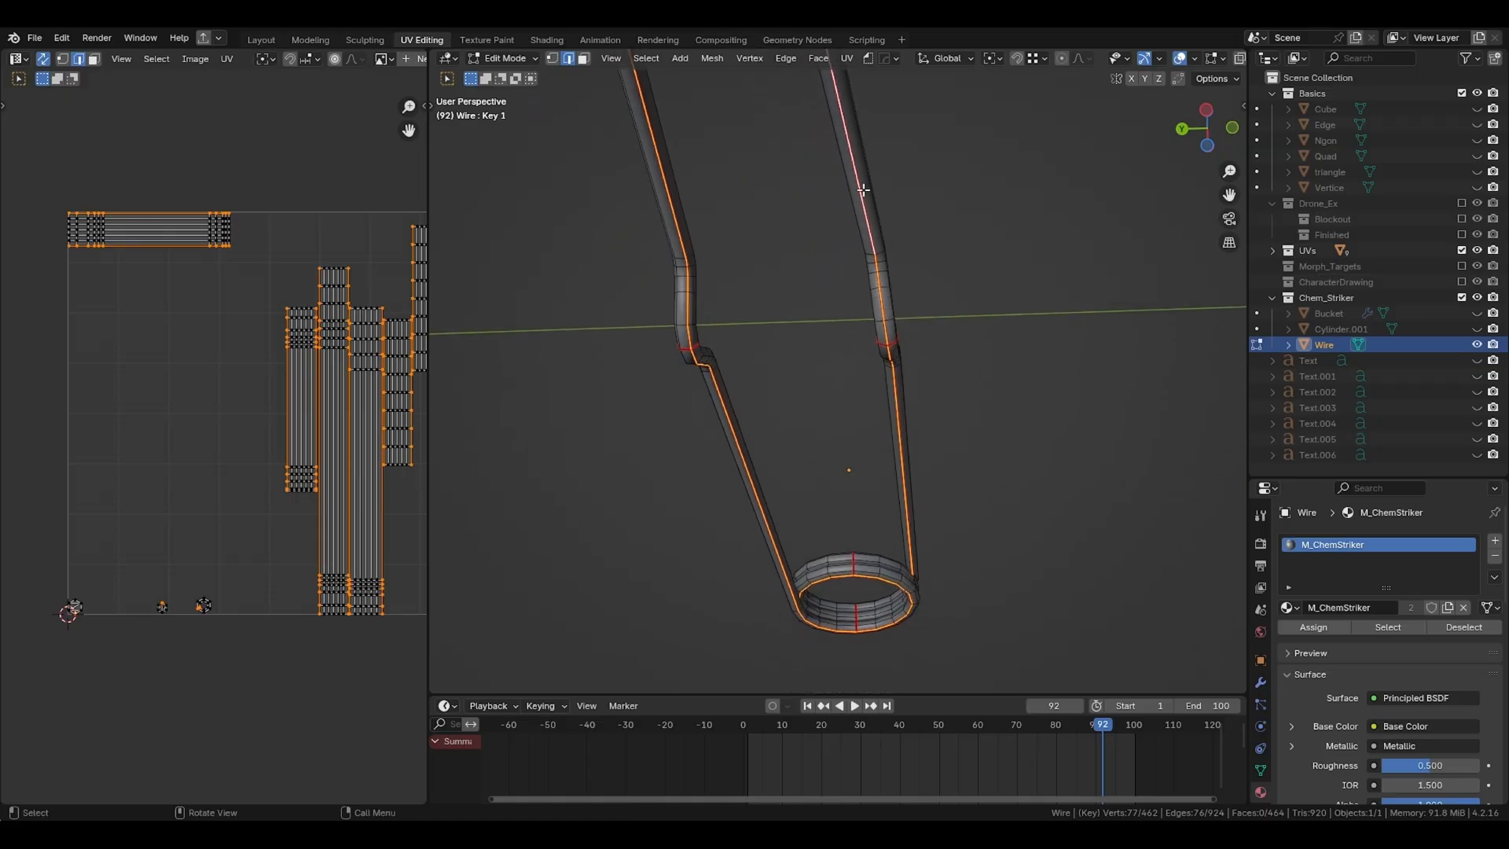
{"action": "left_click", "coordinate": [846, 130]}
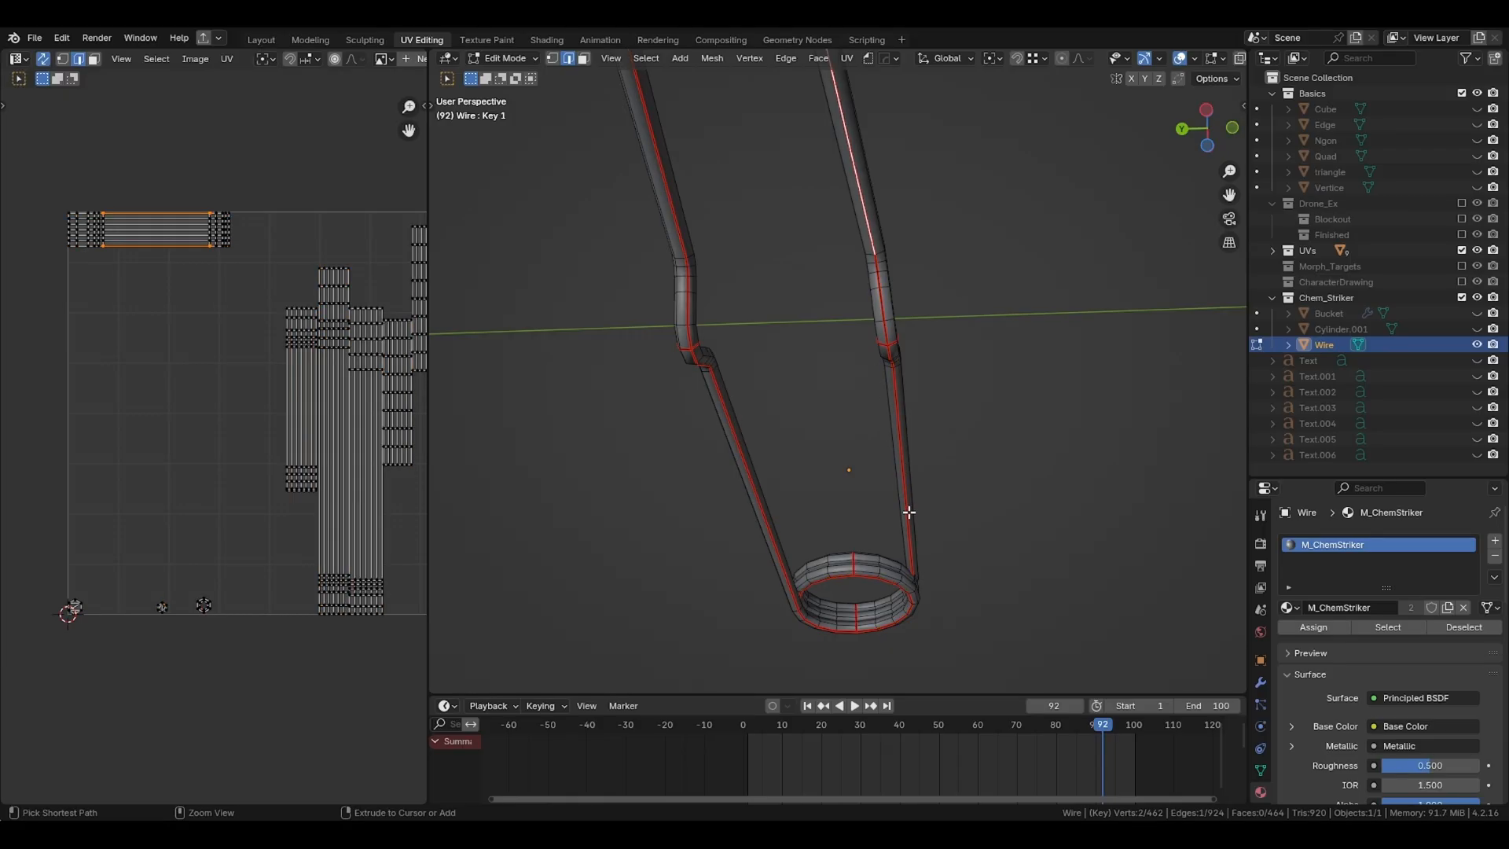
{"action": "left_click", "coordinate": [898, 359], "text": "ctrl"}
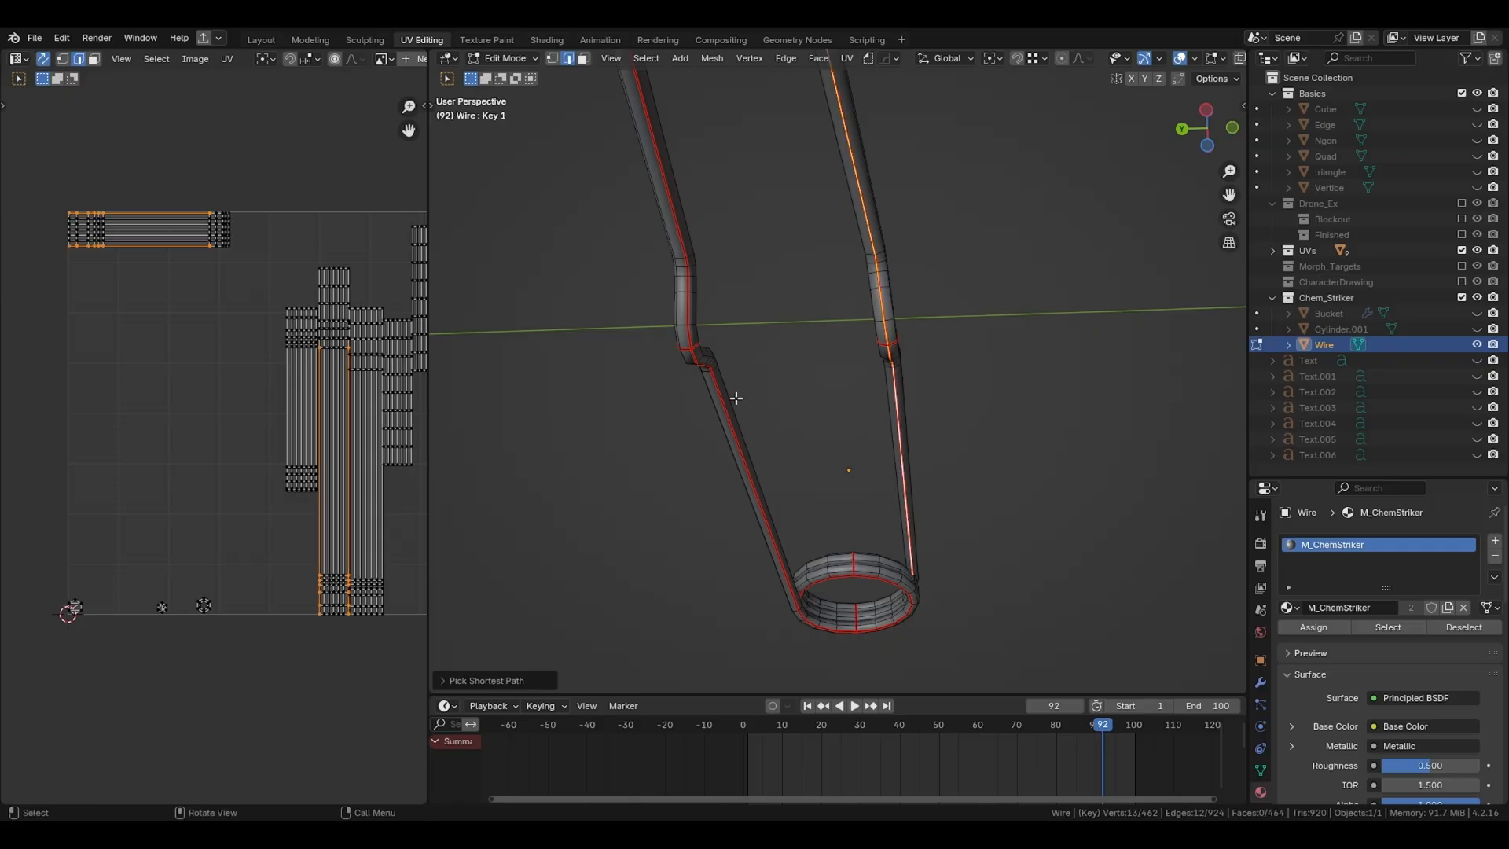
Step: Triangulate a single face near the bend of one wire arm
{"action": "scroll", "coordinate": [884, 307], "scroll_direction": "up", "scroll_amount": 2}
{"action": "key", "text": "3"}
{"action": "left_click", "coordinate": [879, 305]}
{"action": "key", "text": "ctrl+t"}
Step: Select the lengthwise edge loop beside the triangulated face and examine where the selection ends
{"action": "mouse_move", "coordinate": [904, 311]}
{"action": "middle_mouse_down"}
{"action": "mouse_move", "coordinate": [856, 320]}
{"action": "mouse_move", "coordinate": [870, 300]}
{"action": "mouse_move", "coordinate": [880, 312]}
{"action": "middle_mouse_up"}
{"action": "scroll", "coordinate": [868, 243], "scroll_direction": "up", "scroll_amount": 3}
{"action": "key", "text": "2"}
{"action": "left_click", "coordinate": [868, 242], "text": "alt"}
{"action": "scroll", "coordinate": [849, 188], "scroll_direction": "down", "scroll_amount": 4}
{"action": "middle_click_drag", "start_coordinate": [849, 187], "coordinate": [627, 229]}
{"action": "scroll", "coordinate": [724, 297], "scroll_direction": "up", "scroll_amount": 2}
{"action": "middle_click_drag", "start_coordinate": [724, 296], "coordinate": [617, 148]}
{"action": "scroll", "coordinate": [776, 276], "scroll_direction": "up", "scroll_amount": 2}
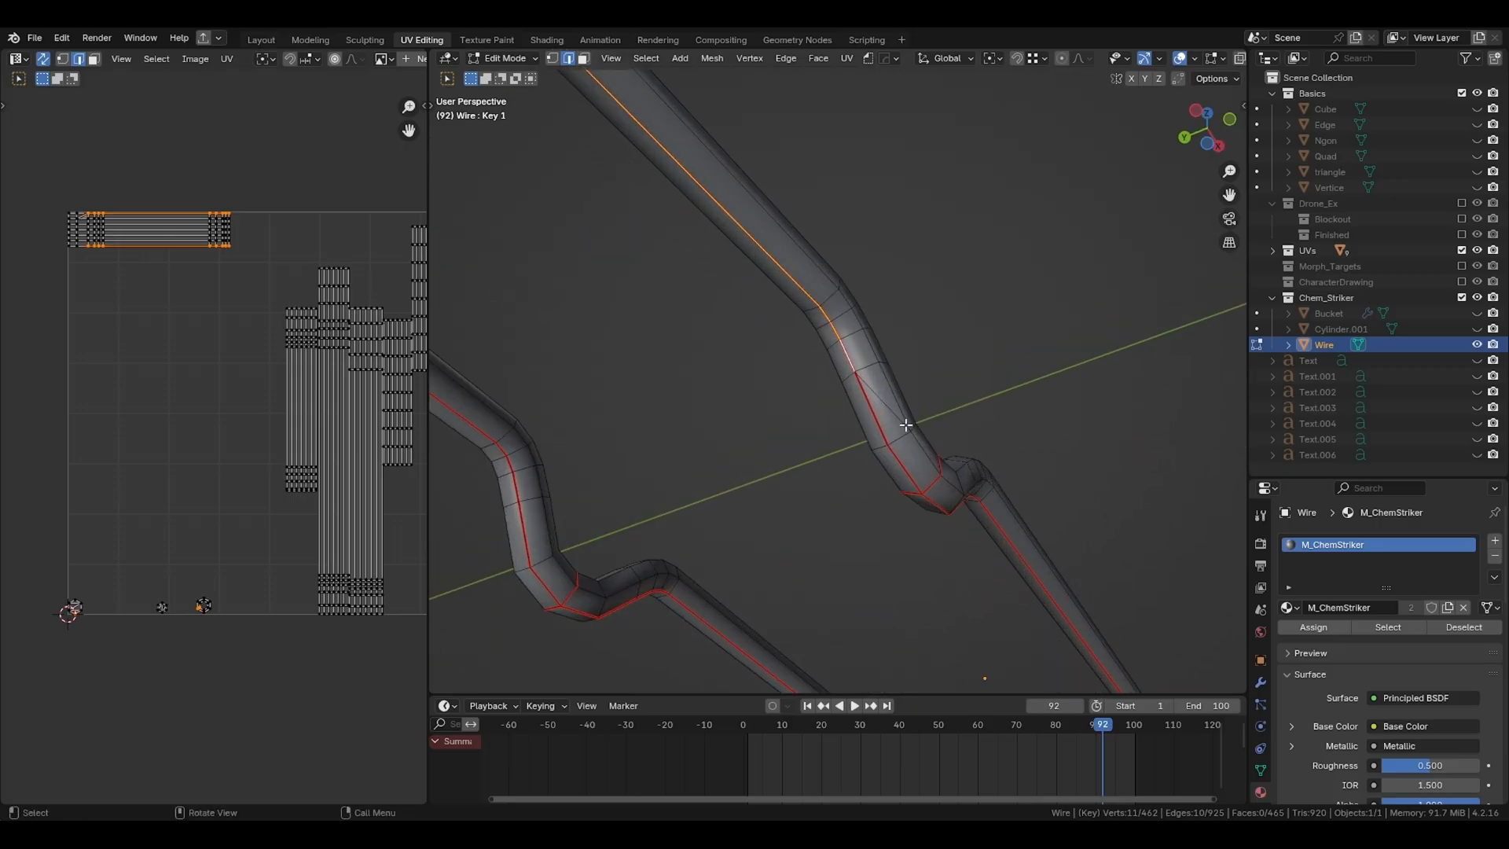
{"action": "scroll", "coordinate": [776, 277], "scroll_direction": "up", "scroll_amount": 2}
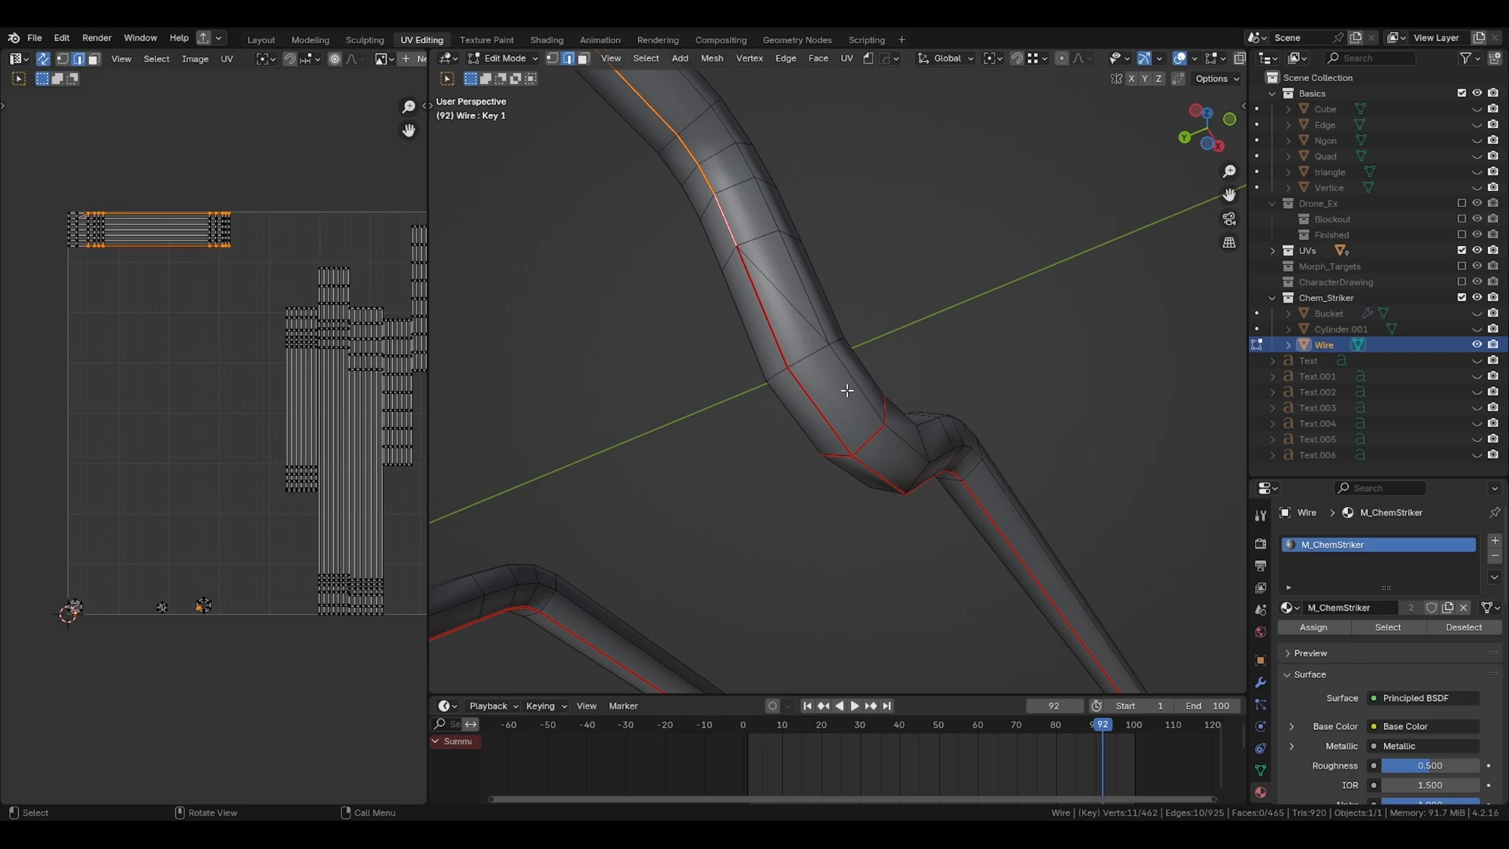
Step: Return to Object Mode and reveal all hidden objects around the wire
{"action": "scroll", "coordinate": [894, 400], "scroll_direction": "down", "scroll_amount": 3}
{"action": "key", "text": "Tab"}
{"action": "middle_click_drag", "start_coordinate": [853, 362], "coordinate": [767, 494]}
{"action": "key", "text": "alt+h"}
{"action": "scroll", "coordinate": [831, 438], "scroll_direction": "down", "scroll_amount": 10}
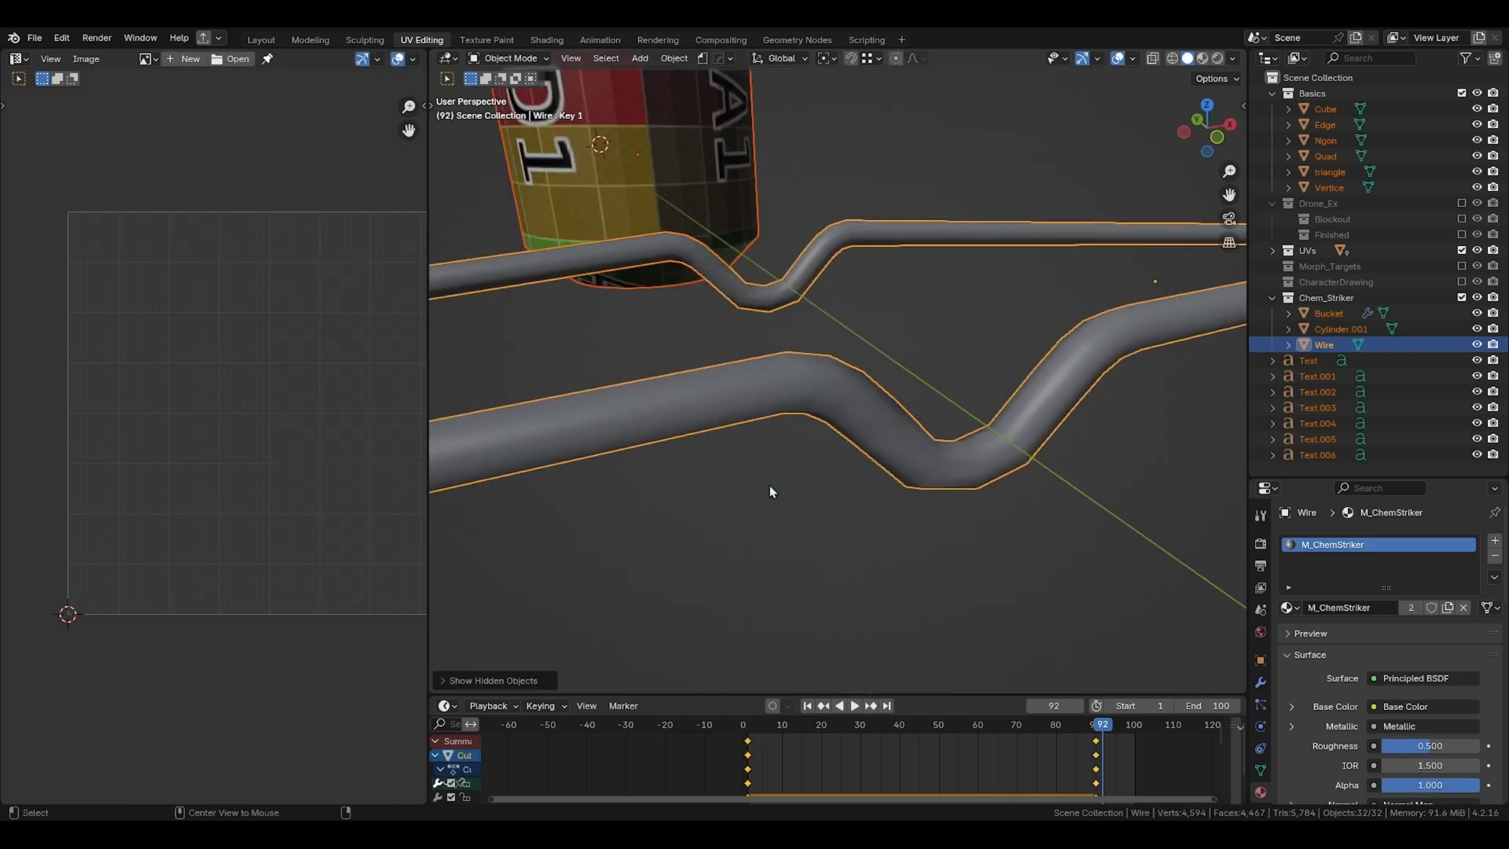
{"action": "scroll", "coordinate": [846, 530], "scroll_direction": "down", "scroll_amount": 4}
{"action": "middle_click_drag", "start_coordinate": [846, 530], "coordinate": [804, 426], "text": "shift"}
{"action": "left_click", "coordinate": [974, 427]}
{"action": "scroll", "coordinate": [988, 393], "scroll_direction": "up", "scroll_amount": 5}
{"action": "scroll", "coordinate": [663, 366], "scroll_direction": "up", "scroll_amount": 12}
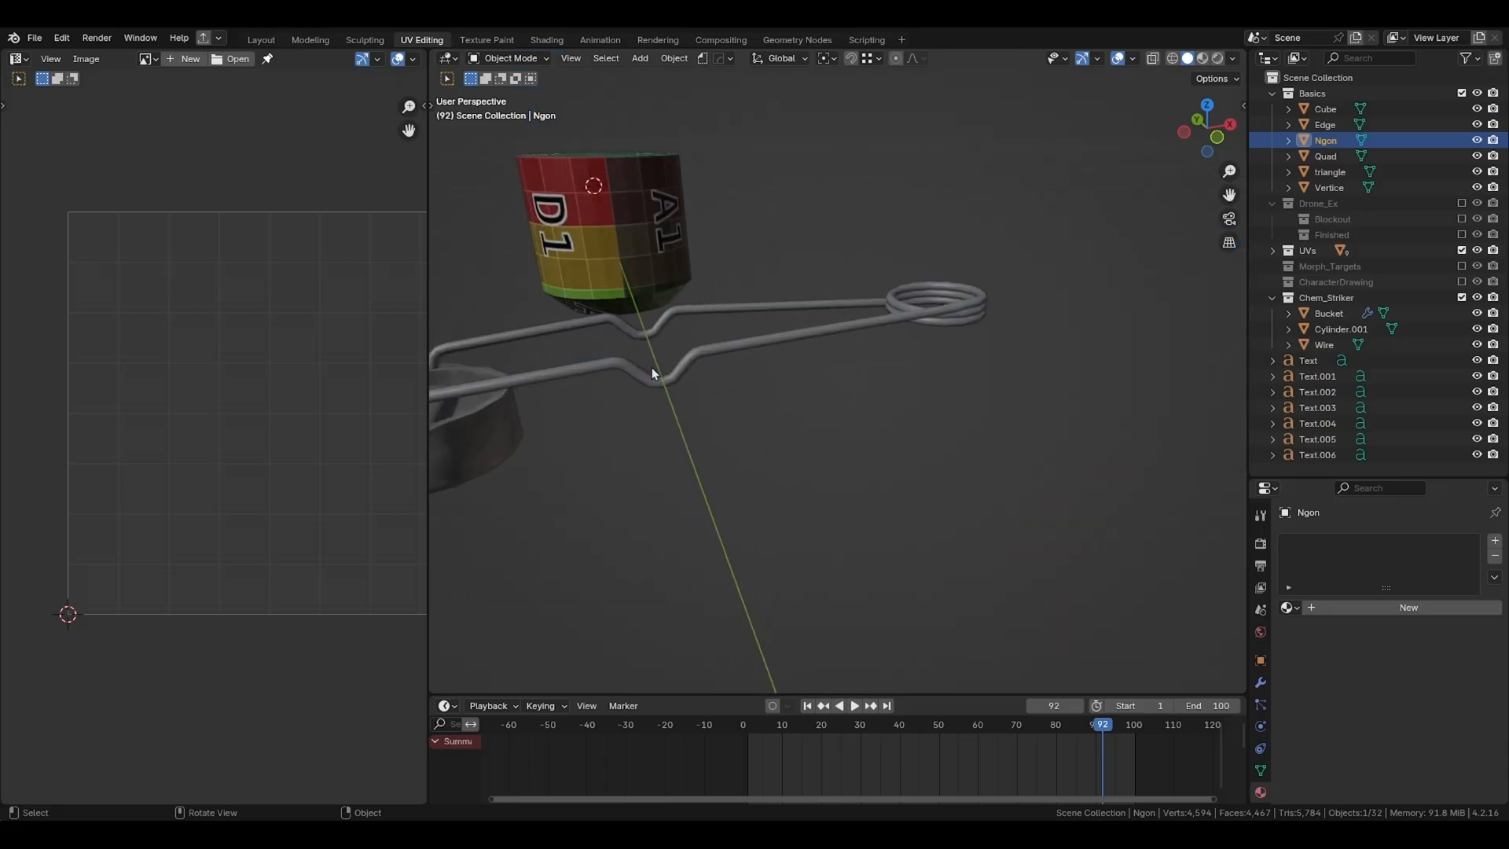
Step: Dissolve the diagonal edge of the triangulated face on the wire's bend in Edit Mode
{"action": "left_click", "coordinate": [640, 393]}
{"action": "middle_click_drag", "start_coordinate": [640, 393], "coordinate": [733, 293]}
{"action": "key", "text": "ctrl+Tab"}
{"action": "middle_click_drag", "start_coordinate": [992, 177], "coordinate": [944, 275]}
{"action": "scroll", "coordinate": [957, 273], "scroll_direction": "up", "scroll_amount": 3}
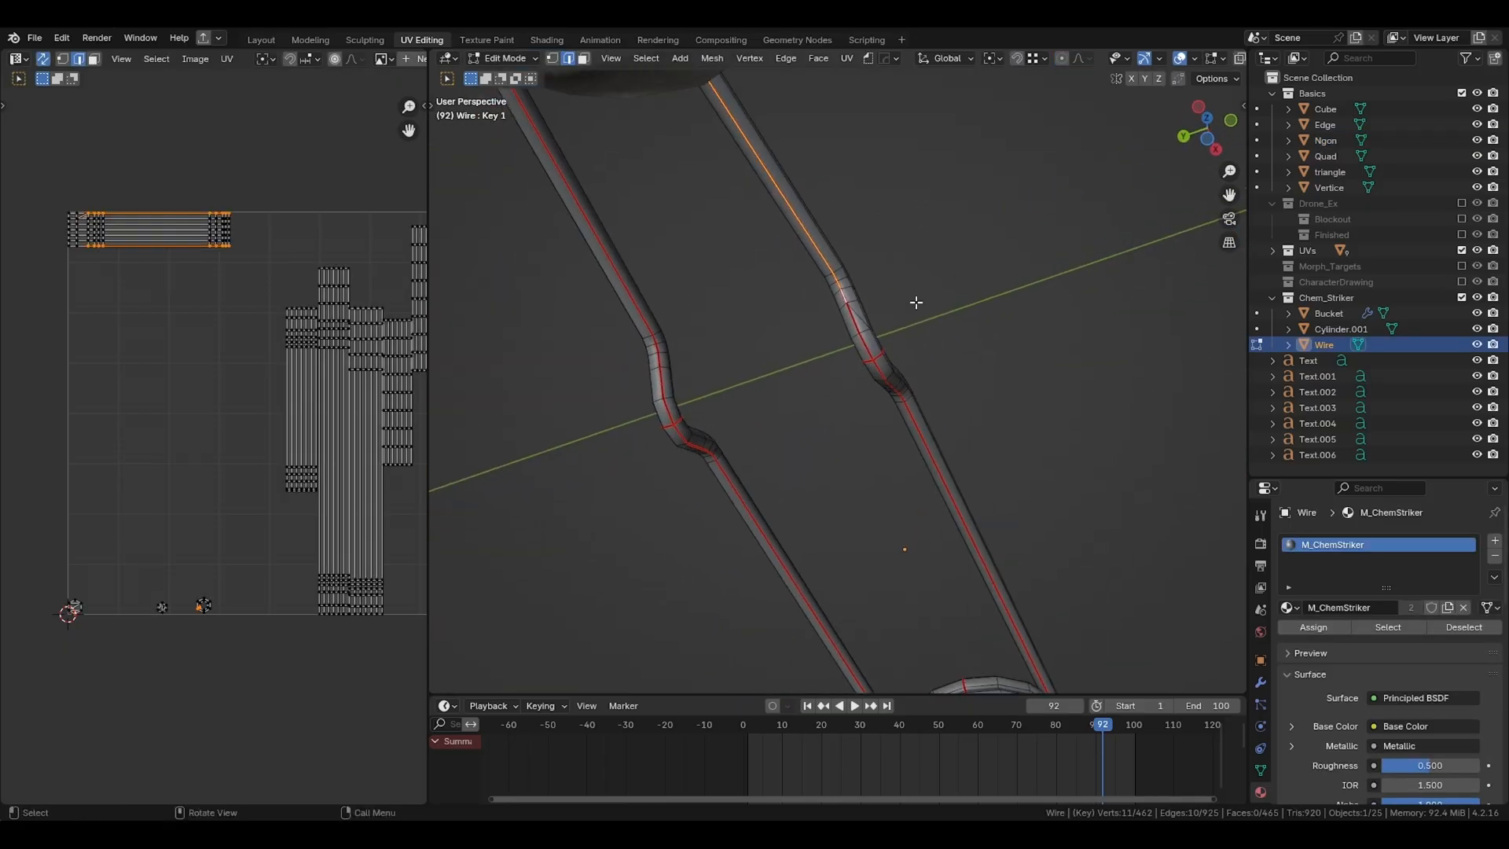
{"action": "scroll", "coordinate": [885, 315], "scroll_direction": "up", "scroll_amount": 2}
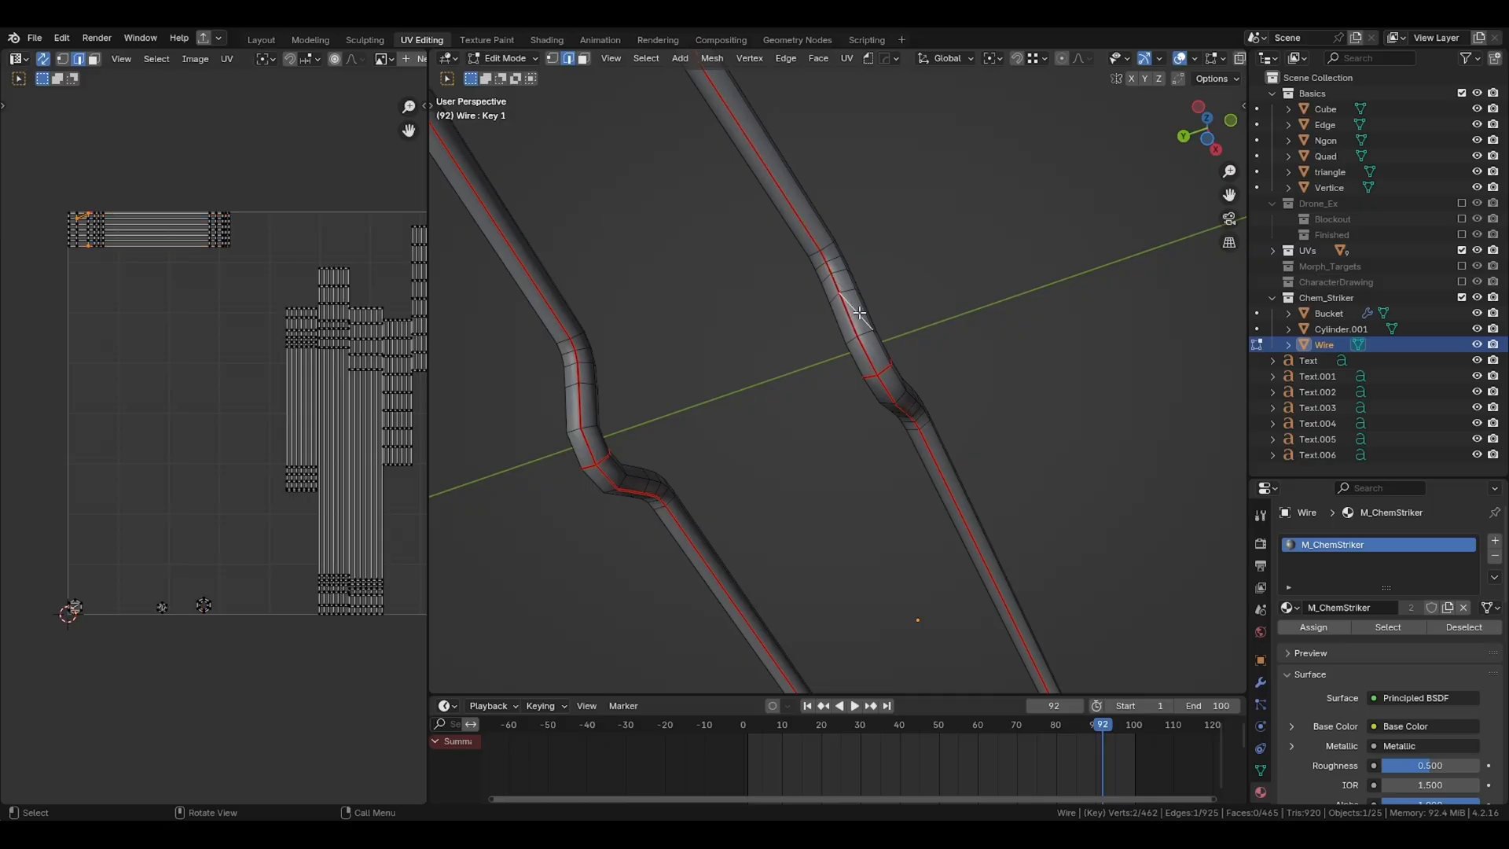
{"action": "left_click", "coordinate": [860, 312]}
{"action": "key", "text": "x"}
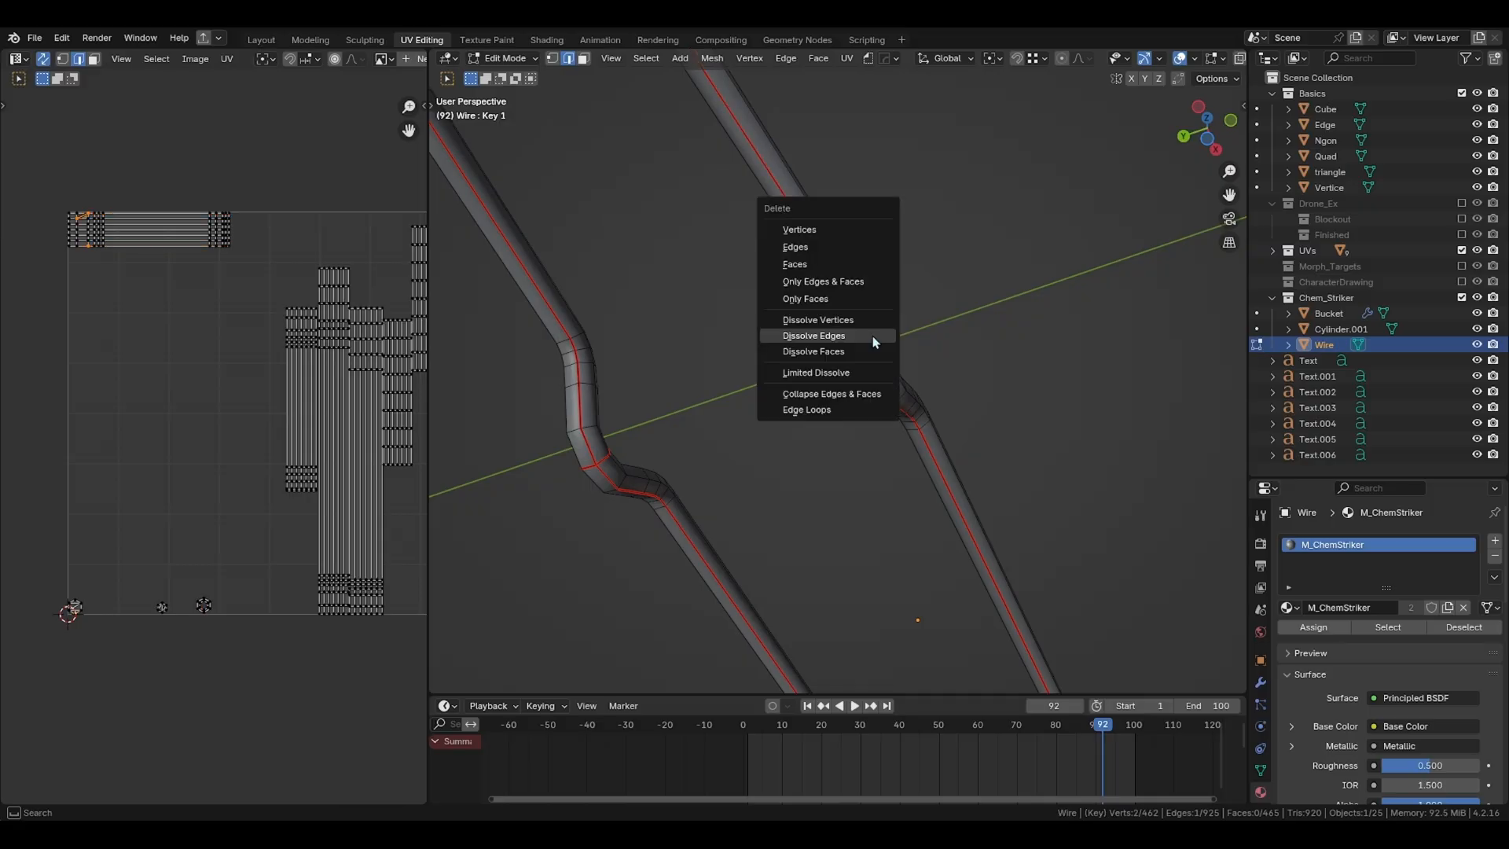
{"action": "left_click", "coordinate": [874, 336]}
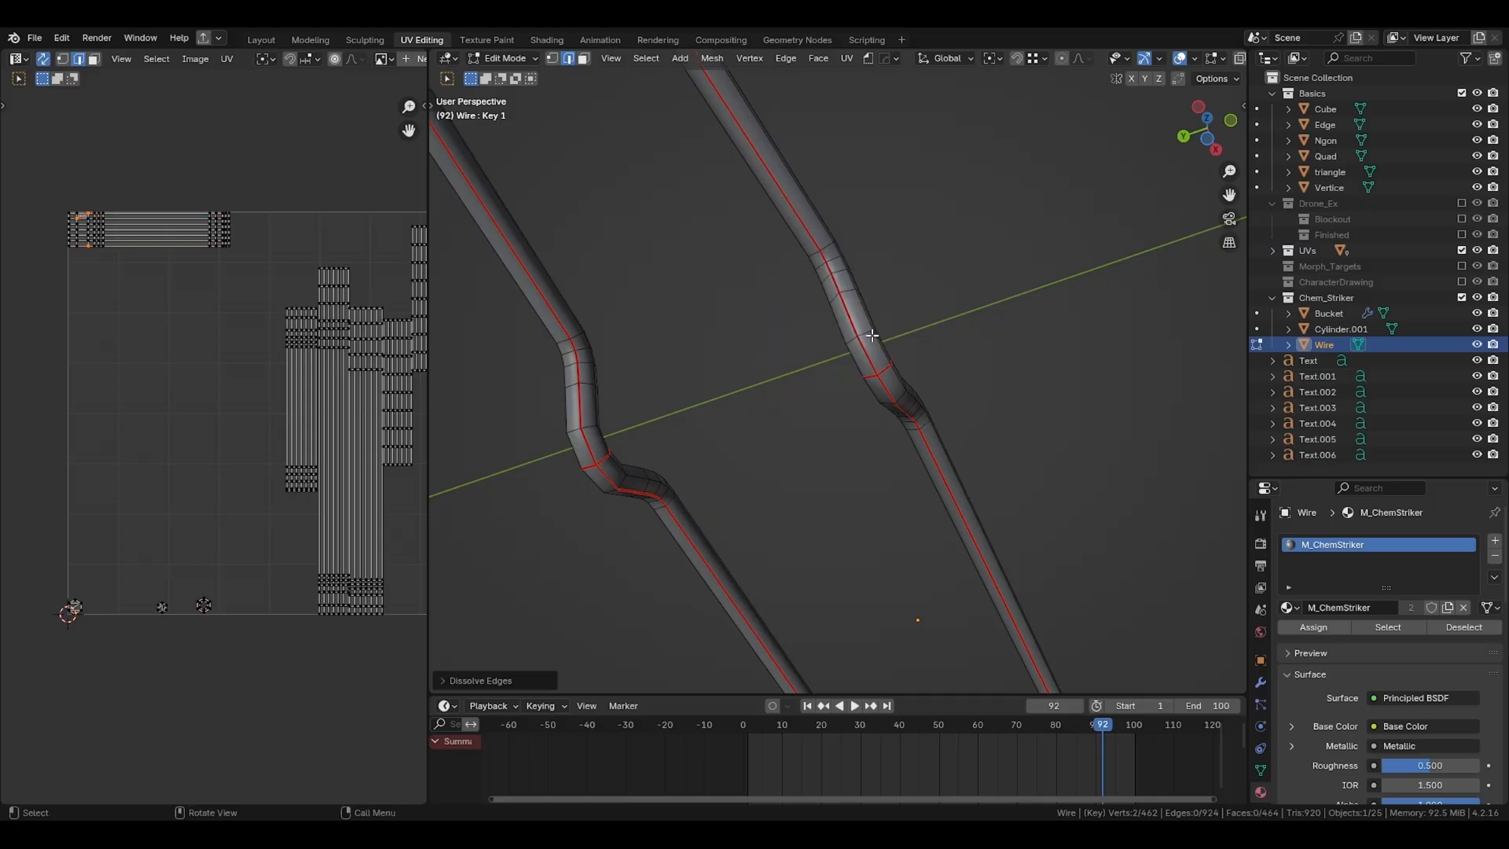
Step: Select the lengthwise seam loop running through both wire arms and the coil, and inspect it
{"action": "left_click", "coordinate": [799, 232], "text": "alt"}
{"action": "scroll", "coordinate": [815, 259], "scroll_direction": "down", "scroll_amount": 2}
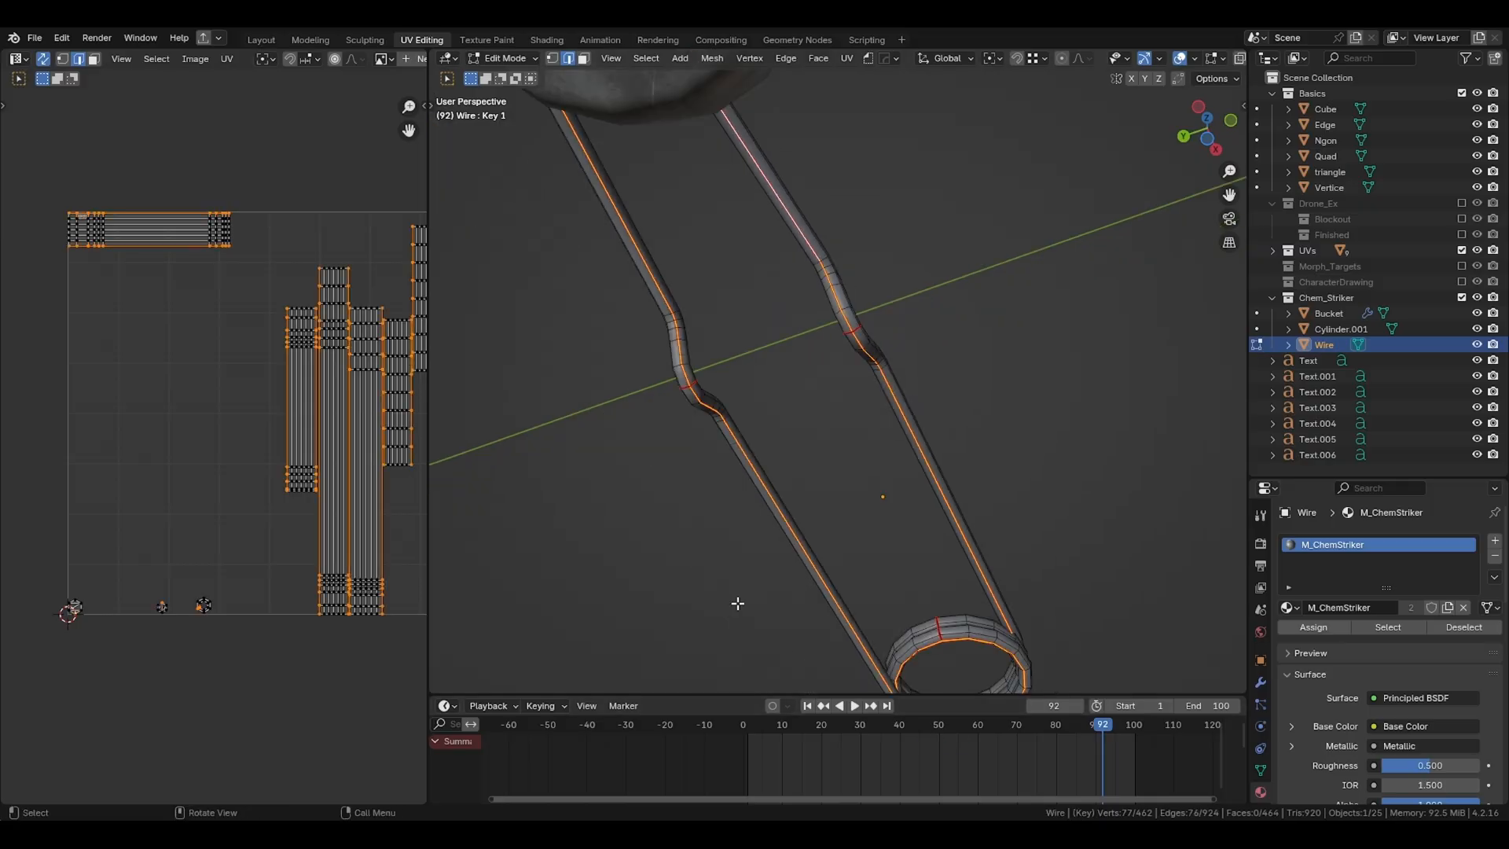
{"action": "scroll", "coordinate": [702, 517], "scroll_direction": "down", "scroll_amount": 2}
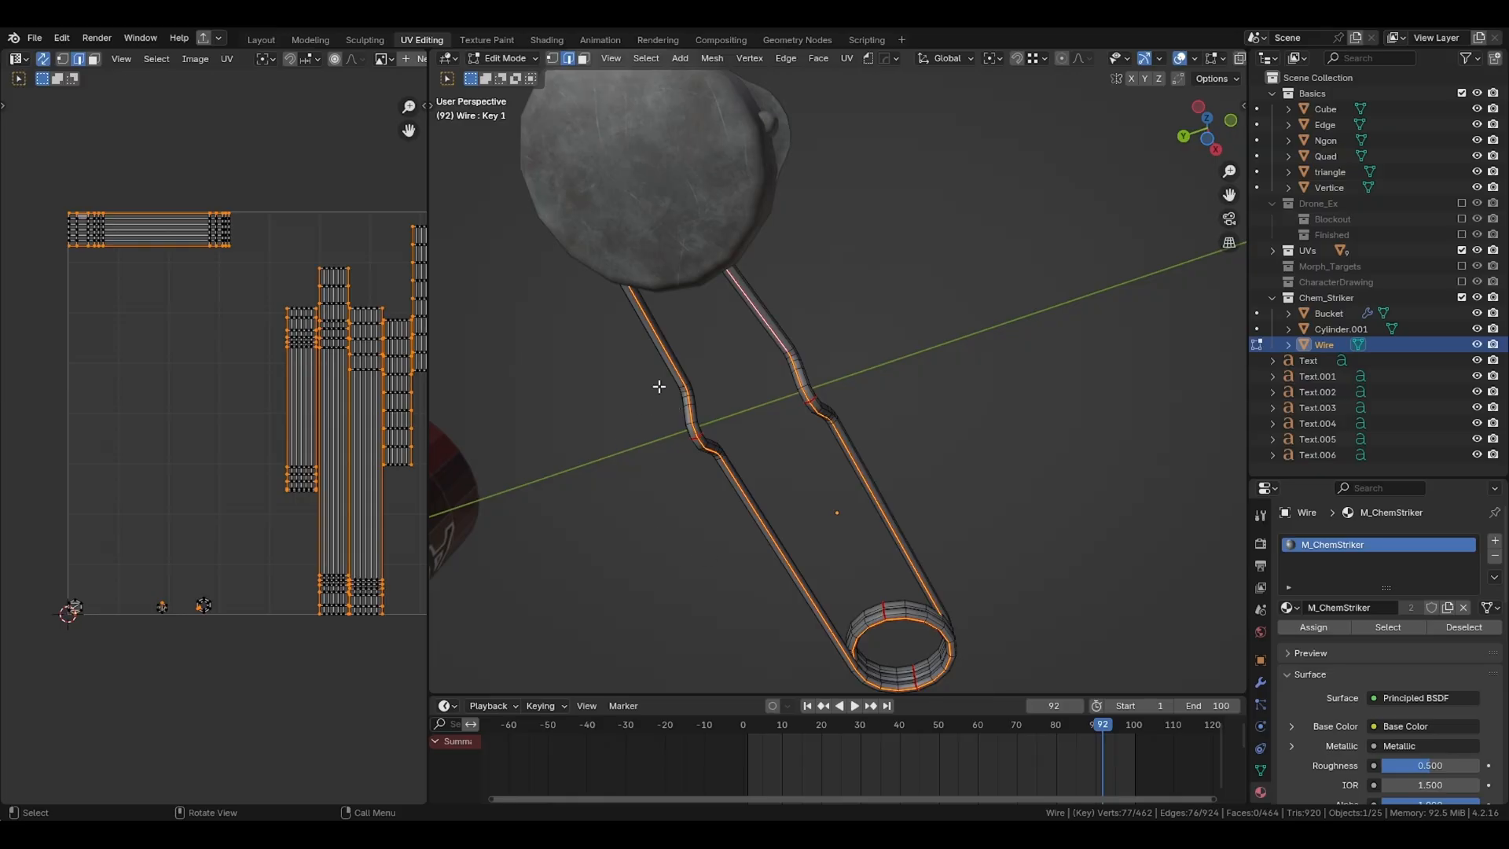
{"action": "middle_click_drag", "start_coordinate": [817, 413], "coordinate": [858, 402]}
{"action": "middle_click_drag", "start_coordinate": [862, 244], "coordinate": [790, 410]}
Step: Return to Object Mode, deselect the wire and view the whole striker model
{"action": "key", "text": "ctrl+Tab"}
{"action": "left_click", "coordinate": [578, 396]}
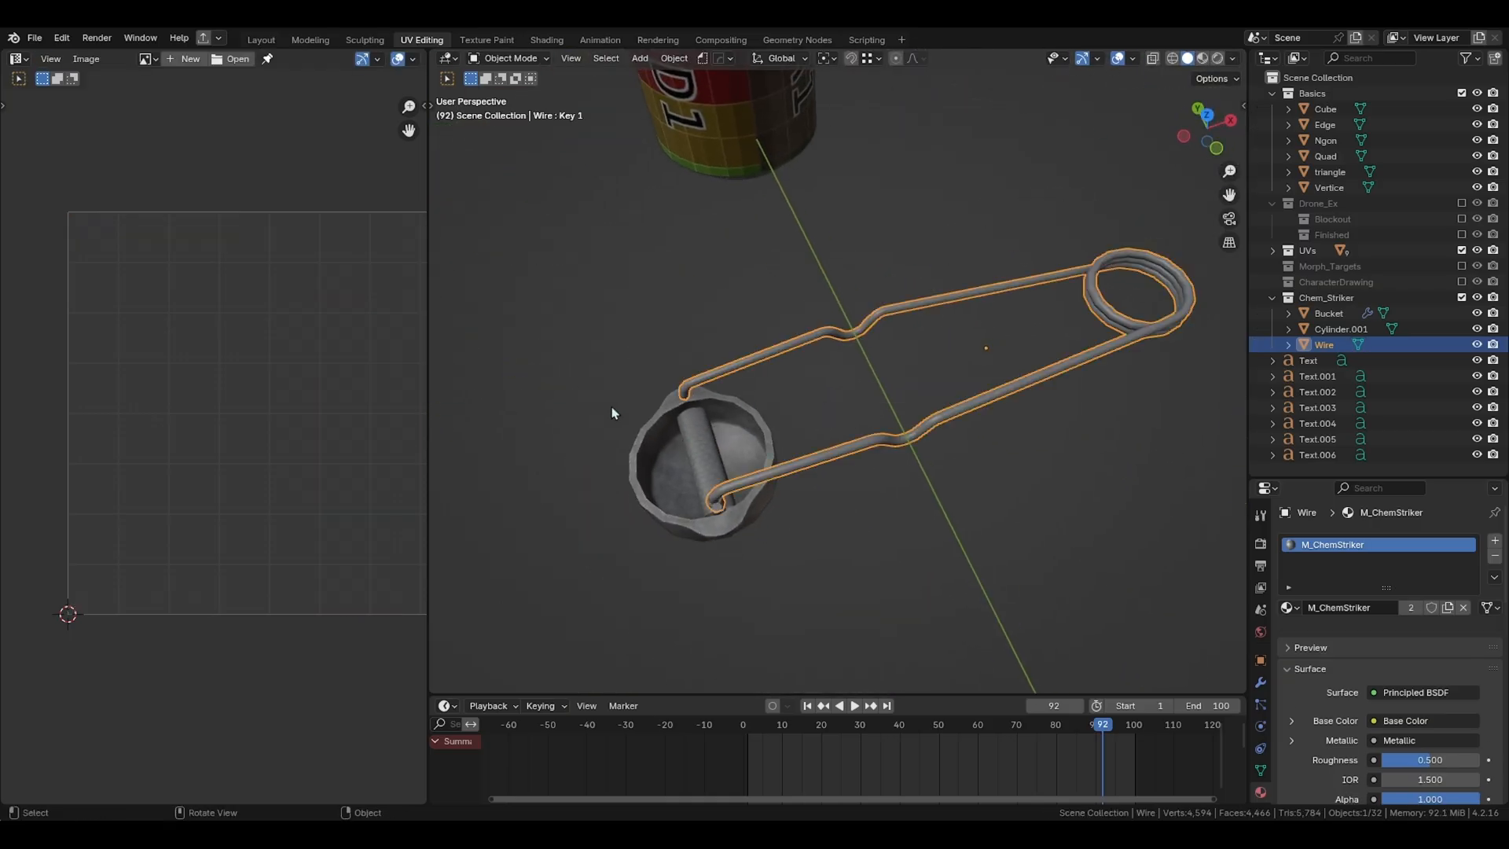
{"action": "scroll", "coordinate": [794, 343], "scroll_direction": "down", "scroll_amount": 2}
{"action": "middle_click_drag", "start_coordinate": [805, 324], "coordinate": [757, 568]}
{"action": "left_click_drag", "start_coordinate": [615, 370], "coordinate": [964, 559], "text": "ctrl"}
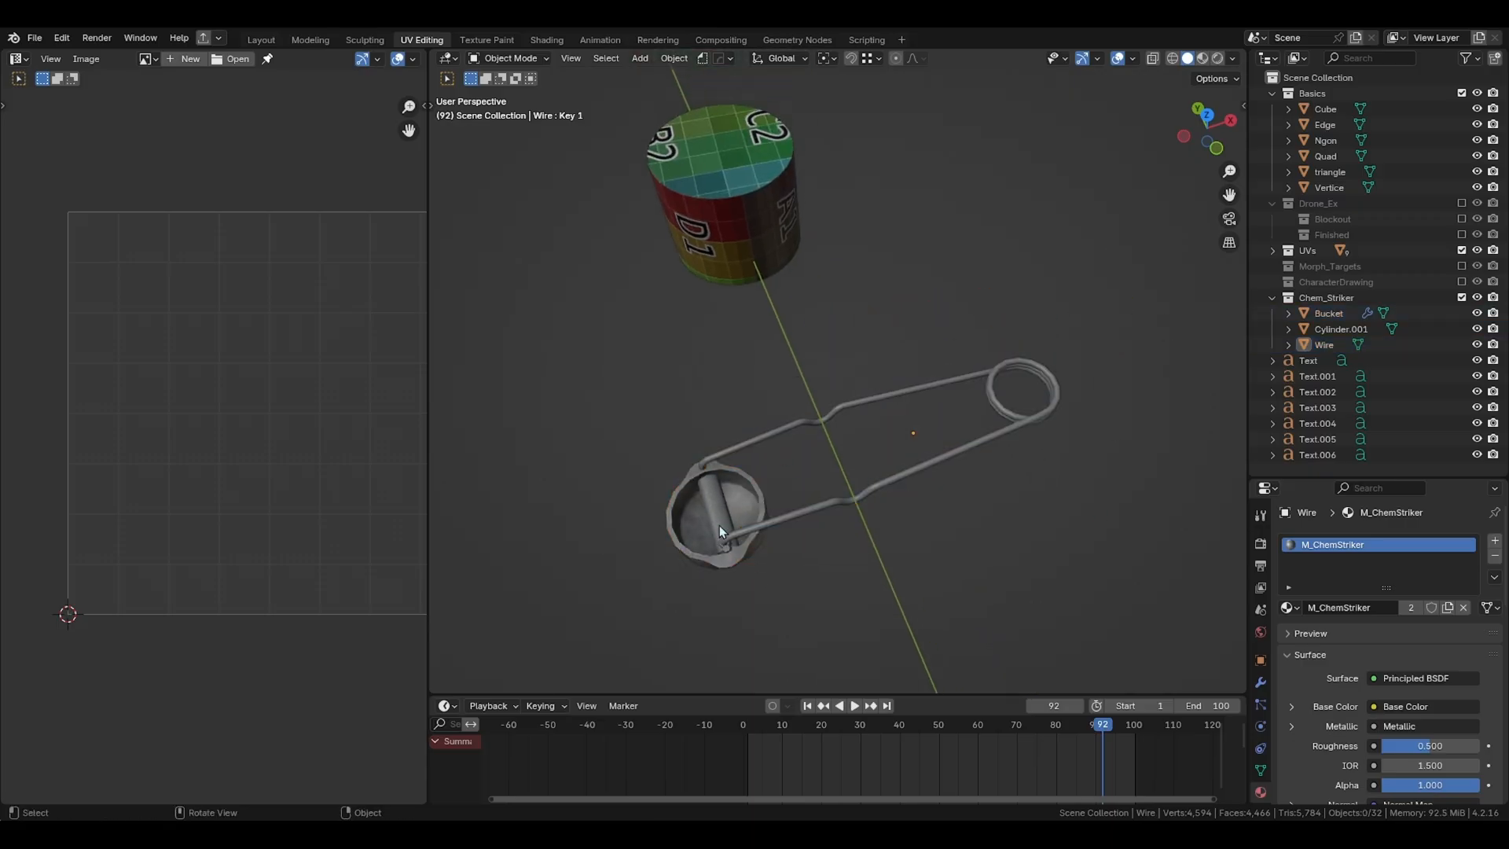
{"action": "scroll", "coordinate": [805, 470], "scroll_direction": "up", "scroll_amount": 2}
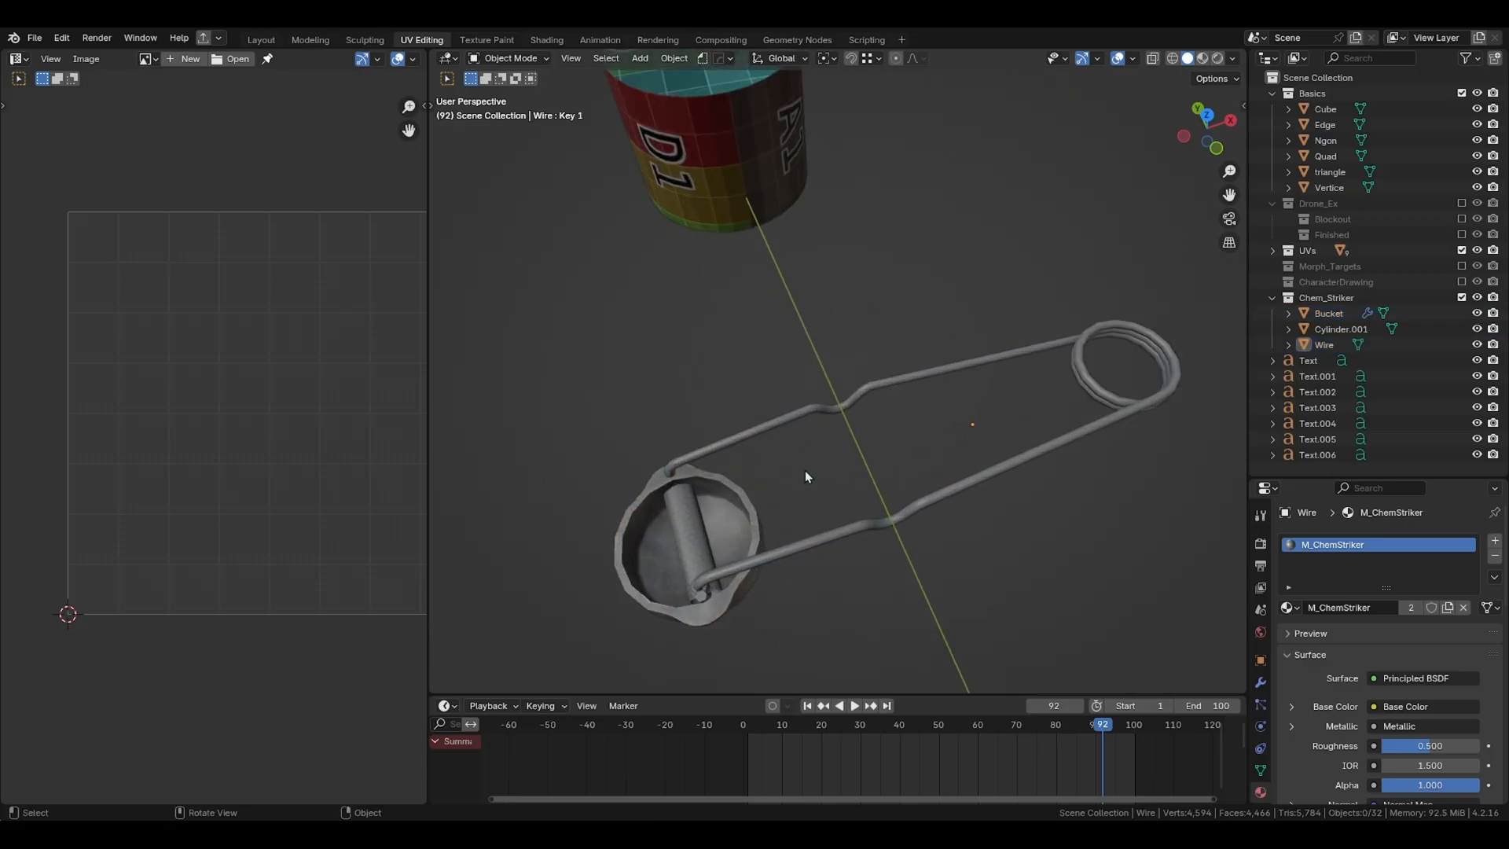
Step: Open the Bucket in Edit Mode with nothing selected to examine its seams and UV layout
{"action": "left_click", "coordinate": [729, 525]}
{"action": "key", "text": "Tab"}
{"action": "key", "text": "ctrl+Tab"}
{"action": "left_click", "coordinate": [662, 466]}
{"action": "key", "text": "Tab"}
{"action": "scroll", "coordinate": [728, 527], "scroll_direction": "up", "scroll_amount": 1}
{"action": "middle_click_drag", "start_coordinate": [728, 527], "coordinate": [810, 440], "text": "shift"}
{"action": "scroll", "coordinate": [786, 472], "scroll_direction": "up", "scroll_amount": 2}
{"action": "middle_click_drag", "start_coordinate": [767, 519], "coordinate": [818, 460]}
{"action": "key", "text": "alt+a"}
{"action": "scroll", "coordinate": [813, 511], "scroll_direction": "up", "scroll_amount": 2}
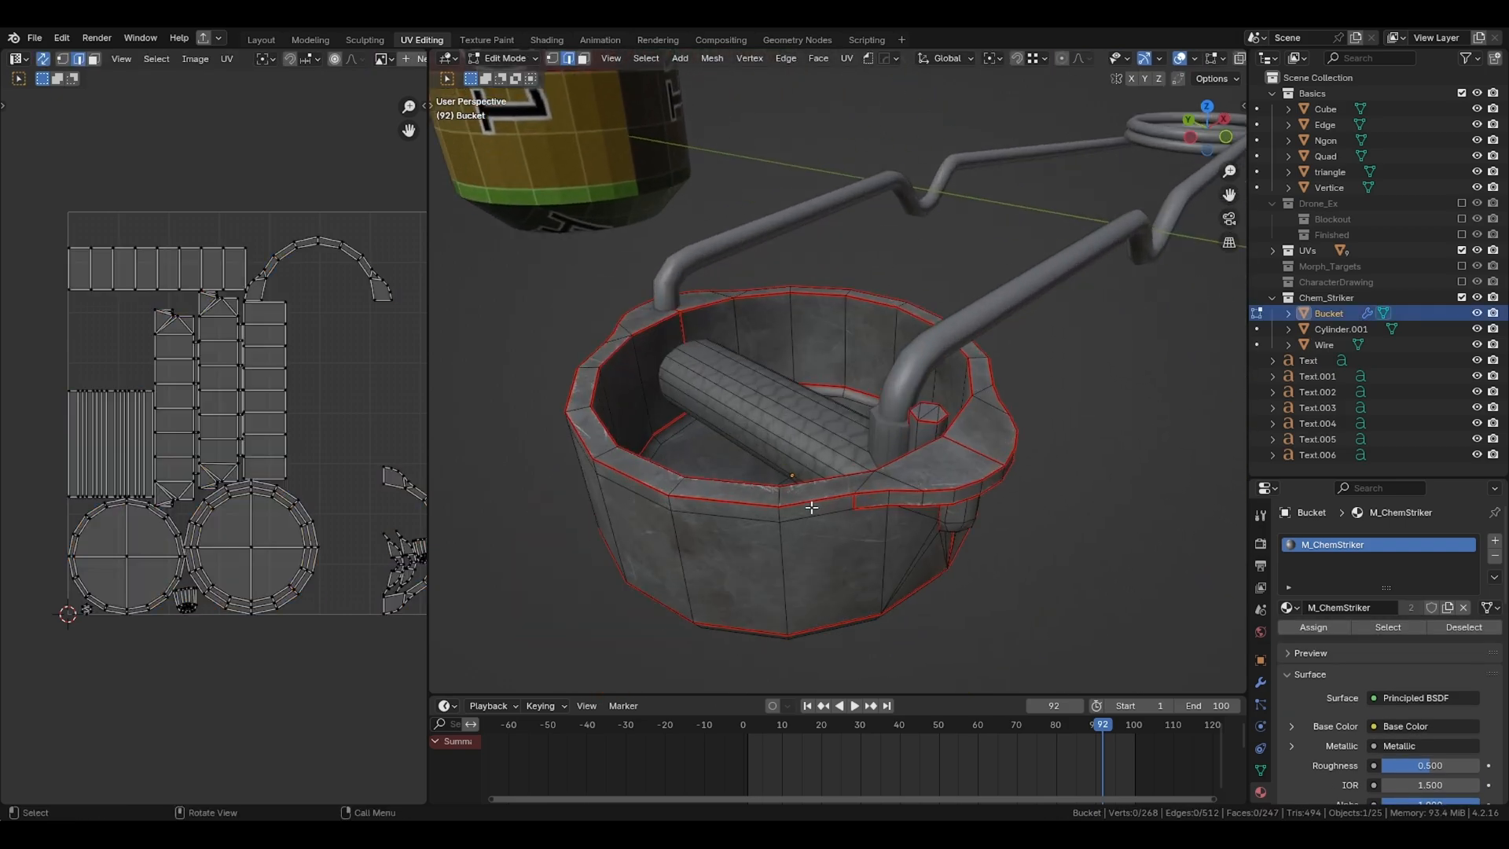
Step: Select individual seam edges along the bucket's outer rim to inspect where they lie in the UV layout
{"action": "middle_click_drag", "start_coordinate": [813, 511], "coordinate": [828, 510]}
{"action": "left_click", "coordinate": [815, 498]}
{"action": "left_click", "coordinate": [725, 507]}
{"action": "left_click", "coordinate": [624, 481]}
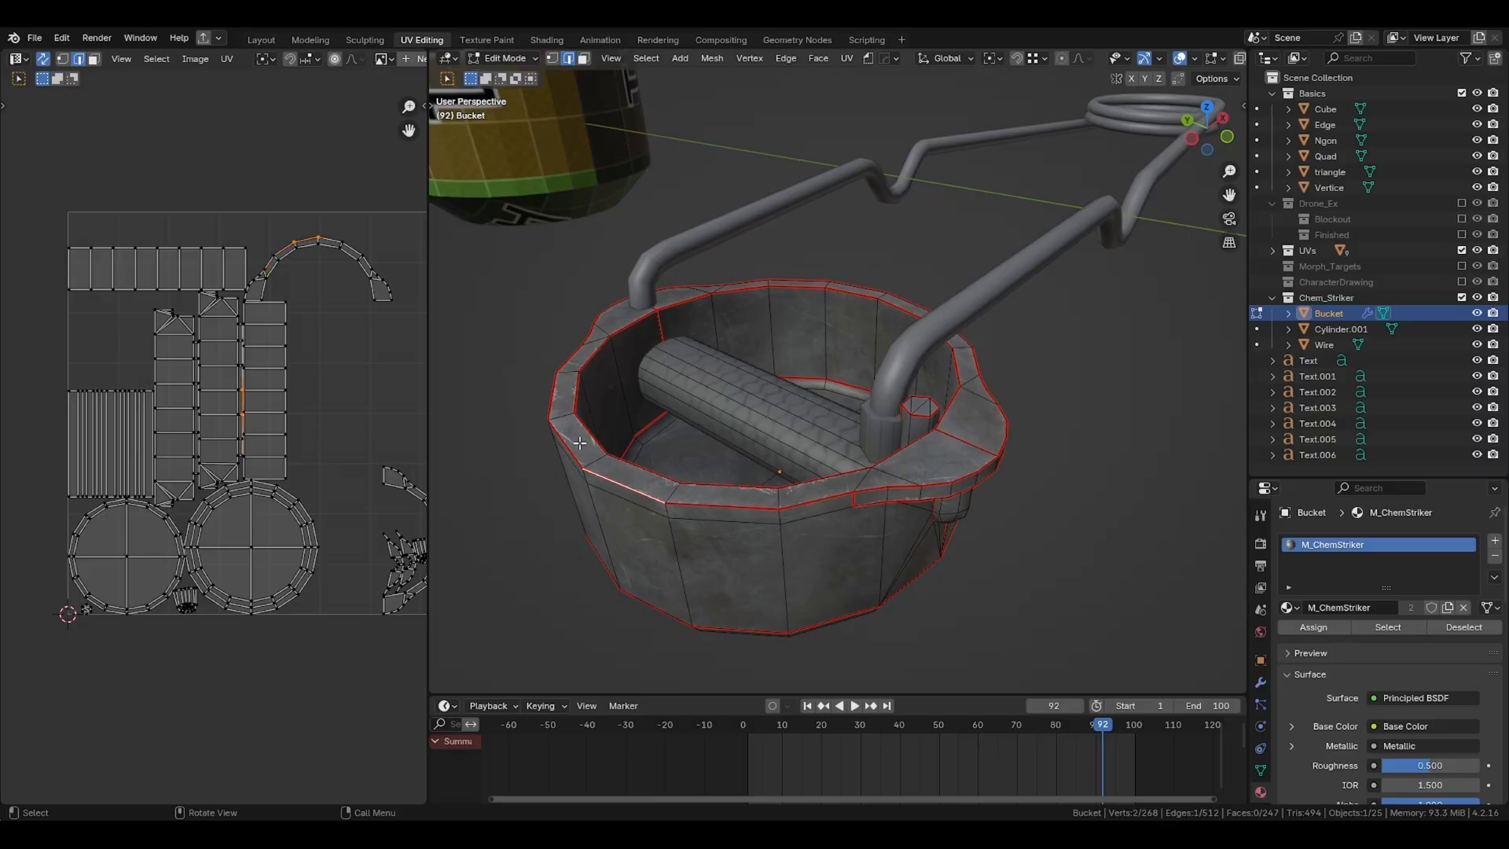
{"action": "middle_click_drag", "start_coordinate": [574, 422], "coordinate": [701, 548]}
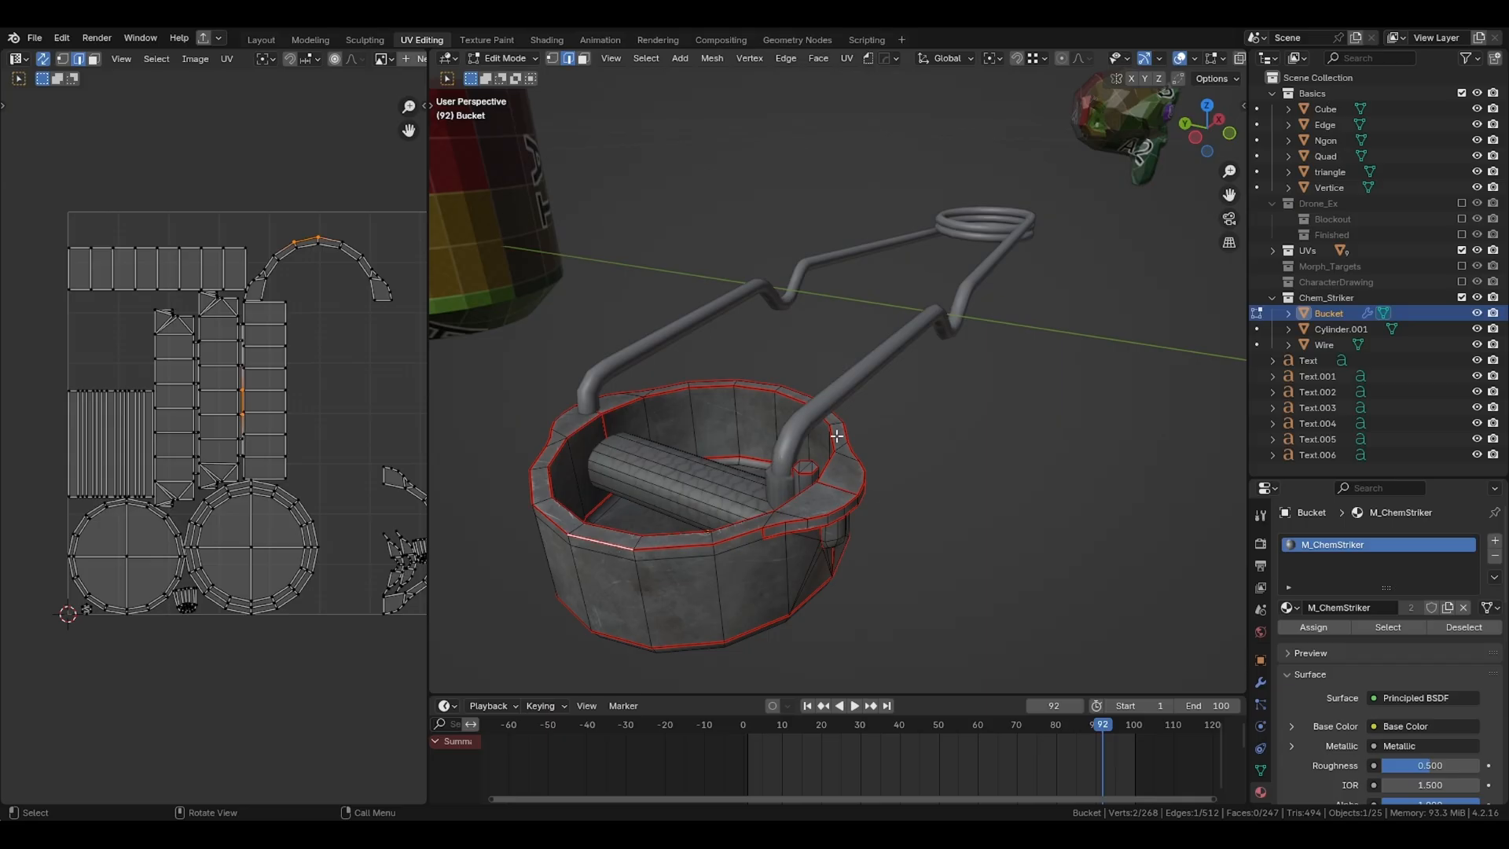
Step: Hide everything except the wire and open the wire in Edit Mode
{"action": "key", "text": "Tab"}
{"action": "left_click", "coordinate": [846, 382]}
{"action": "key", "text": "shift+h"}
{"action": "middle_click_drag", "start_coordinate": [875, 382], "coordinate": [875, 318]}
{"action": "key", "text": "Tab"}
{"action": "middle_click_drag", "start_coordinate": [942, 450], "coordinate": [852, 494]}
Step: Clear the seams on the crosswise edge loops at the middle bends of both wire arms
{"action": "left_click", "coordinate": [833, 446], "text": "alt"}
{"action": "scroll", "coordinate": [815, 352], "scroll_direction": "up", "scroll_amount": 2}
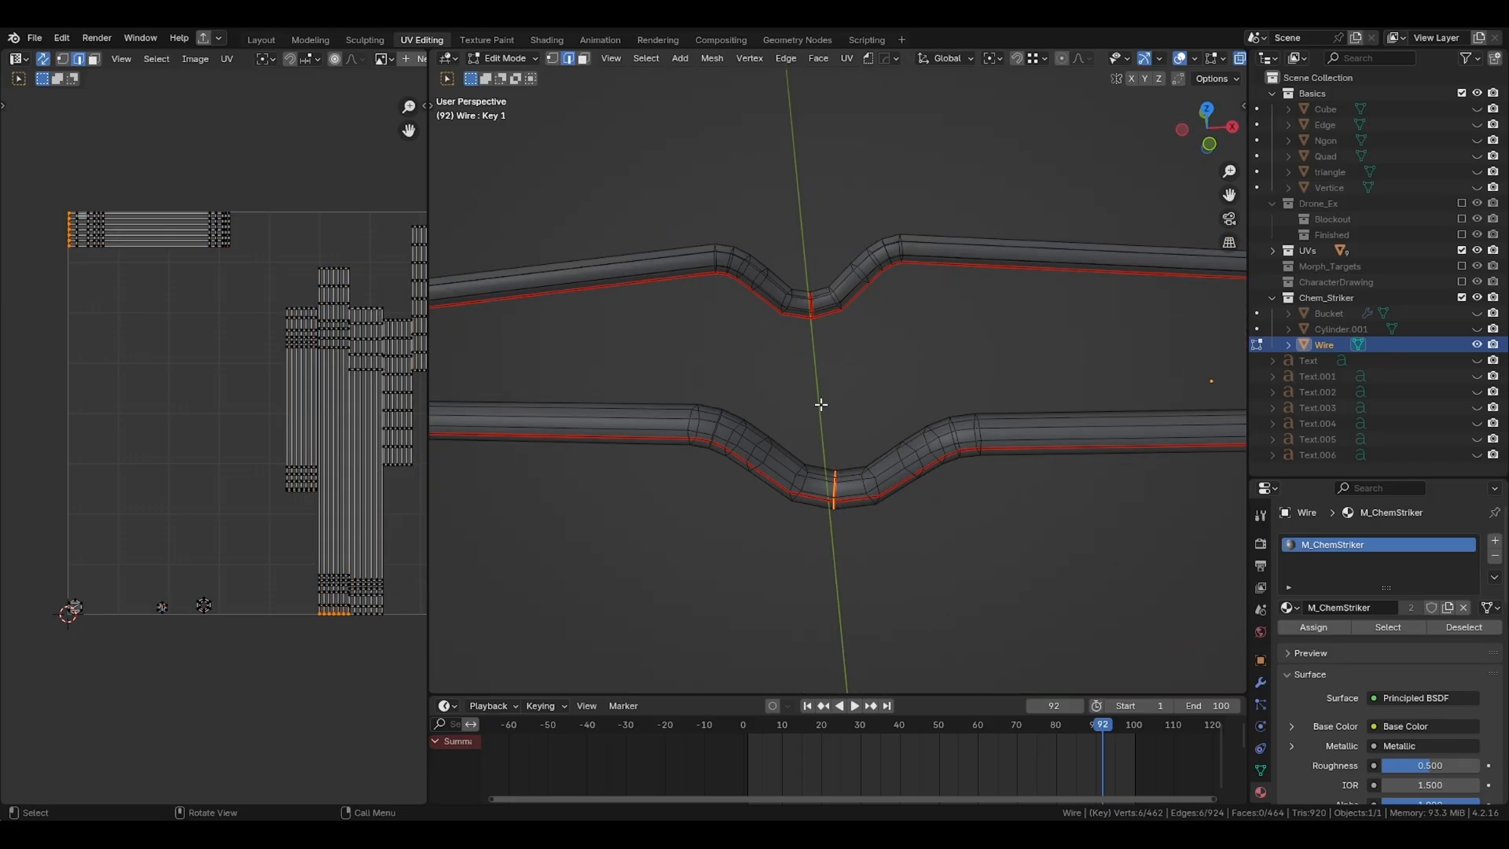
{"action": "left_click_drag", "start_coordinate": [815, 354], "coordinate": [797, 281], "text": "shift"}
{"action": "right_click", "coordinate": [853, 422]}
{"action": "left_click", "coordinate": [851, 419]}
{"action": "scroll", "coordinate": [849, 417], "scroll_direction": "down", "scroll_amount": 3}
{"action": "middle_click_drag", "start_coordinate": [1132, 393], "coordinate": [802, 464], "text": "shift"}
{"action": "scroll", "coordinate": [802, 464], "scroll_direction": "up", "scroll_amount": 3}
{"action": "middle_click_drag", "start_coordinate": [677, 460], "coordinate": [968, 418]}
{"action": "scroll", "coordinate": [694, 431], "scroll_direction": "down", "scroll_amount": 4}
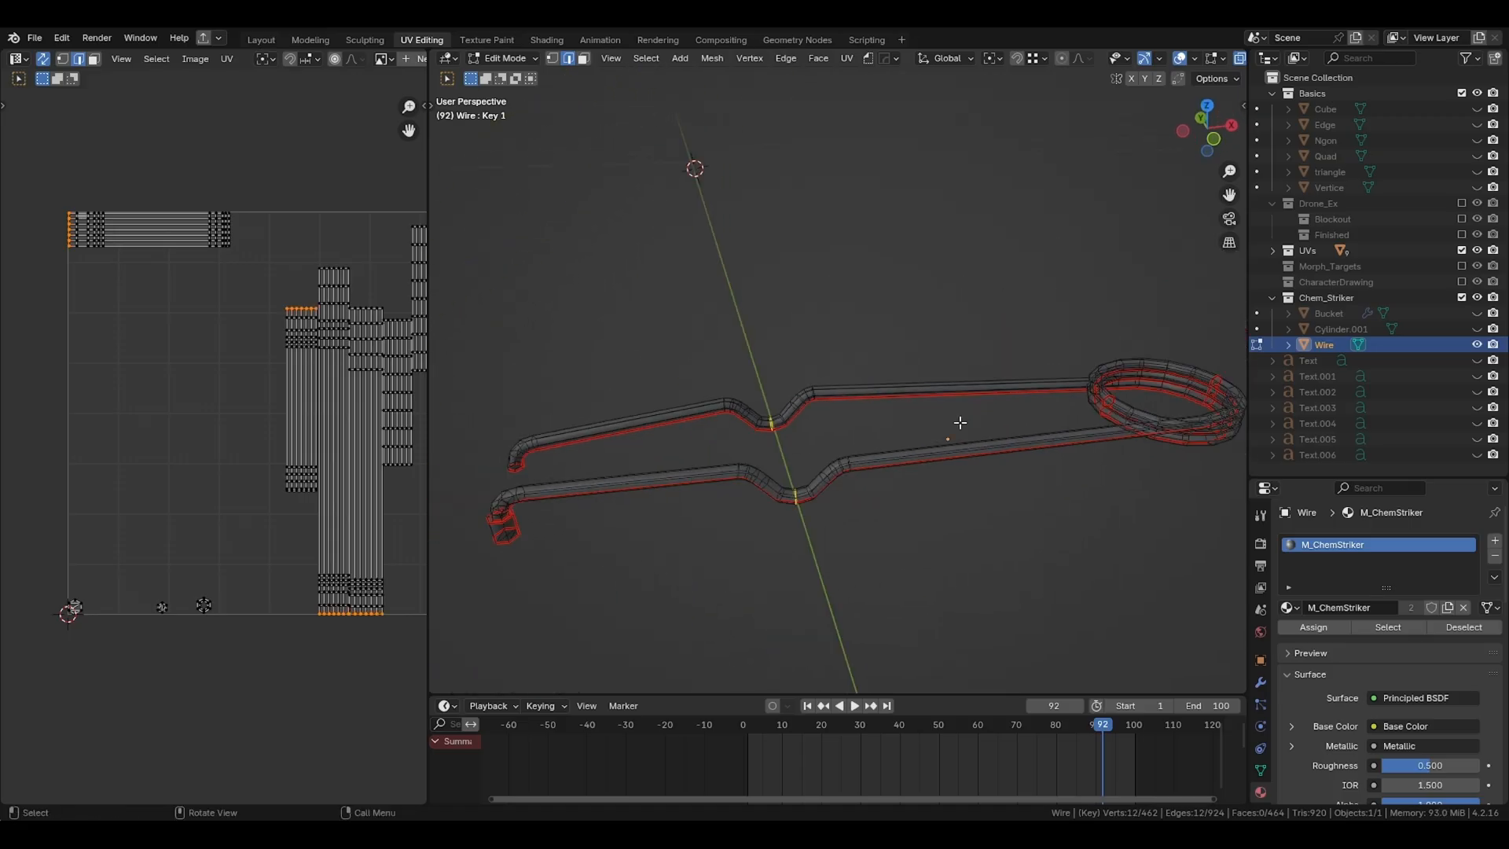
Step: Select the whole wire mesh and unwrap it with the remaining seams
{"action": "scroll", "coordinate": [1092, 418], "scroll_direction": "up", "scroll_amount": 2}
{"action": "key", "text": "ctrl+l"}
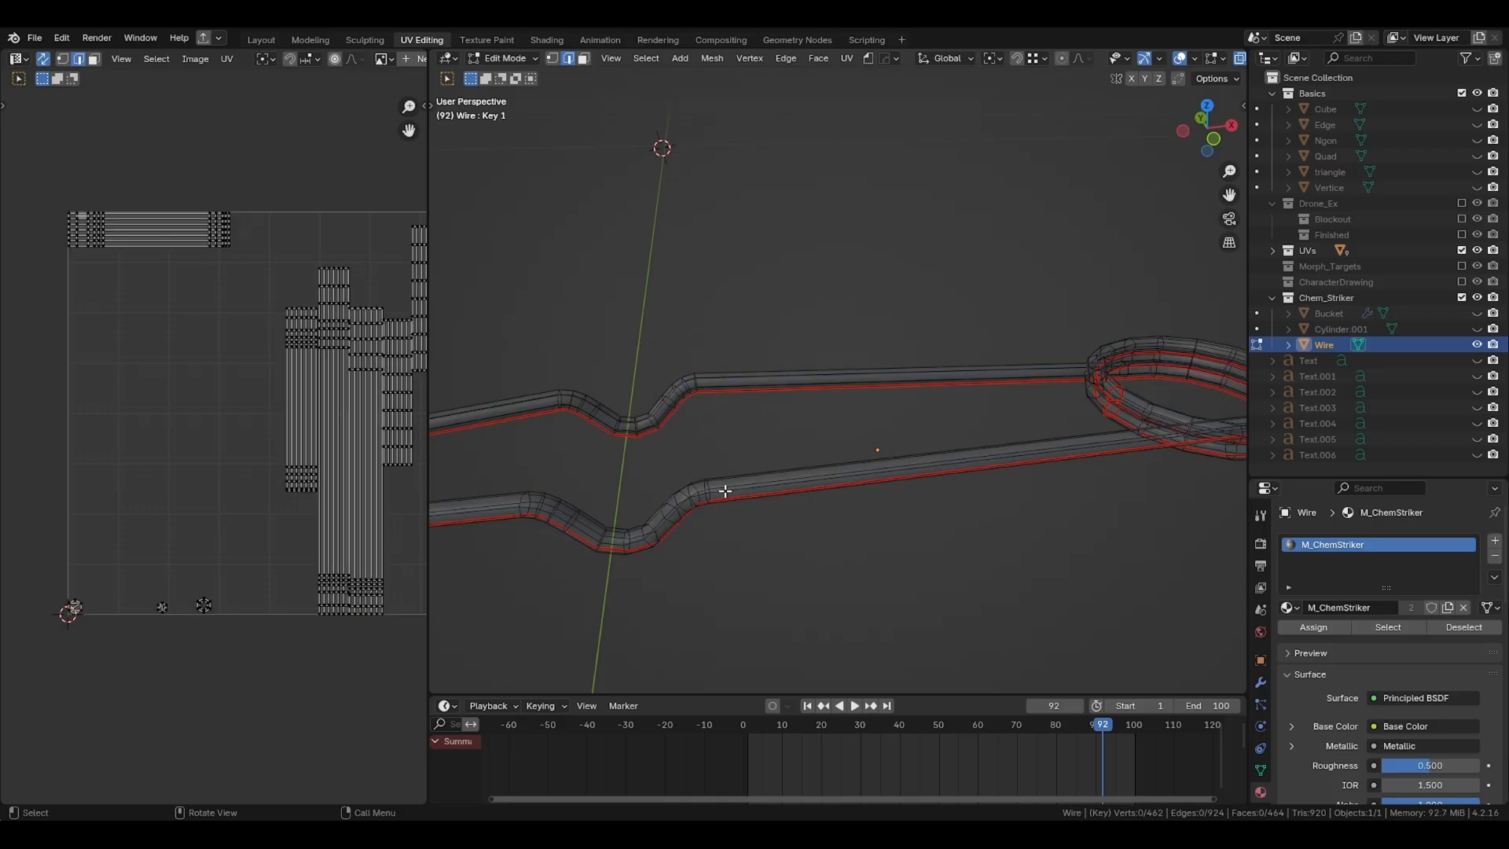
{"action": "key", "text": "u"}
{"action": "left_click", "coordinate": [746, 398]}
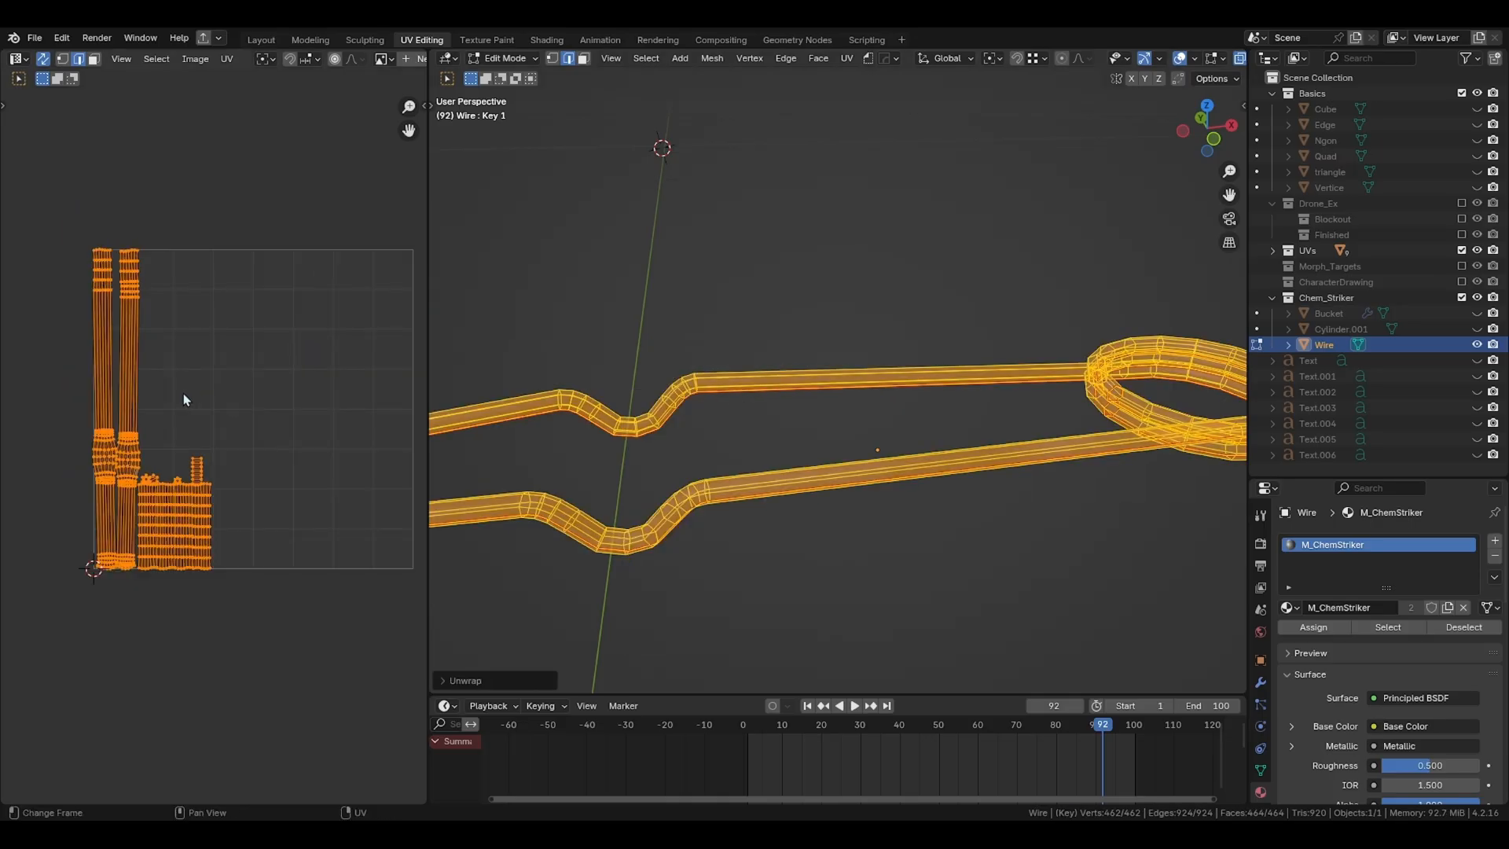
Step: Reveal all hidden objects, open the bucket and wire together in Edit Mode and turn off X-ray display
{"action": "scroll", "coordinate": [130, 500], "scroll_direction": "up", "scroll_amount": 1}
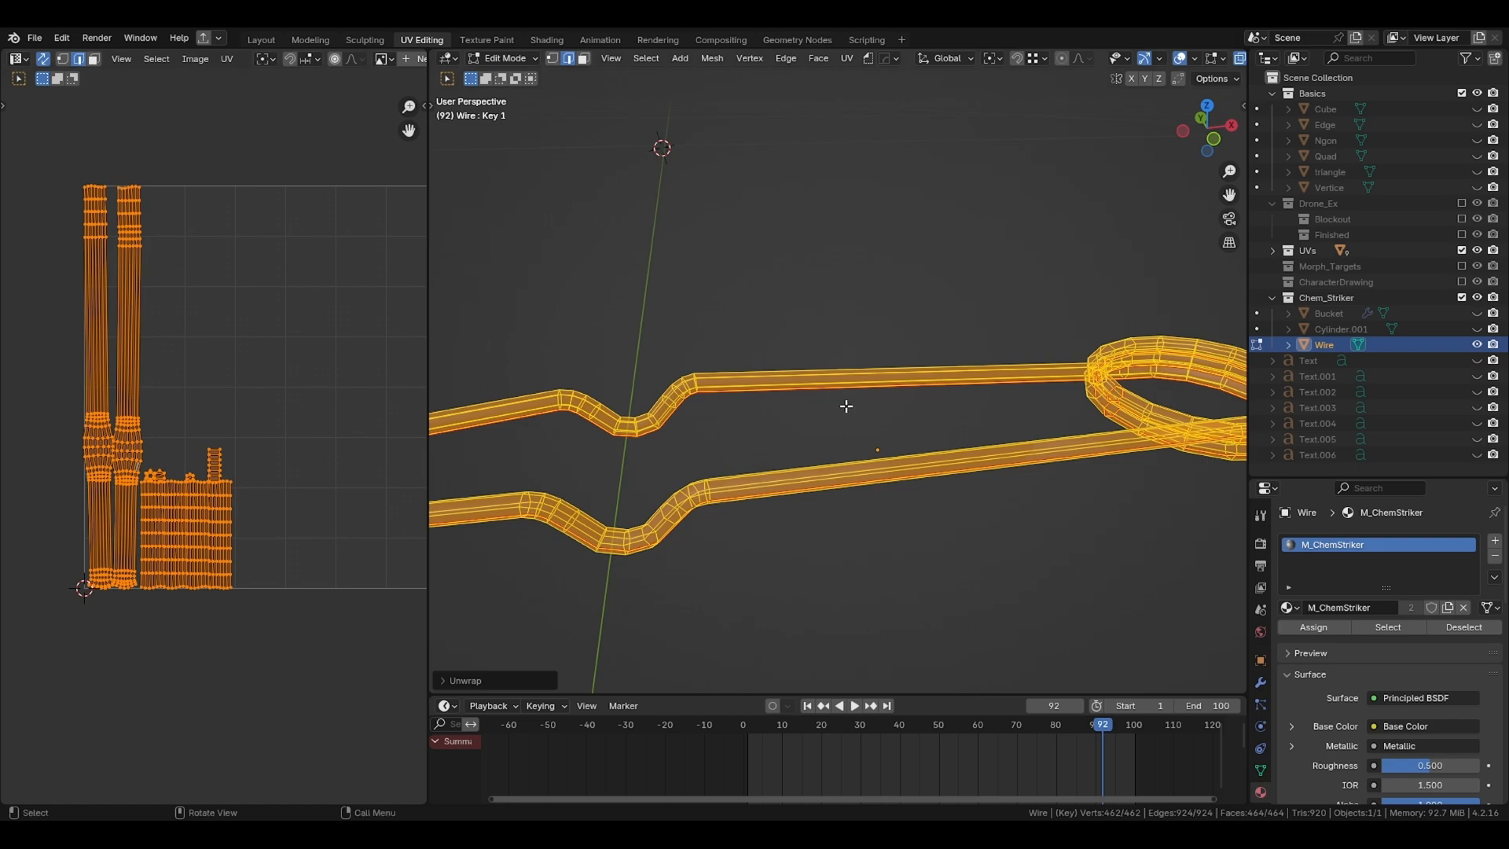
{"action": "scroll", "coordinate": [865, 395], "scroll_direction": "down", "scroll_amount": 2}
{"action": "key", "text": "Tab"}
{"action": "middle_click_drag", "start_coordinate": [883, 387], "coordinate": [753, 404]}
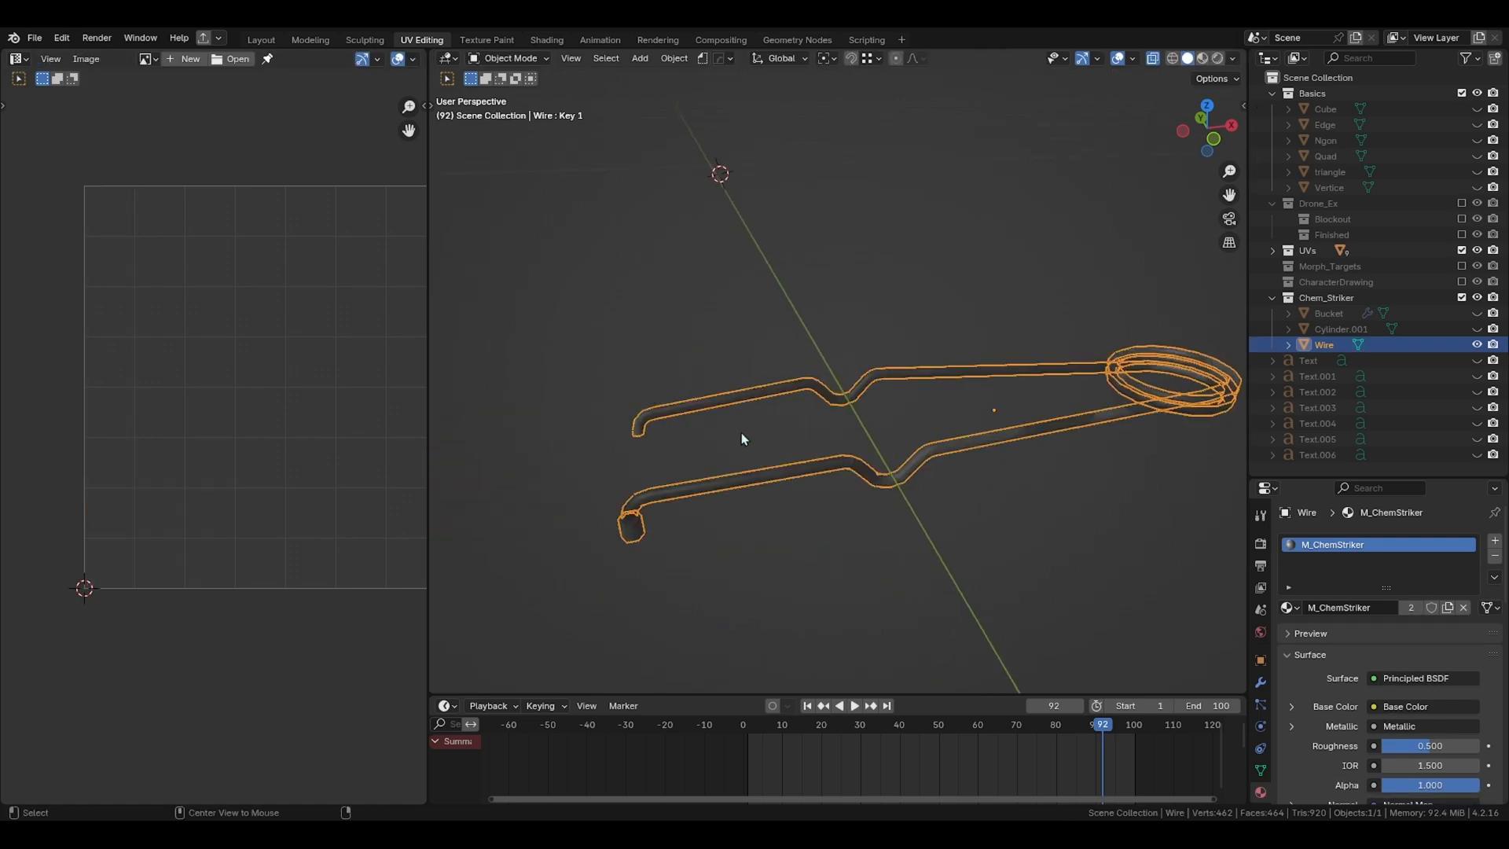
{"action": "key", "text": "alt+h"}
{"action": "left_click", "coordinate": [730, 494]}
{"action": "left_click", "coordinate": [724, 482], "text": "shift"}
{"action": "key", "text": "Tab"}
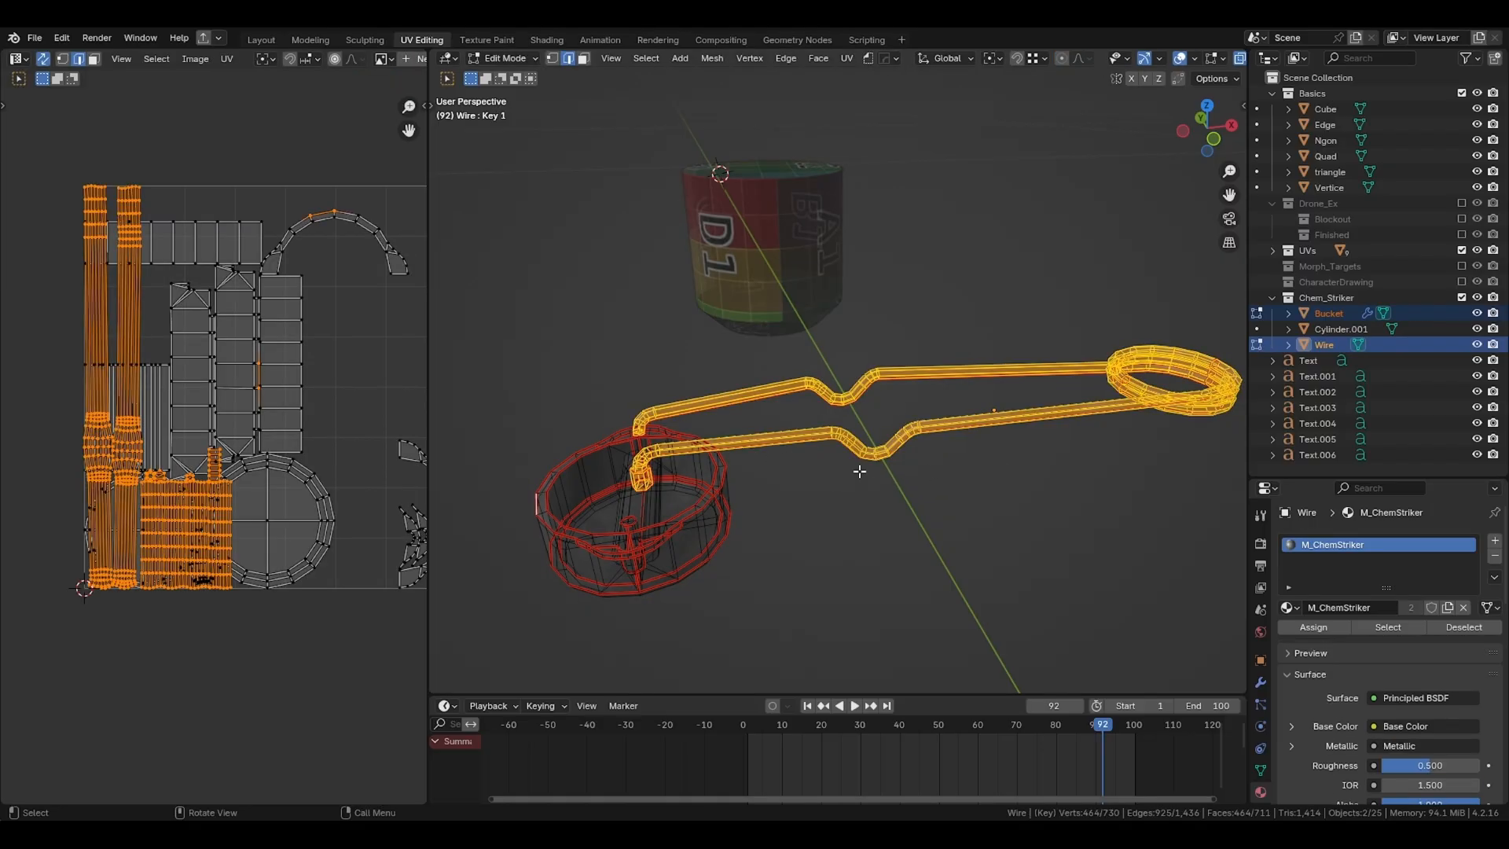
{"action": "scroll", "coordinate": [336, 385], "scroll_direction": "down", "scroll_amount": 1}
{"action": "key", "text": "alt+z"}
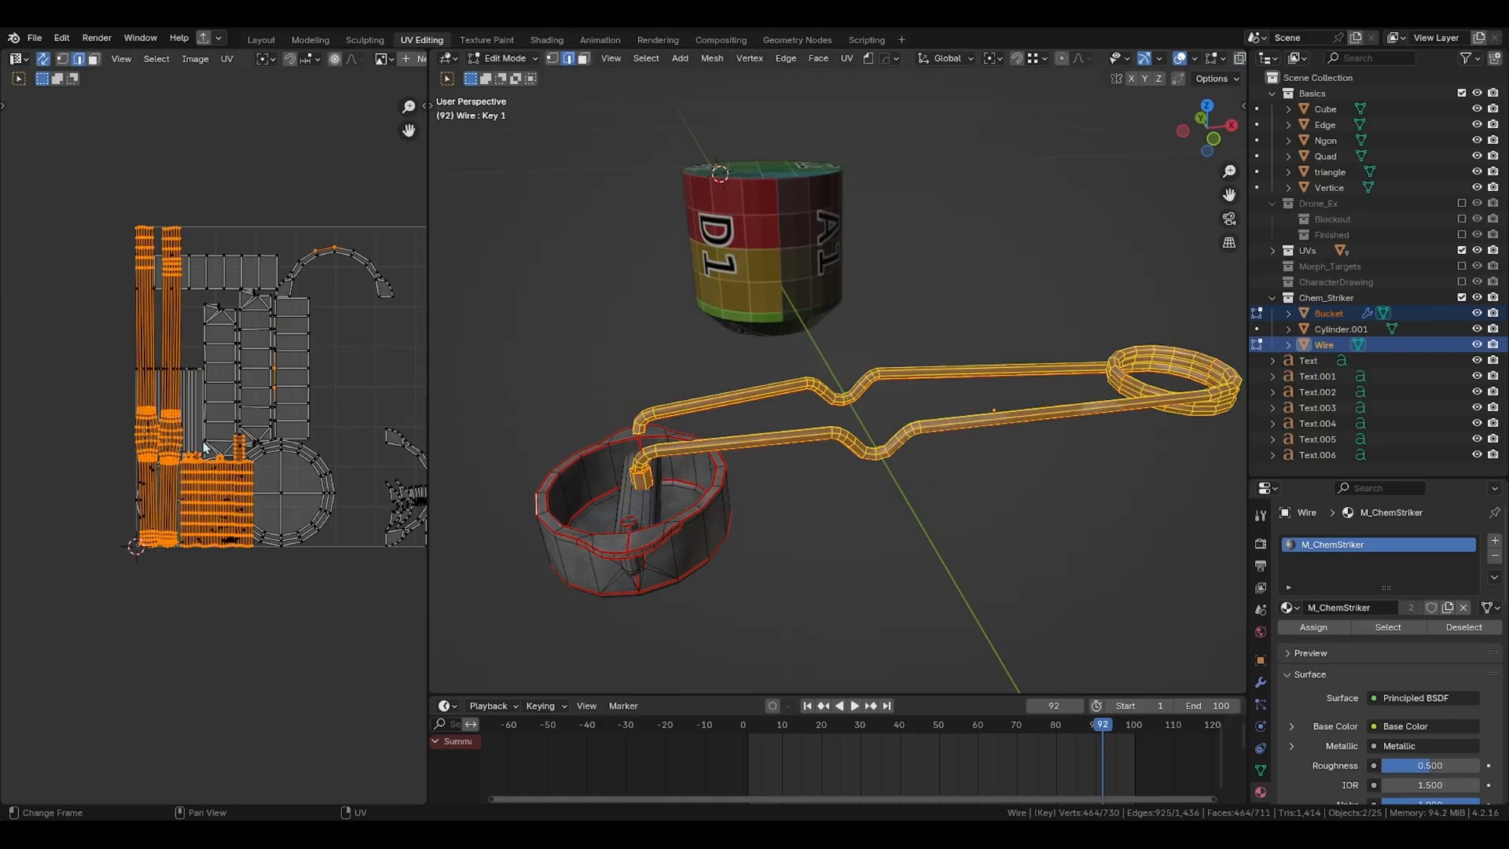
Step: Select all geometry of the bucket and wire and unwrap both into one shared UV layout
{"action": "key", "text": "a"}
{"action": "key", "text": "u"}
{"action": "left_click", "coordinate": [715, 348]}
{"action": "middle_click_drag", "start_coordinate": [282, 398], "coordinate": [204, 423]}
Step: Box-select across the combined UV layout to examine how the bucket and wire islands share the space
{"action": "left_click_drag", "start_coordinate": [6, 219], "coordinate": [291, 620]}
{"action": "left_click_drag", "start_coordinate": [280, 244], "coordinate": [398, 599]}
{"action": "left_click_drag", "start_coordinate": [298, 304], "coordinate": [400, 588]}
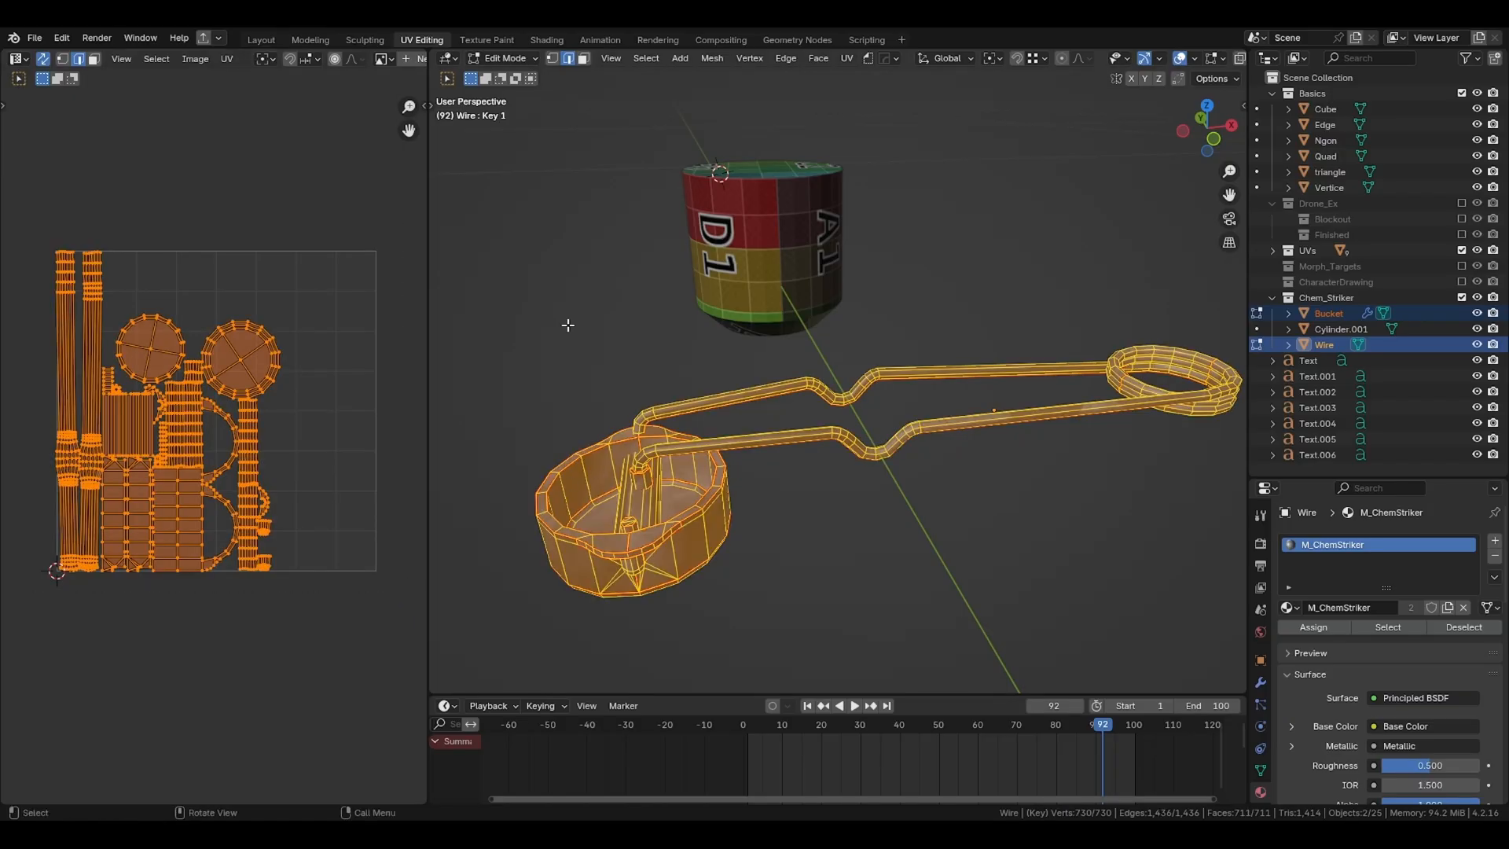
{"action": "left_click", "coordinate": [39, 248]}
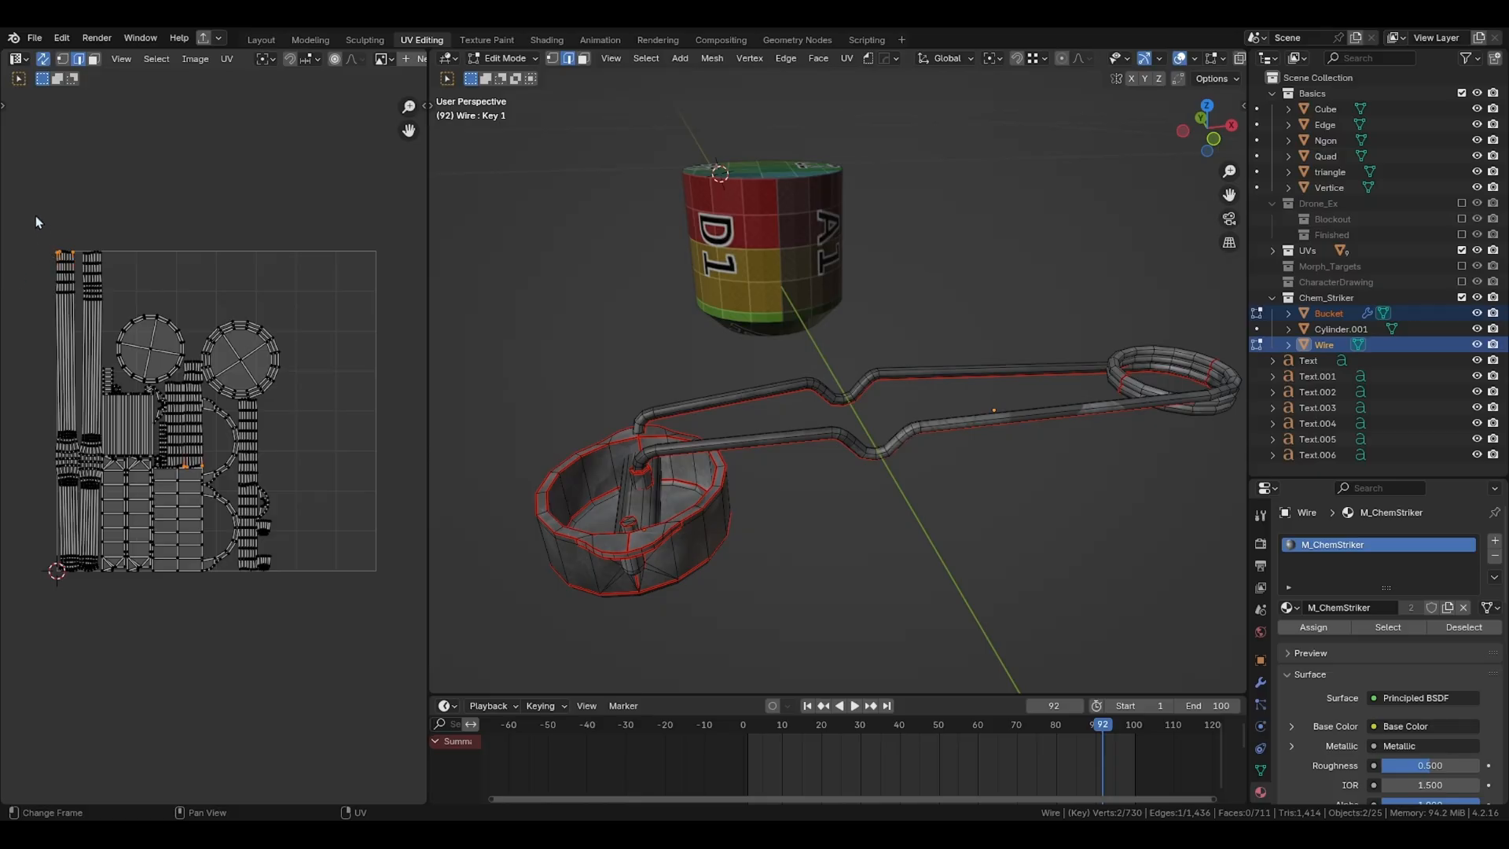
{"action": "left_click_drag", "start_coordinate": [27, 218], "coordinate": [401, 589]}
{"action": "left_click_drag", "start_coordinate": [407, 593], "coordinate": [68, 214]}
Step: Undo the combined unwrap, the wire's own unwrap and the seam clearing at the arms' middle bends
{"action": "left_click", "coordinate": [642, 365]}
{"action": "scroll", "coordinate": [809, 424], "scroll_direction": "up", "scroll_amount": 3}
{"action": "key", "text": "ctrl+z"}
{"action": "key", "text": "ctrl+z"}
{"action": "key", "text": "ctrl+z"}
{"action": "key", "text": "ctrl+z"}
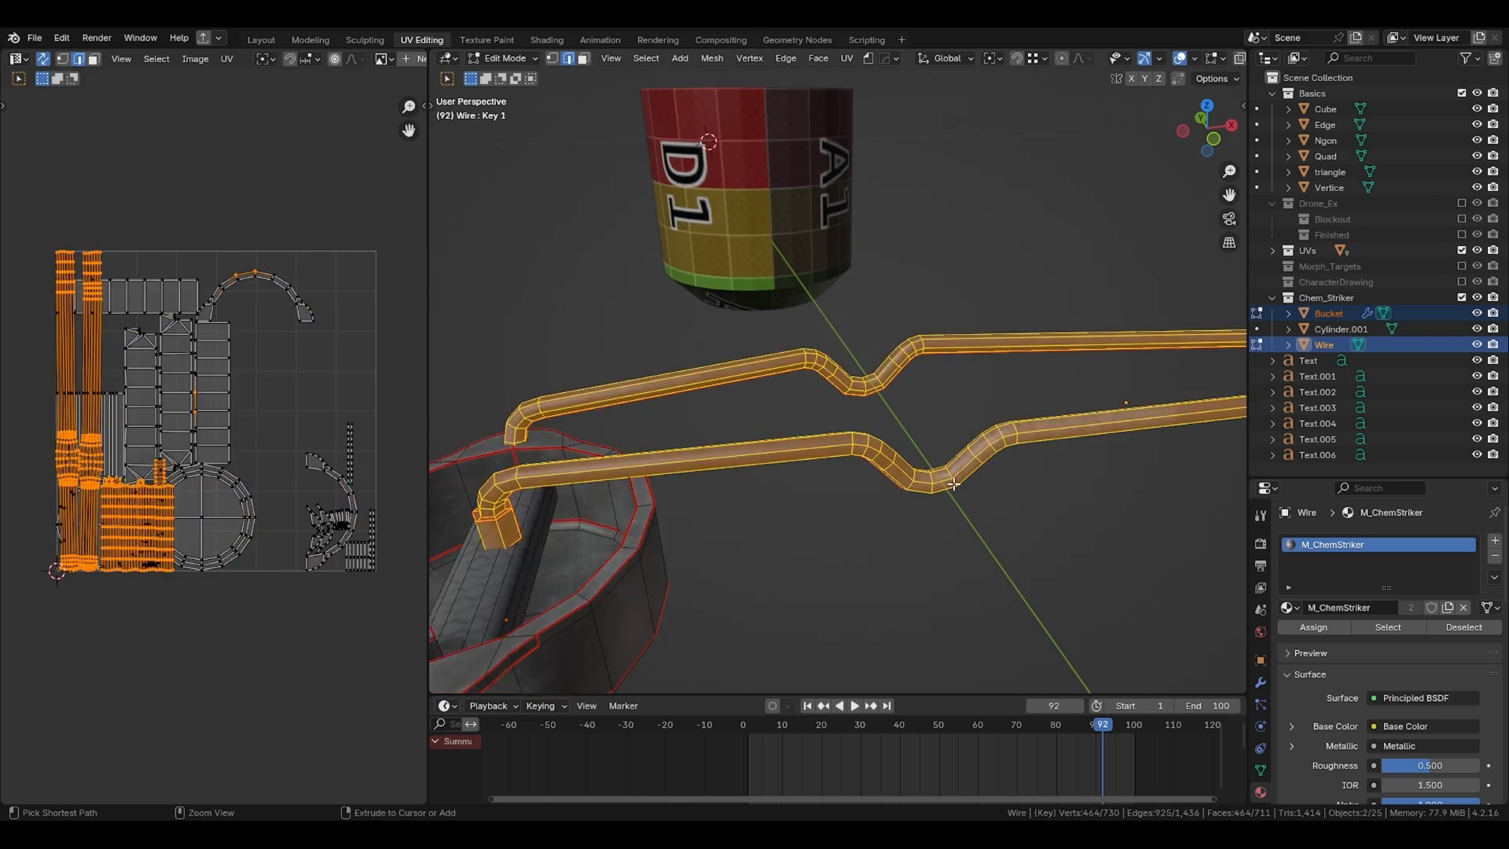
{"action": "key", "text": "ctrl+z"}
{"action": "key", "text": "ctrl+z"}
{"action": "key", "text": "ctrl+z"}
{"action": "key", "text": "ctrl+z"}
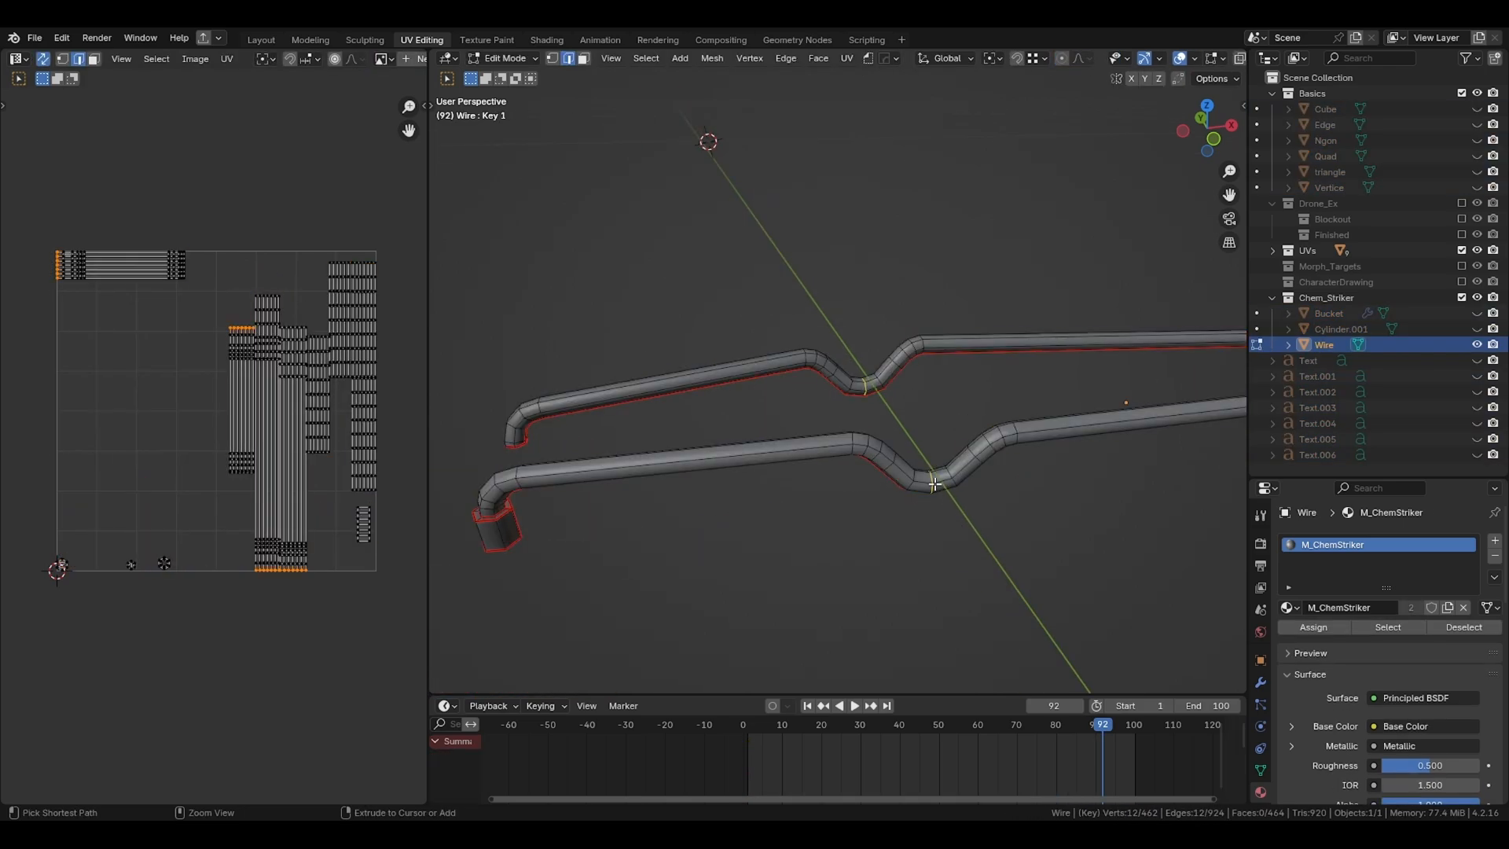
Step: Try to unwrap the whole wire mesh with its restored seams, and undo that unwrap
{"action": "key", "text": "a"}
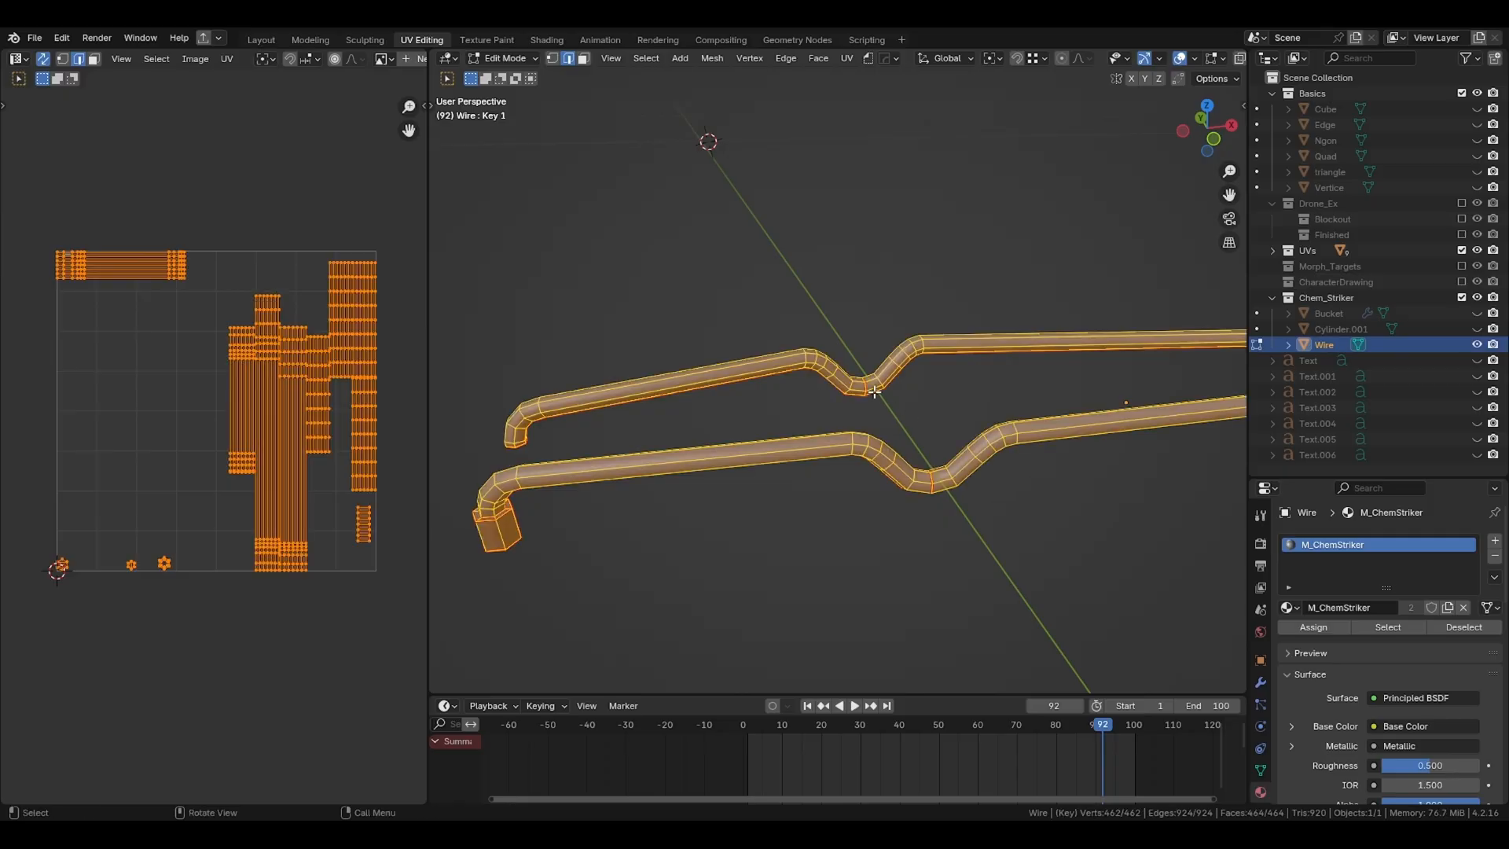
{"action": "scroll", "coordinate": [882, 418], "scroll_direction": "down", "scroll_amount": 2}
{"action": "key", "text": "u"}
{"action": "left_click", "coordinate": [906, 409]}
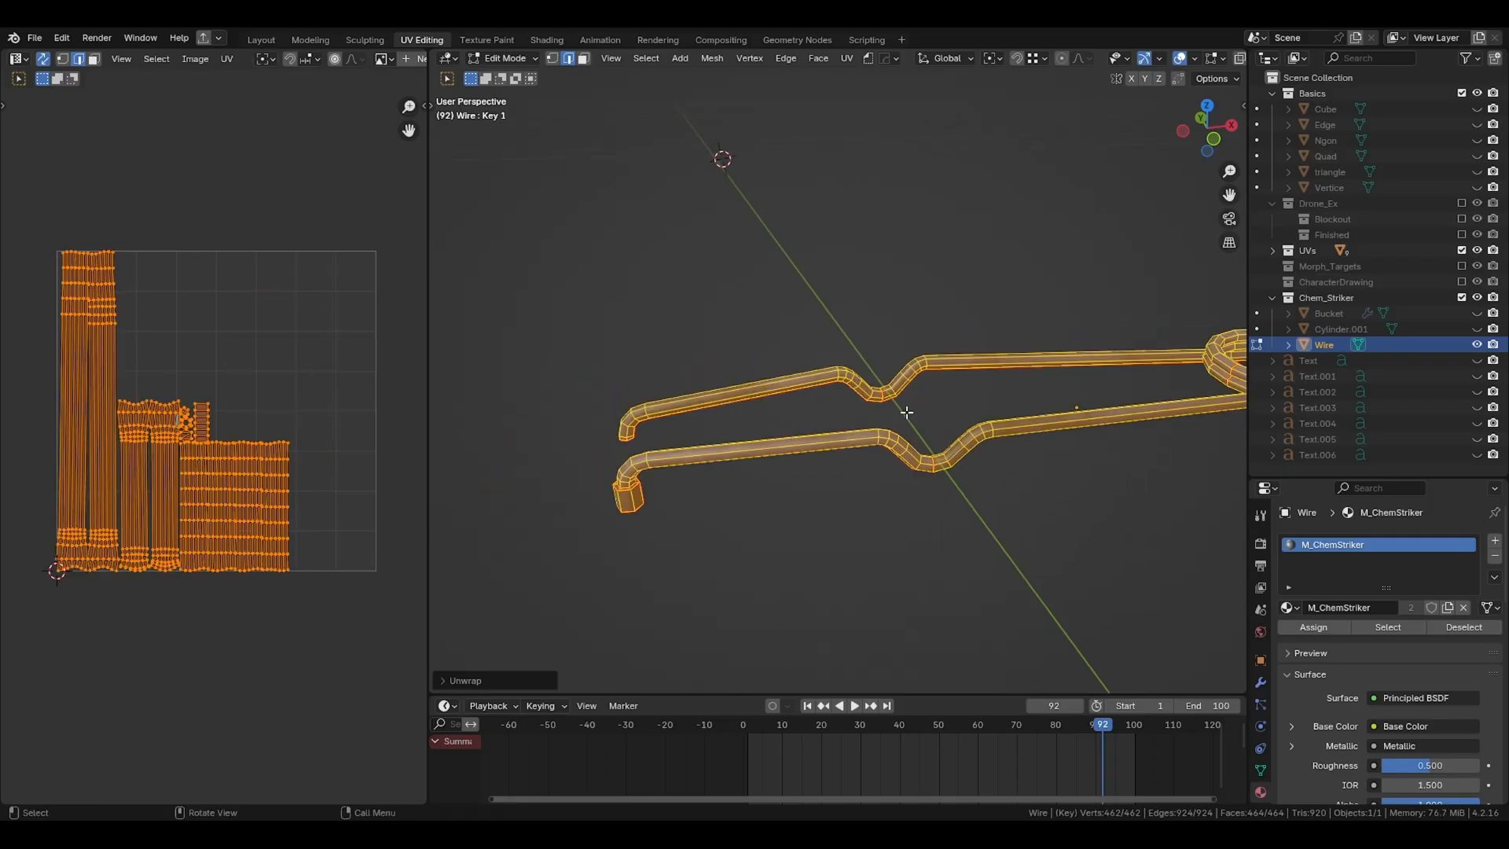
{"action": "key", "text": "ctrl+p"}
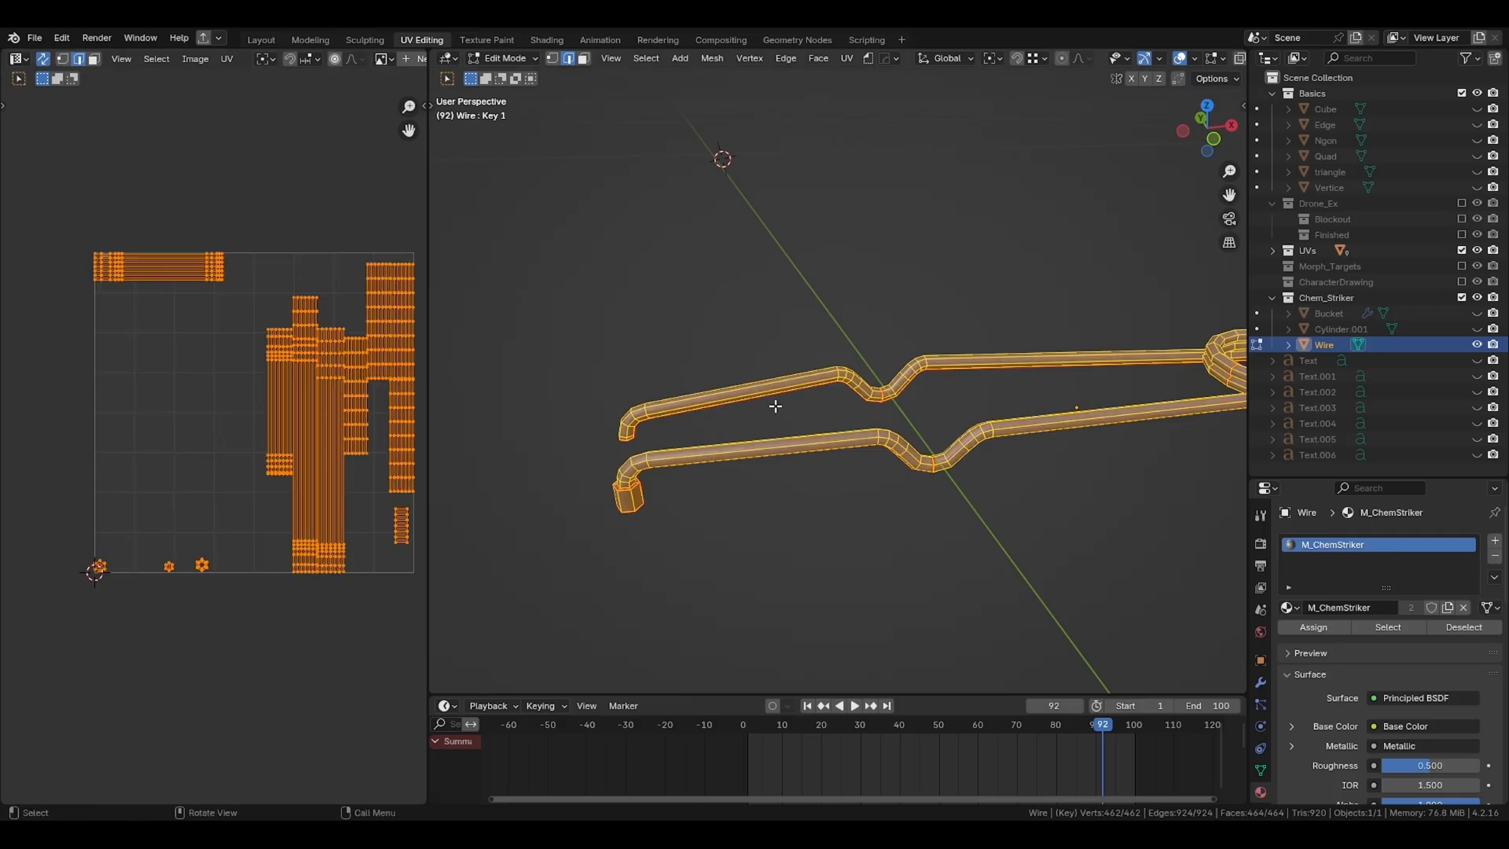
Step: Reveal all hidden objects, open the bucket and wire together in Edit Mode and select all their geometry and UVs
{"action": "key", "text": "Tab"}
{"action": "scroll", "coordinate": [771, 406], "scroll_direction": "down", "scroll_amount": 3}
{"action": "key", "text": "alt+h"}
{"action": "scroll", "coordinate": [752, 436], "scroll_direction": "down", "scroll_amount": 1}
{"action": "left_click", "coordinate": [690, 502]}
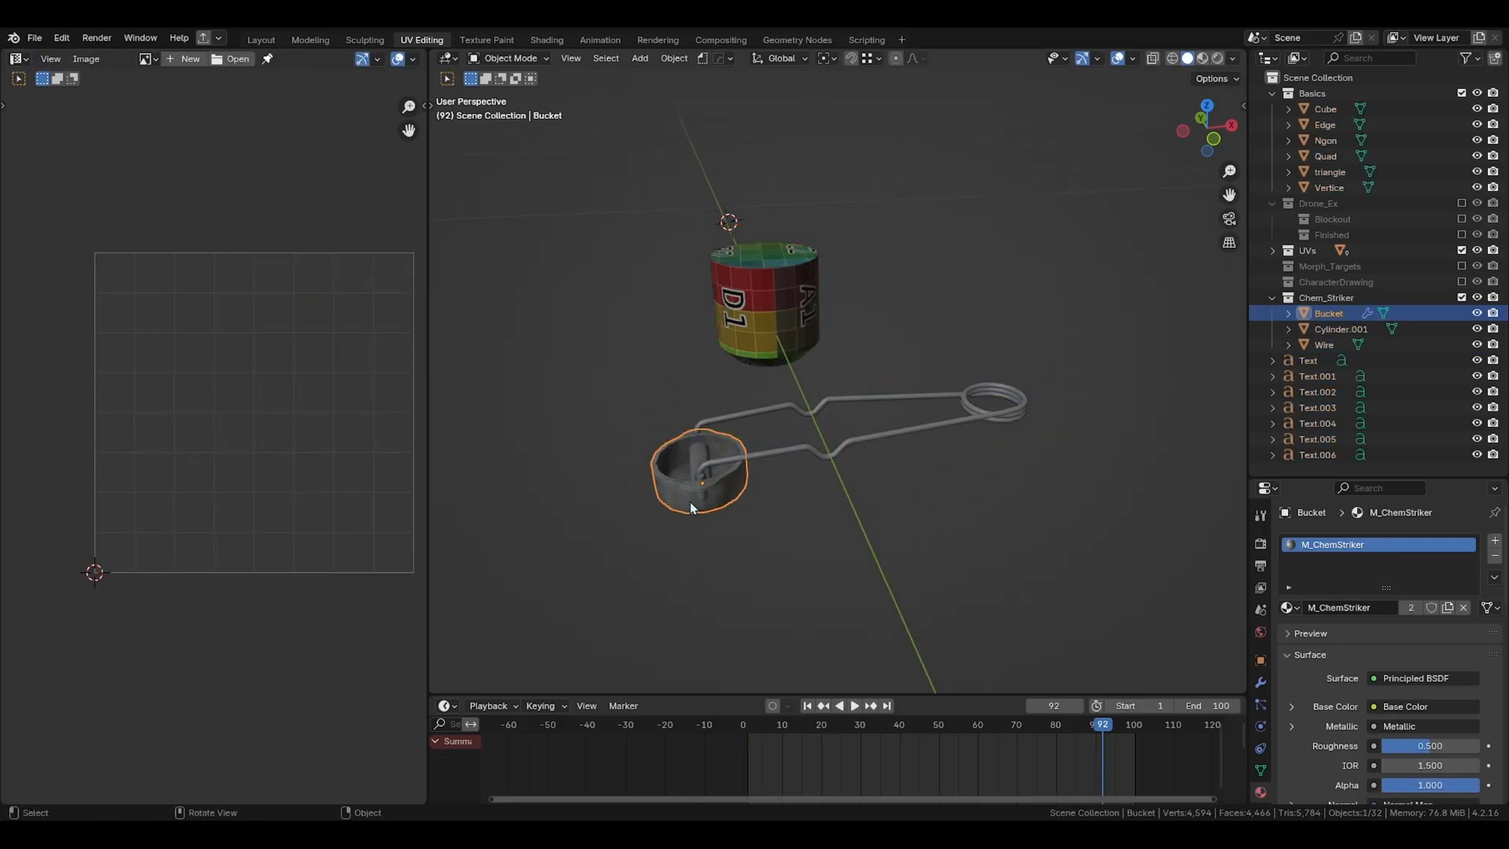
{"action": "left_click", "coordinate": [751, 450], "text": "shift"}
{"action": "key", "text": "Tab"}
{"action": "key", "text": "a"}
{"action": "left_click_drag", "start_coordinate": [12, 252], "coordinate": [404, 648]}
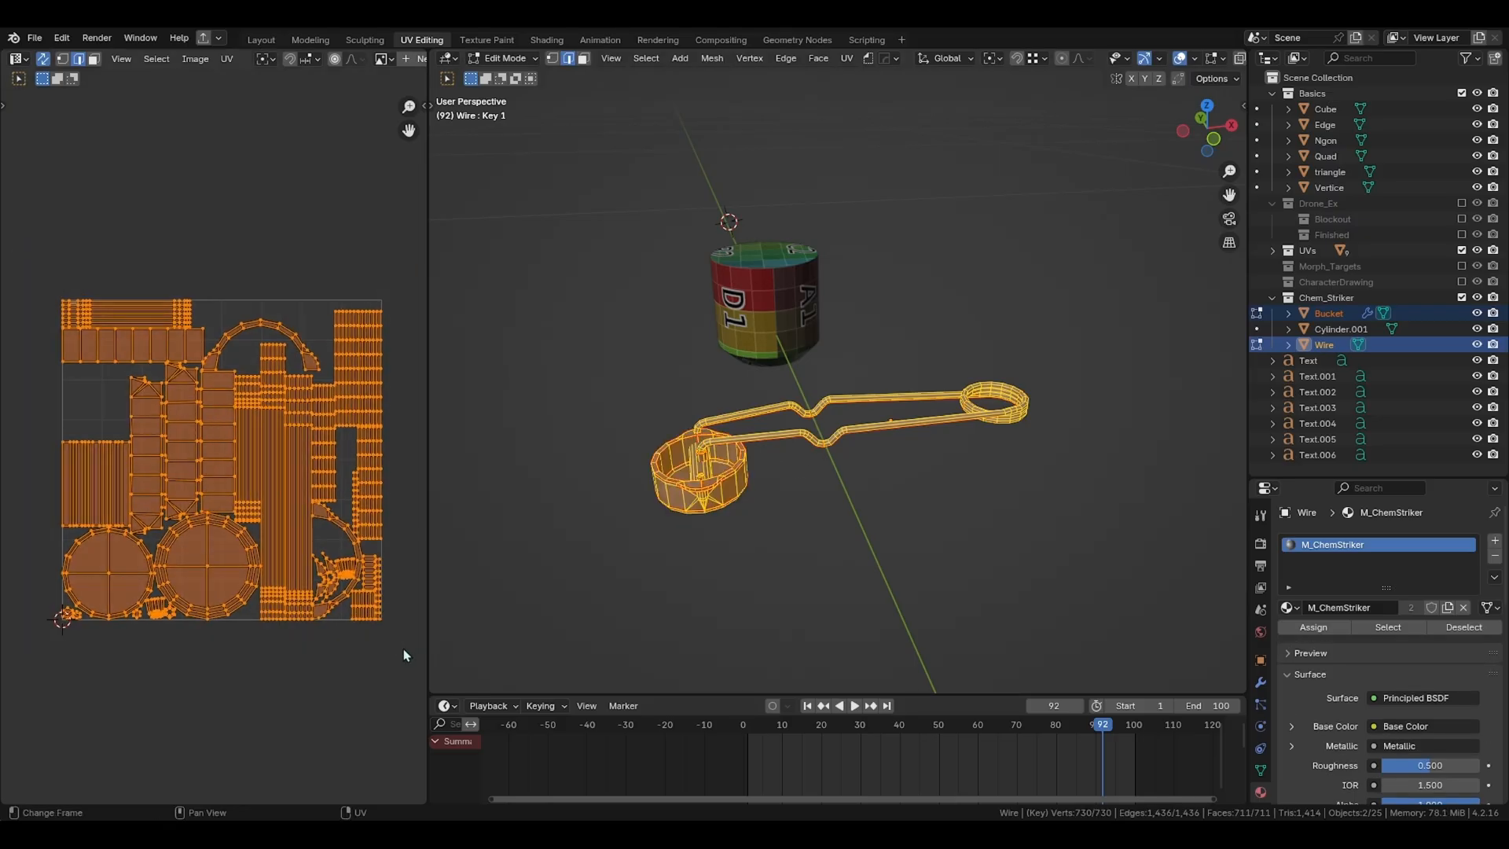
Step: Clear the selection and examine how the bucket and wire islands are packed in the shared UV layout
{"action": "left_click", "coordinate": [197, 491]}
{"action": "scroll", "coordinate": [92, 376], "scroll_direction": "up", "scroll_amount": 3}
{"action": "left_click_drag", "start_coordinate": [39, 352], "coordinate": [160, 503]}
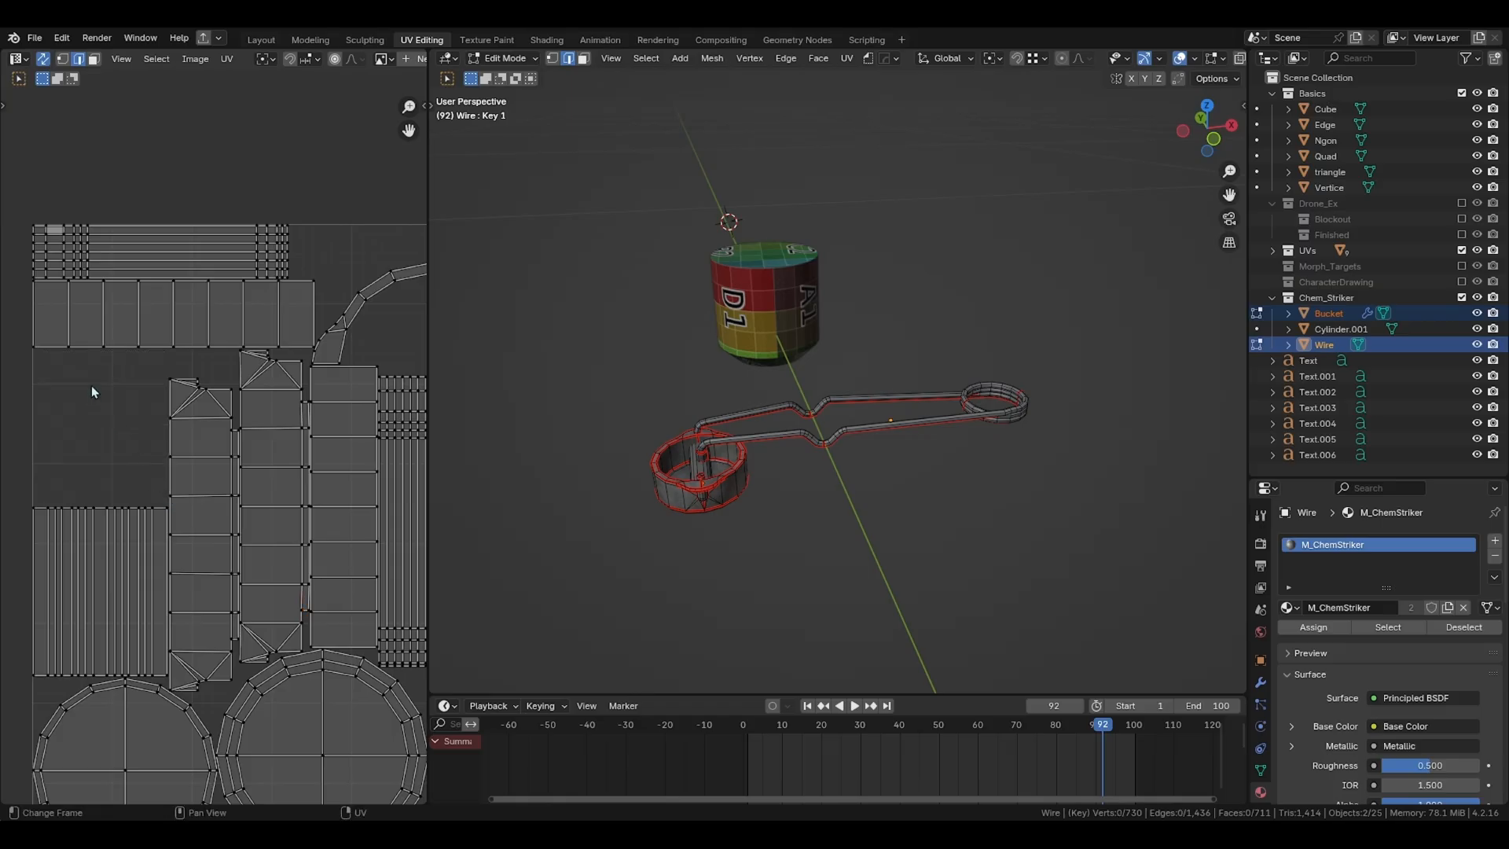
{"action": "scroll", "coordinate": [91, 392], "scroll_direction": "down", "scroll_amount": 2}
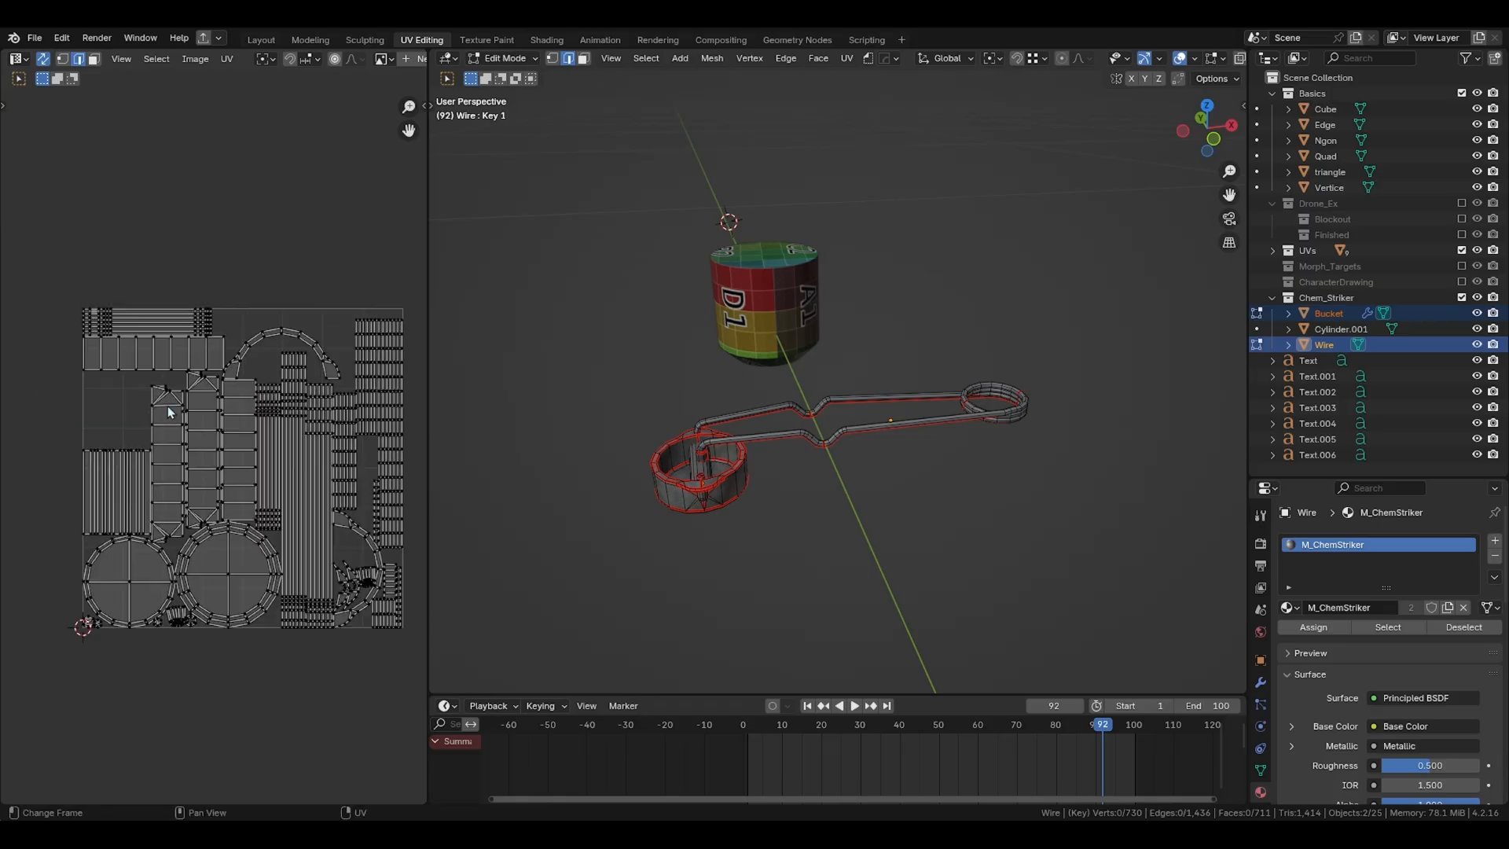
{"action": "middle_click_drag", "start_coordinate": [159, 409], "coordinate": [139, 424]}
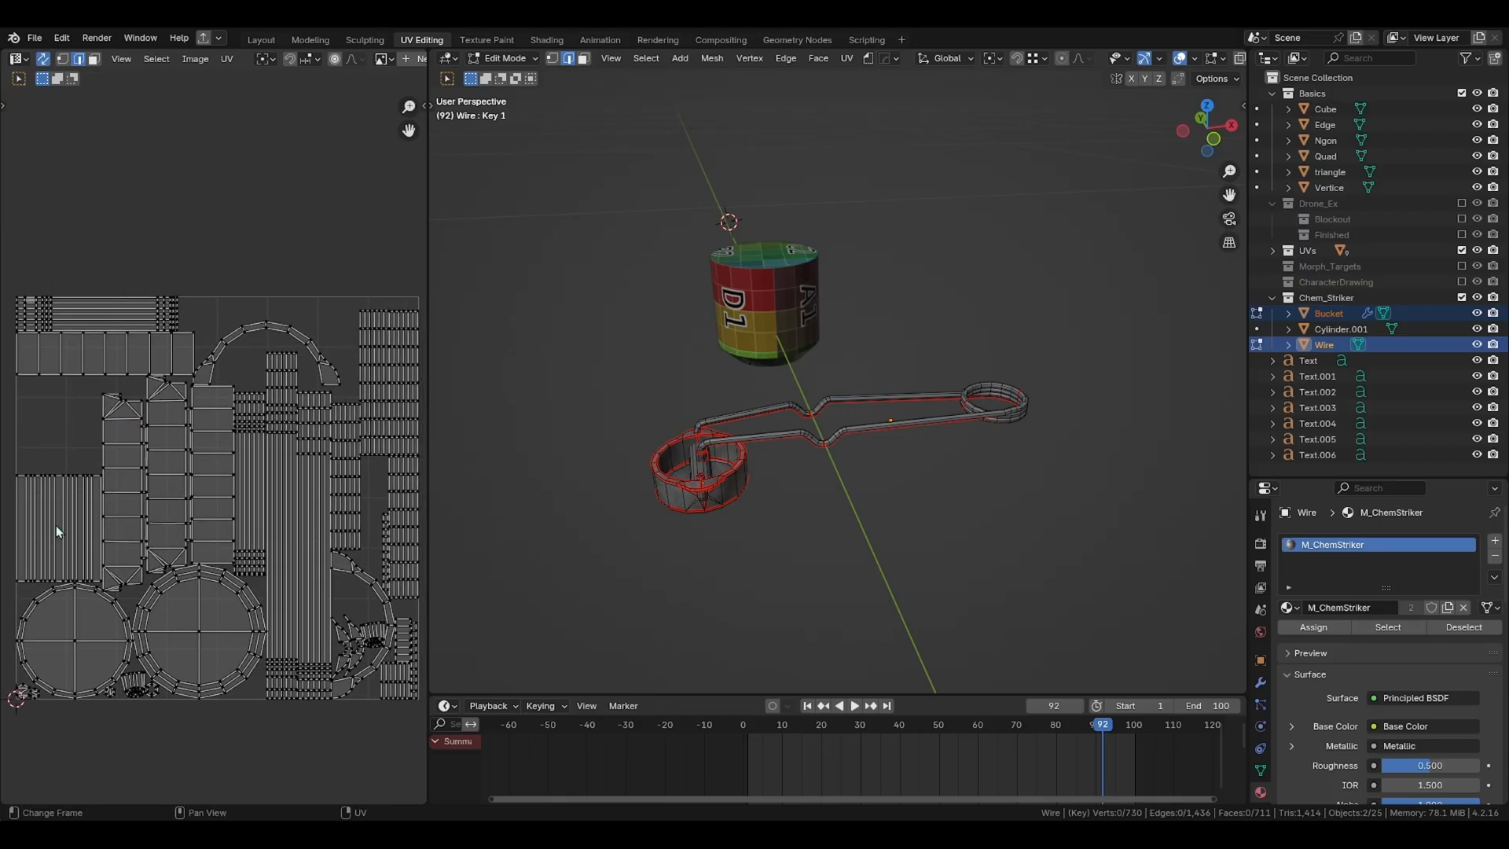
{"action": "scroll", "coordinate": [807, 426], "scroll_direction": "up", "scroll_amount": 2}
{"action": "middle_click_drag", "start_coordinate": [834, 424], "coordinate": [814, 416]}
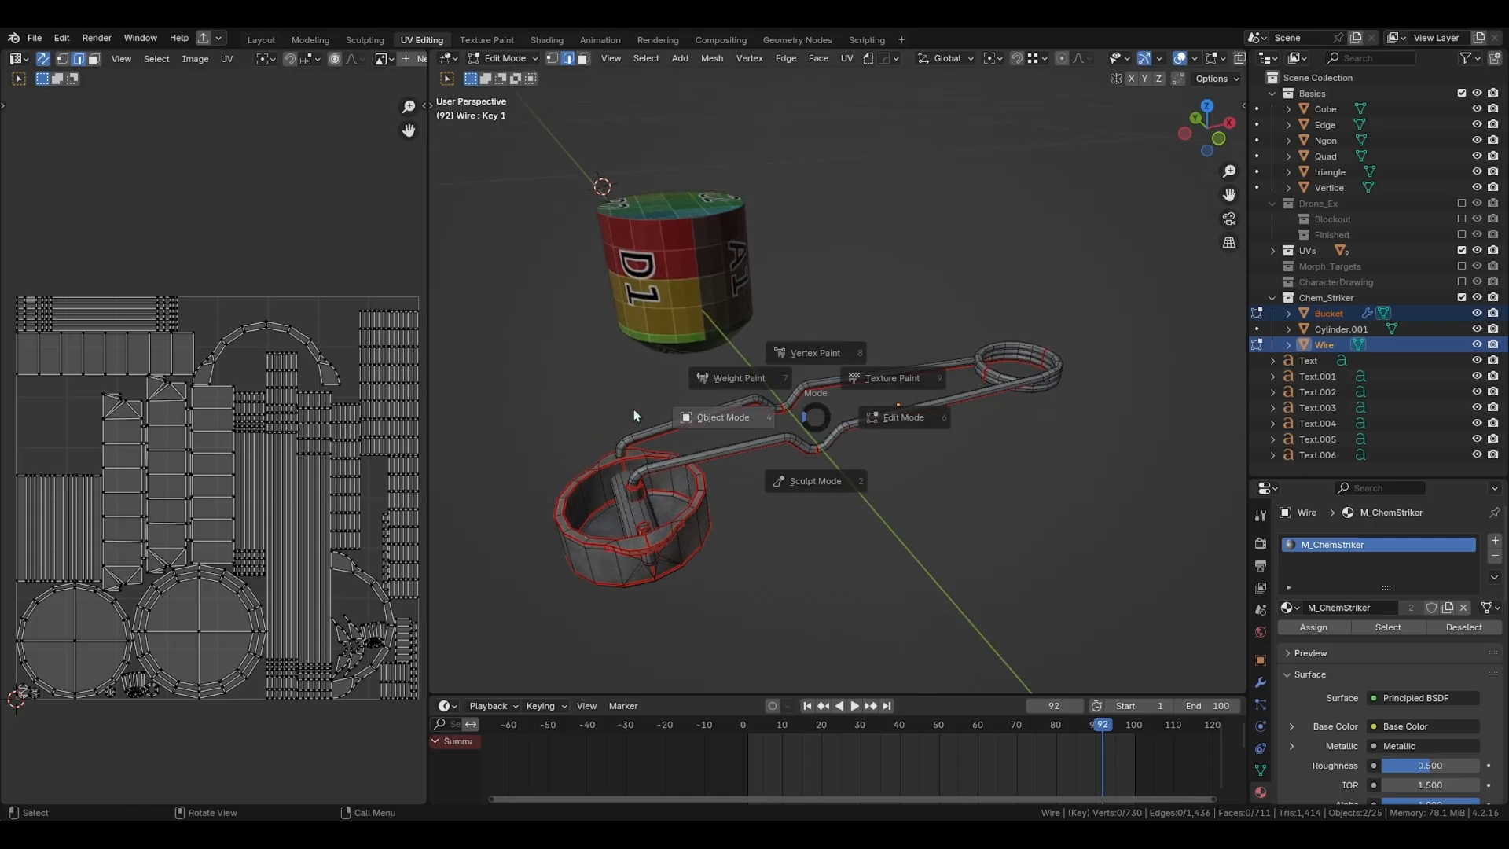
Step: Isolate the bucket, check its mesh in Edit Mode, and bring the other objects back in Object Mode
{"action": "key", "text": "Tab"}
{"action": "scroll", "coordinate": [651, 550], "scroll_direction": "up", "scroll_amount": 1}
{"action": "left_click", "coordinate": [651, 550]}
{"action": "middle_click_drag", "start_coordinate": [654, 550], "coordinate": [753, 524]}
{"action": "key", "text": "KP_Divide"}
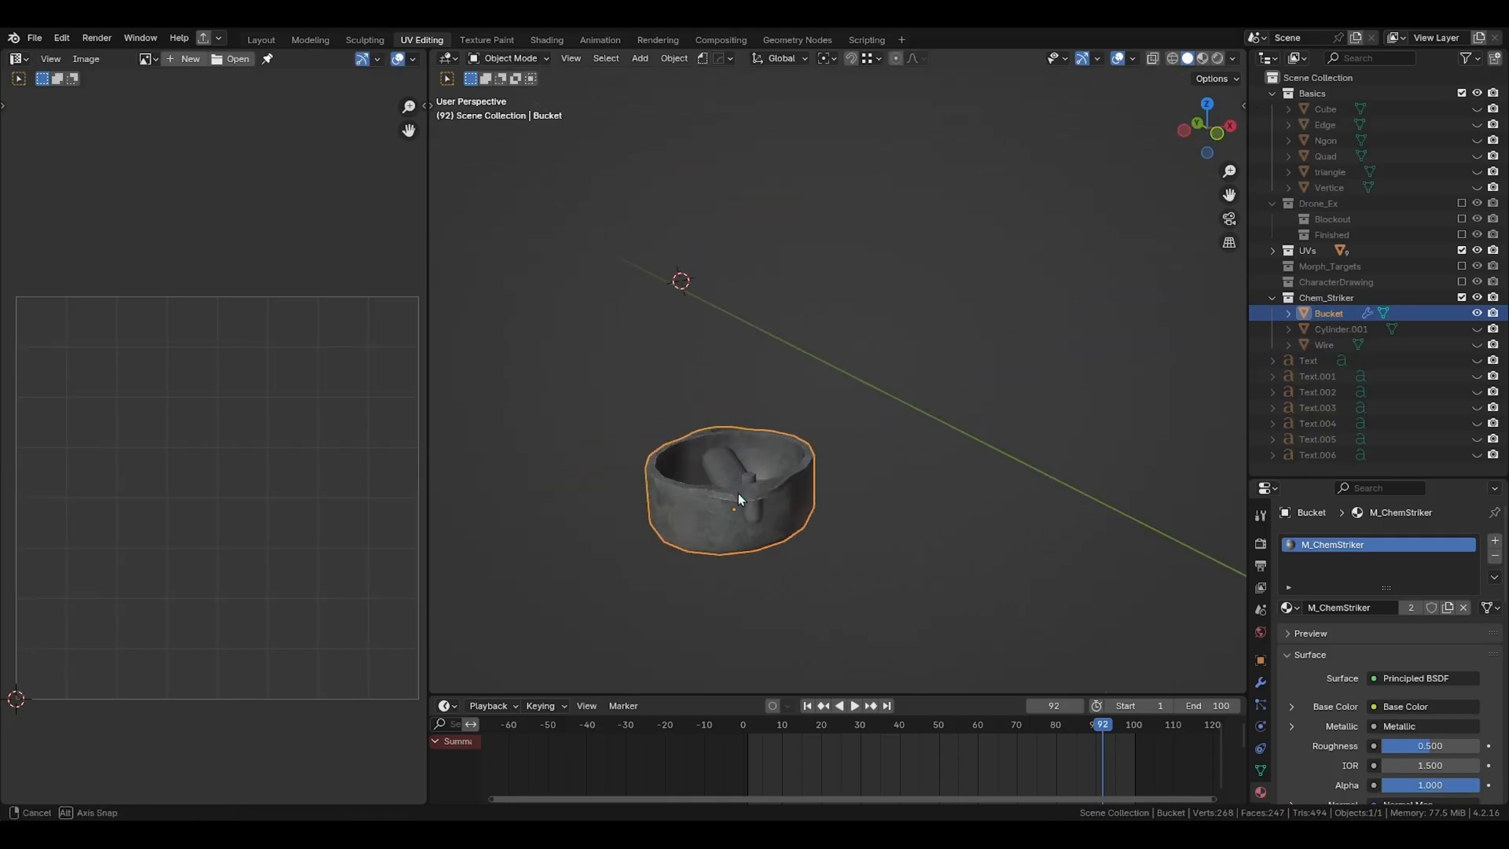
{"action": "key", "text": "Tab"}
{"action": "scroll", "coordinate": [768, 549], "scroll_direction": "up", "scroll_amount": 1}
{"action": "key", "text": "Tab"}
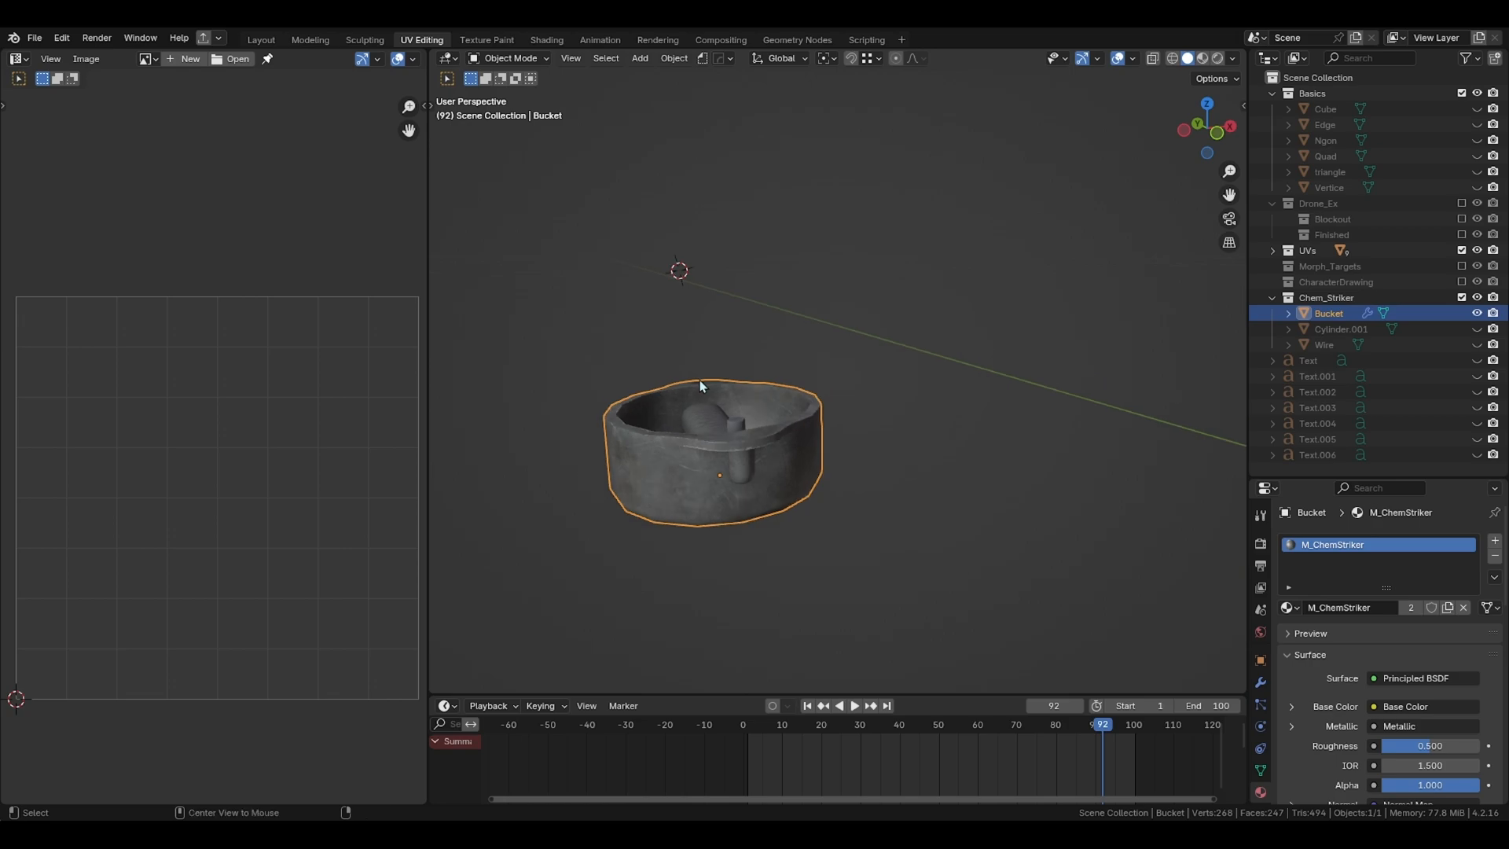
{"action": "key", "text": "KP_Divide"}
Step: Select only the bucket and open it in Edit Mode
{"action": "left_click", "coordinate": [771, 322]}
{"action": "middle_click_drag", "start_coordinate": [771, 323], "coordinate": [768, 308]}
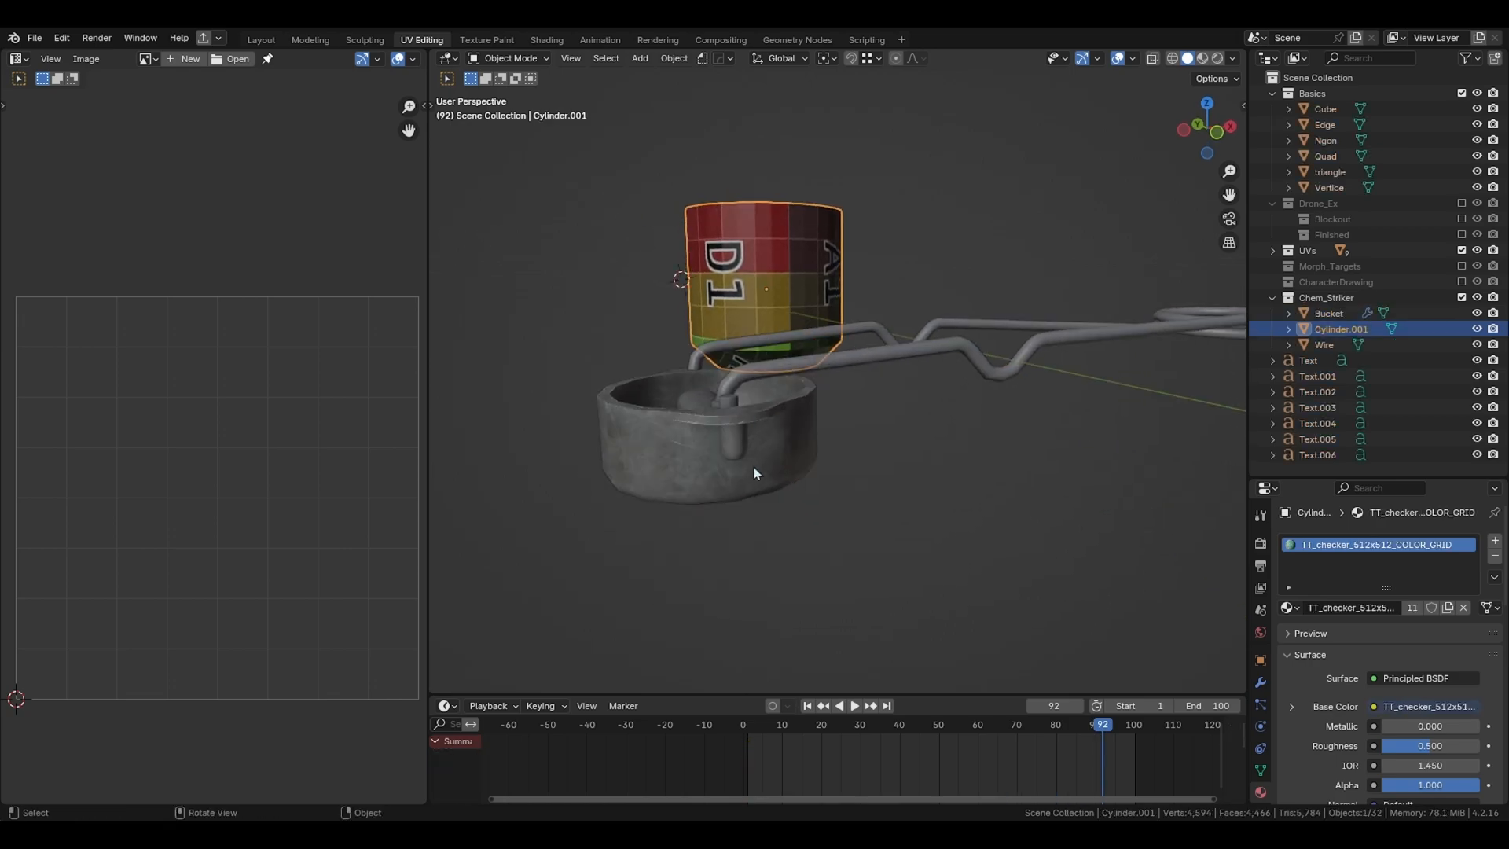
{"action": "left_click", "coordinate": [752, 466]}
{"action": "scroll", "coordinate": [751, 466], "scroll_direction": "up", "scroll_amount": 2}
{"action": "middle_click_drag", "start_coordinate": [752, 466], "coordinate": [731, 409]}
{"action": "key", "text": "Tab"}
{"action": "middle_click_drag", "start_coordinate": [757, 507], "coordinate": [752, 474]}
{"action": "left_click", "coordinate": [752, 473]}
Step: In face select mode, select the seam-bounded faces of the bucket's underside to locate their UV island
{"action": "middle_click_drag", "start_coordinate": [661, 453], "coordinate": [712, 440]}
{"action": "key", "text": "l"}
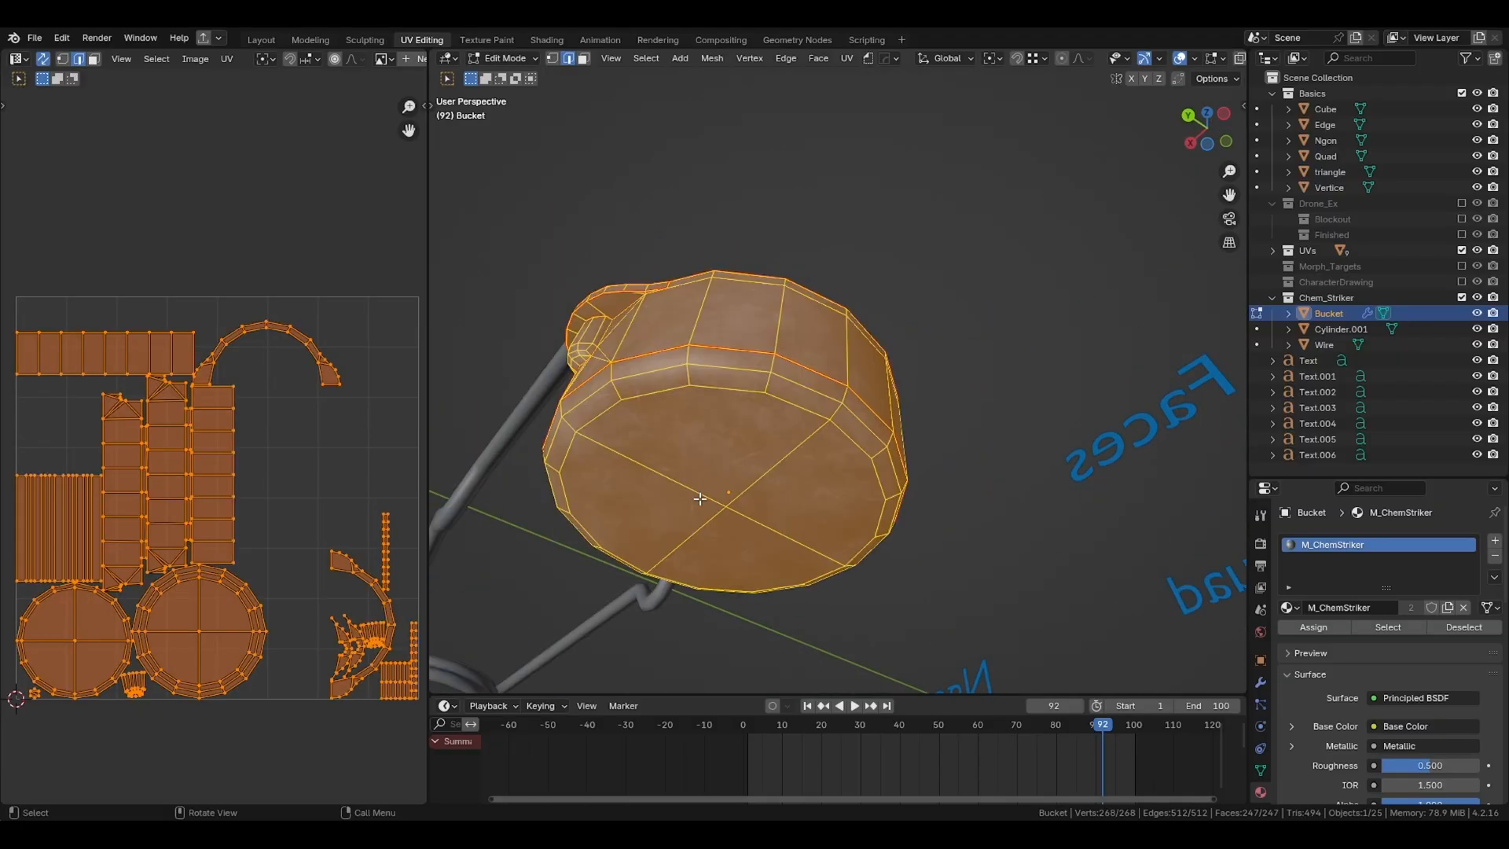
{"action": "key", "text": "alt+a"}
{"action": "key", "text": "3"}
{"action": "key", "text": "l"}
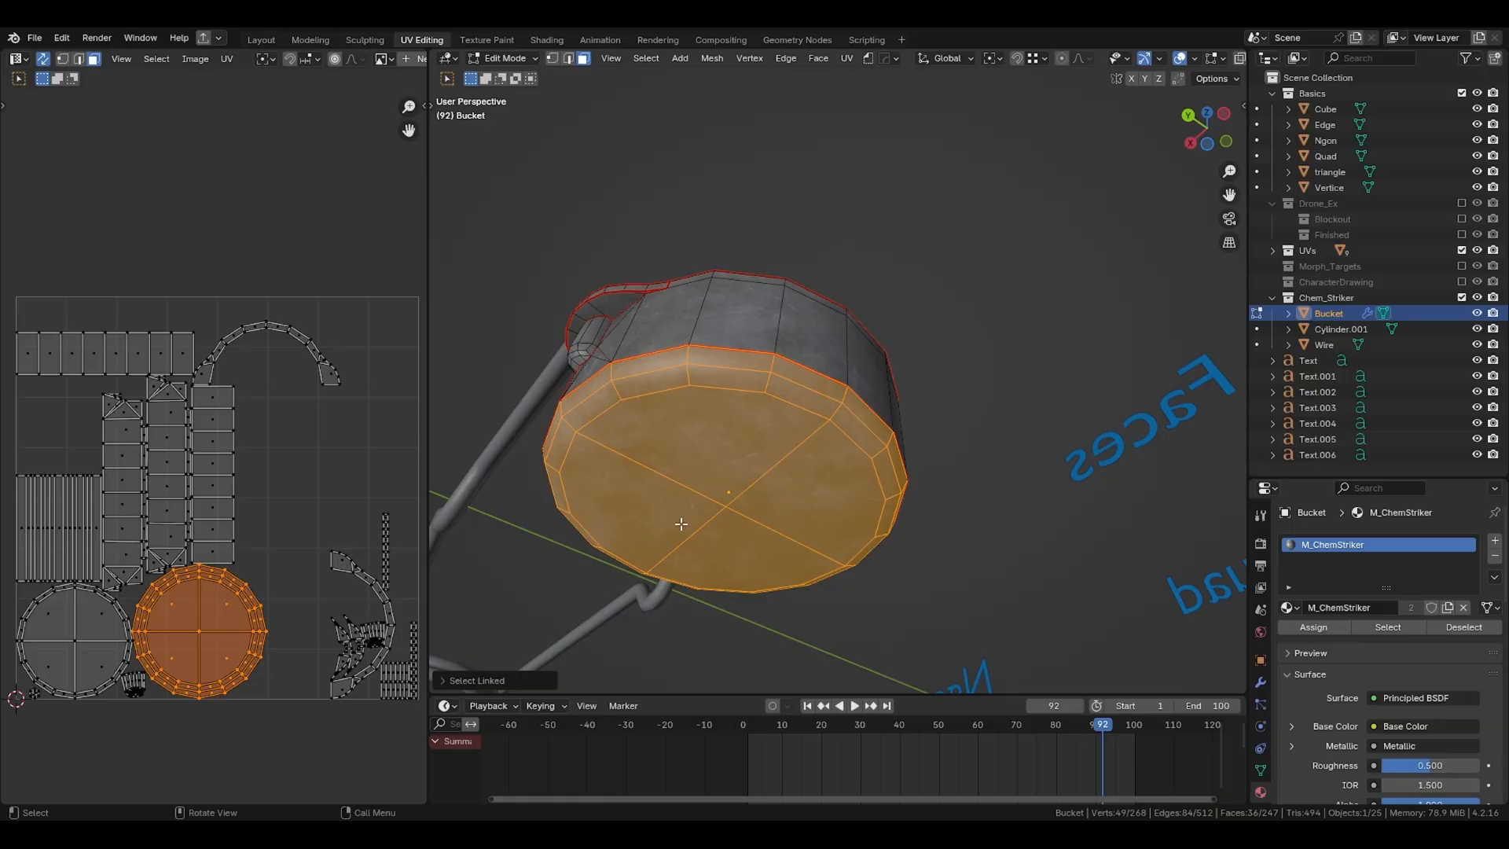
{"action": "middle_click_drag", "start_coordinate": [737, 415], "coordinate": [714, 453]}
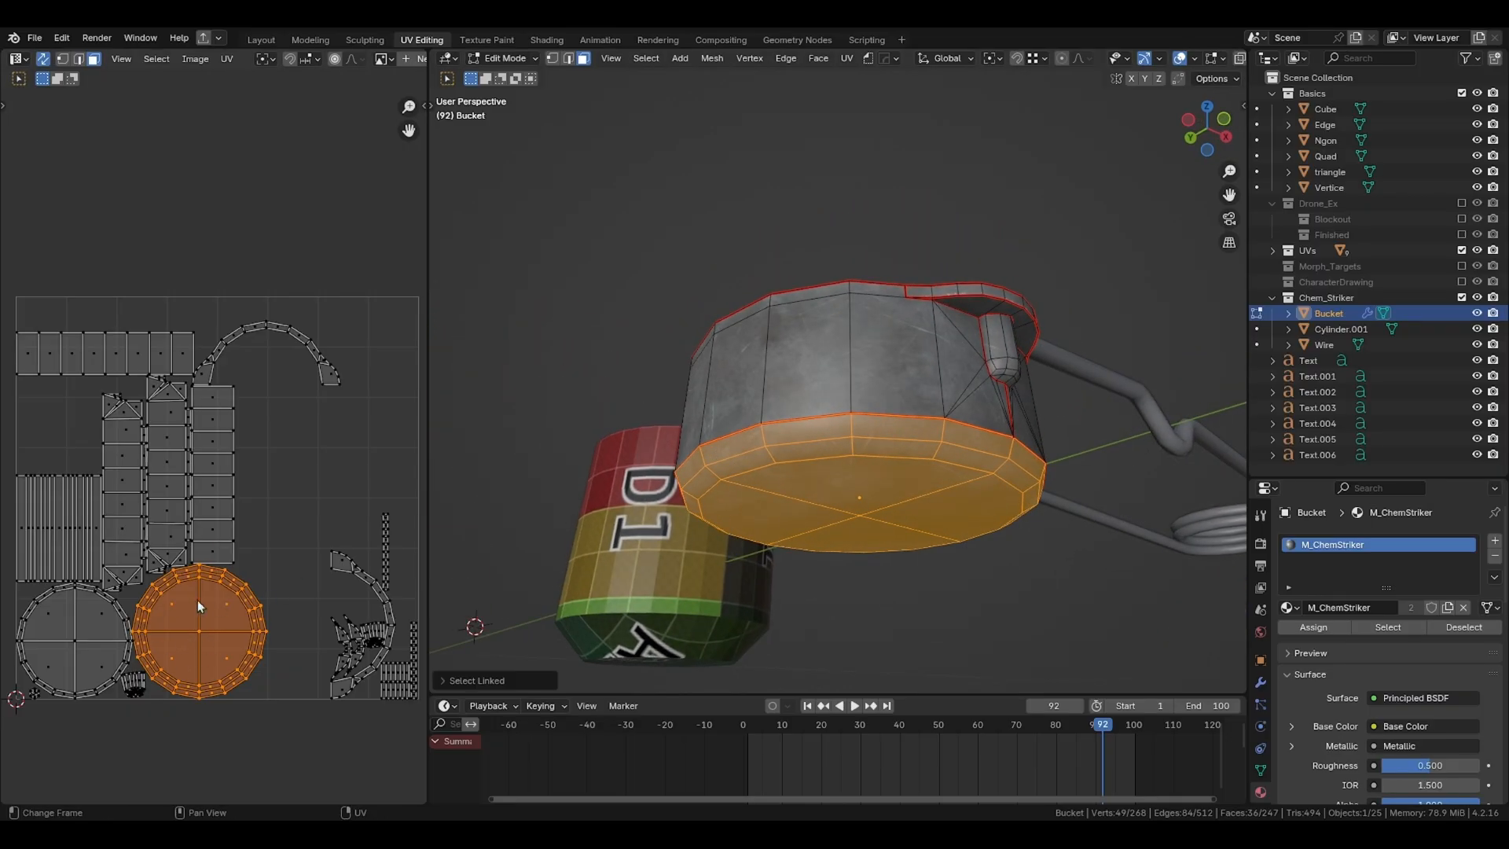
Step: Select both seam-bounded halves of the bucket's outer wall to locate their UV islands
{"action": "key", "text": "a"}
{"action": "key", "text": "a"}
{"action": "middle_click_drag", "start_coordinate": [839, 384], "coordinate": [945, 442], "text": "shift"}
{"action": "key", "text": "l"}
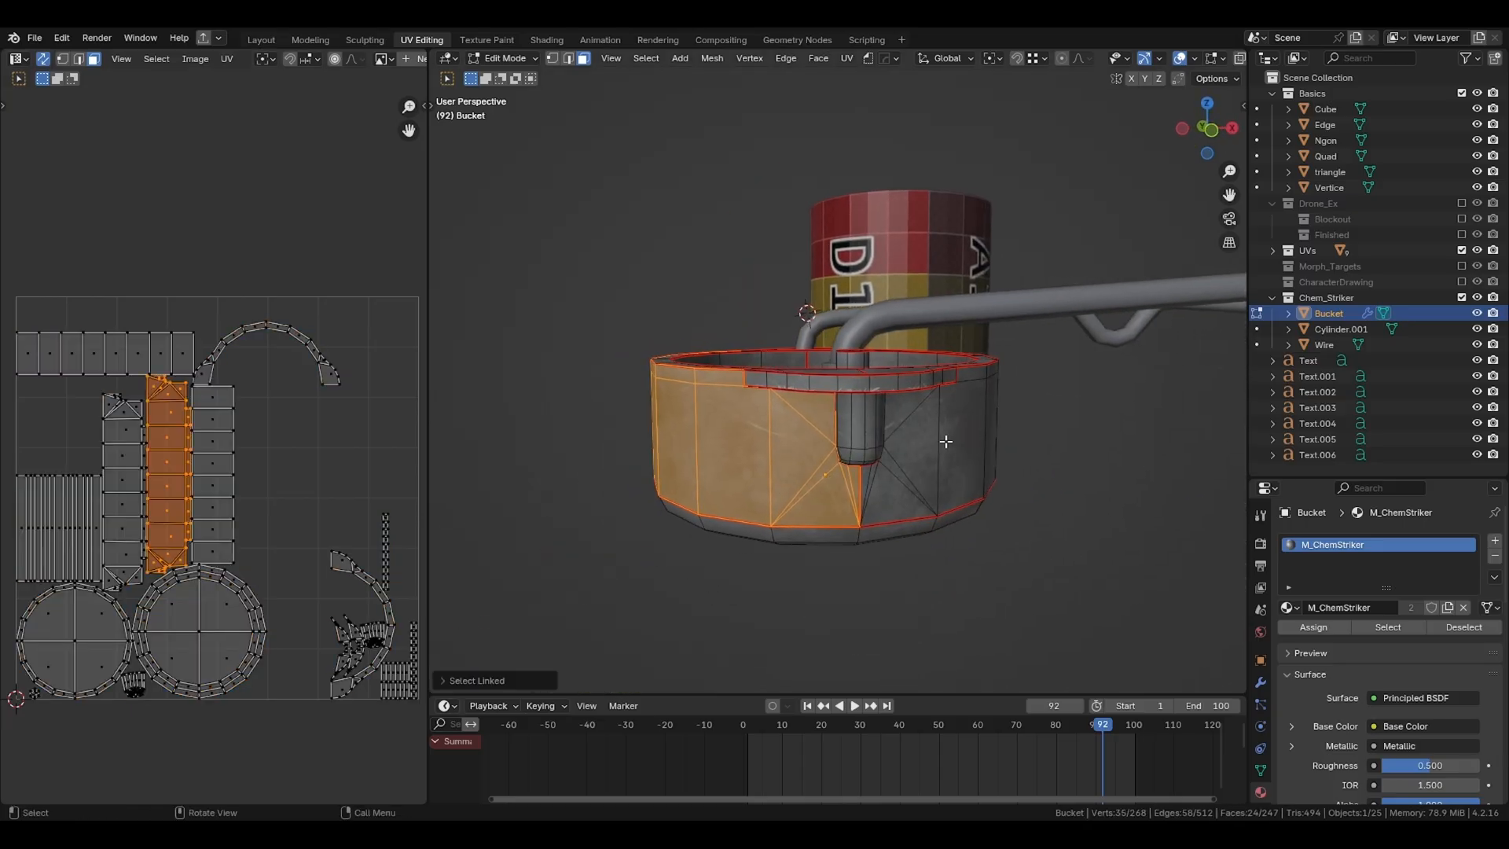
{"action": "key", "text": "l"}
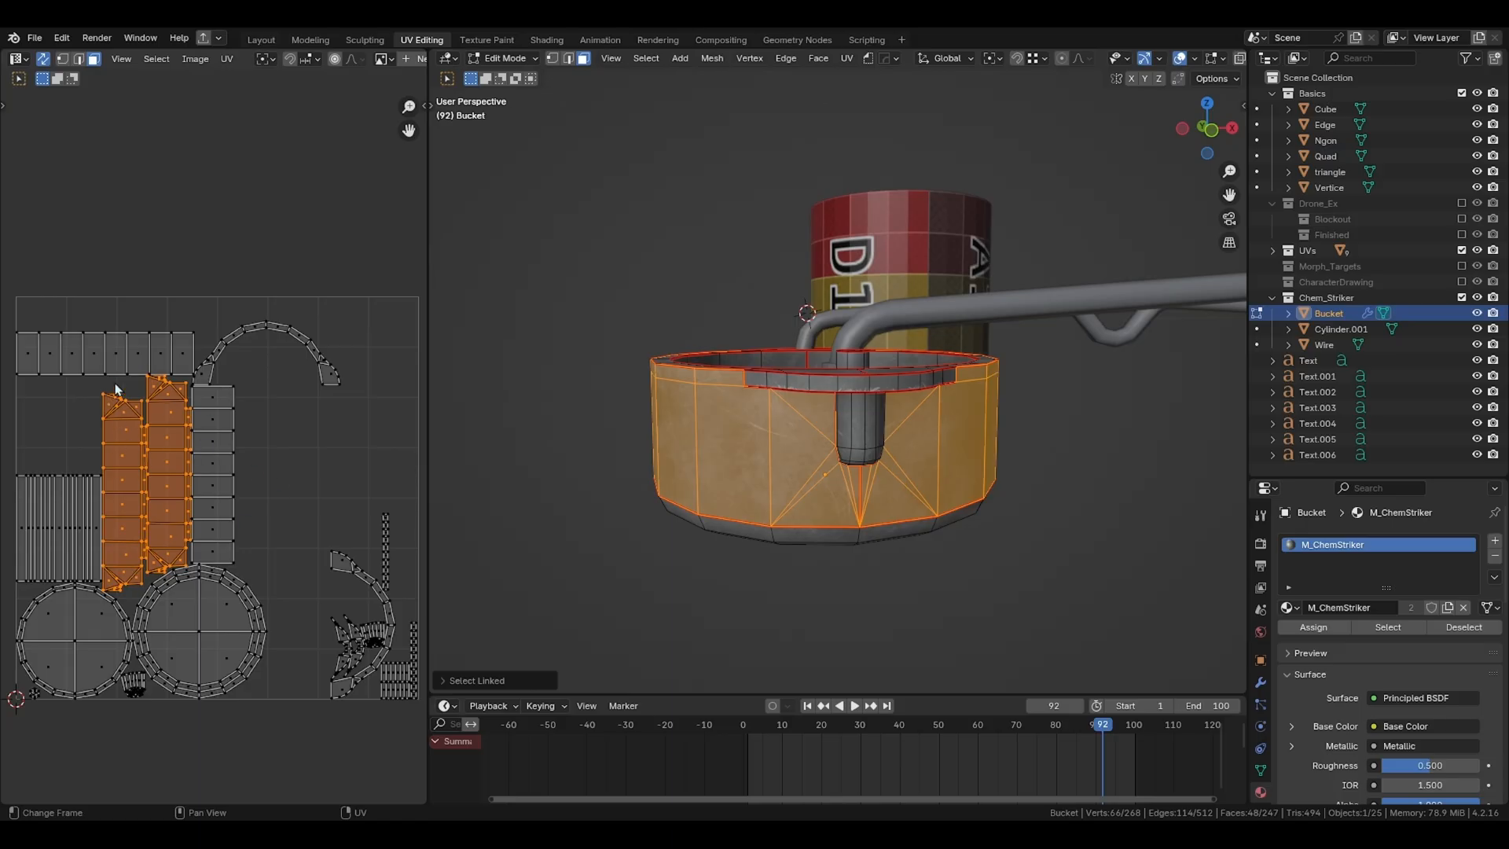
Step: Select the narrow face strip along the bucket's protruding lip to locate its UV island, and clear the selection
{"action": "middle_click_drag", "start_coordinate": [708, 441], "coordinate": [780, 403]}
{"action": "key", "text": "alt+a"}
{"action": "left_click", "coordinate": [854, 383], "text": "alt"}
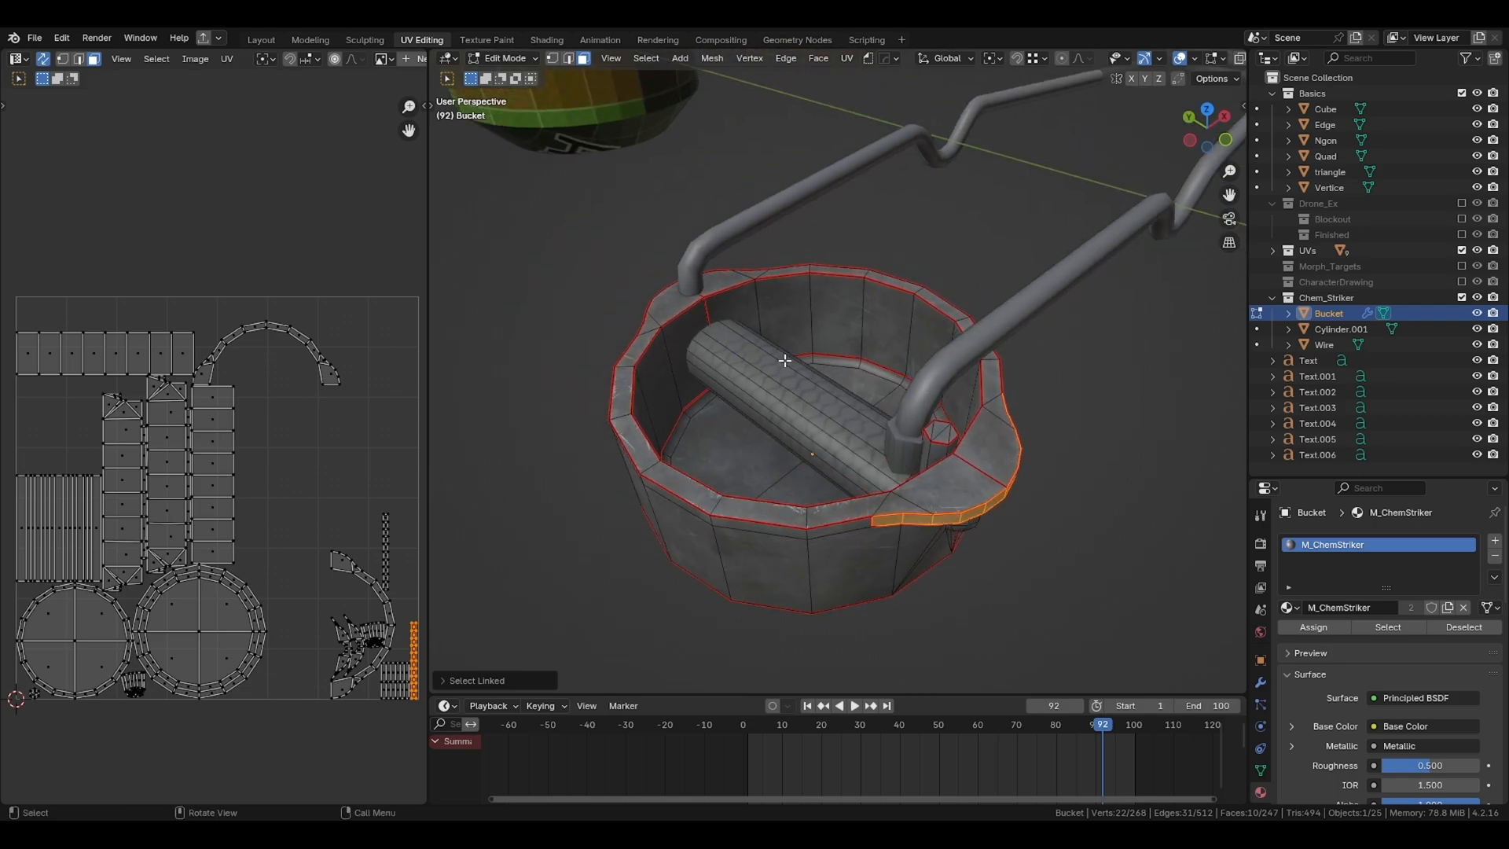
{"action": "key", "text": "alt+a"}
Step: Return to Object Mode, clear the selection of the bucket and wire, and save Development_Webinar.blend
{"action": "key", "text": "Tab"}
{"action": "scroll", "coordinate": [838, 460], "scroll_direction": "down", "scroll_amount": 3}
{"action": "middle_click_drag", "start_coordinate": [838, 460], "coordinate": [872, 470]}
{"action": "left_click", "coordinate": [862, 483]}
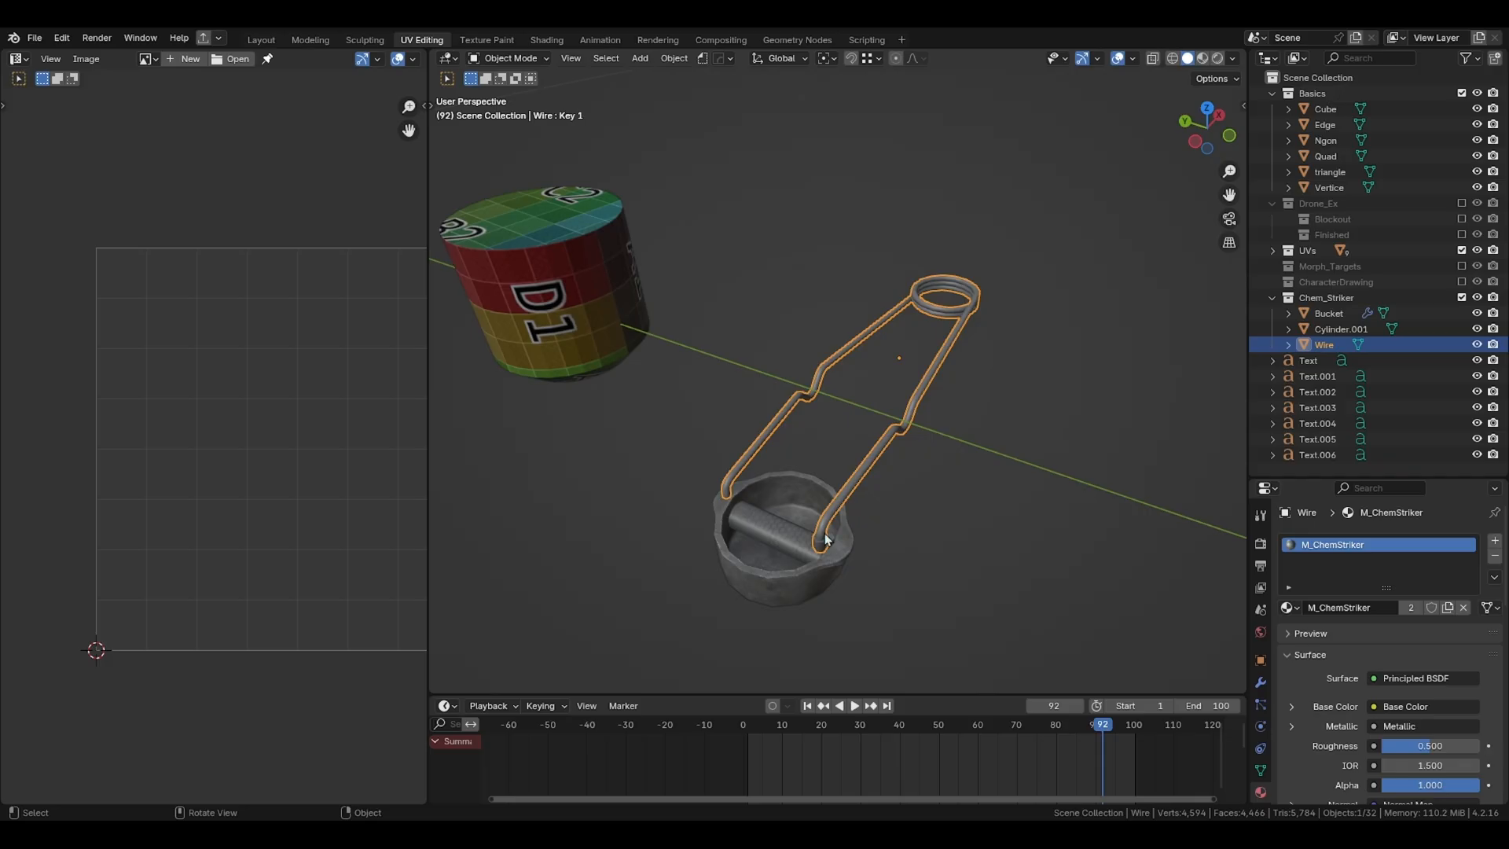
{"action": "left_click", "coordinate": [756, 569]}
{"action": "left_click", "coordinate": [885, 437], "text": "shift"}
{"action": "key", "text": "a"}
{"action": "key", "text": "alt+a"}
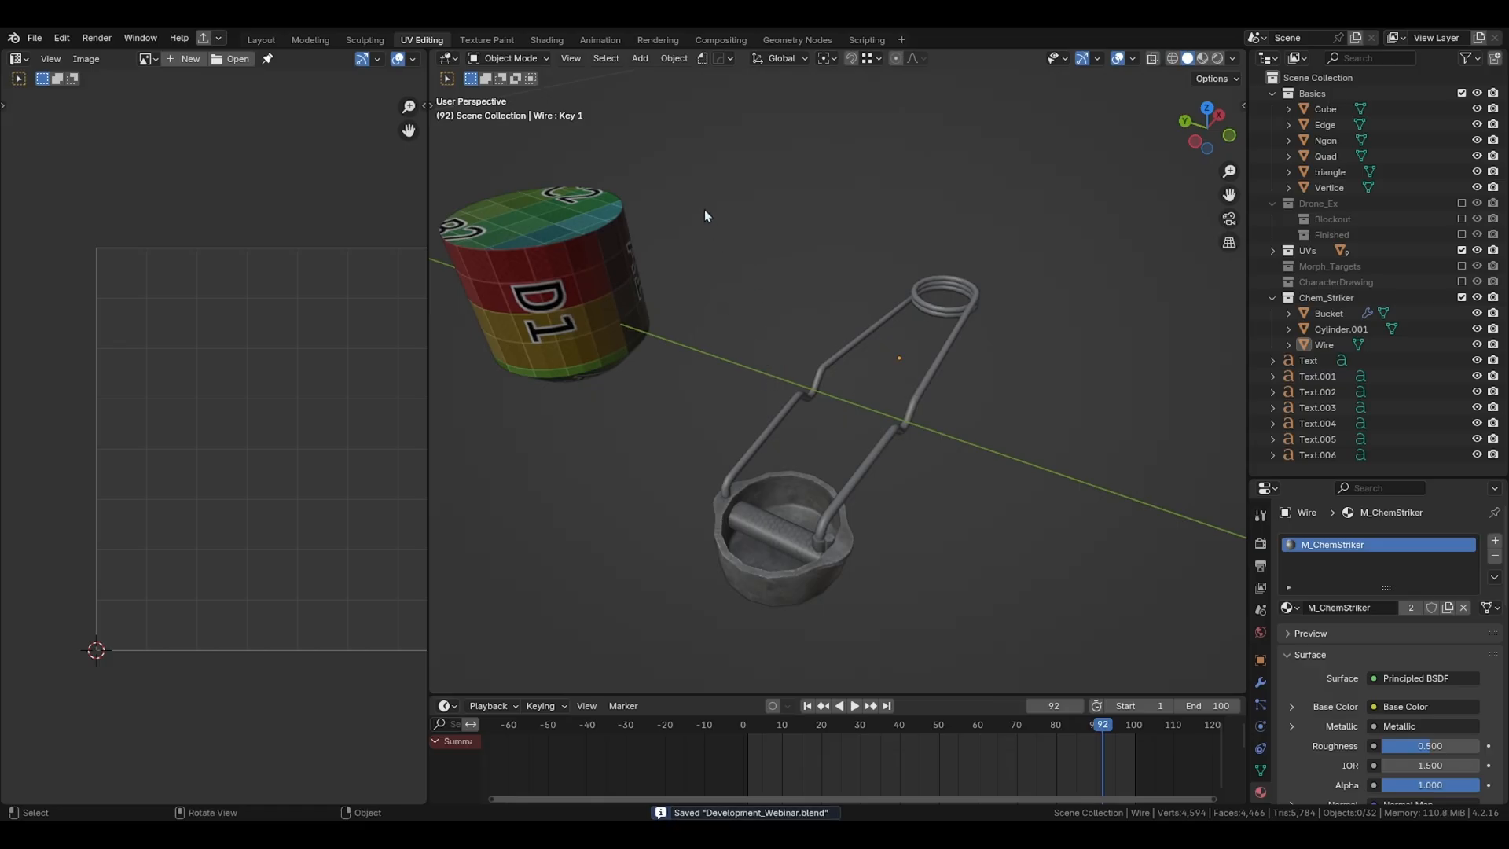
{"action": "left_click_drag", "start_coordinate": [687, 185], "coordinate": [1042, 630]}
{"action": "left_click", "coordinate": [1040, 631]}
{"action": "left_click", "coordinate": [794, 578]}
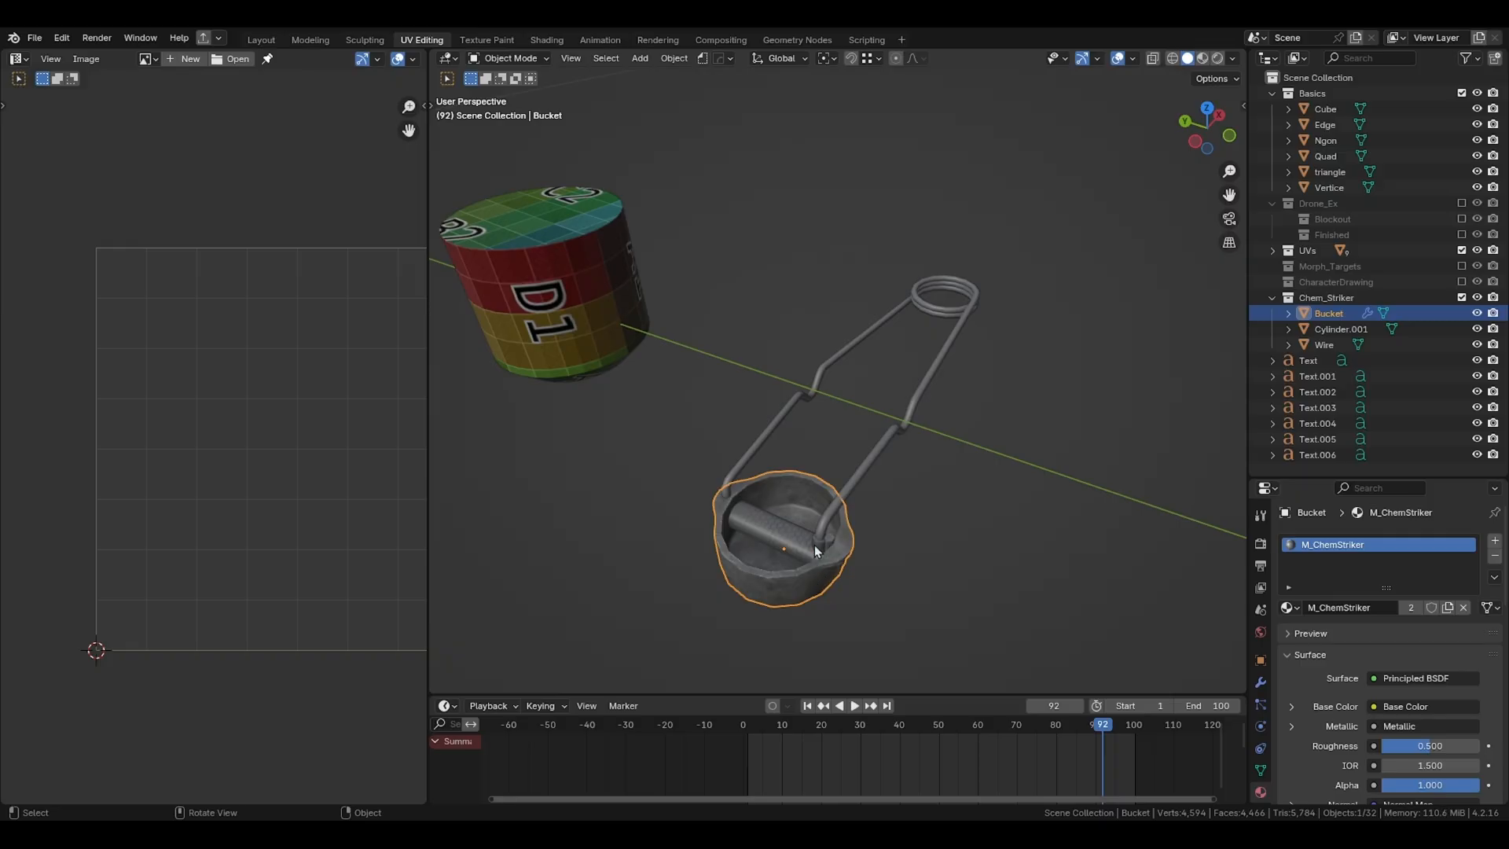
{"action": "key", "text": "alt+a"}
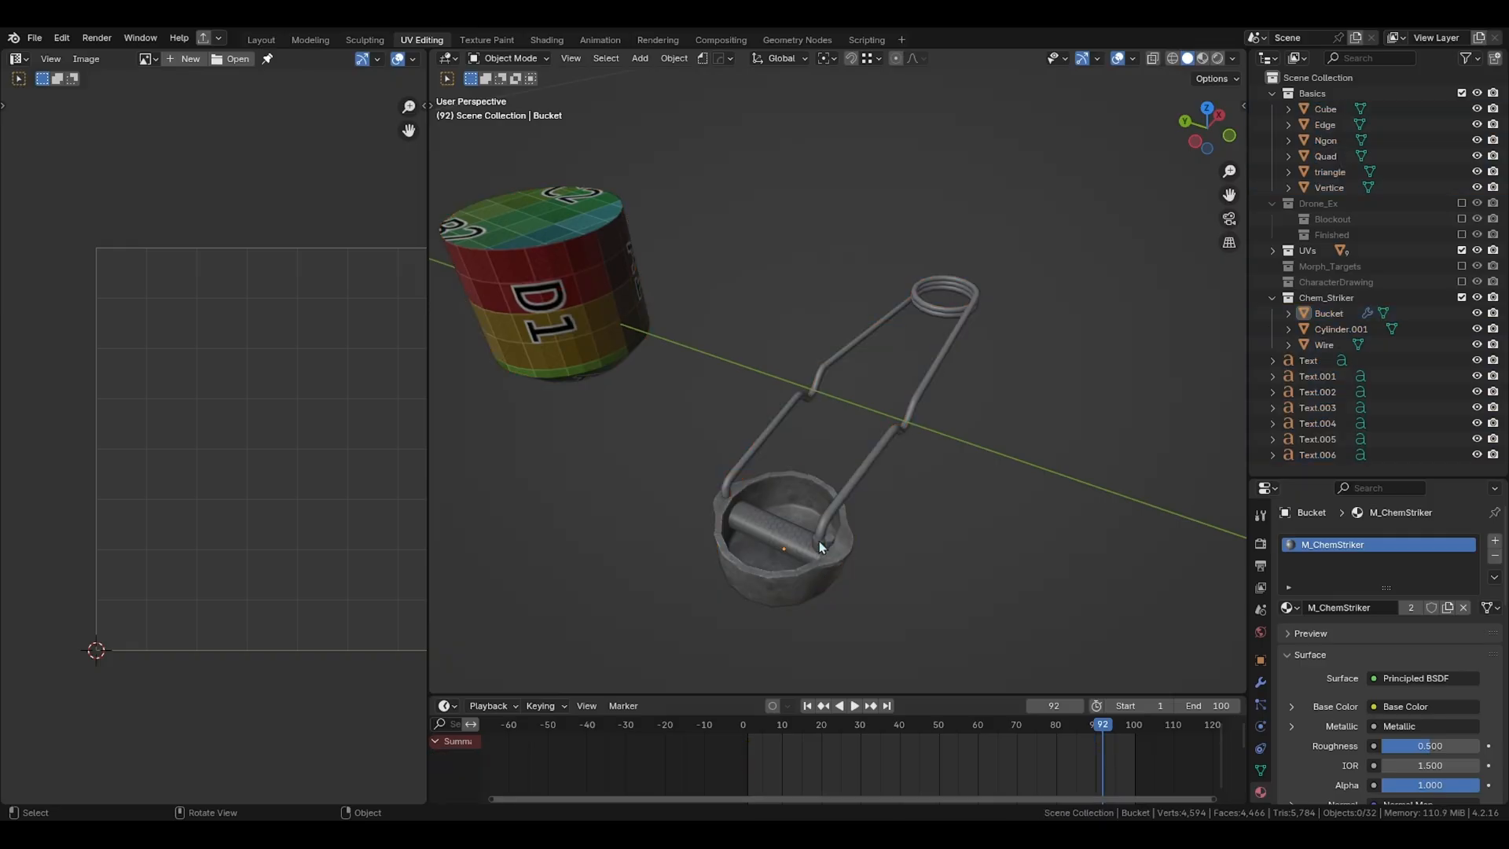